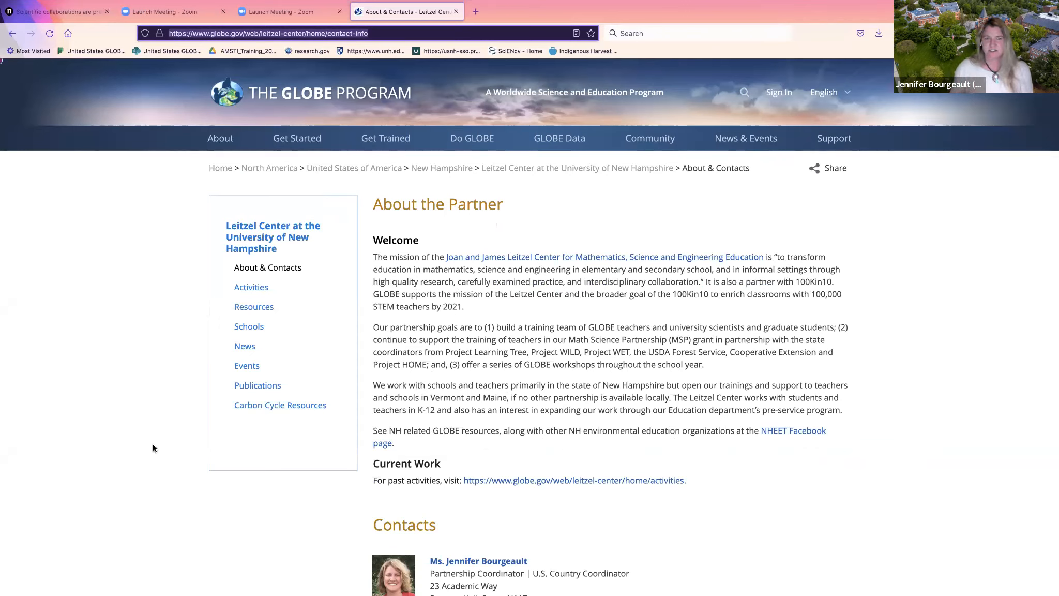
Browse the Leitzel Center home page's school map, Partner at a Glance and Recognition, then open About & Contacts
click(509, 169)
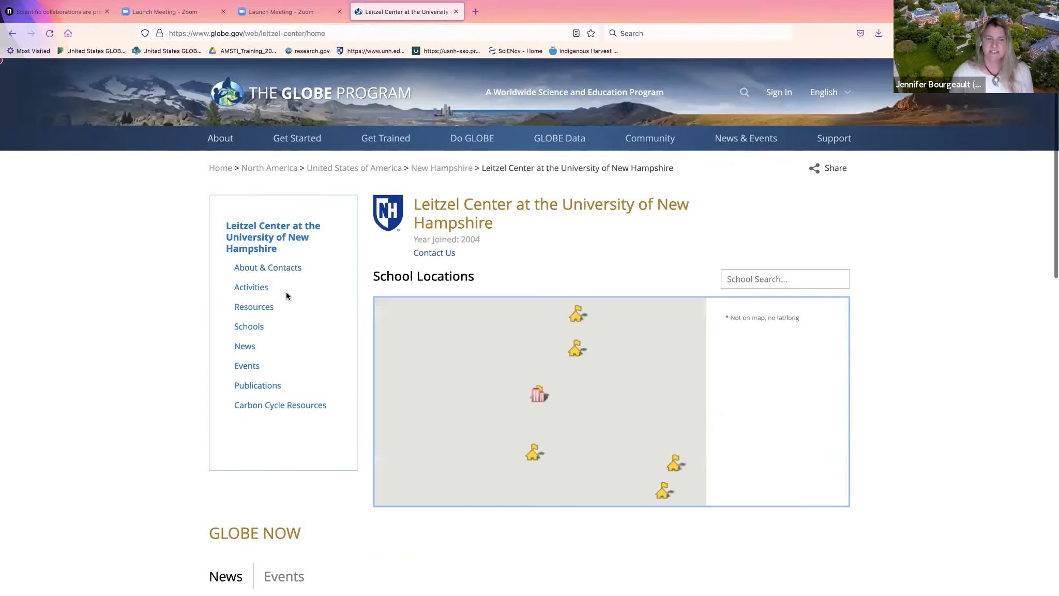
scroll(259, 352, down, 1)
scroll(259, 353, down, 10)
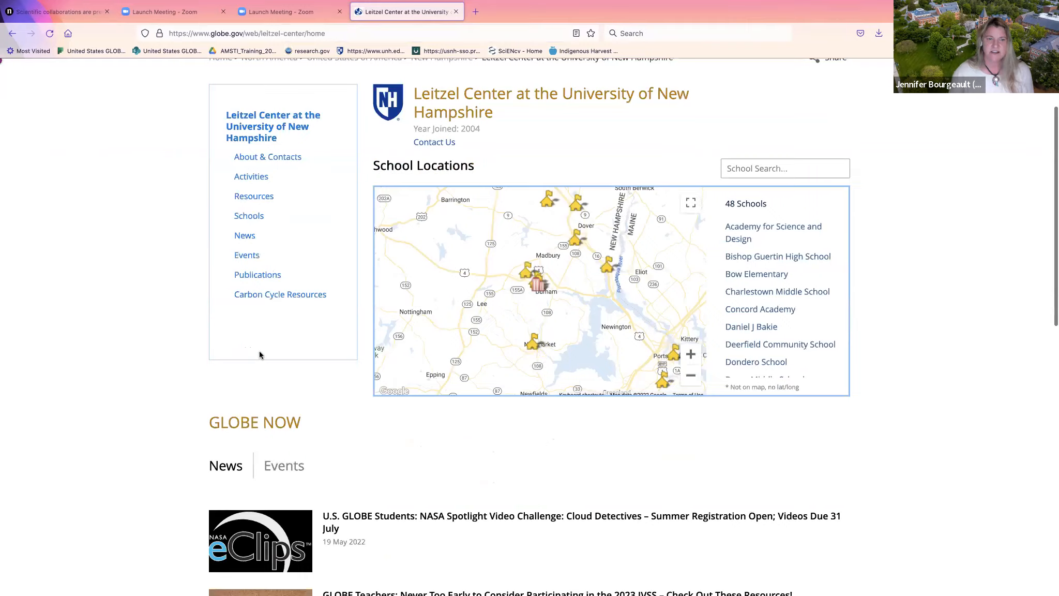
scroll(261, 356, down, 6)
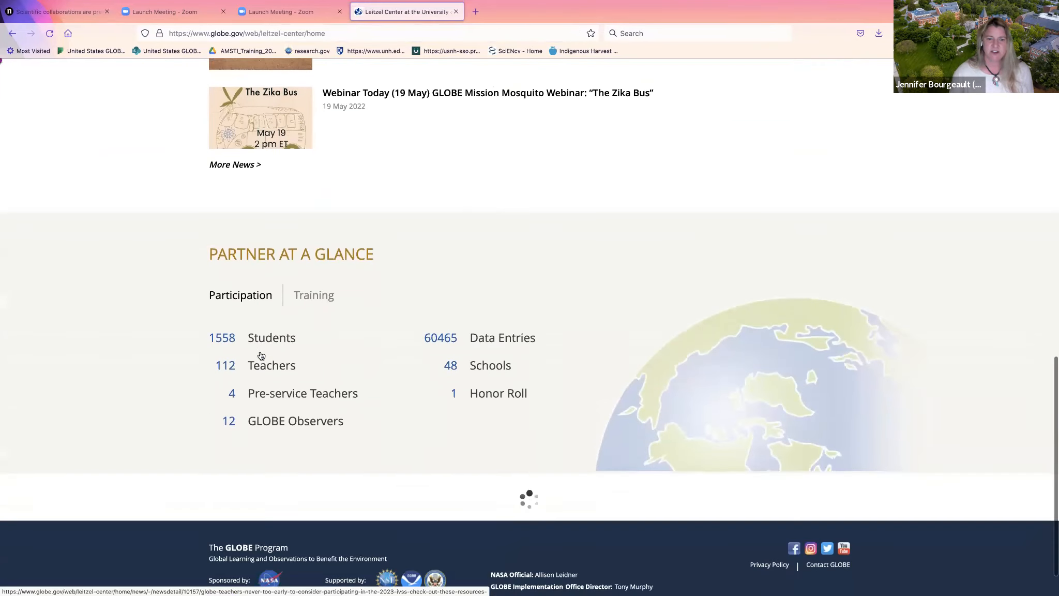
scroll(259, 353, down, 2)
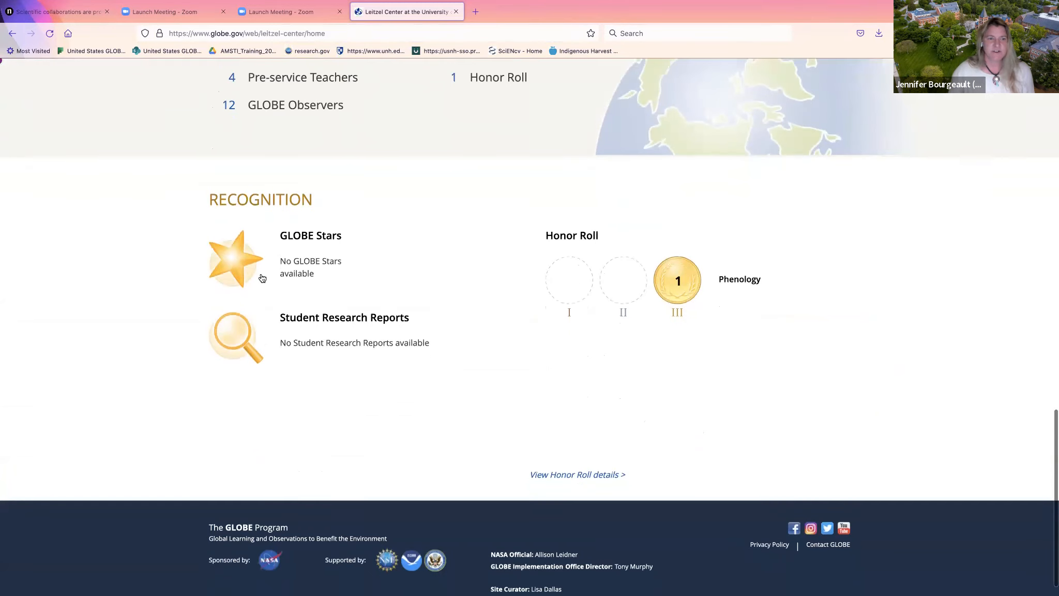
scroll(267, 267, up, 7)
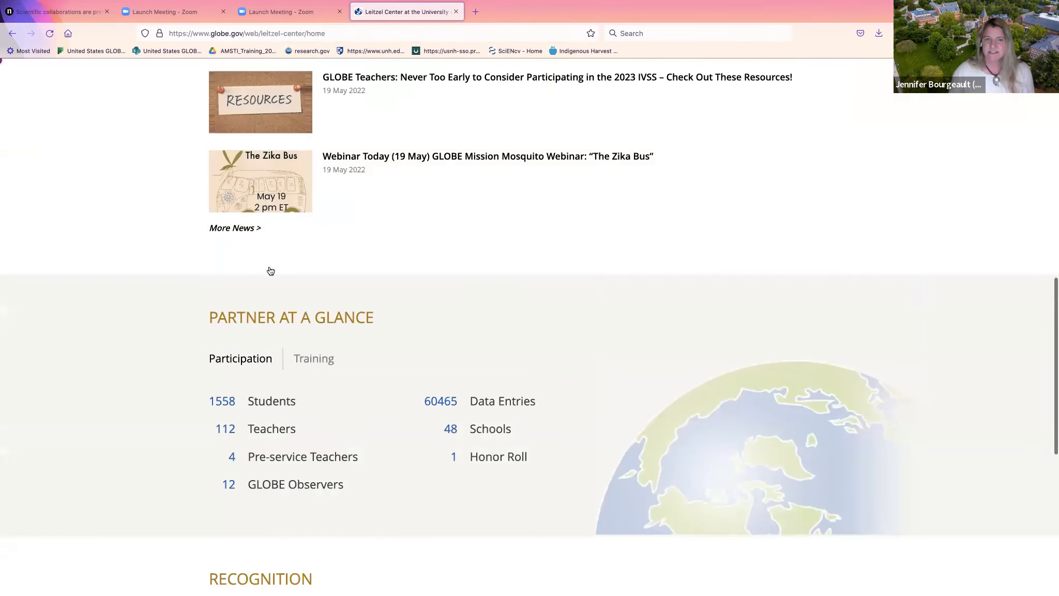
click(267, 272)
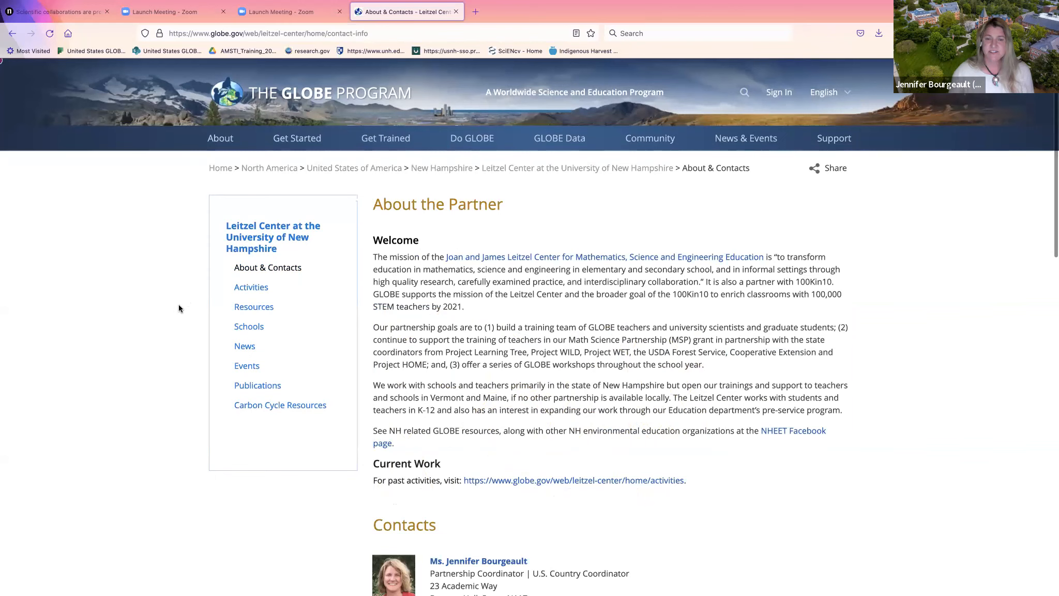
Read through the Leitzel Center contacts and Other Members list, then go to Activities
scroll(179, 308, down, 1)
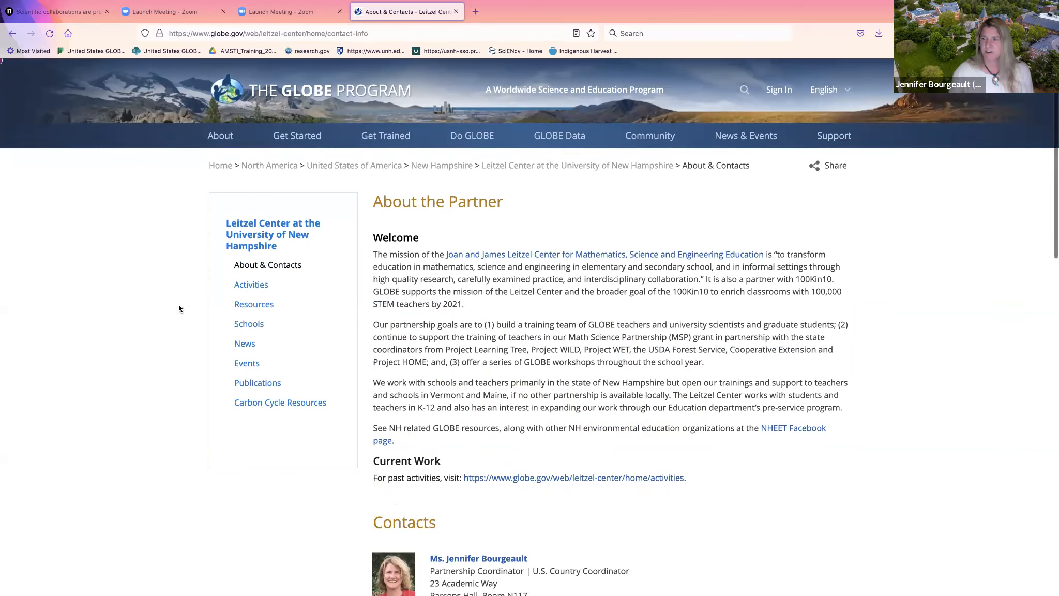
scroll(179, 308, down, 2)
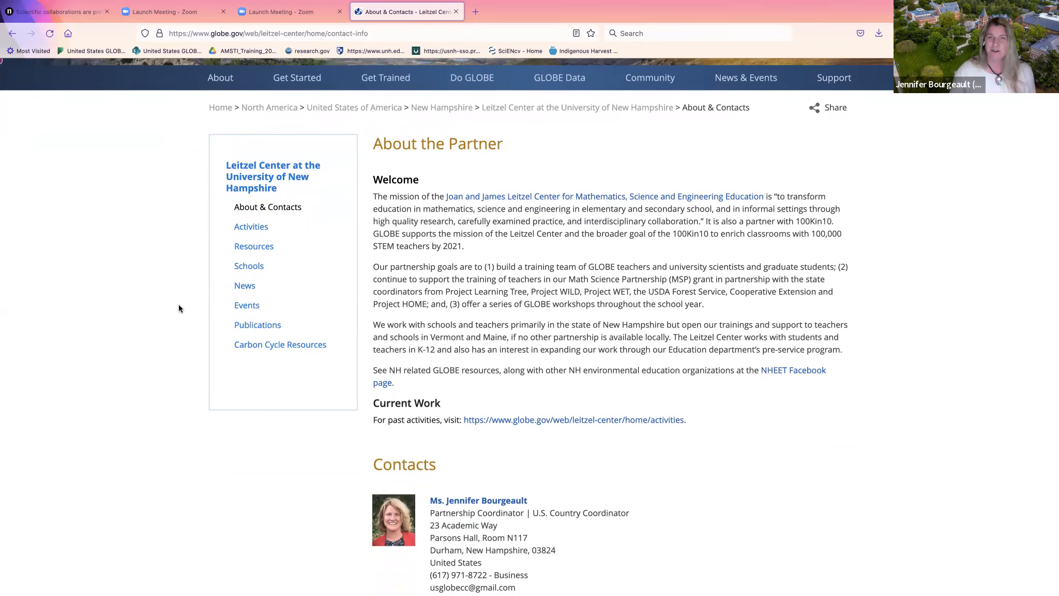
scroll(177, 315, down, 3)
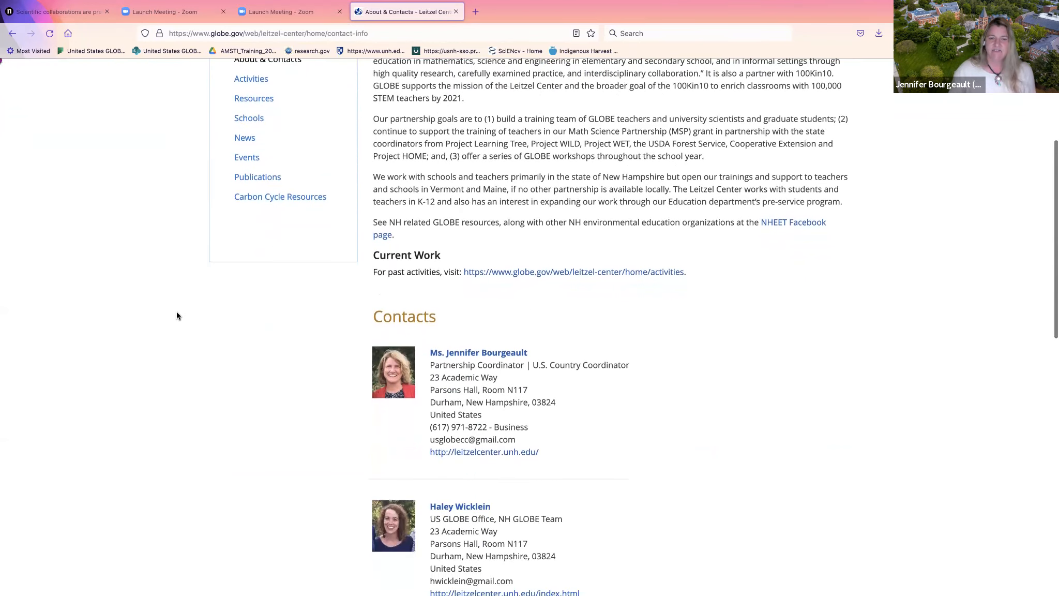
scroll(177, 316, down, 4)
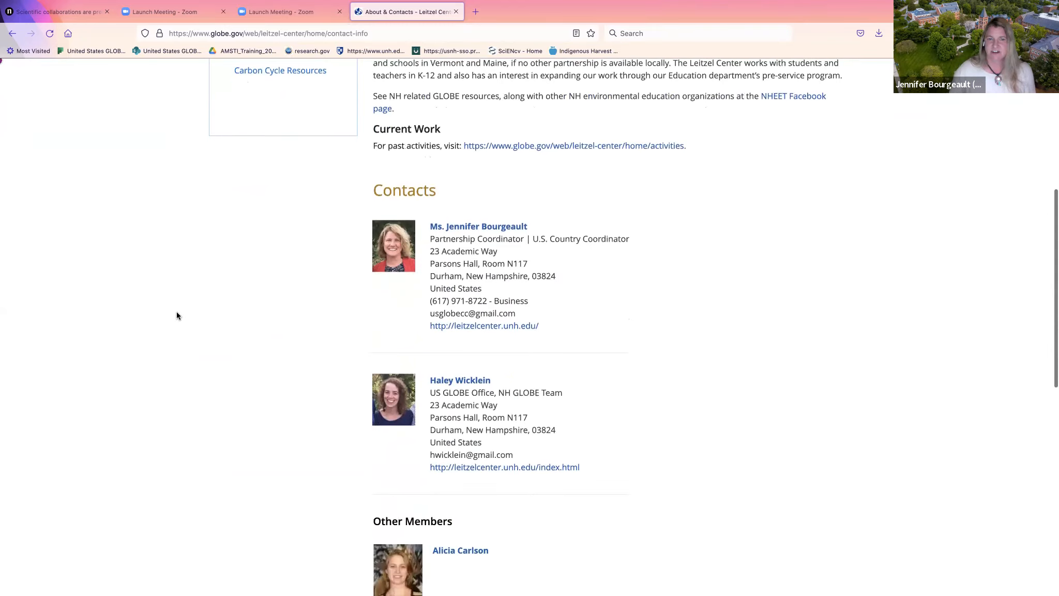
scroll(177, 313, down, 5)
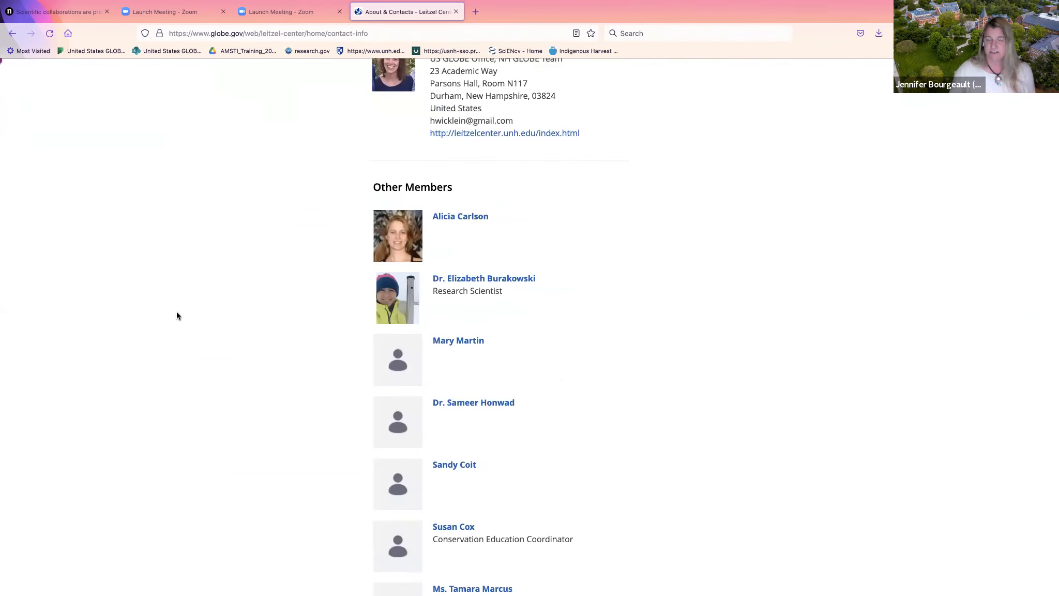
scroll(177, 315, up, 9)
scroll(255, 217, up, 3)
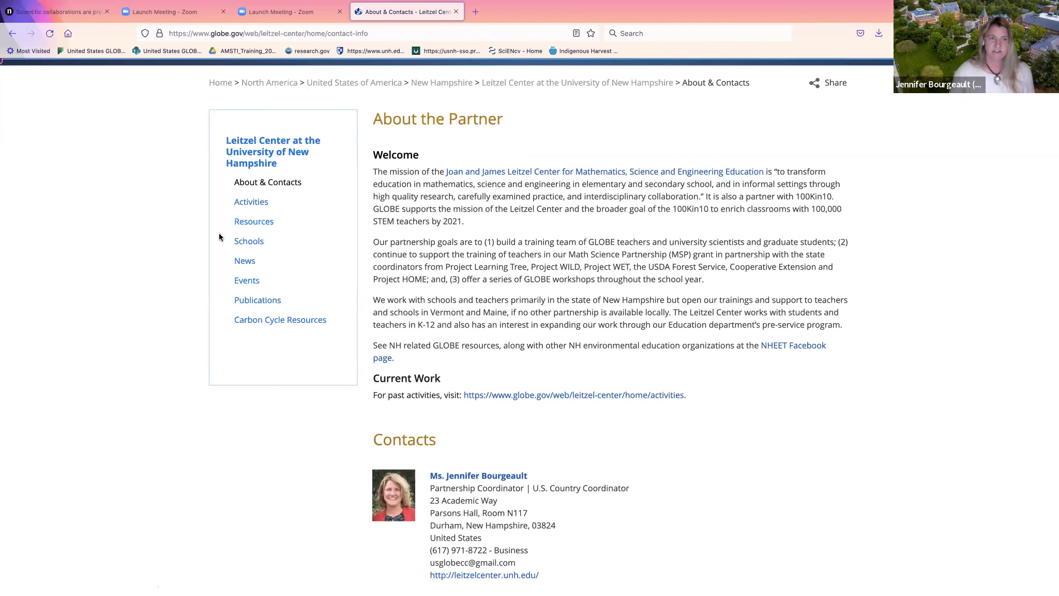
click(242, 202)
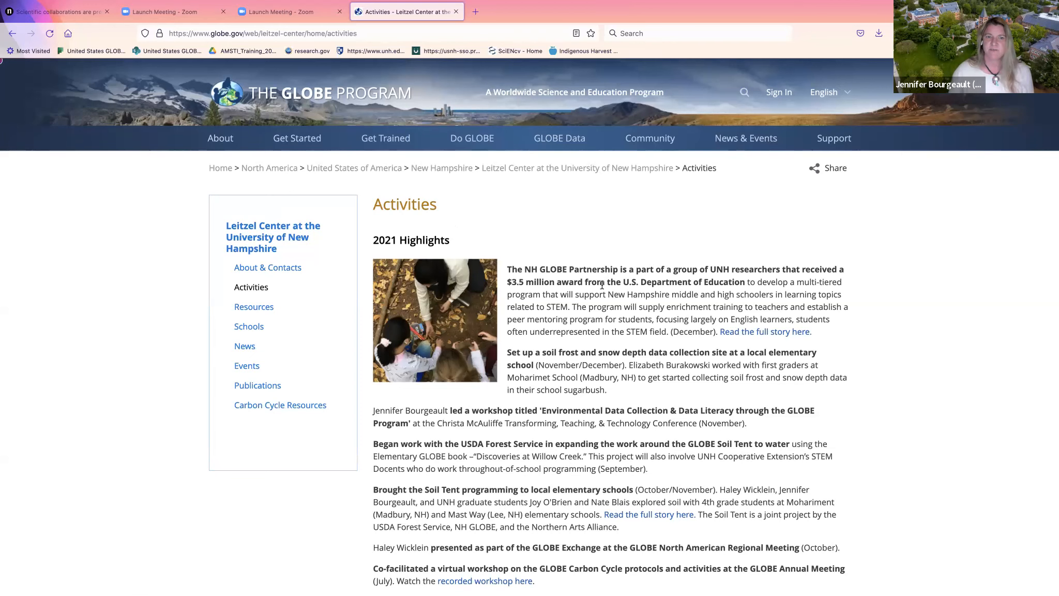
scroll(602, 285, down, 2)
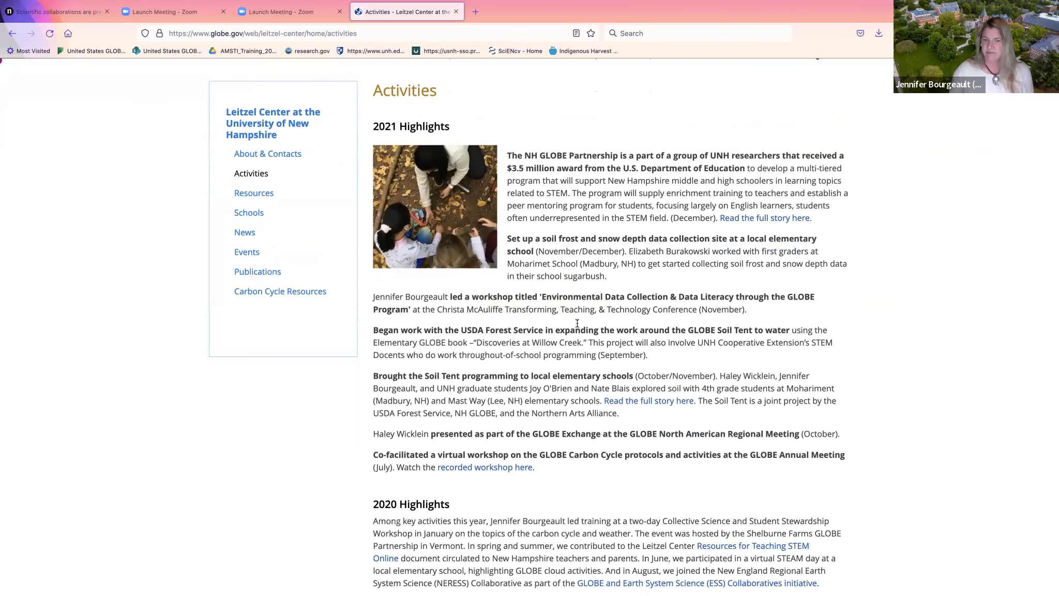
scroll(578, 323, down, 3)
scroll(577, 323, down, 2)
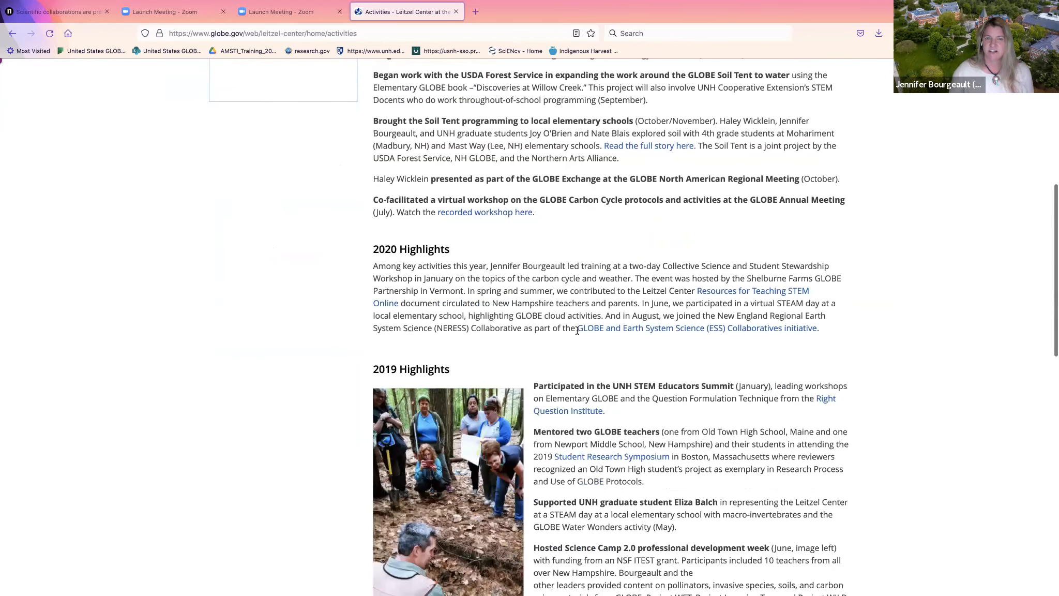
scroll(578, 330, down, 2)
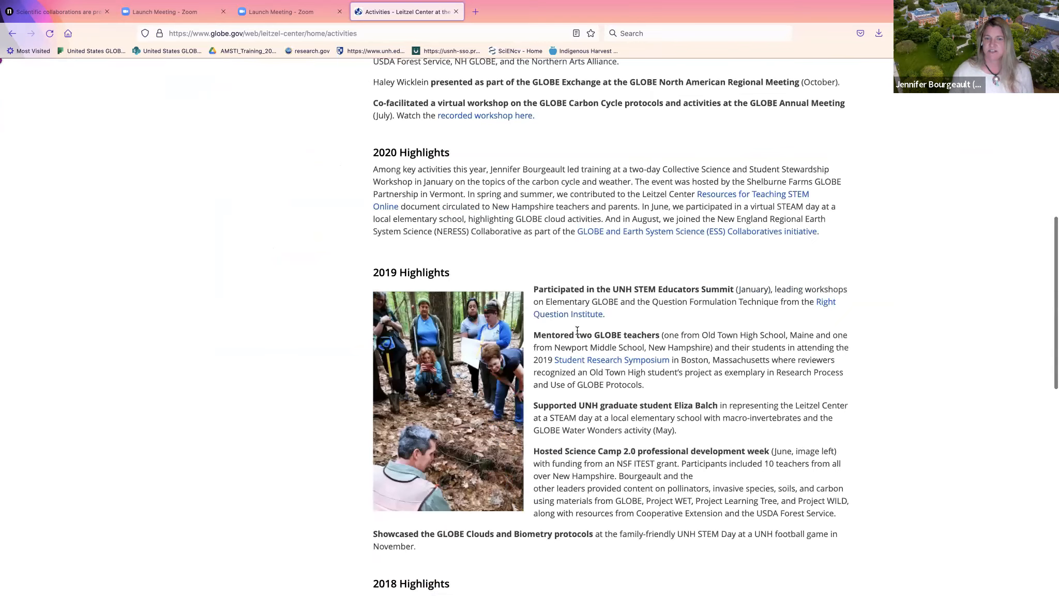
scroll(577, 330, down, 1)
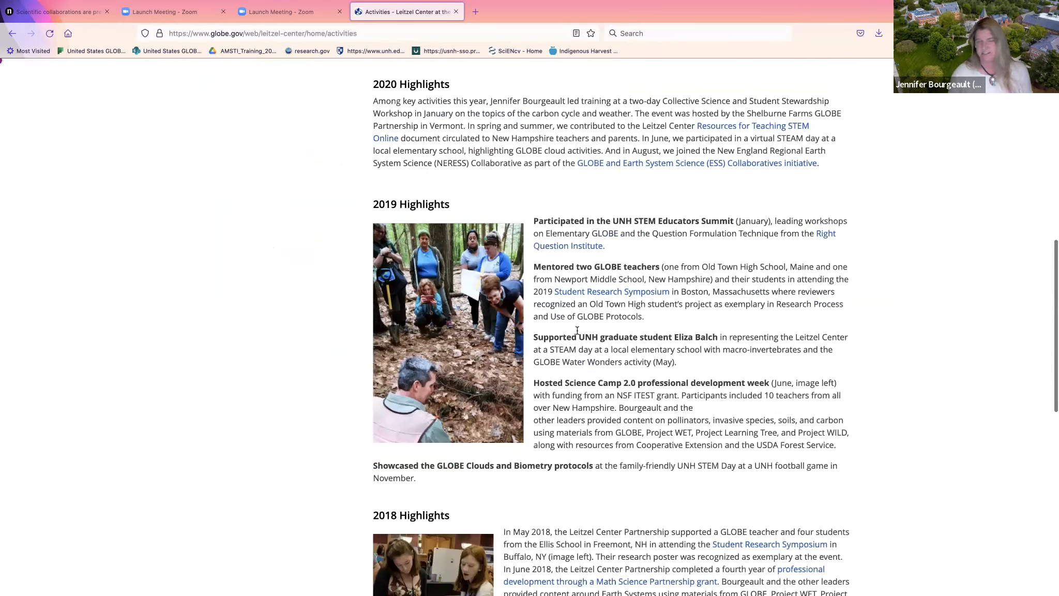
scroll(577, 330, down, 4)
scroll(578, 330, down, 1)
scroll(577, 330, up, 2)
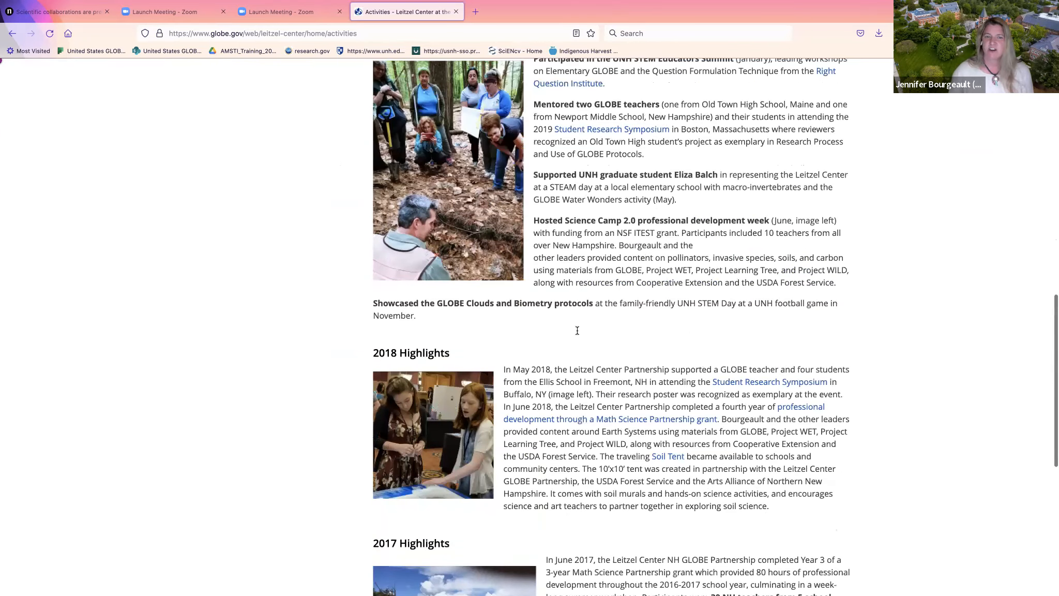
scroll(577, 330, up, 10)
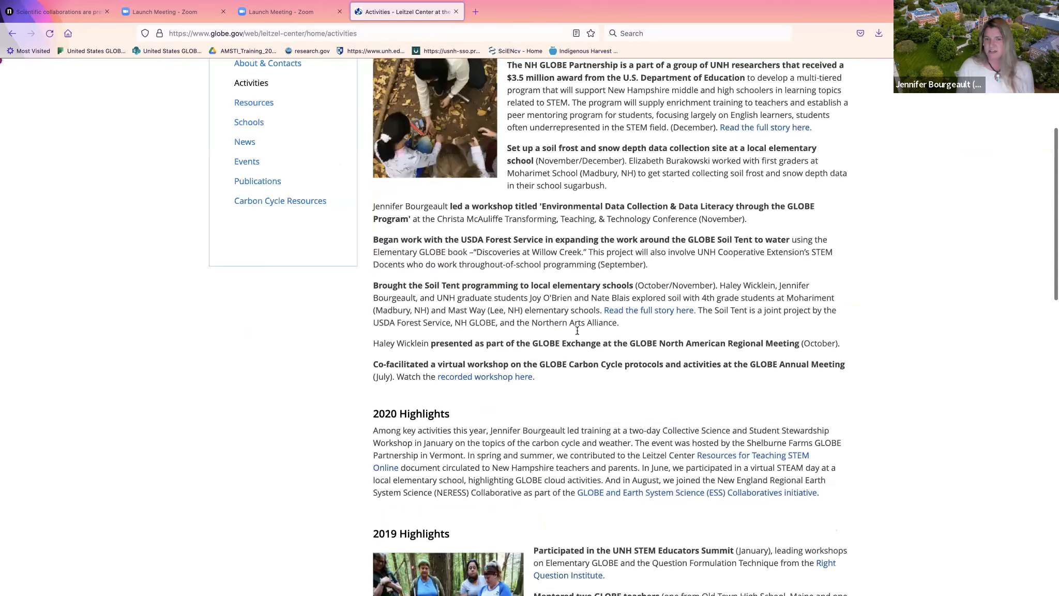
scroll(577, 330, up, 4)
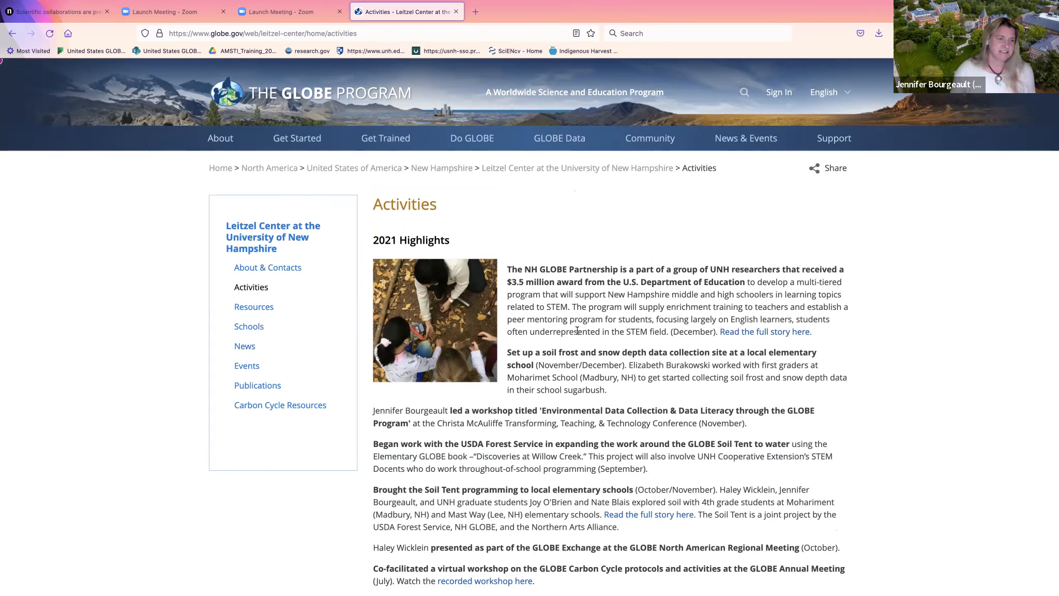
Look over the Leitzel Center Resources, from Soil Tent and GLOBE eTraining down to NHEET models
click(264, 309)
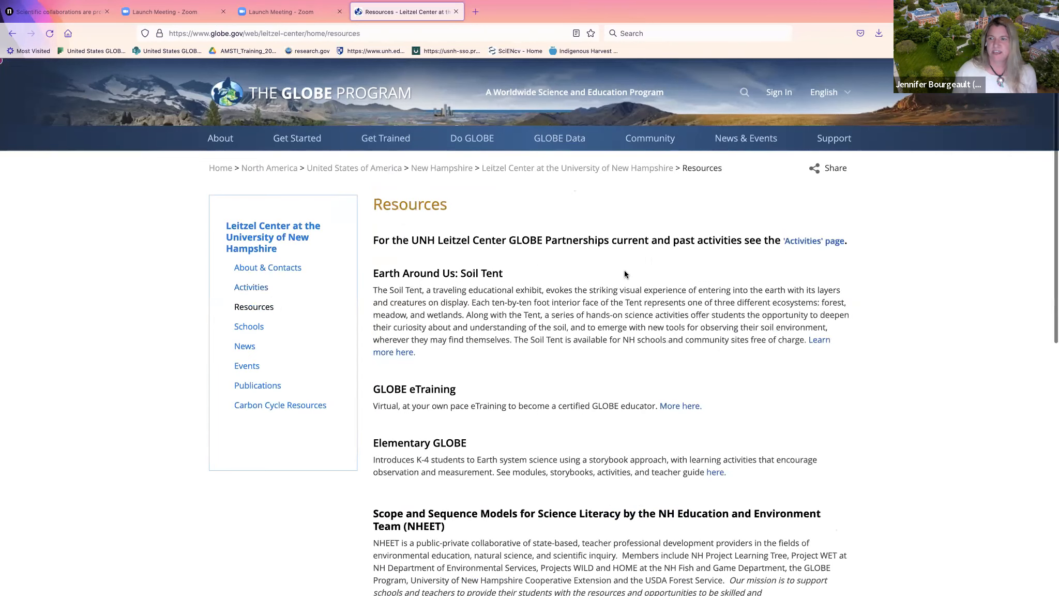
scroll(625, 275, down, 1)
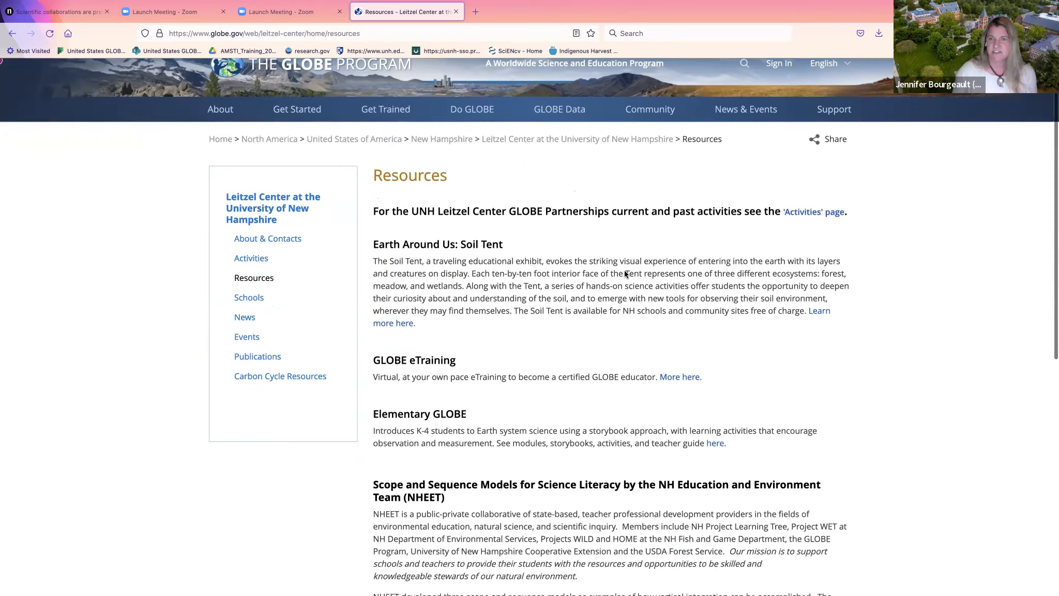
scroll(623, 271, down, 3)
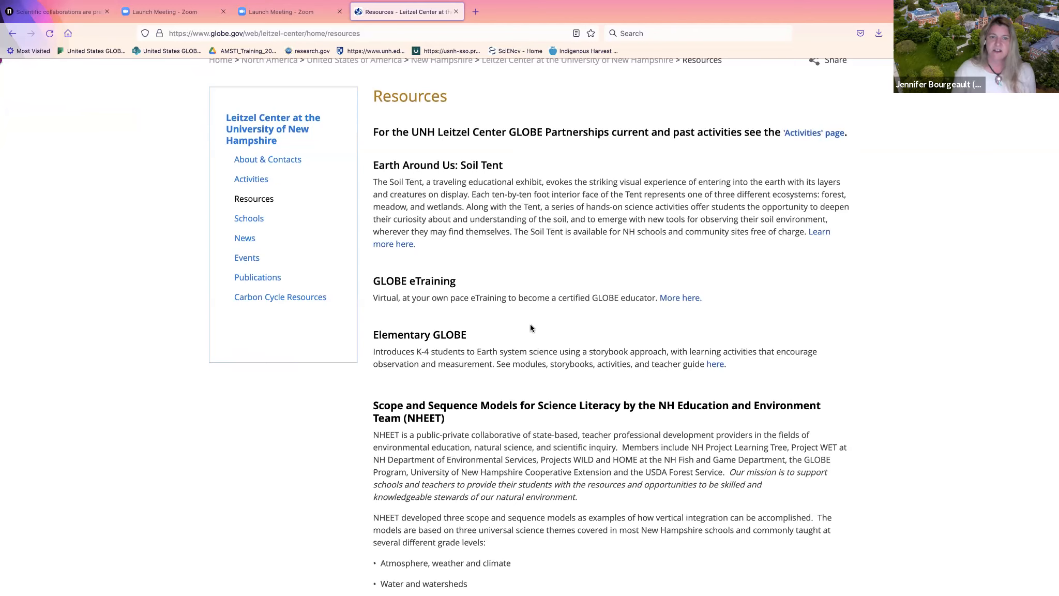
scroll(531, 324, down, 2)
scroll(530, 324, down, 1)
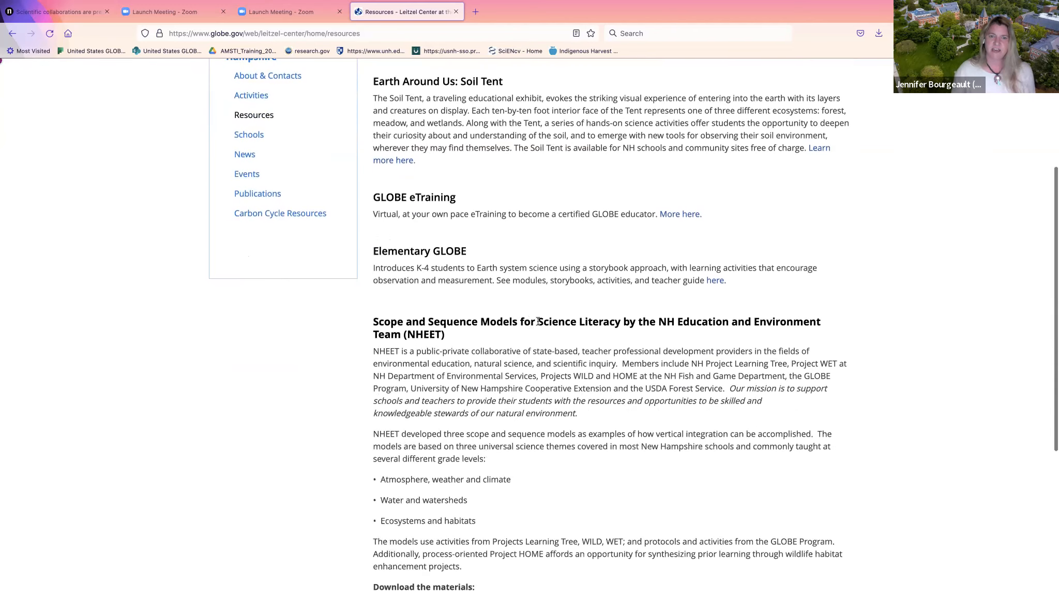
scroll(538, 321, down, 3)
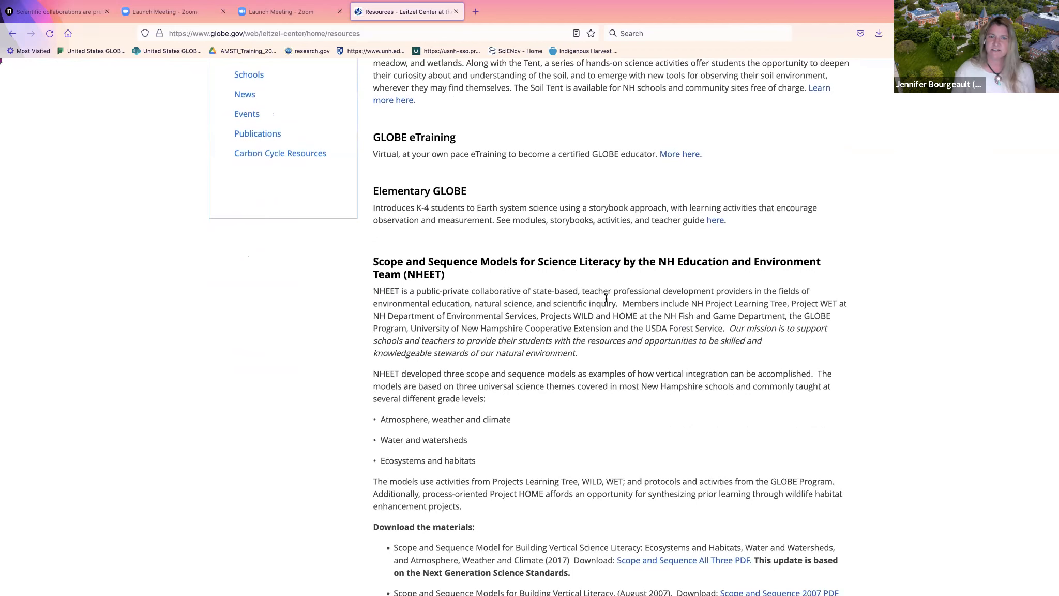
scroll(606, 299, up, 3)
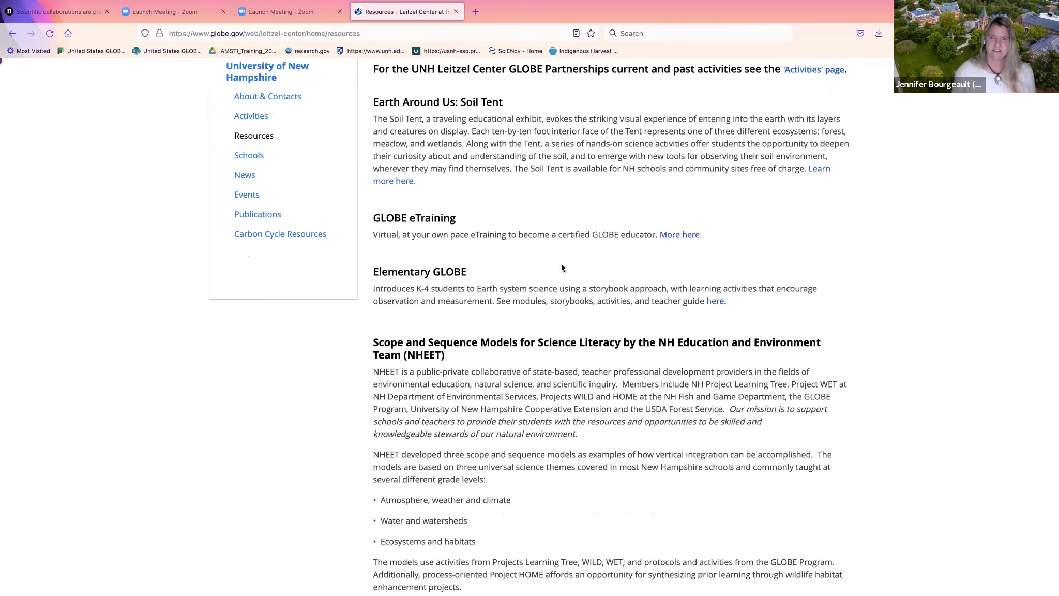
scroll(561, 265, down, 2)
scroll(562, 267, down, 8)
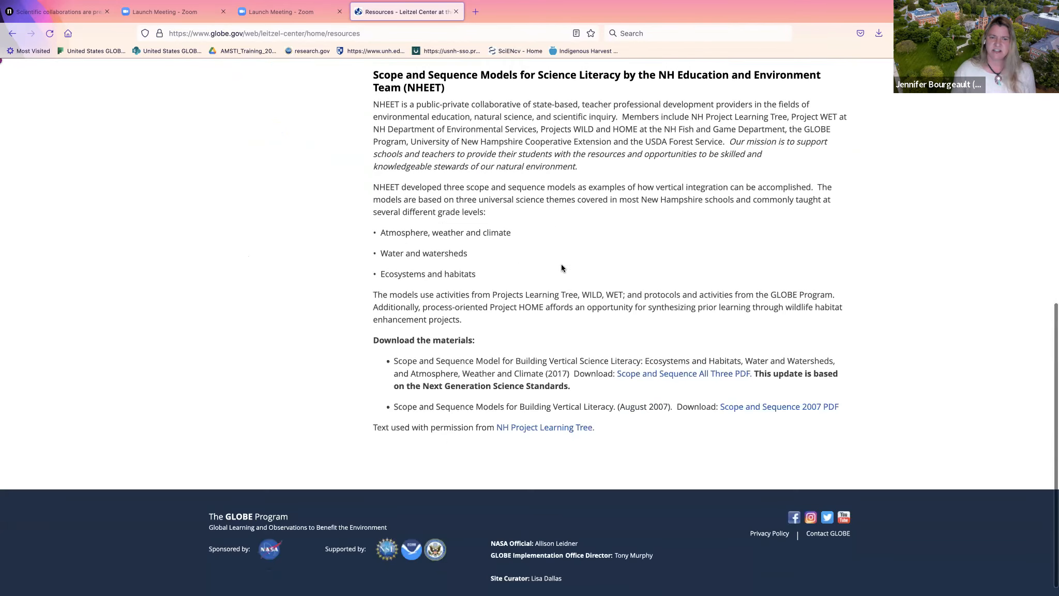
scroll(562, 267, up, 8)
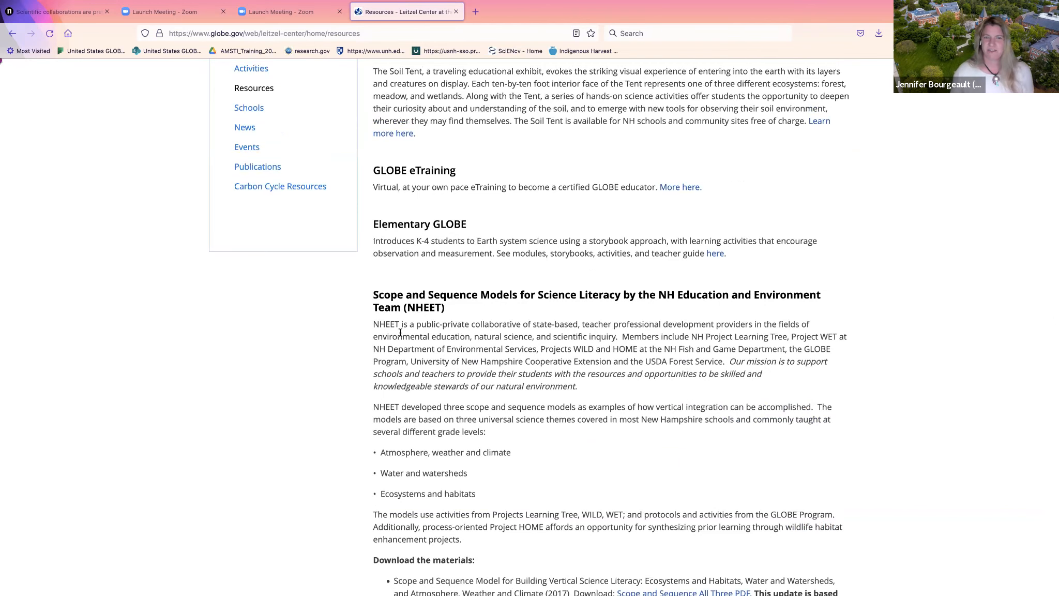
scroll(434, 317, up, 5)
scroll(435, 317, up, 1)
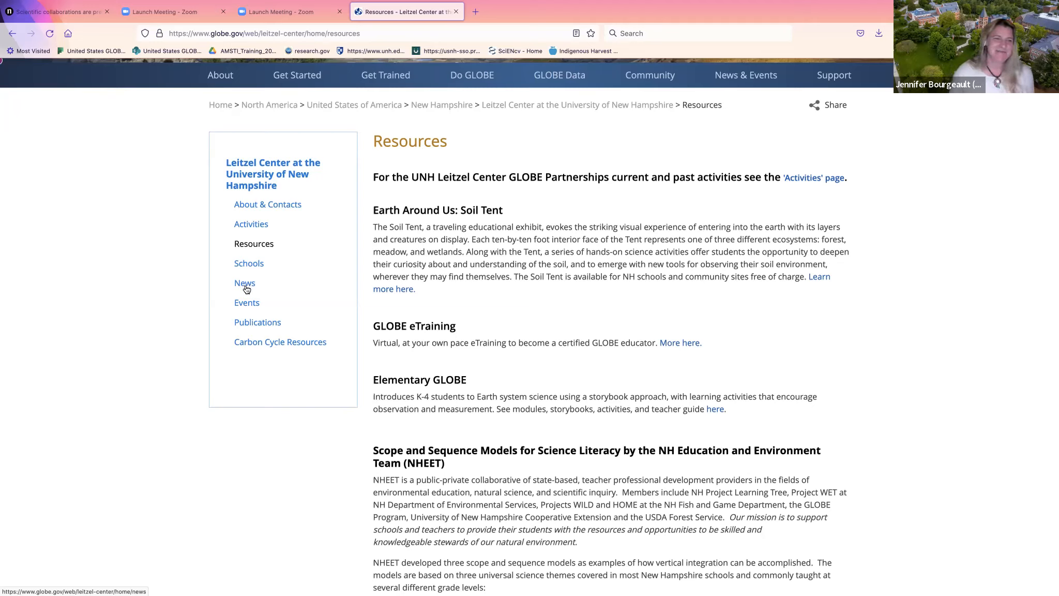
Visit the Leitzel Center Publications and Carbon Cycle Resources pages
click(266, 324)
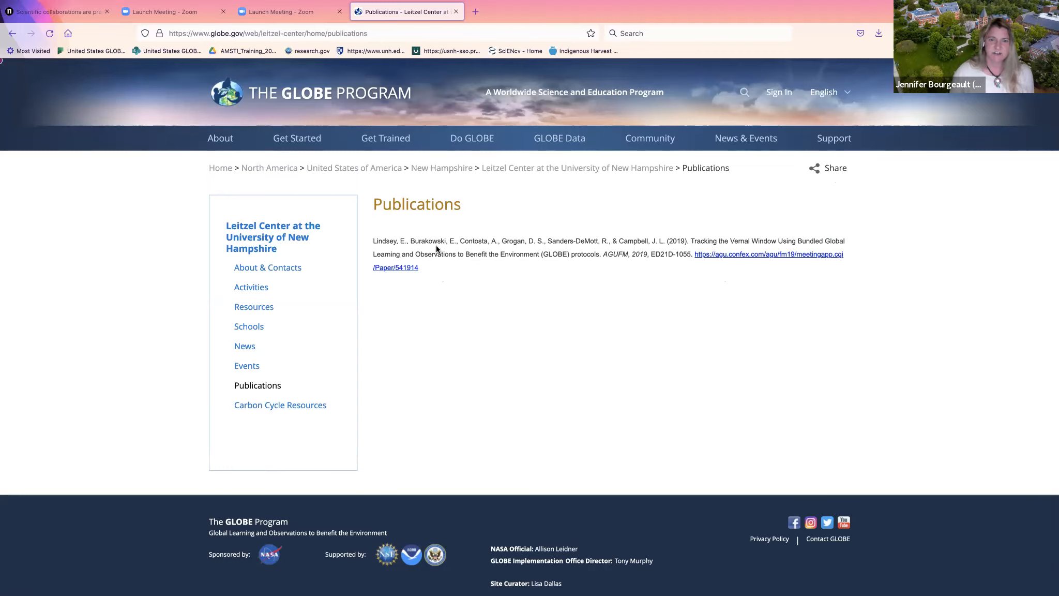
click(296, 410)
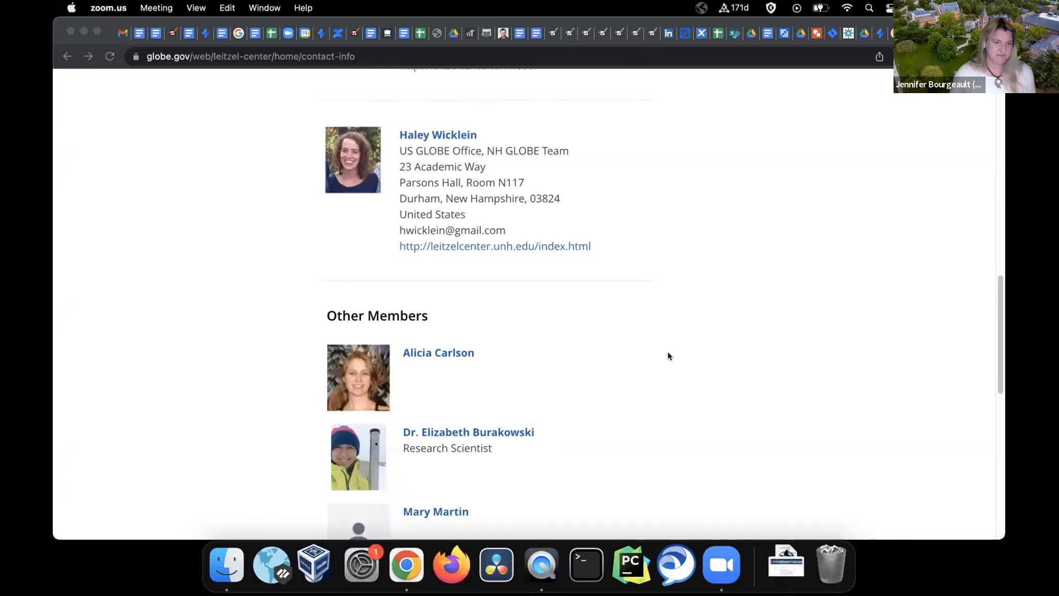
Return to Chrome and sign in to GLOBE.gov from the top of the page
click(705, 233)
scroll(705, 232, up, 15)
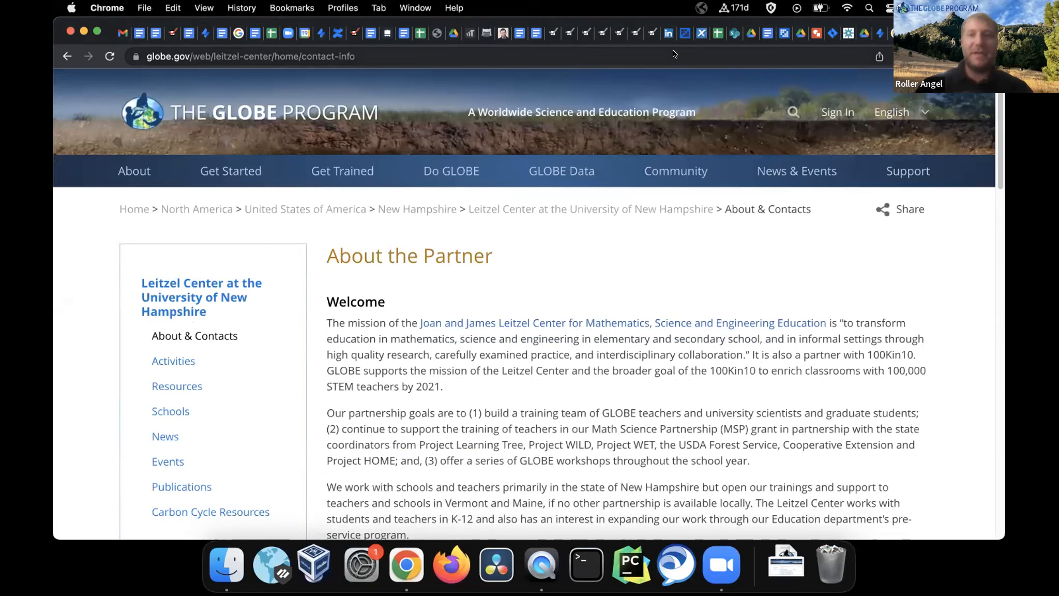
click(826, 114)
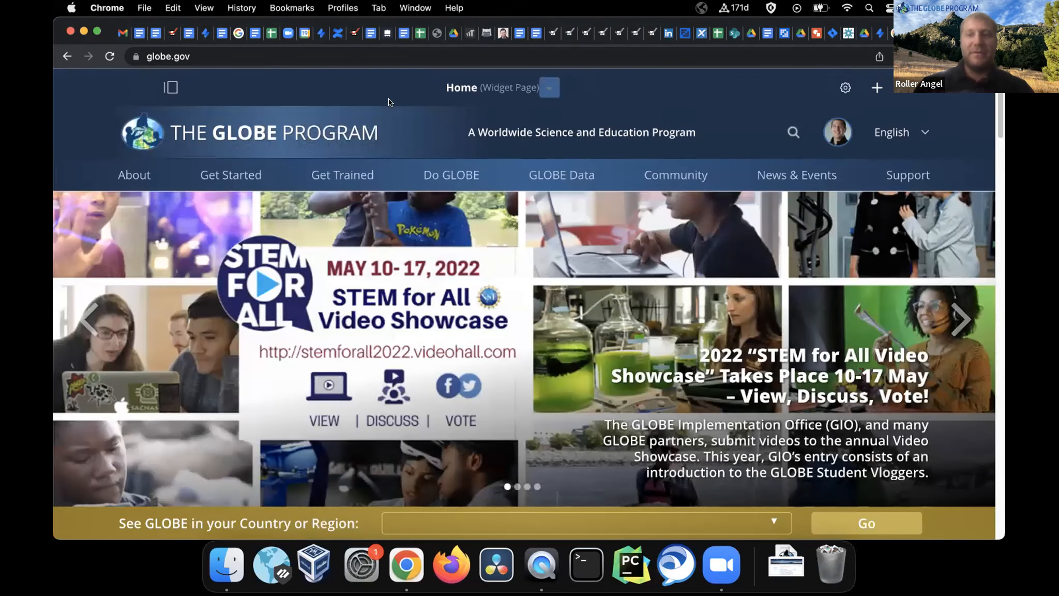
Open the Users and Organizations admin list under Manage
click(172, 87)
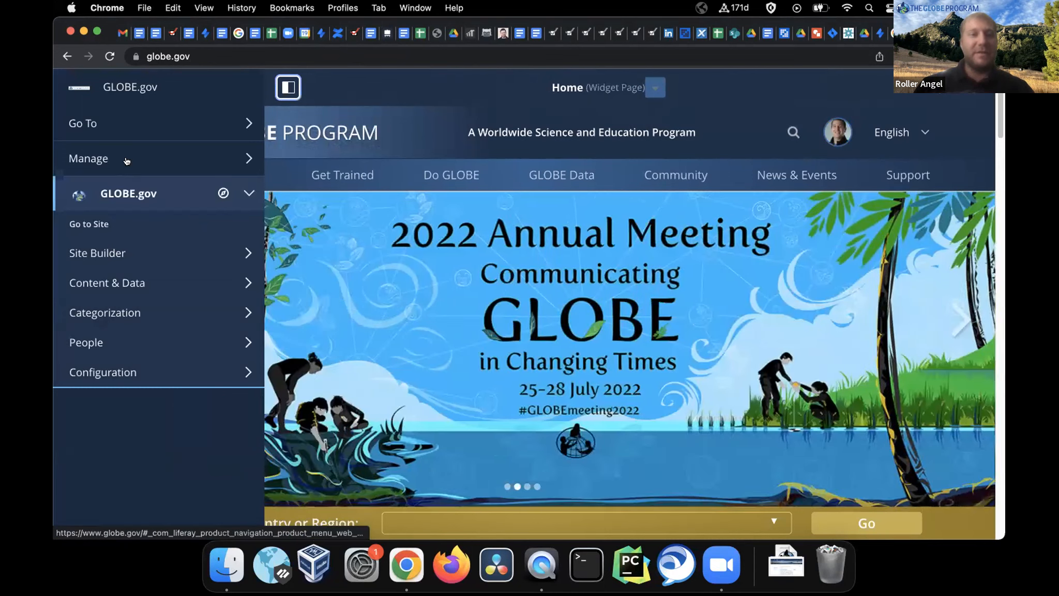
click(127, 161)
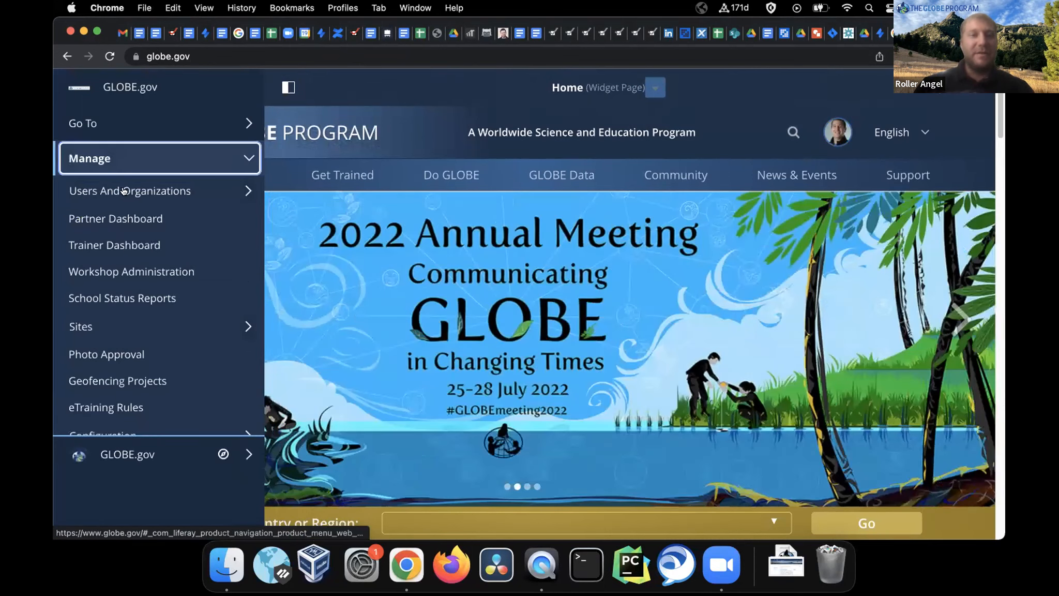
click(130, 193)
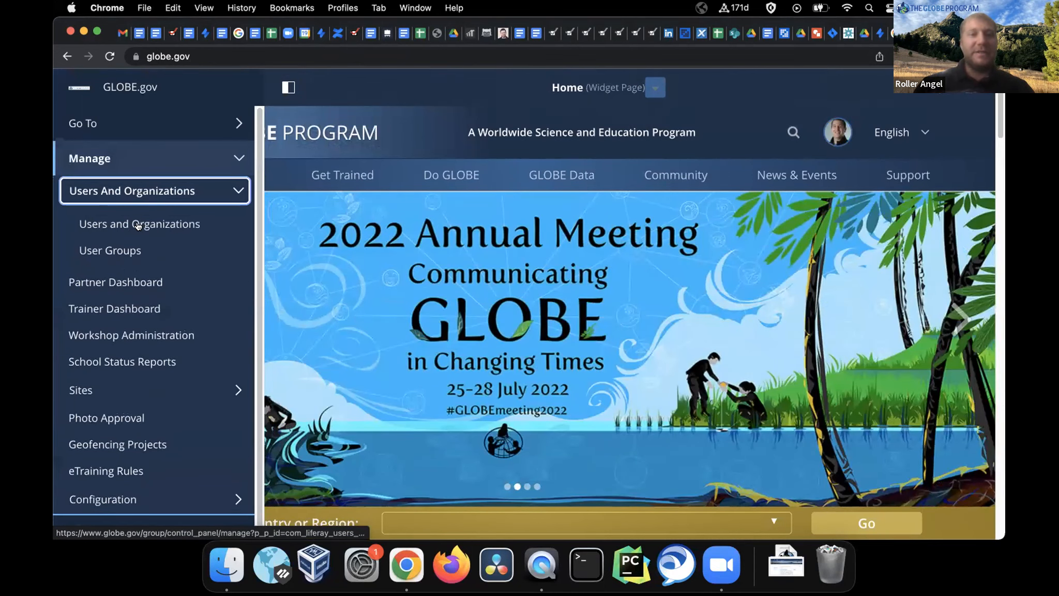
click(138, 225)
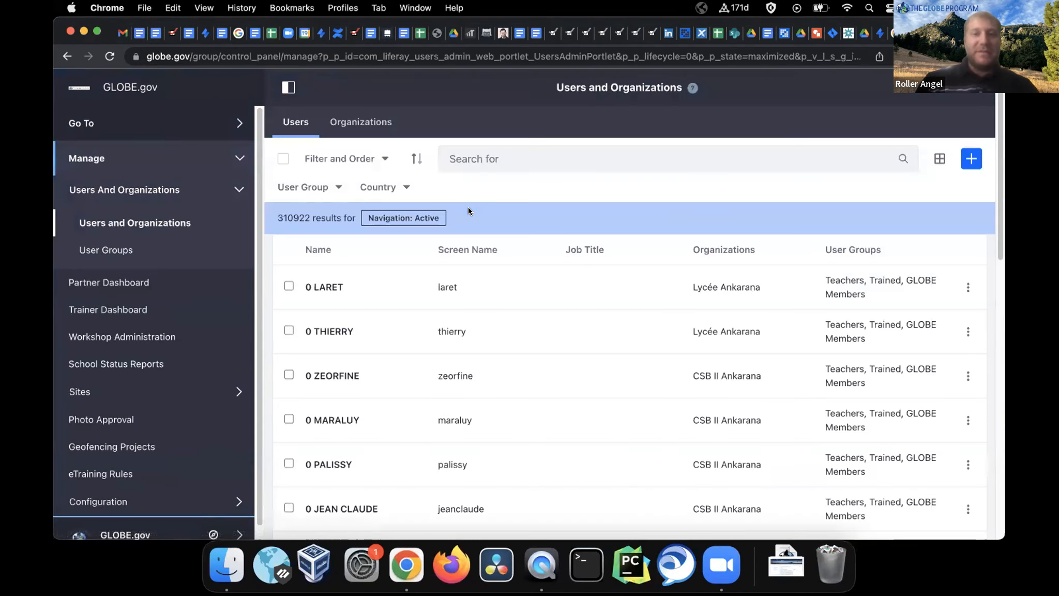
Search users for the partner's full name in quotes and open the match's actions menu
click(521, 158)
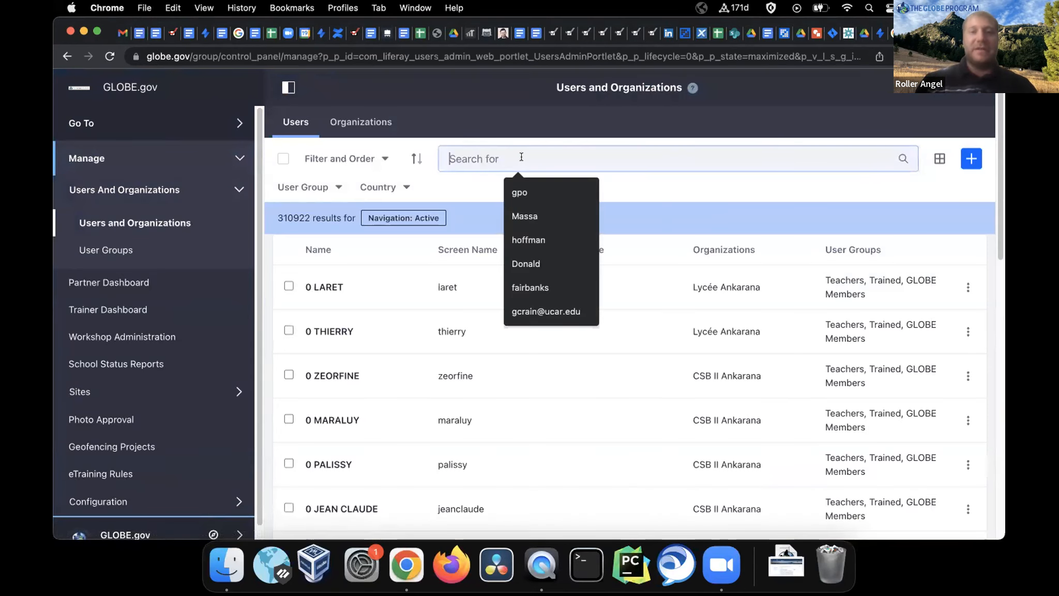
text(")
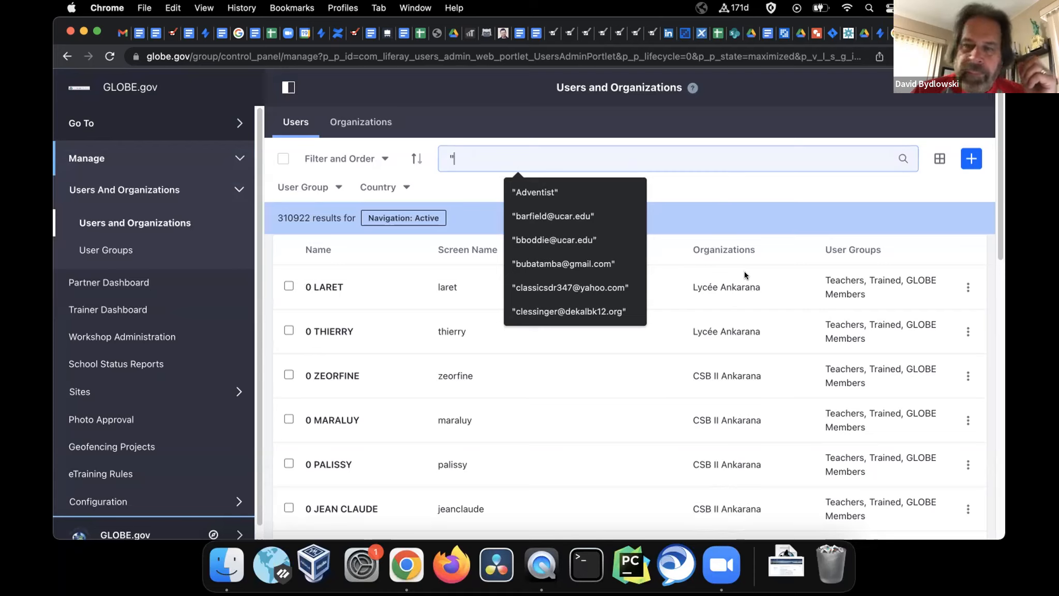
key(Return)
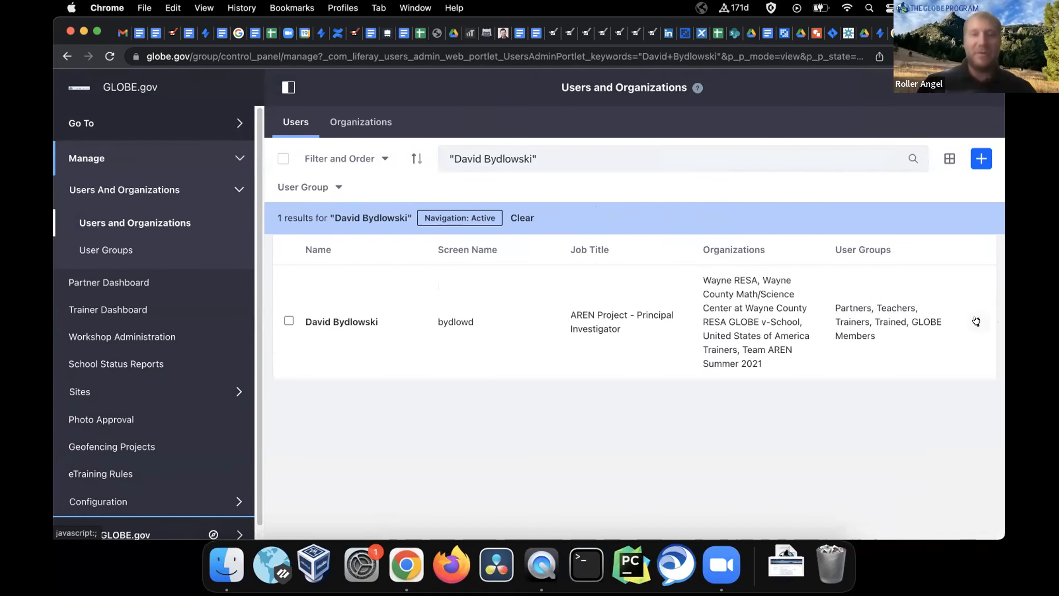
click(976, 321)
Impersonate the found user and open their My Page profile showing the Principal Investigator role
click(854, 400)
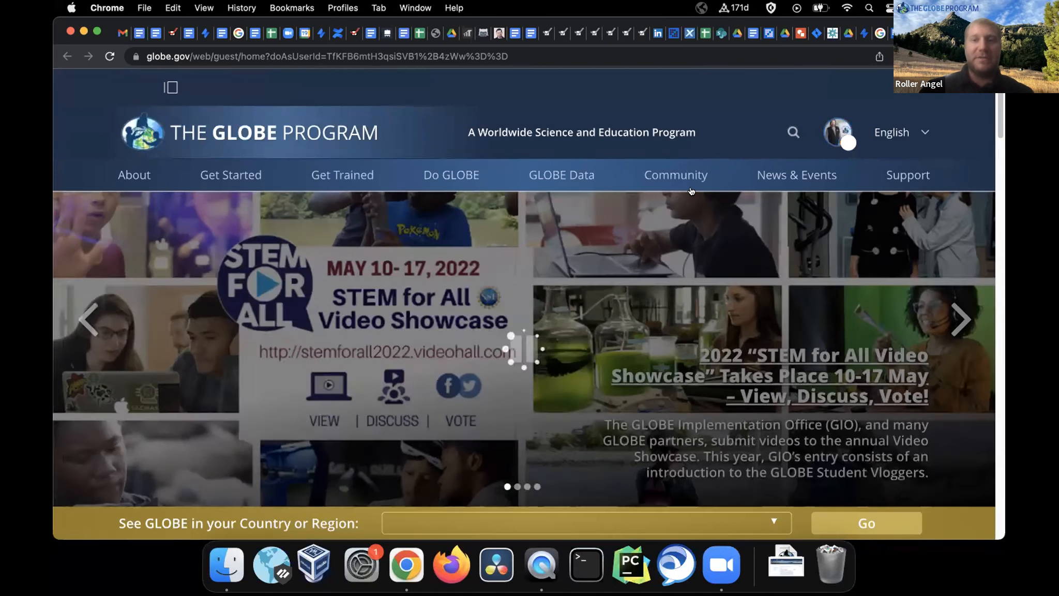
click(837, 134)
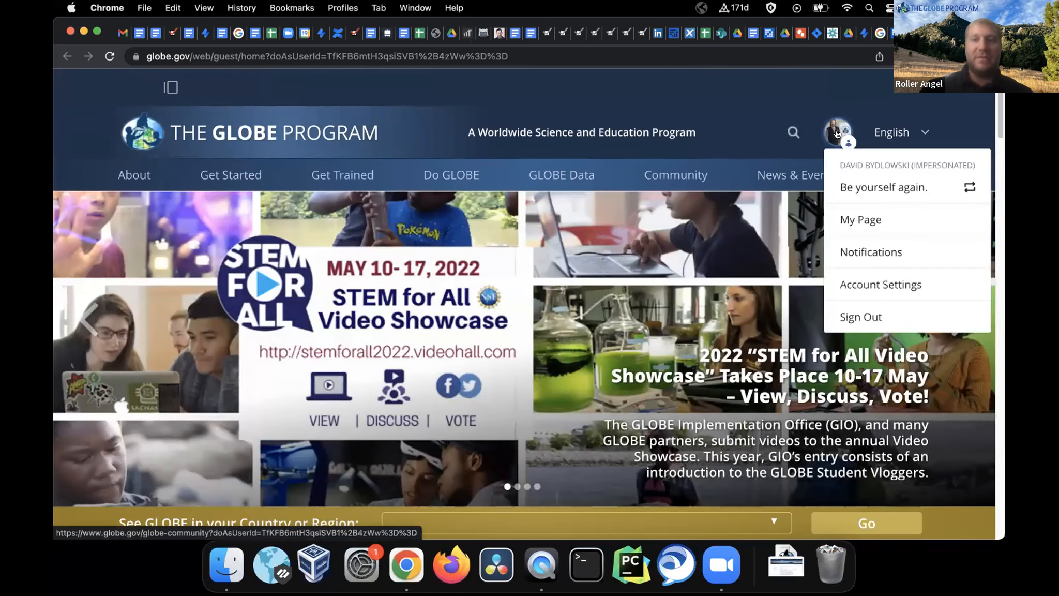
click(858, 221)
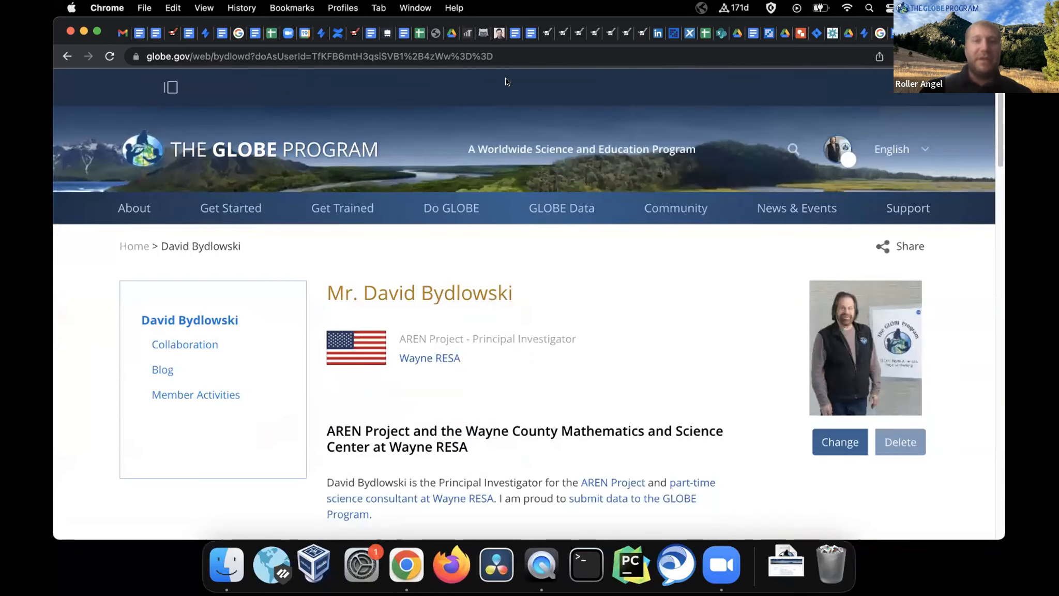
drag(504, 56, 249, 48)
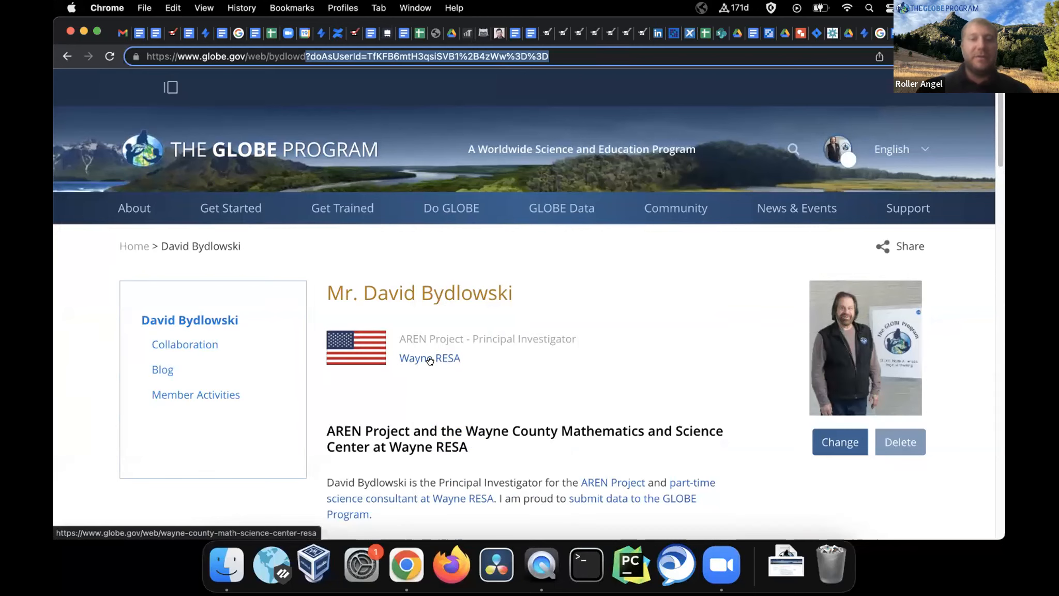
Open Wayne RESA's partner page and browse its 221-school map, Partner at a Glance and recognition
click(429, 359)
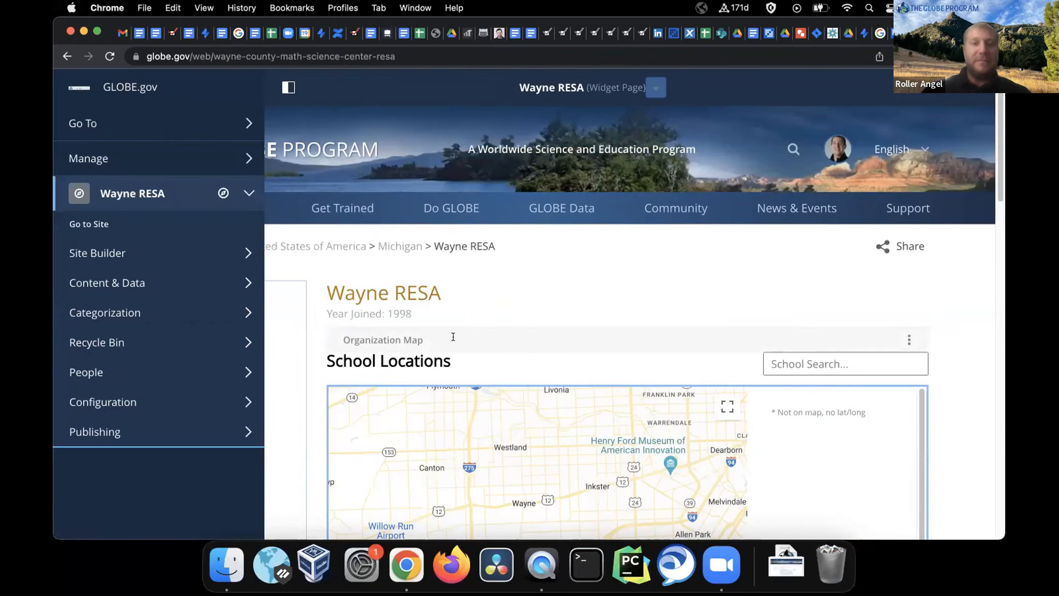
click(288, 86)
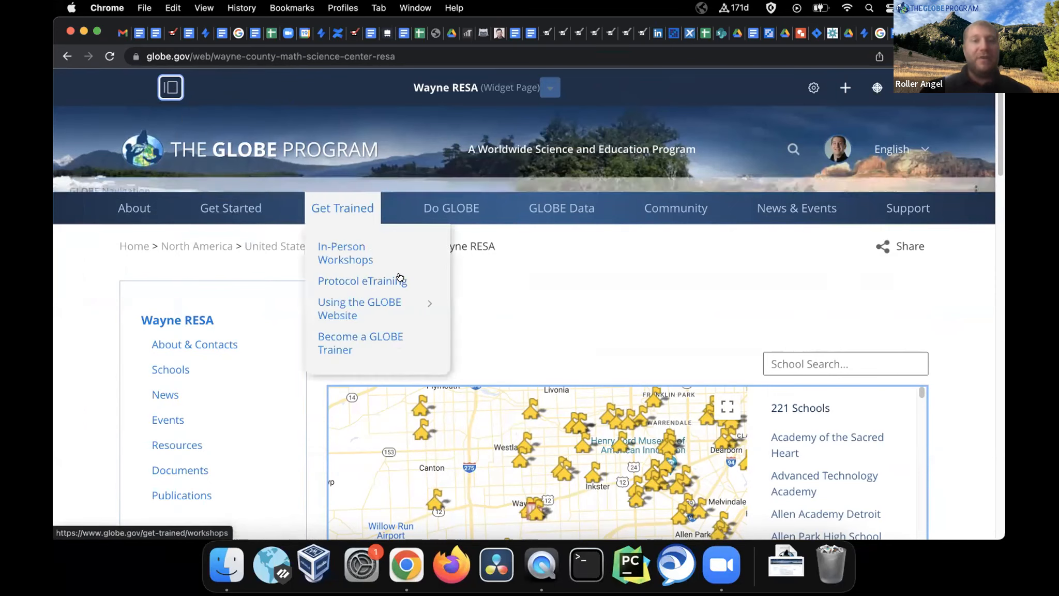
mouse_move(453, 266)
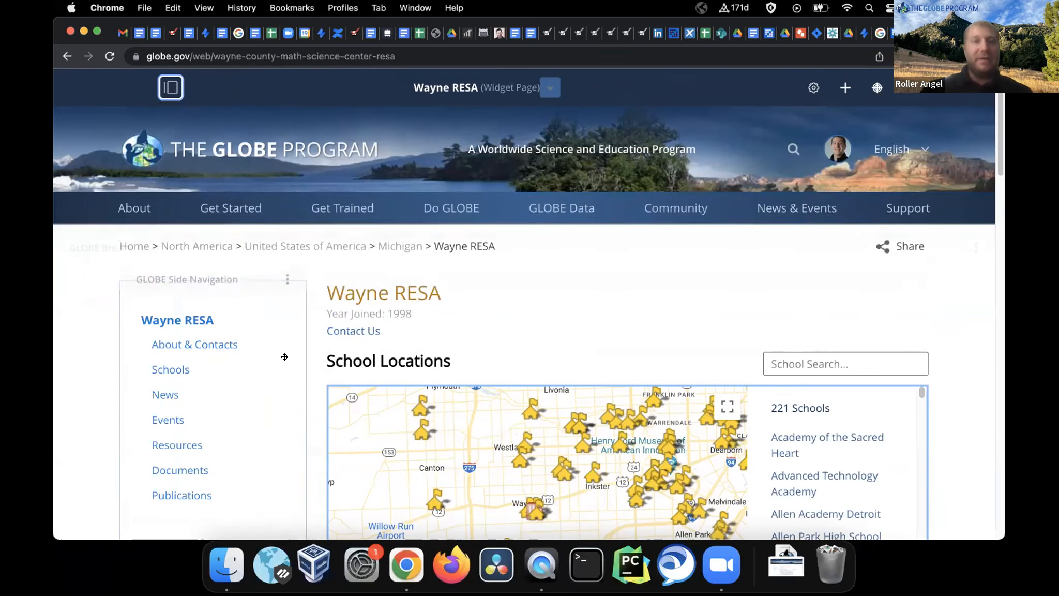
scroll(311, 326, down, 2)
scroll(312, 326, down, 10)
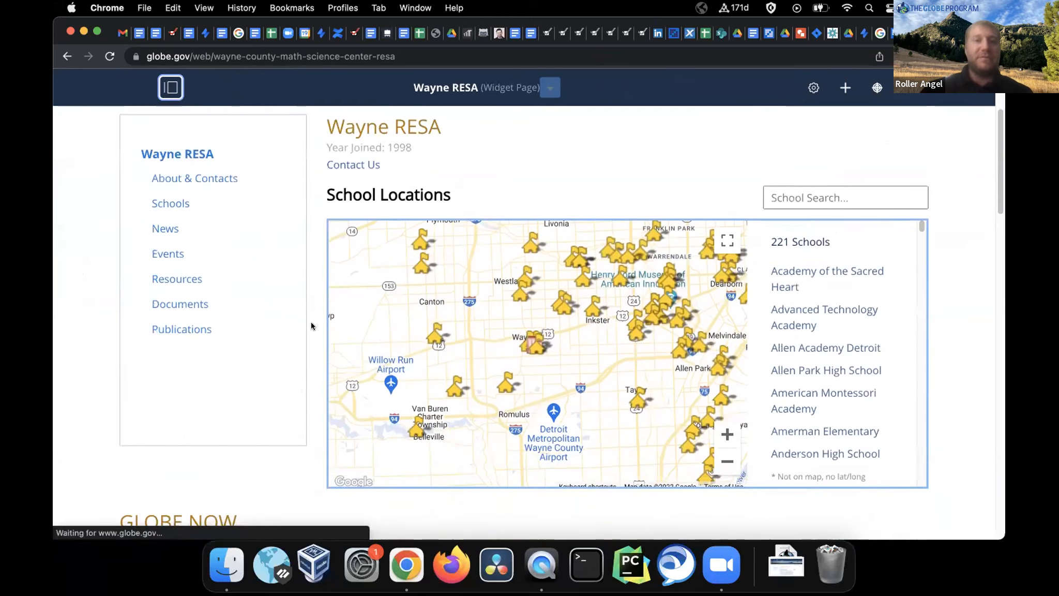
scroll(312, 326, down, 11)
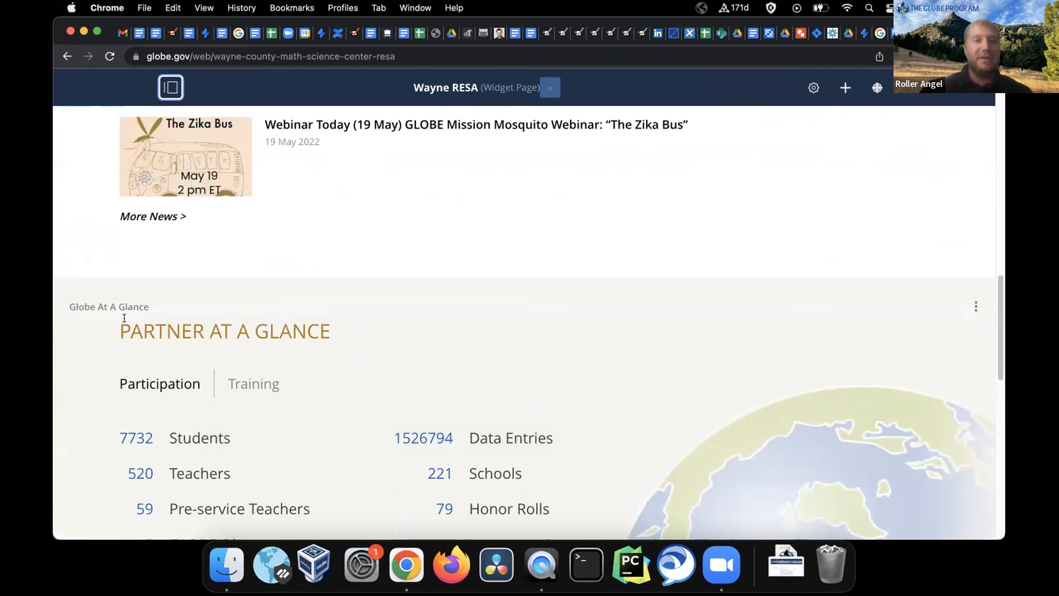
drag(119, 327, 322, 332)
click(372, 354)
scroll(372, 354, down, 8)
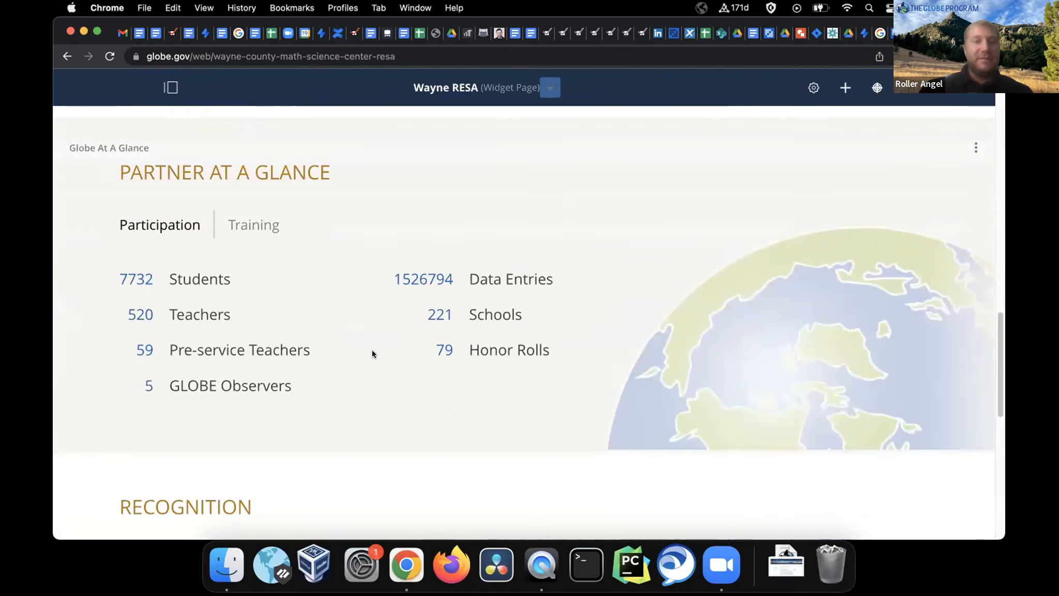
scroll(372, 354, down, 6)
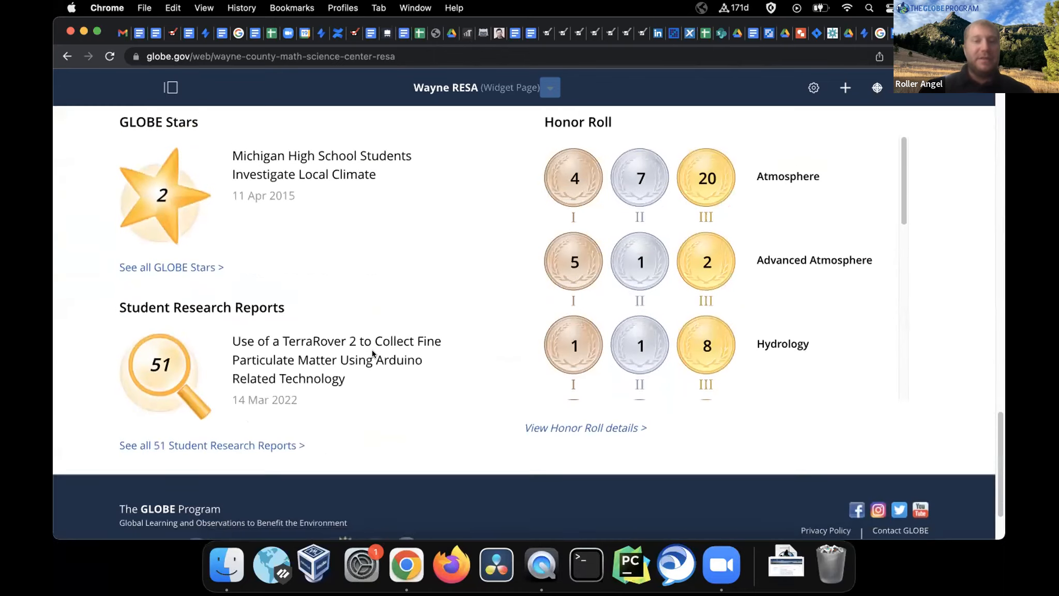
scroll(372, 354, up, 20)
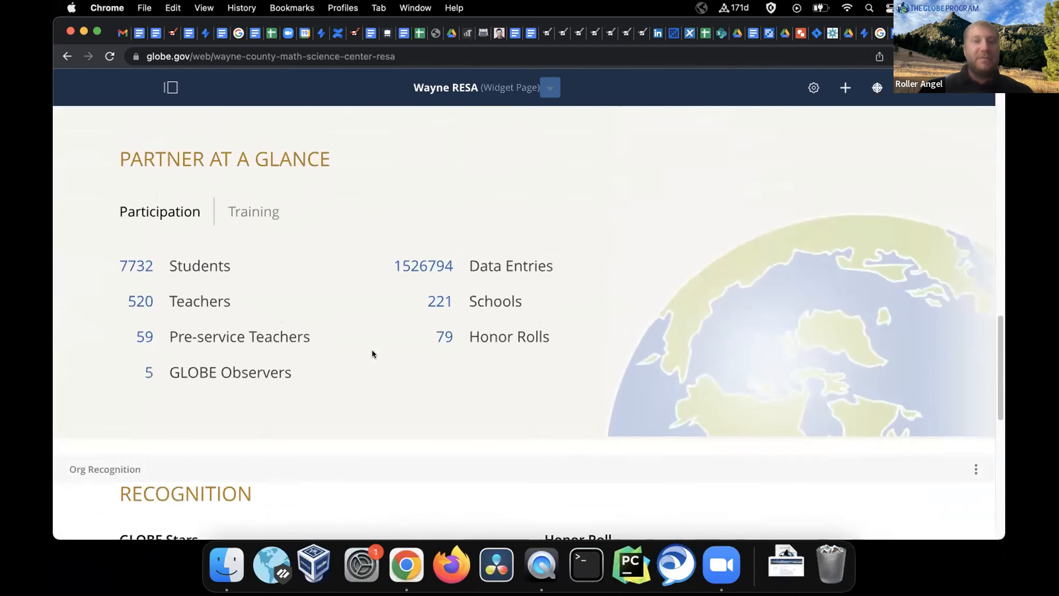
scroll(372, 354, up, 12)
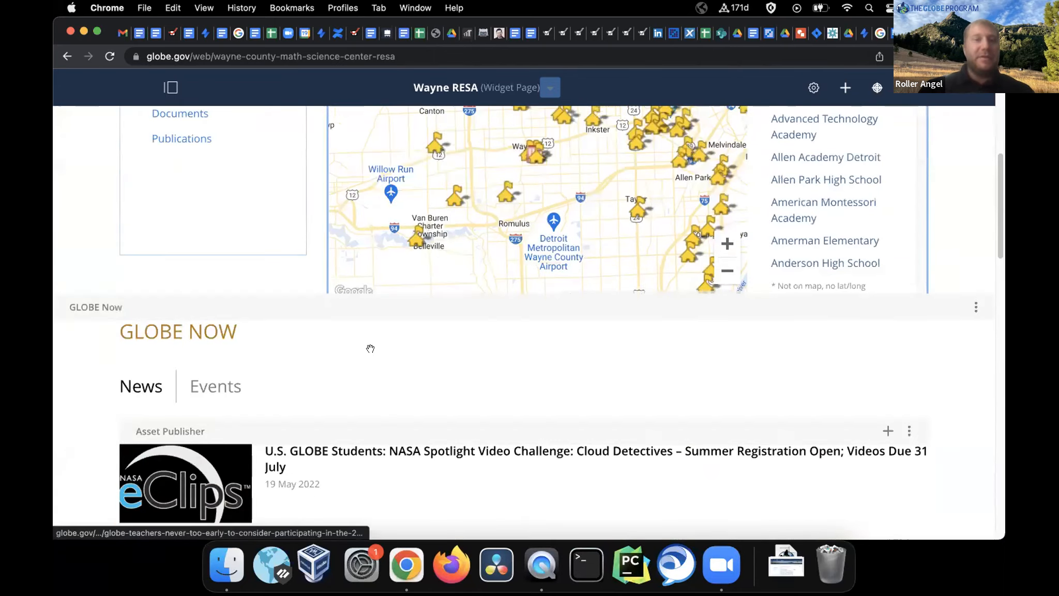
In Site Builder > Pages, expand Wayne RESA's child pages and drill into About & Contacts
click(167, 88)
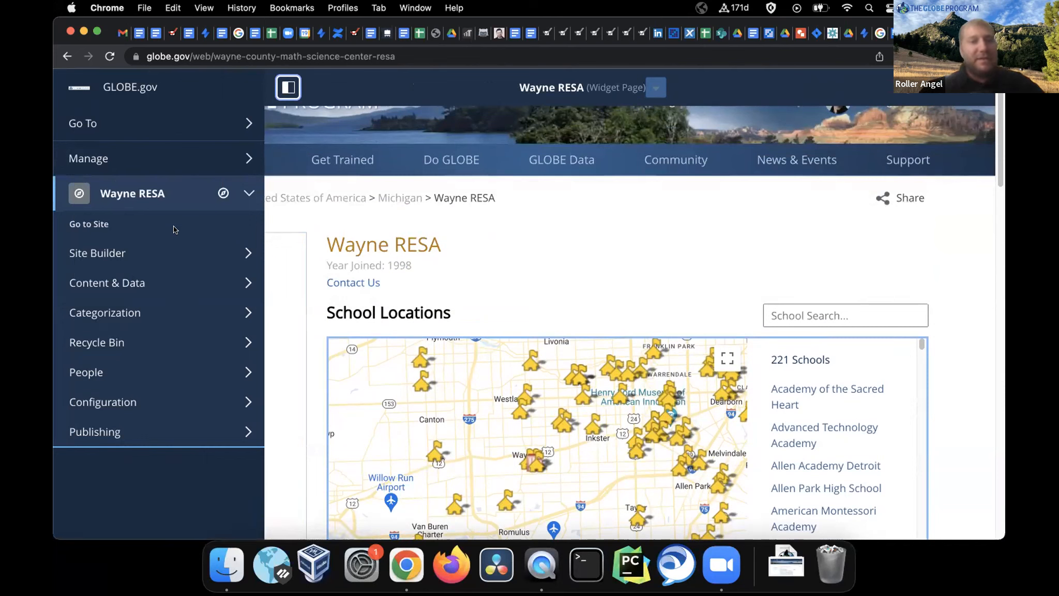
click(187, 253)
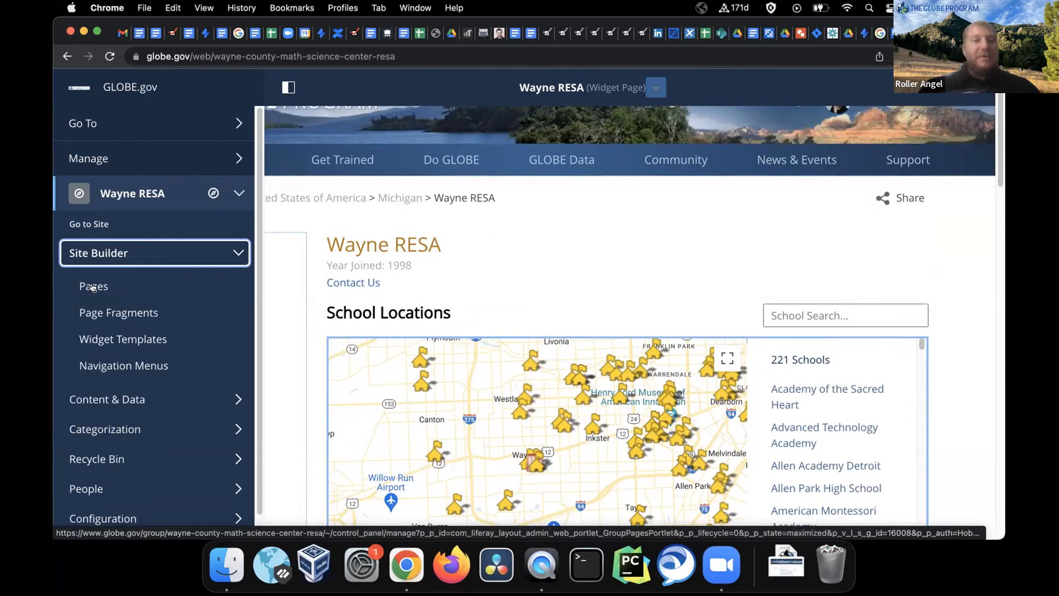
click(93, 287)
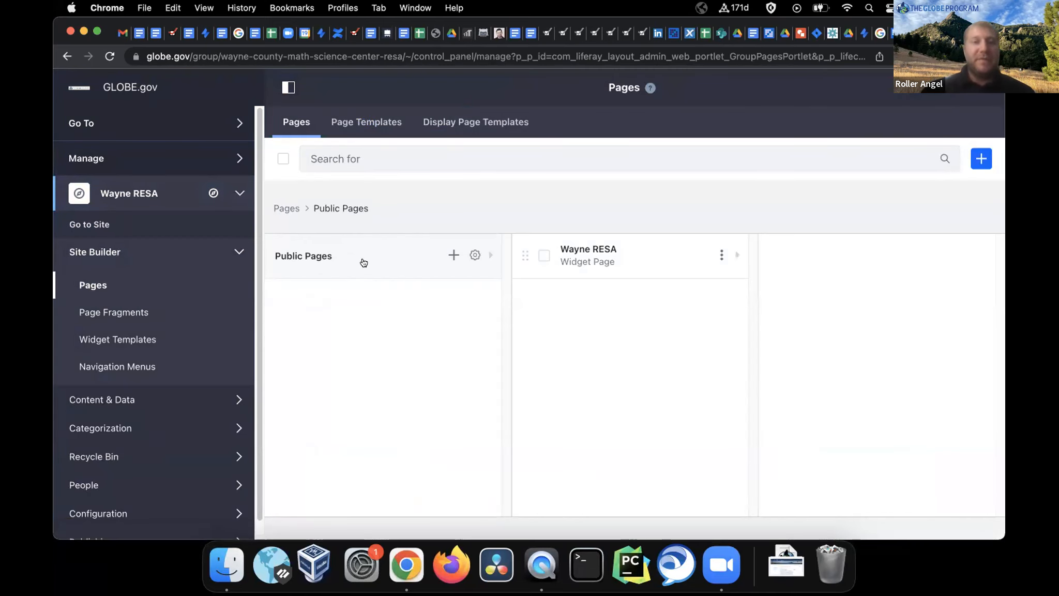
mouse_move(616, 251)
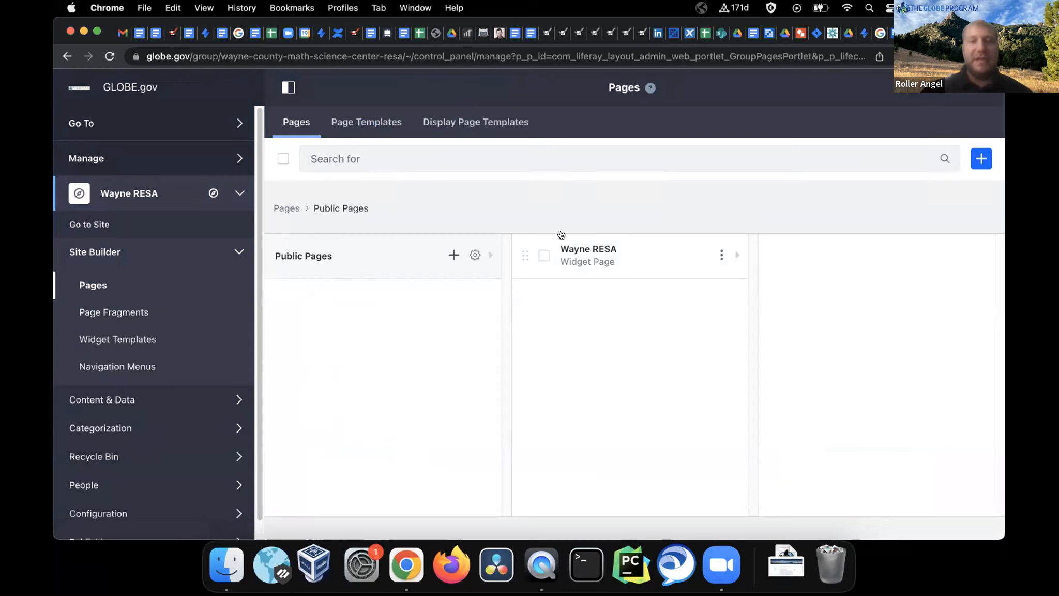
click(611, 255)
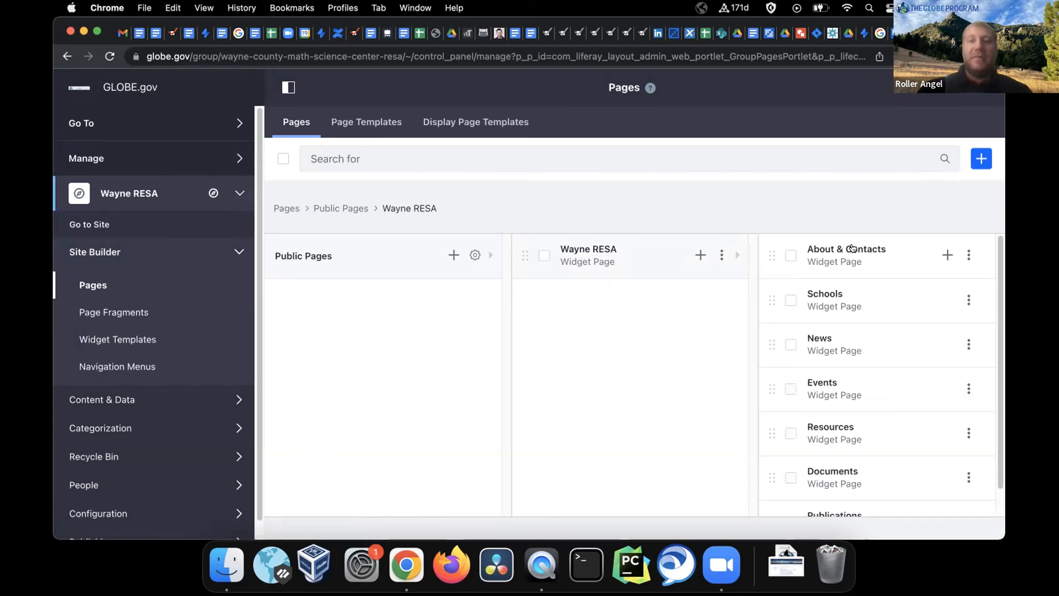
scroll(848, 300, down, 2)
scroll(848, 300, up, 2)
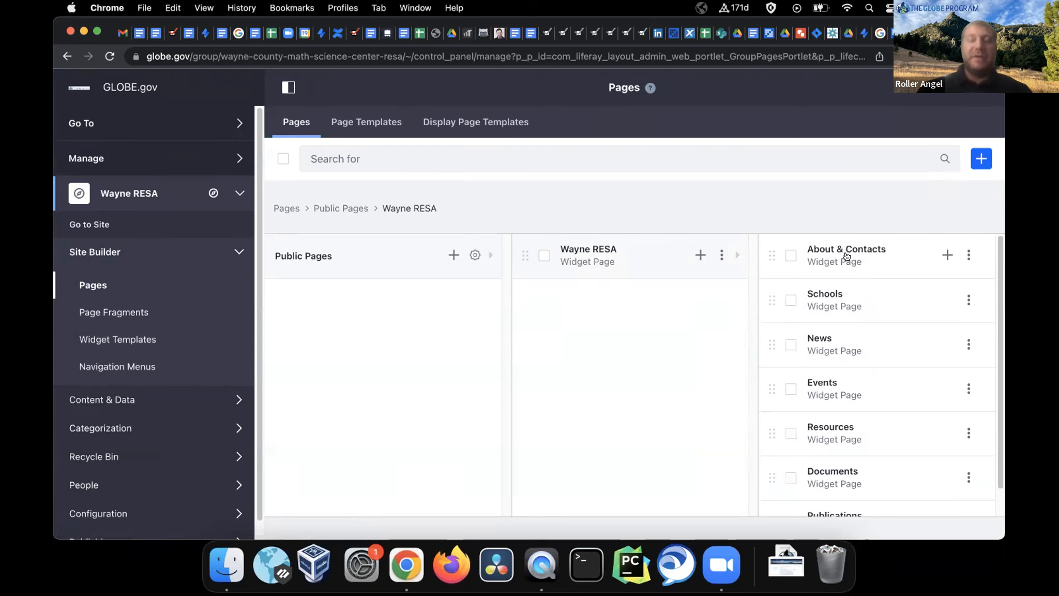
click(847, 256)
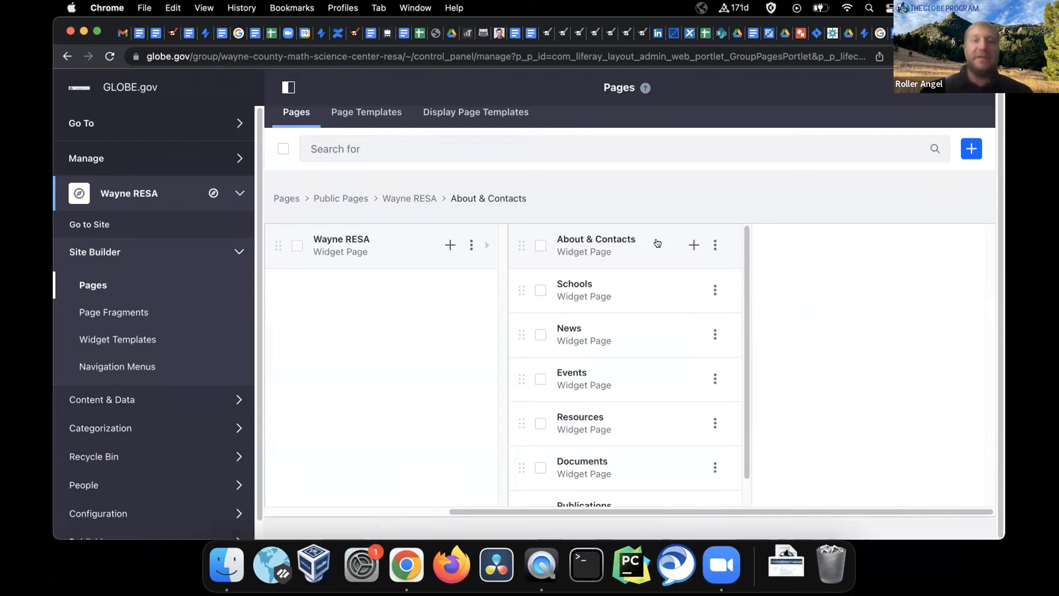
View the Wayne RESA About & Contacts page itself with the admin panel hidden
click(713, 246)
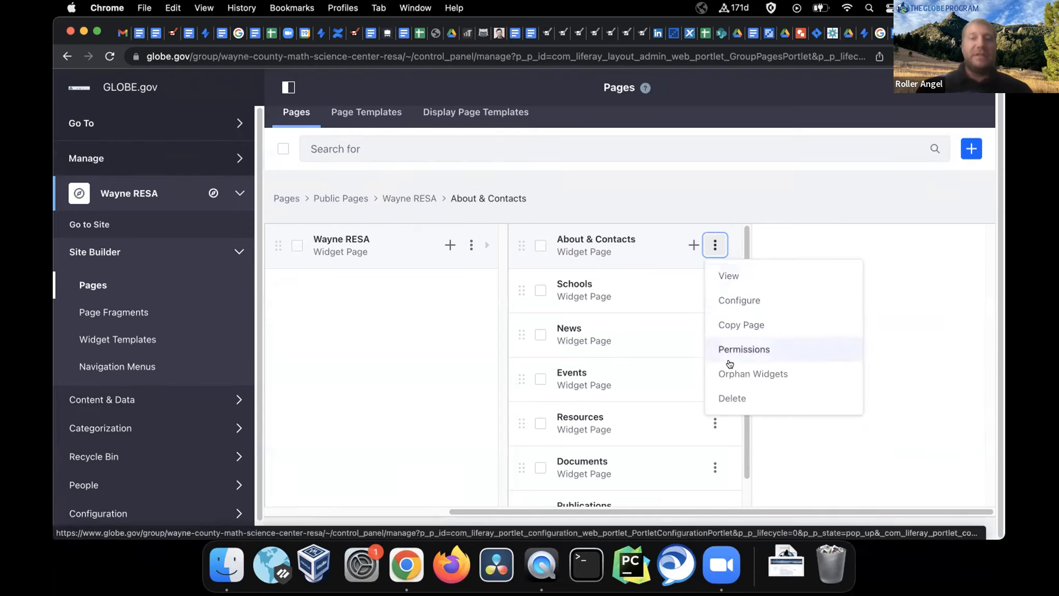
click(723, 277)
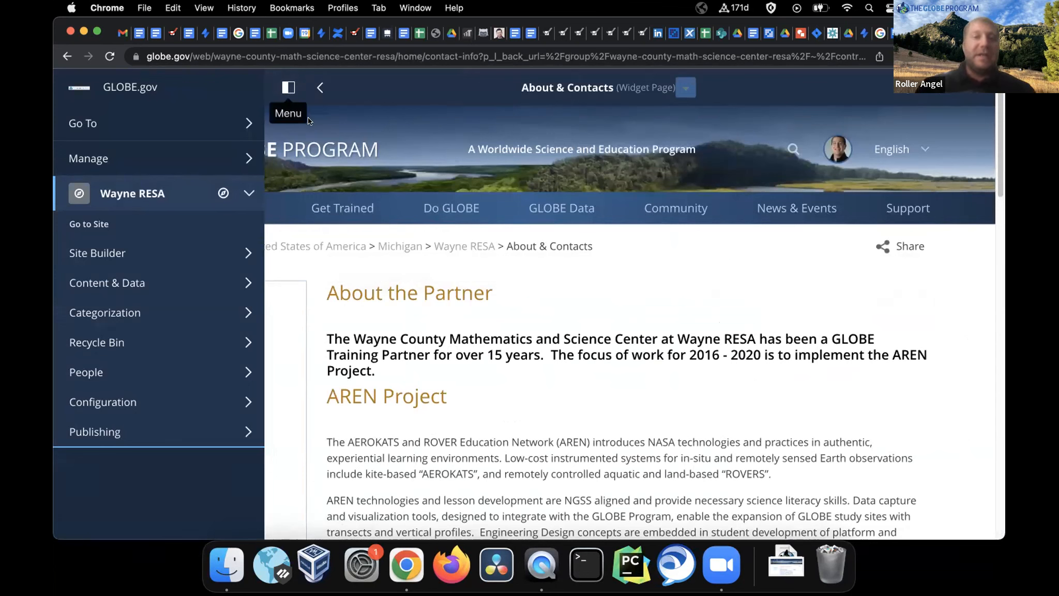
click(288, 87)
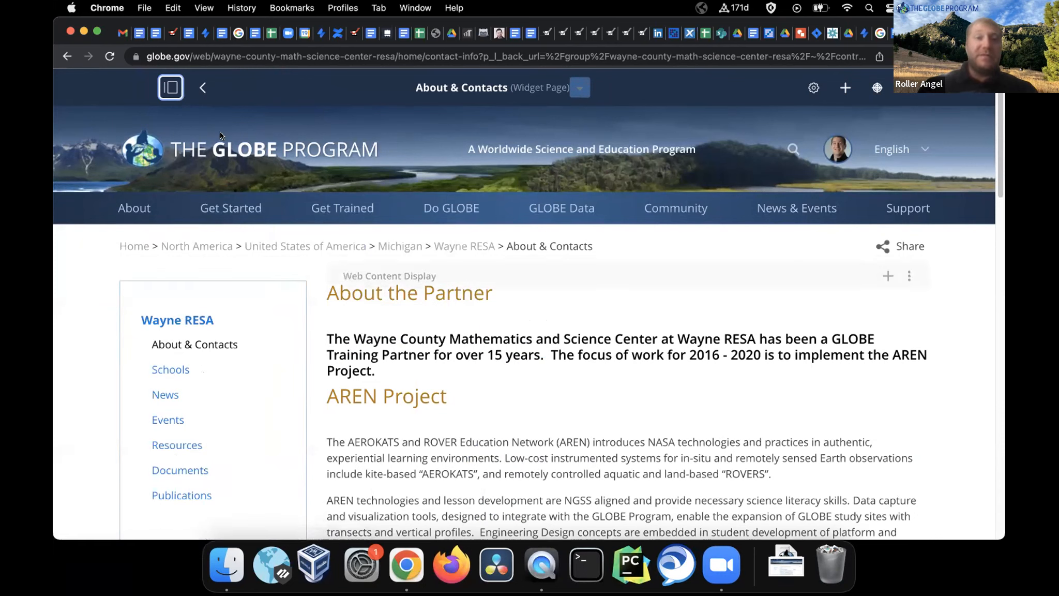
Return to the top-level Site Builder Pages list for Wayne RESA
click(170, 88)
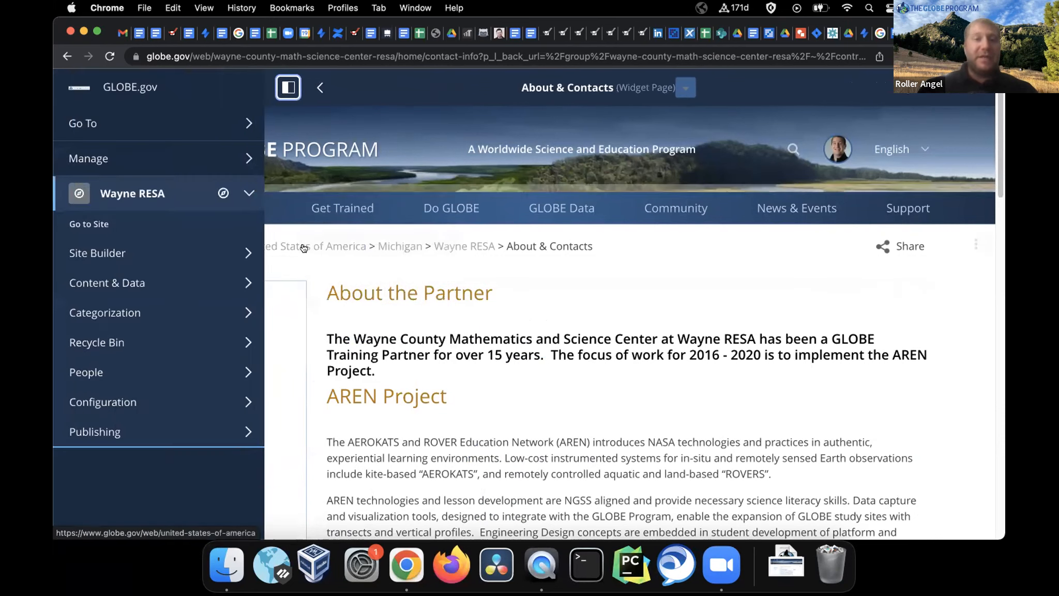
click(98, 253)
click(105, 288)
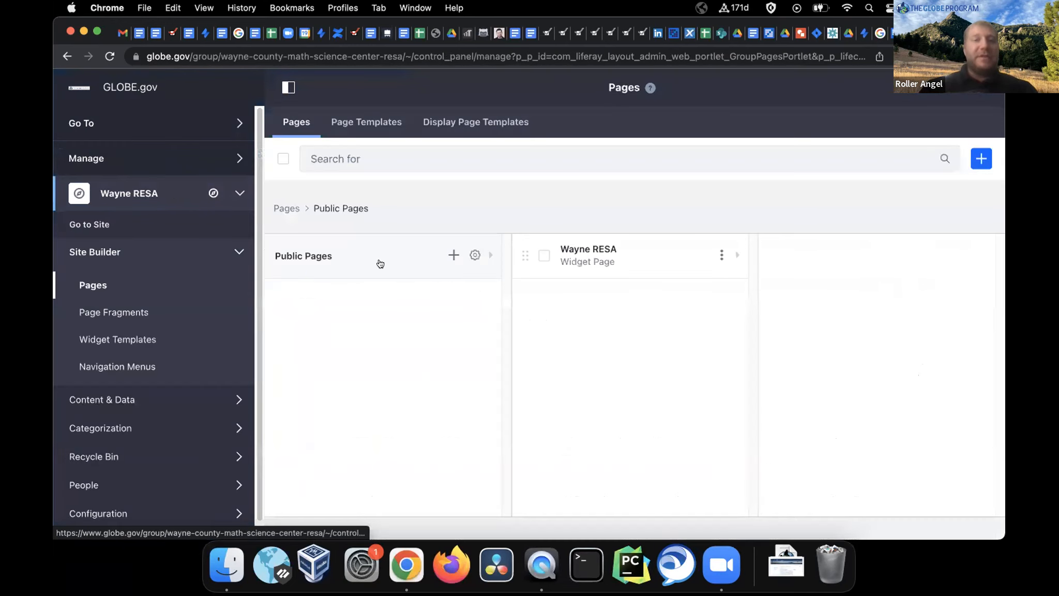
Move About & Contacts below Schools under Wayne RESA and view the live Schools page
click(605, 252)
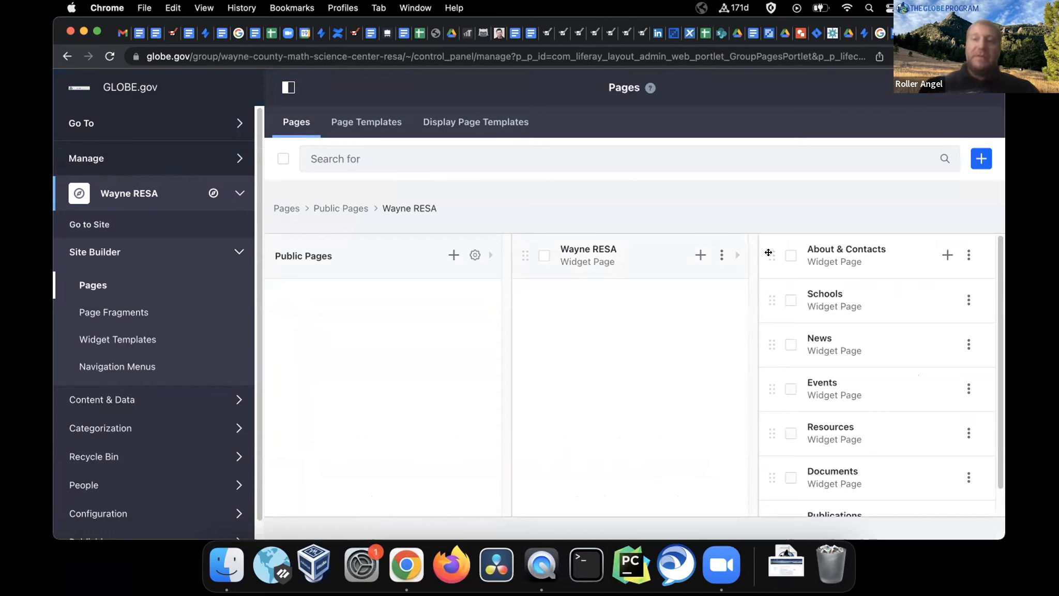
drag(768, 250, 770, 294)
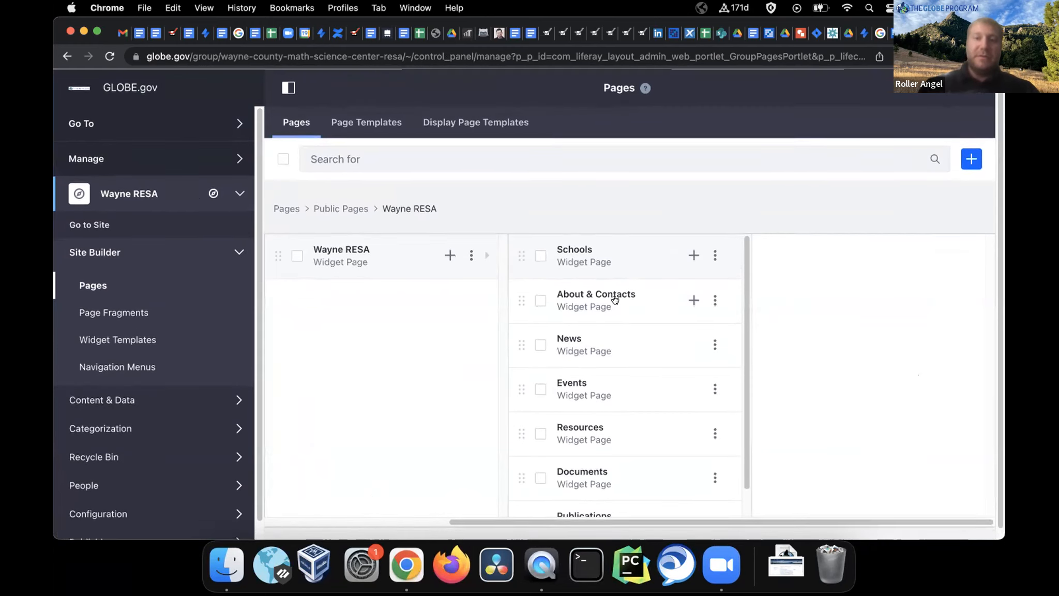
click(716, 256)
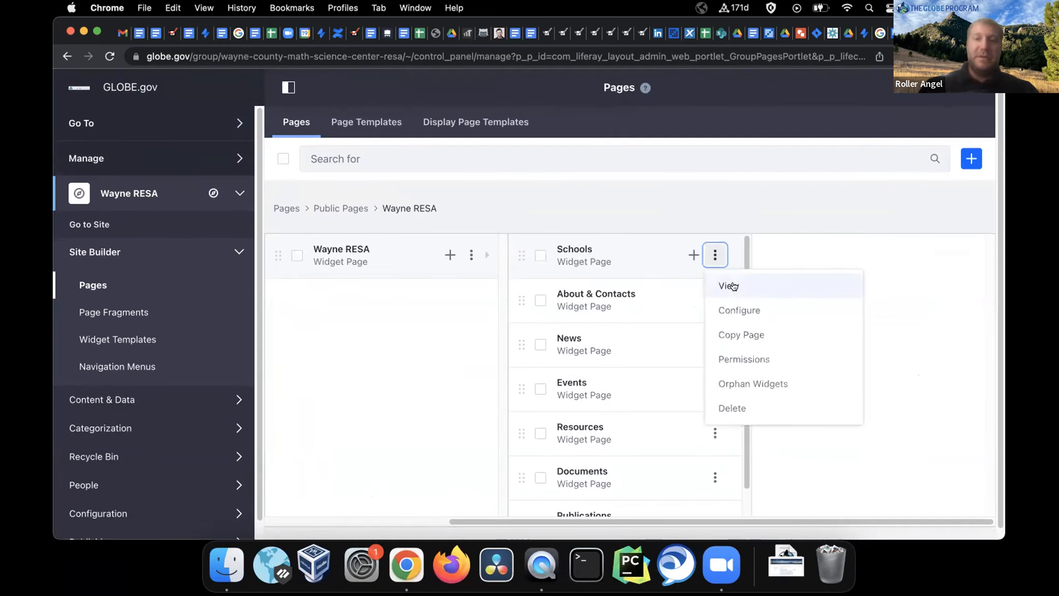
click(732, 283)
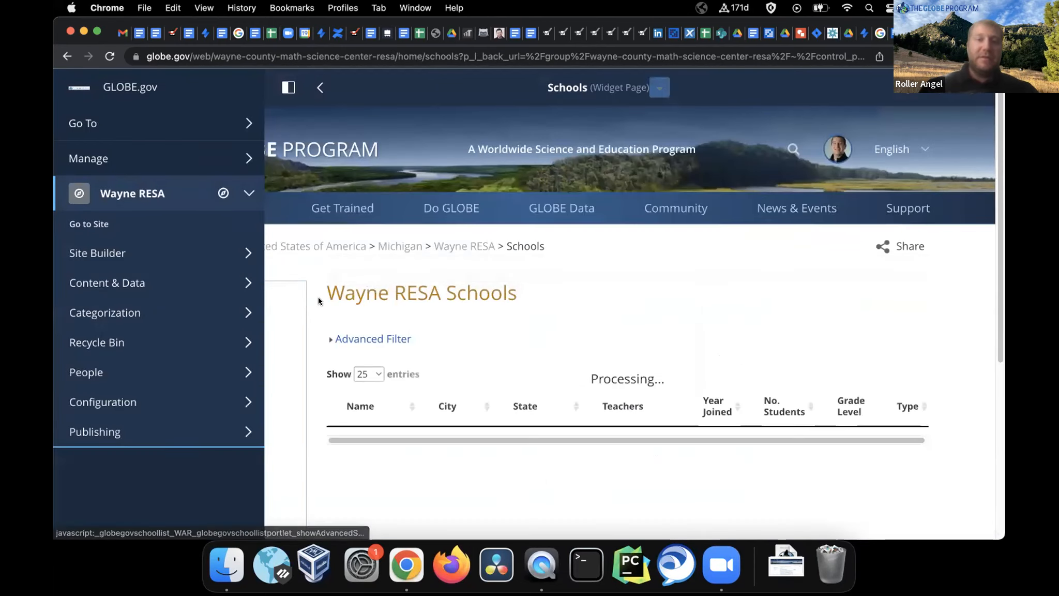
Go back to the Site Builder Pages list from the live Schools page
click(291, 86)
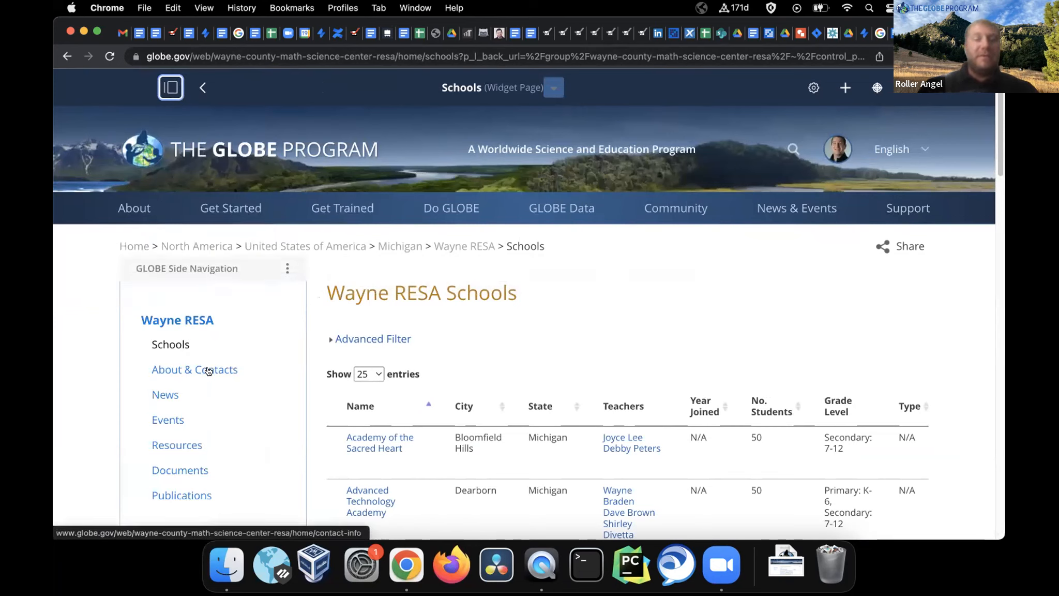
click(163, 86)
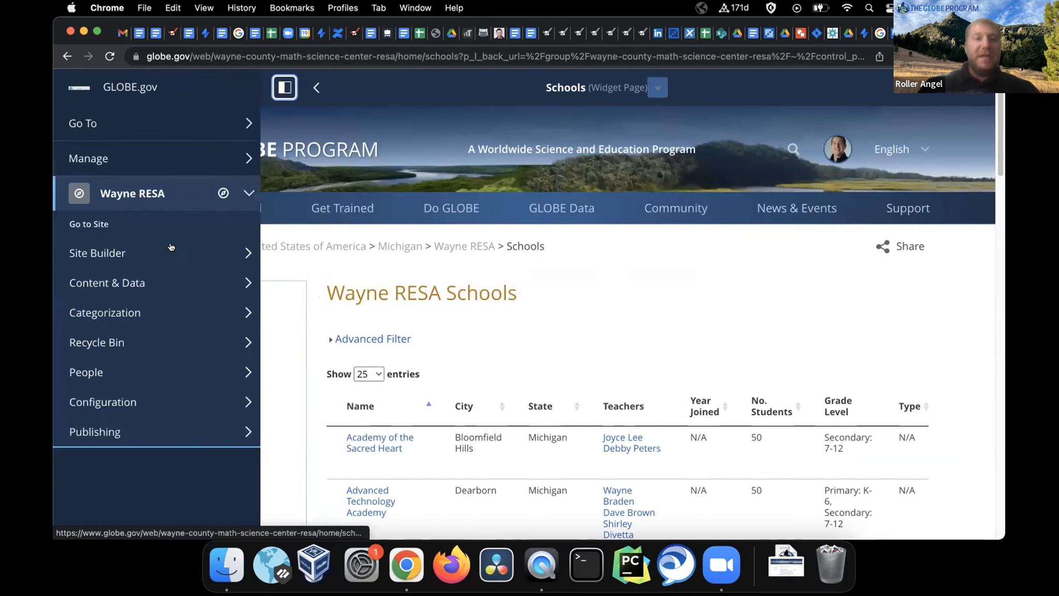
click(141, 250)
click(98, 286)
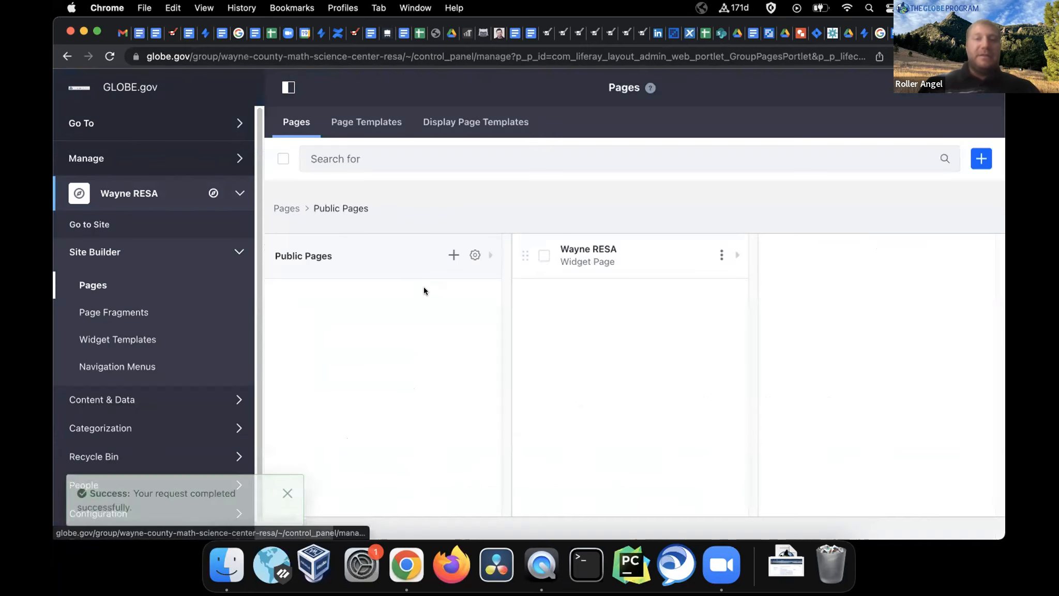
Drag About & Contacts back above Schools under Wayne RESA and view its live page
click(601, 253)
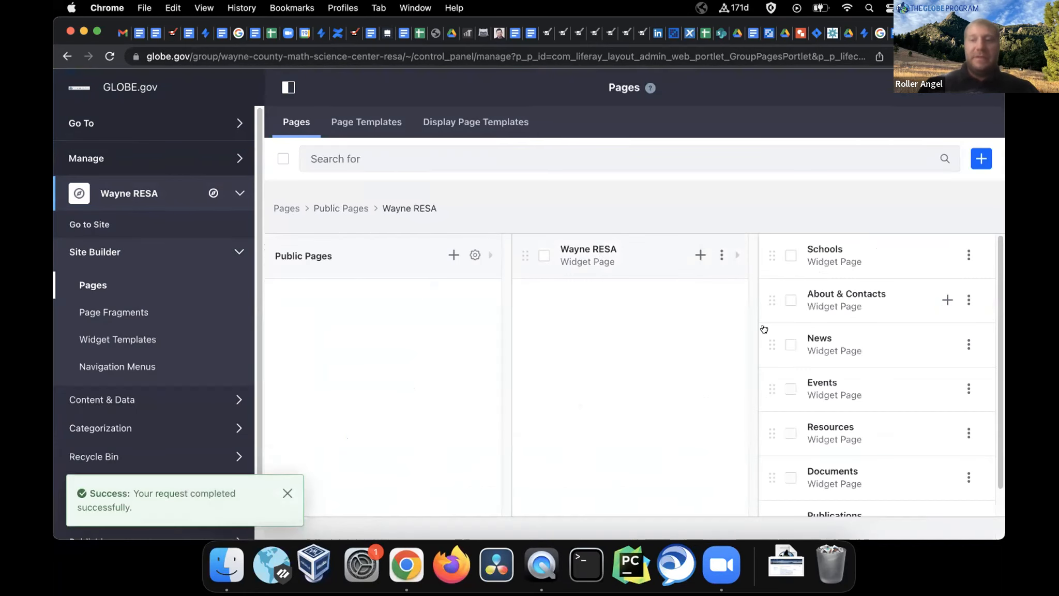
drag(771, 298, 771, 250)
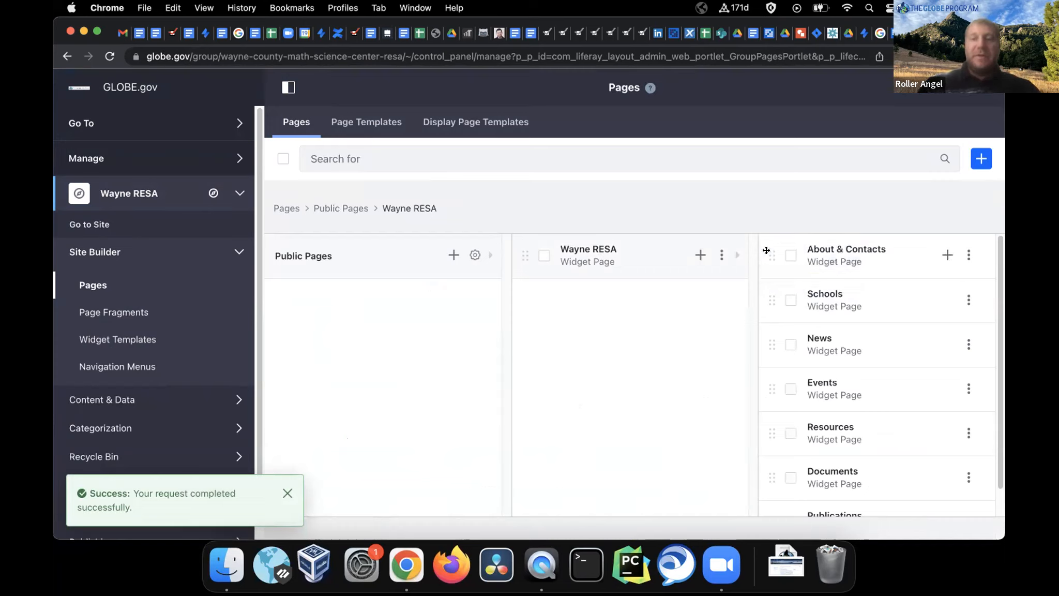
scroll(791, 347, down, 2)
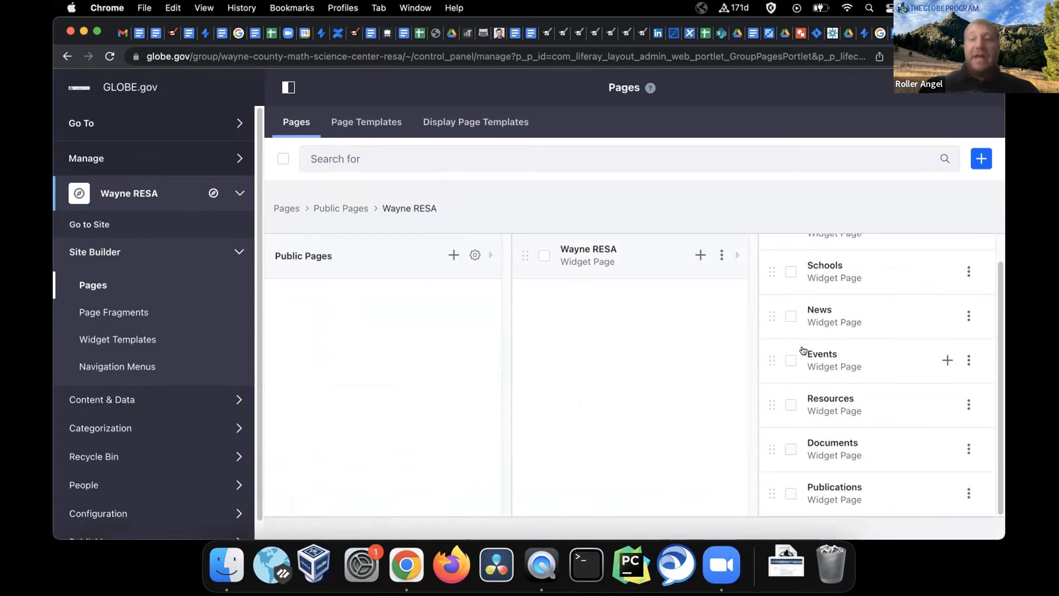
scroll(804, 350, up, 2)
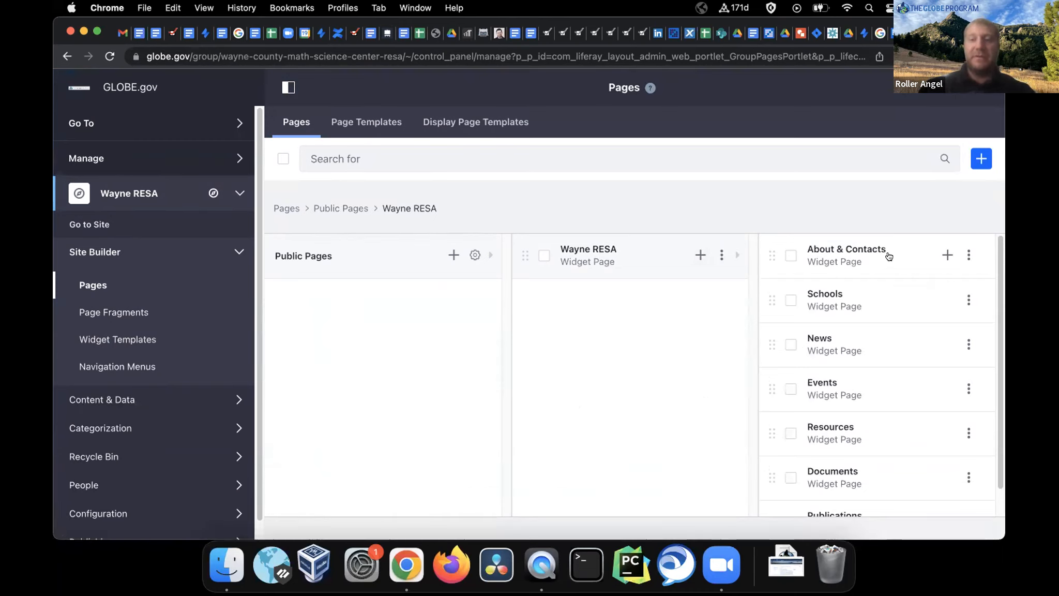
click(969, 255)
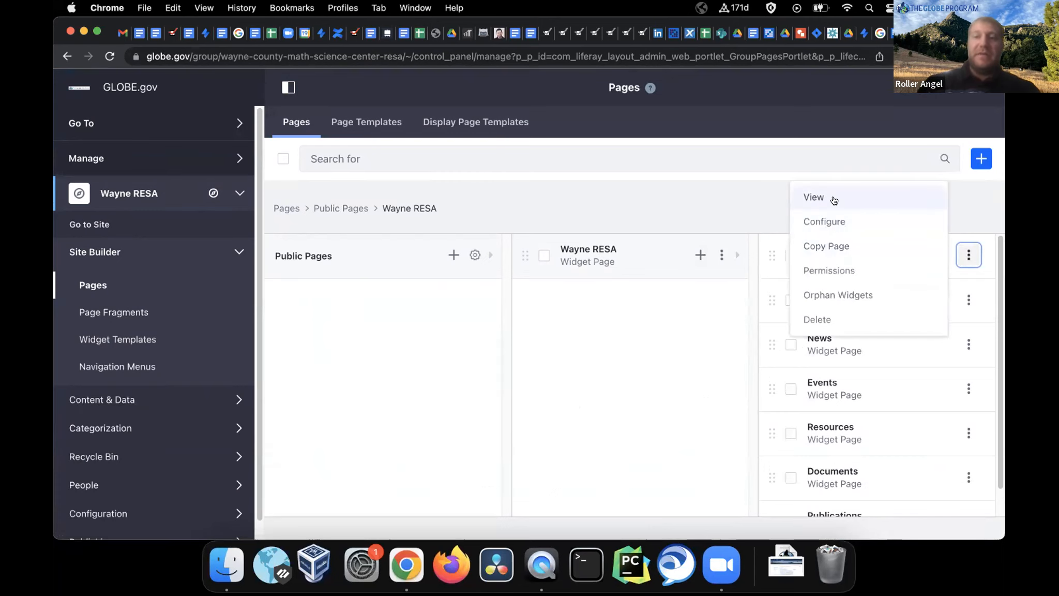
click(834, 200)
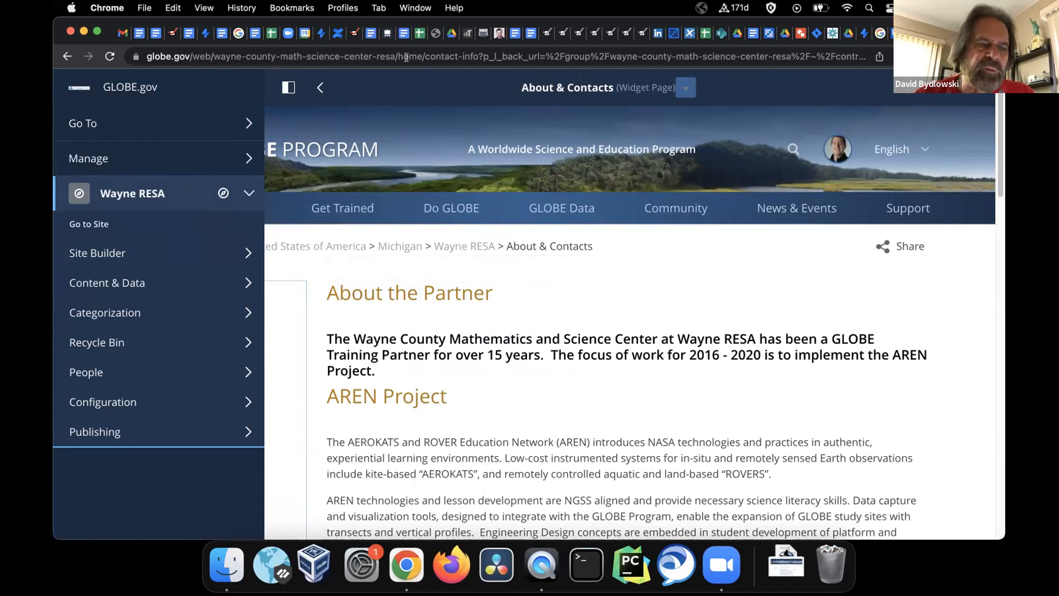
Reload the About & Contacts page with the doAsUserId impersonation parameter appended to its URL
drag(752, 53, 864, 50)
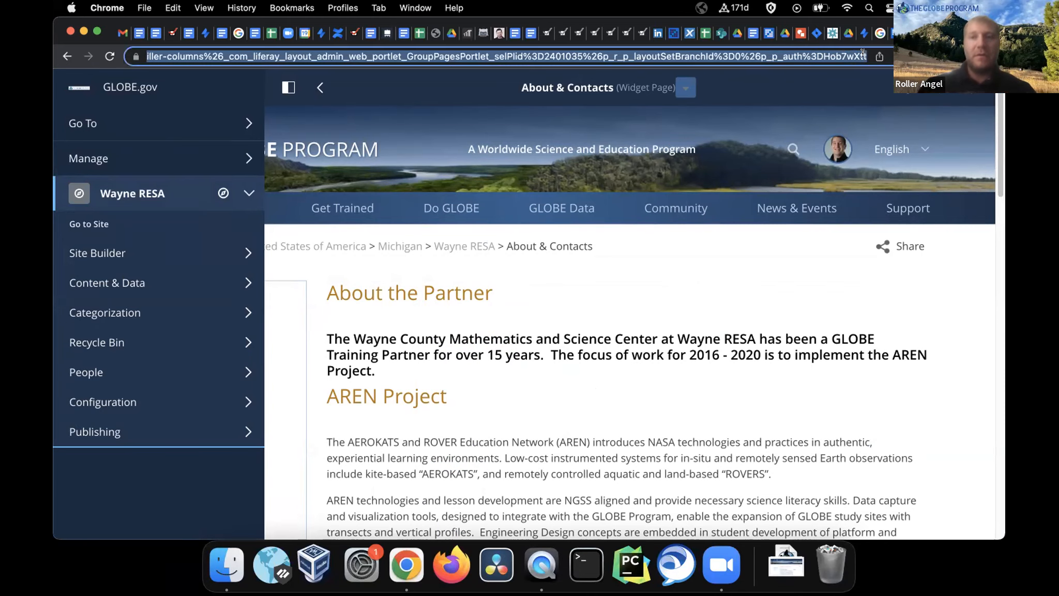
click(468, 260)
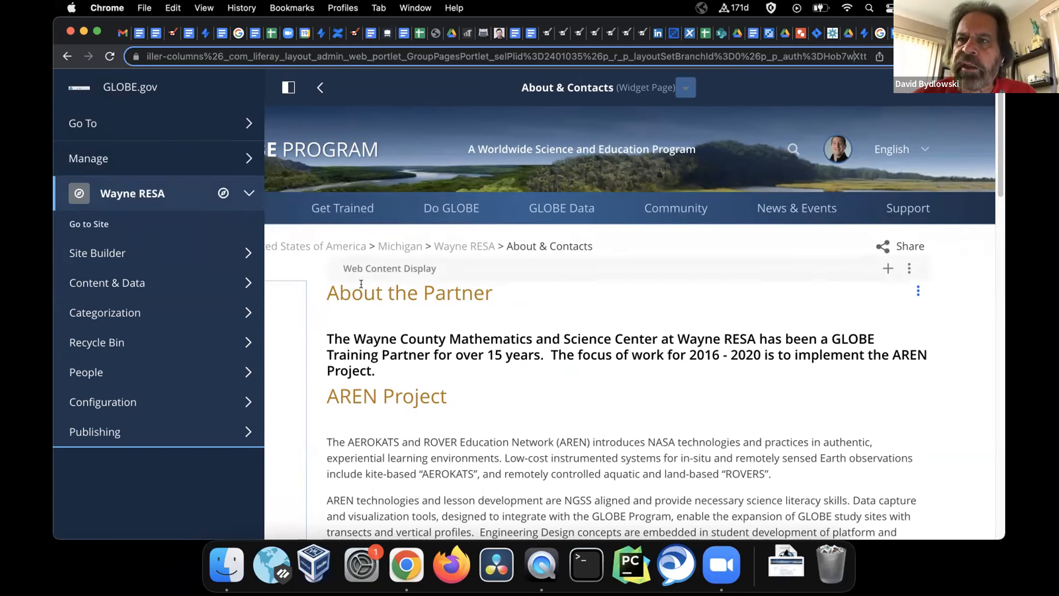
click(296, 86)
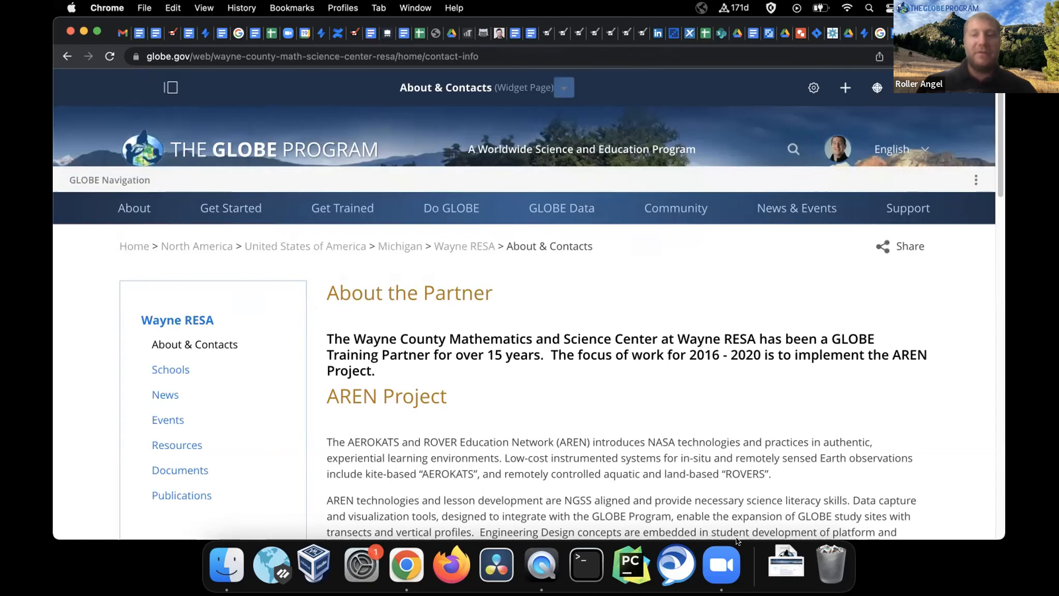
click(498, 56)
key(Right)
text(?doAsUserId=TfKFB6mtH3qsiSVB1%2B4zWw%3D%3D)
key(Return)
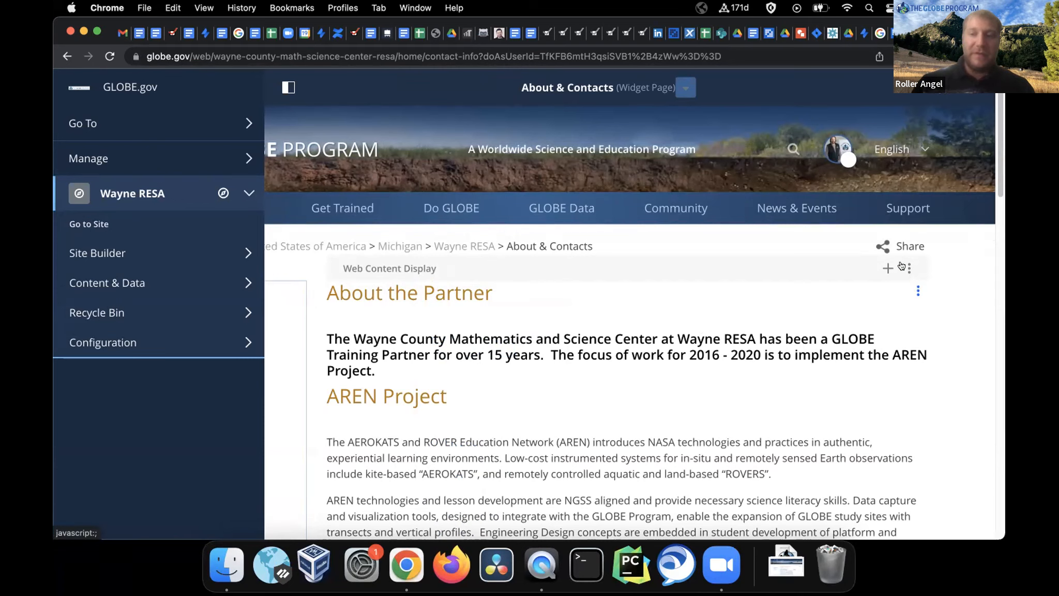
Open the AREN Project web content for editing from the widget's actions menu
click(914, 295)
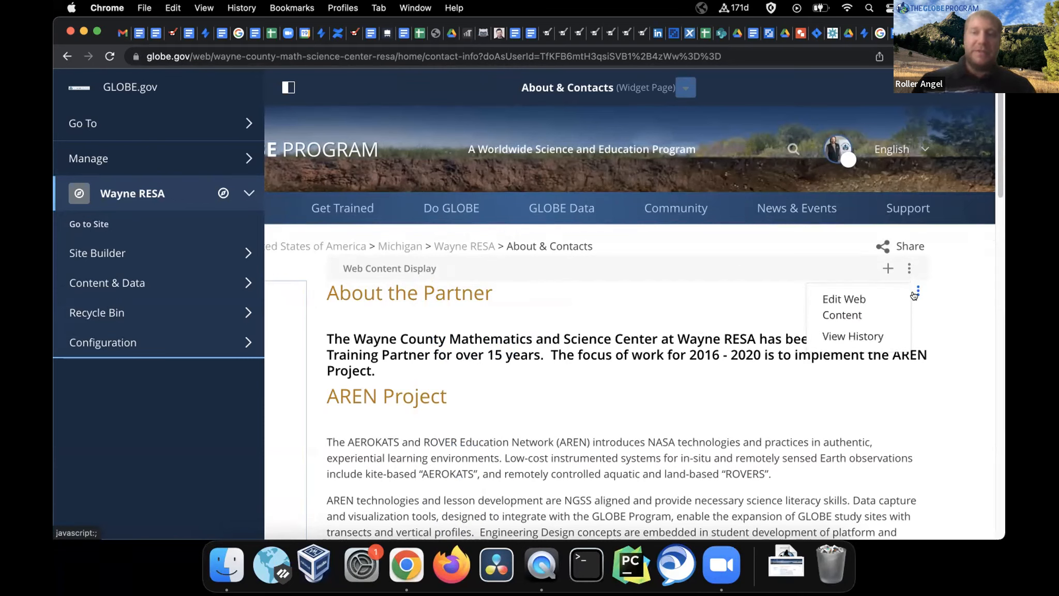
click(908, 268)
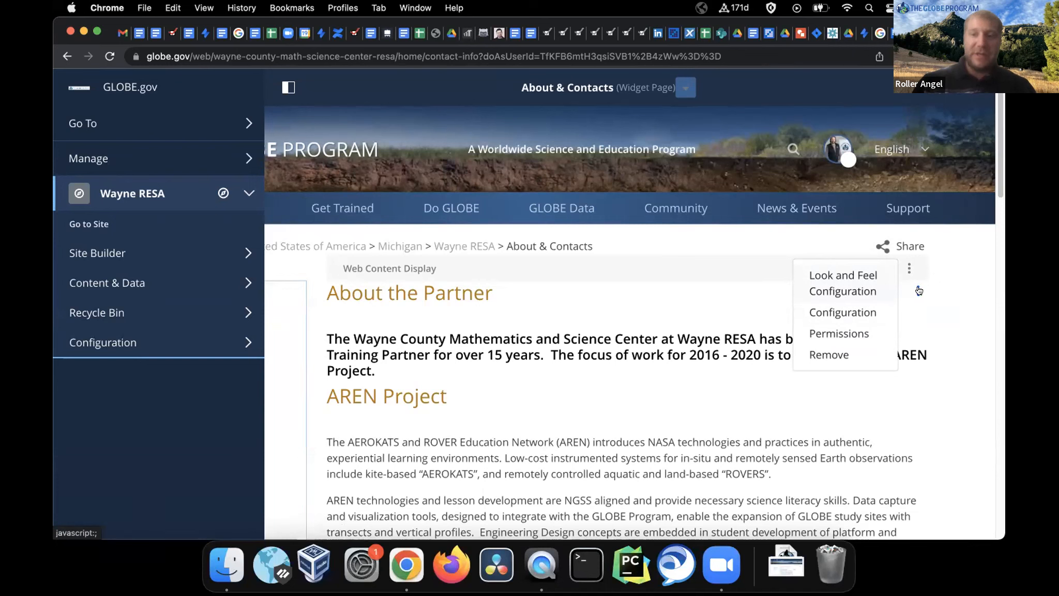
click(919, 290)
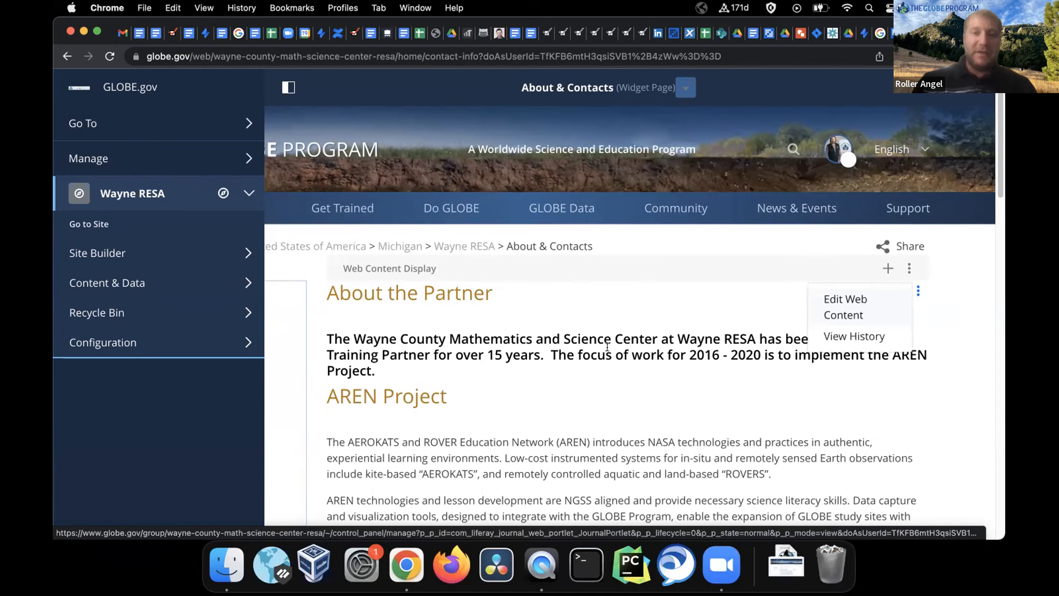
click(841, 304)
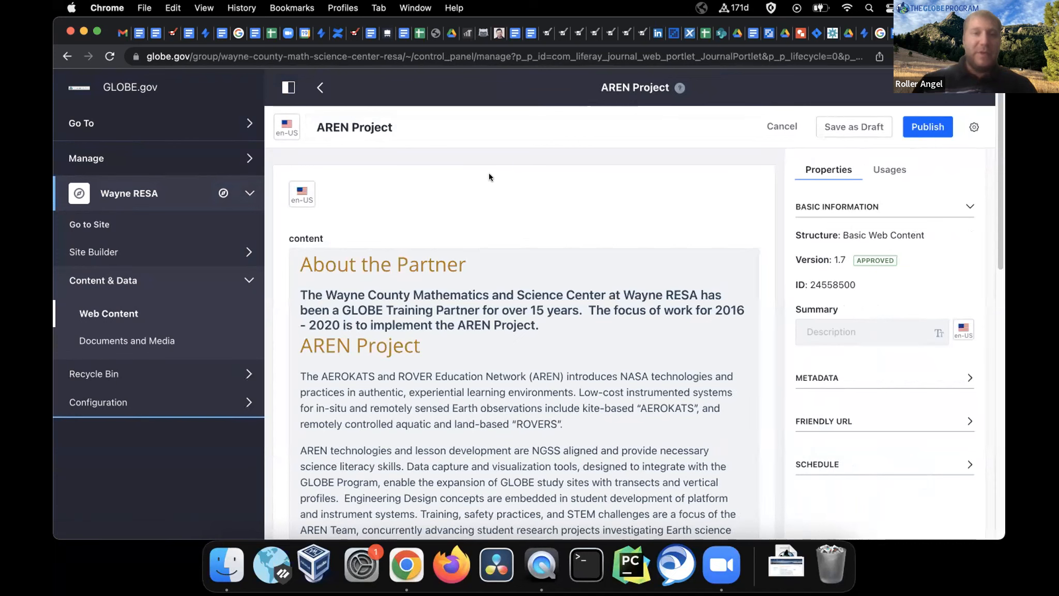
Hide the site administration panel to widen the AREN Project content editor
click(284, 87)
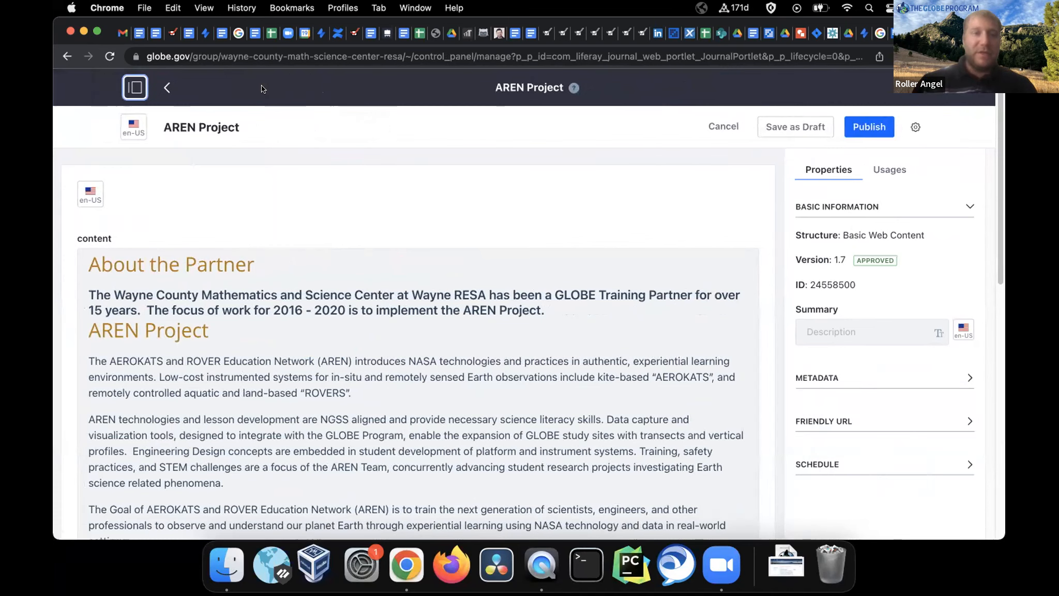
click(135, 88)
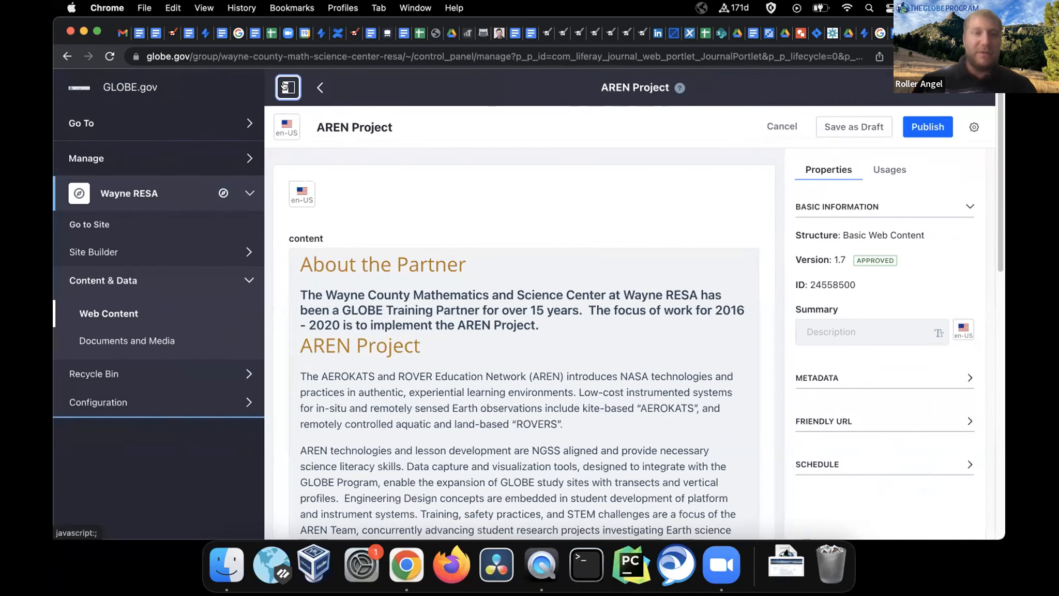
click(284, 87)
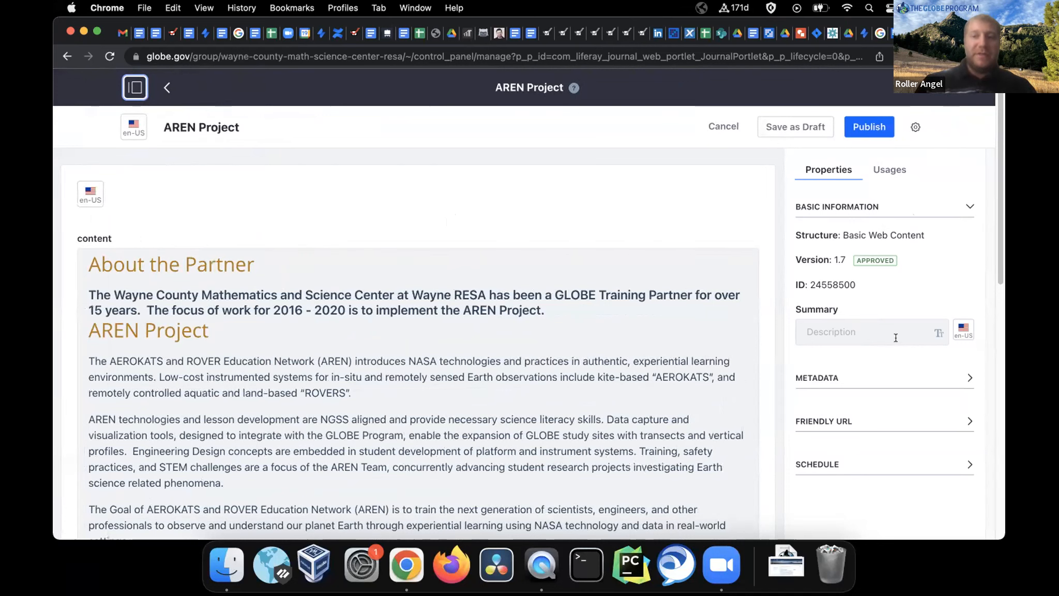
scroll(895, 337, down, 3)
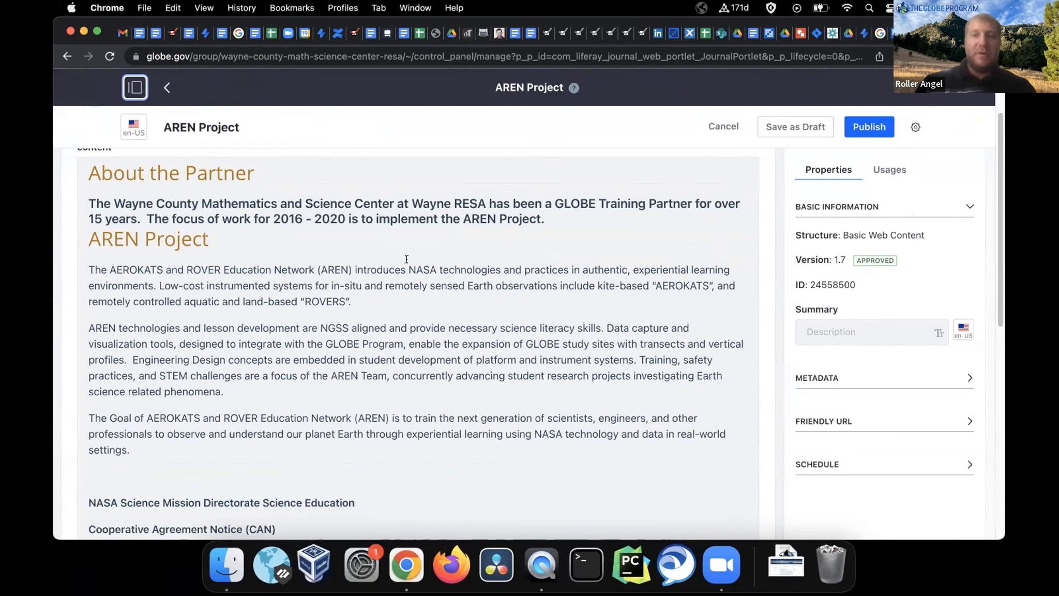
scroll(245, 228, up, 3)
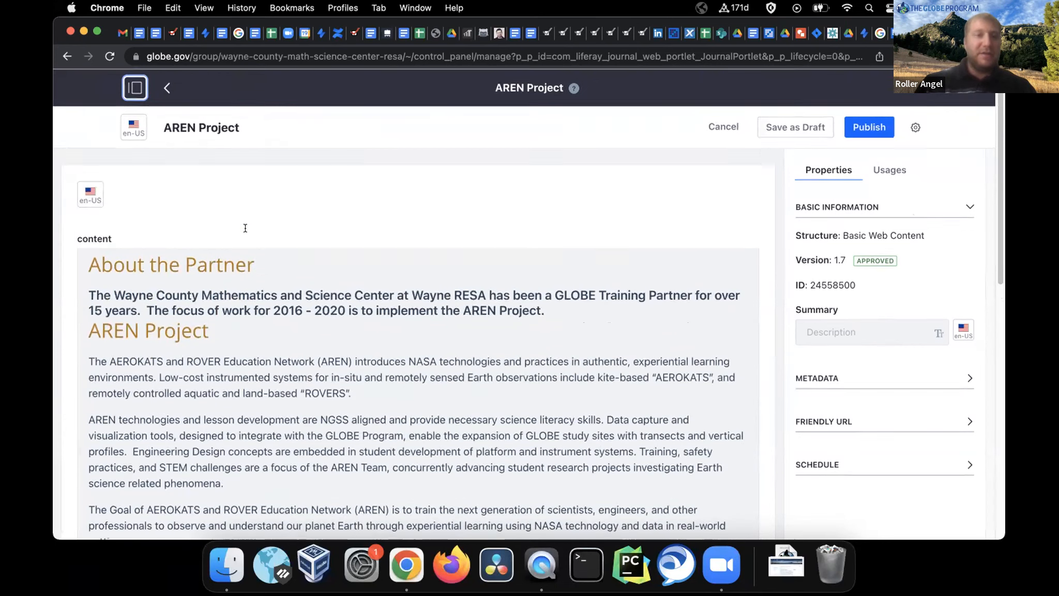
Insert a new top line above About the Partner reading 'A Title for your Partner Page'
click(87, 261)
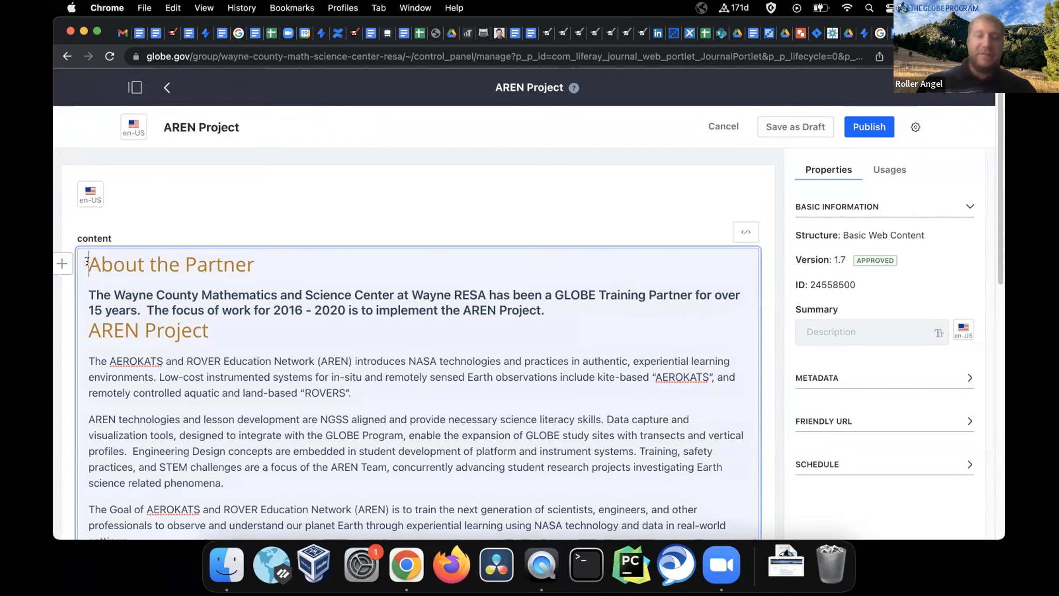
key(Return)
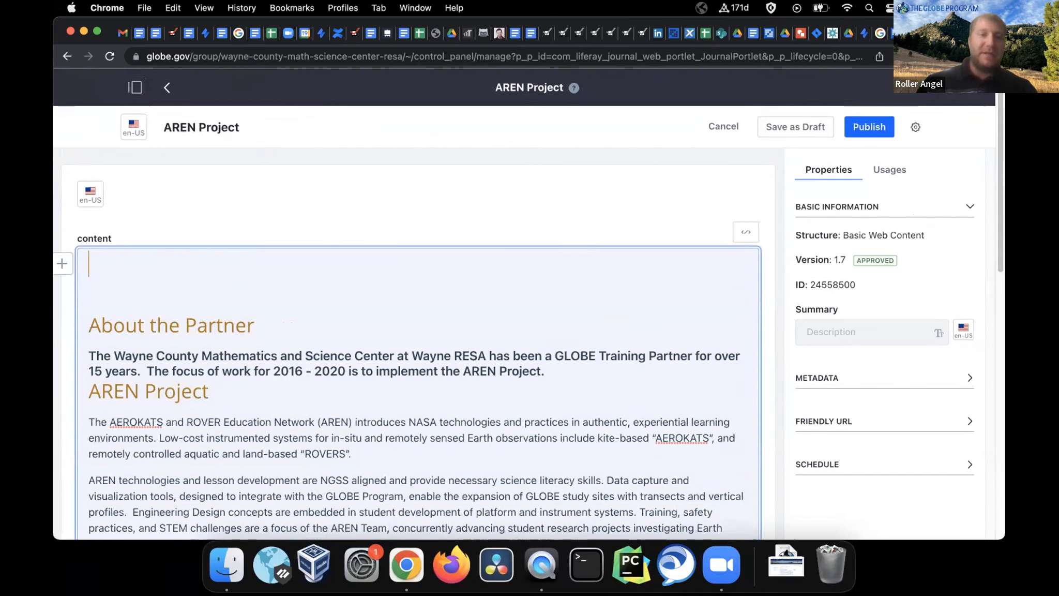
click(115, 293)
click(91, 259)
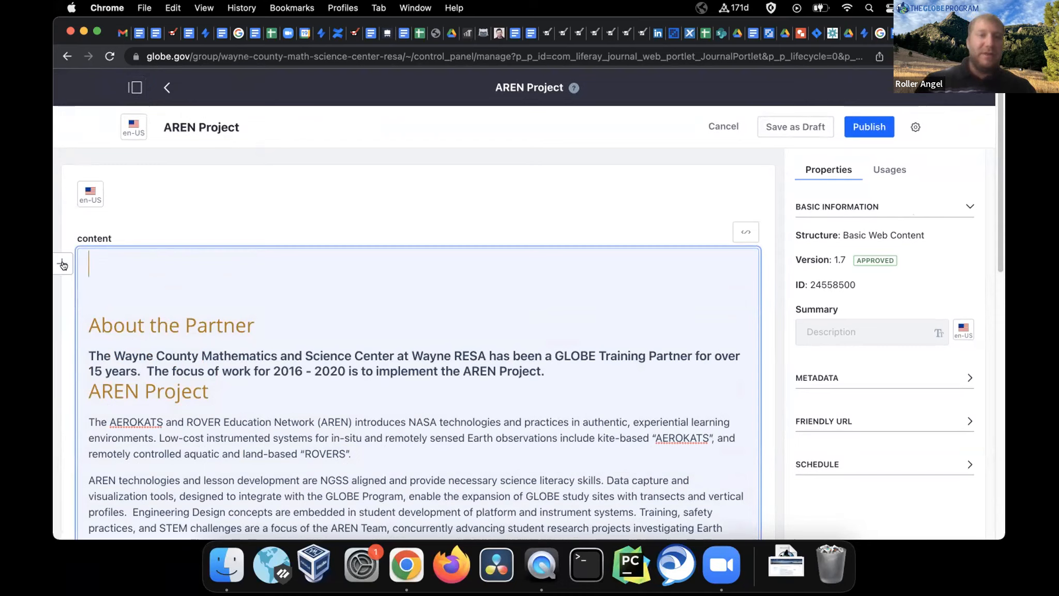
text(A)
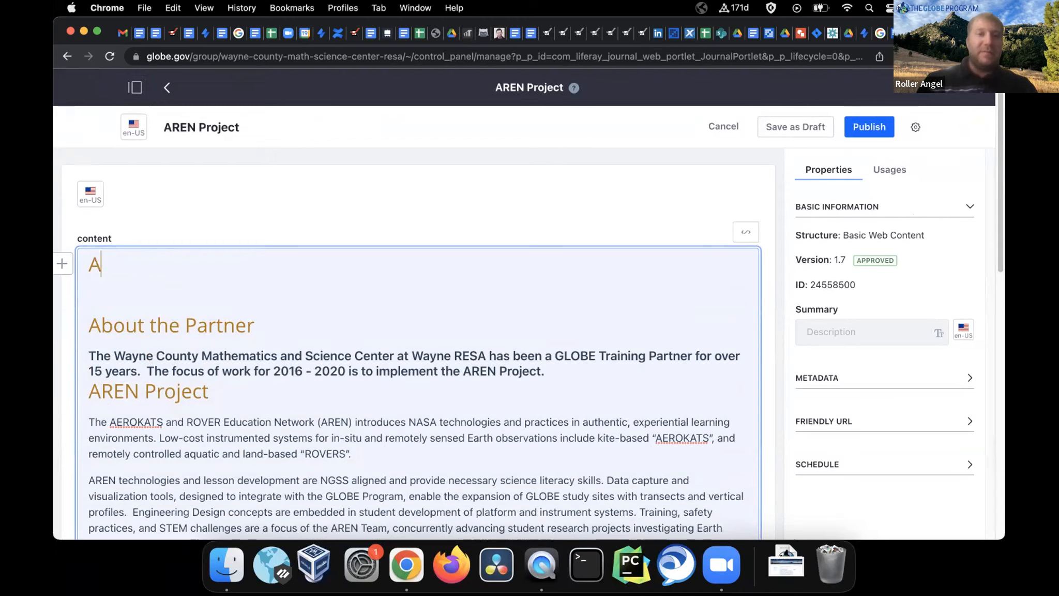
text( Title for)
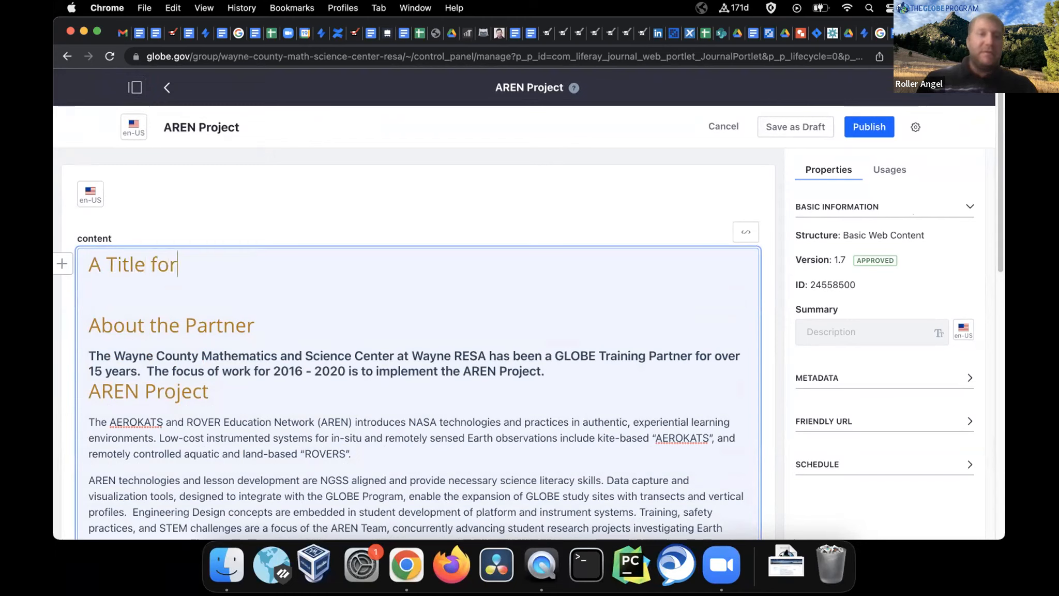
text( your Partner Page)
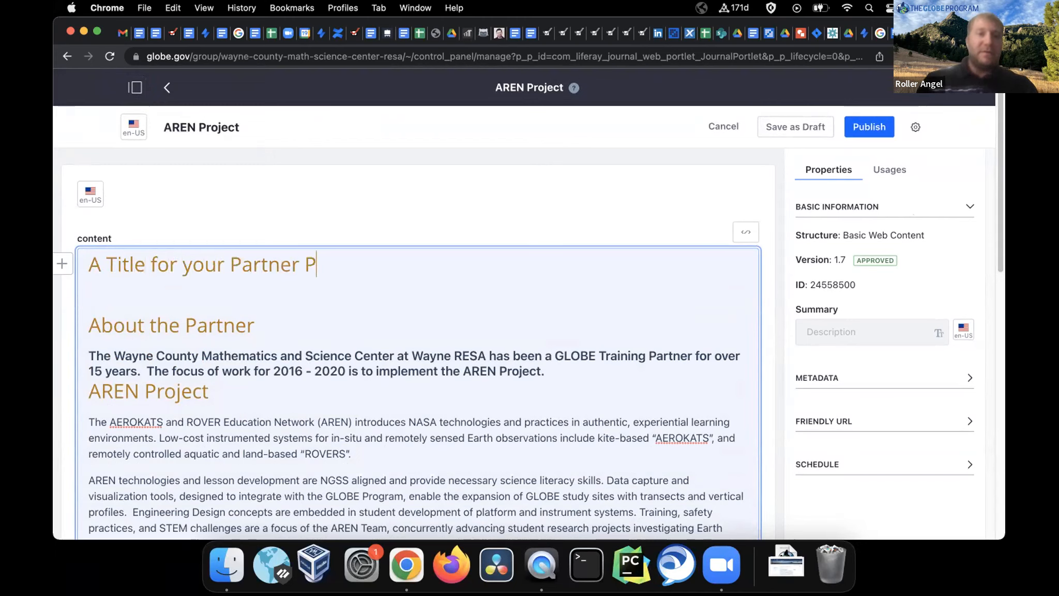
triple_click(87, 262)
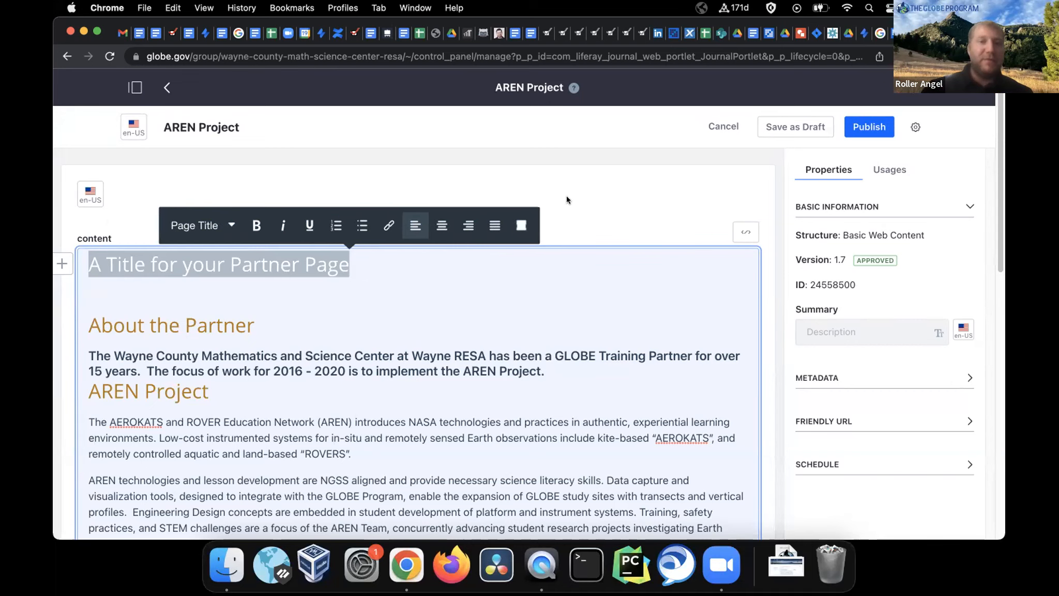
click(371, 272)
drag(371, 272, 86, 254)
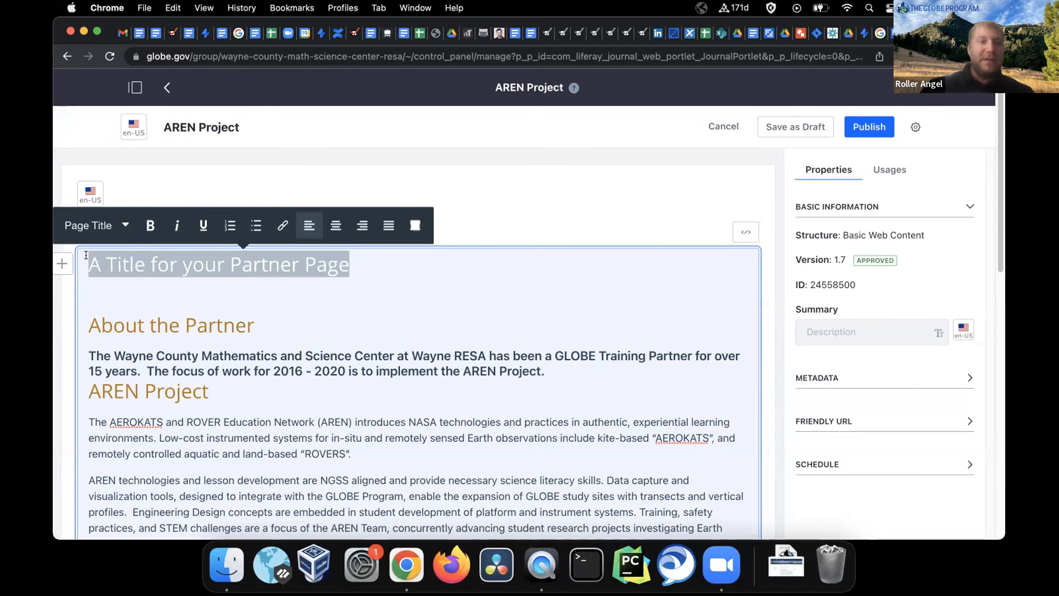
click(105, 224)
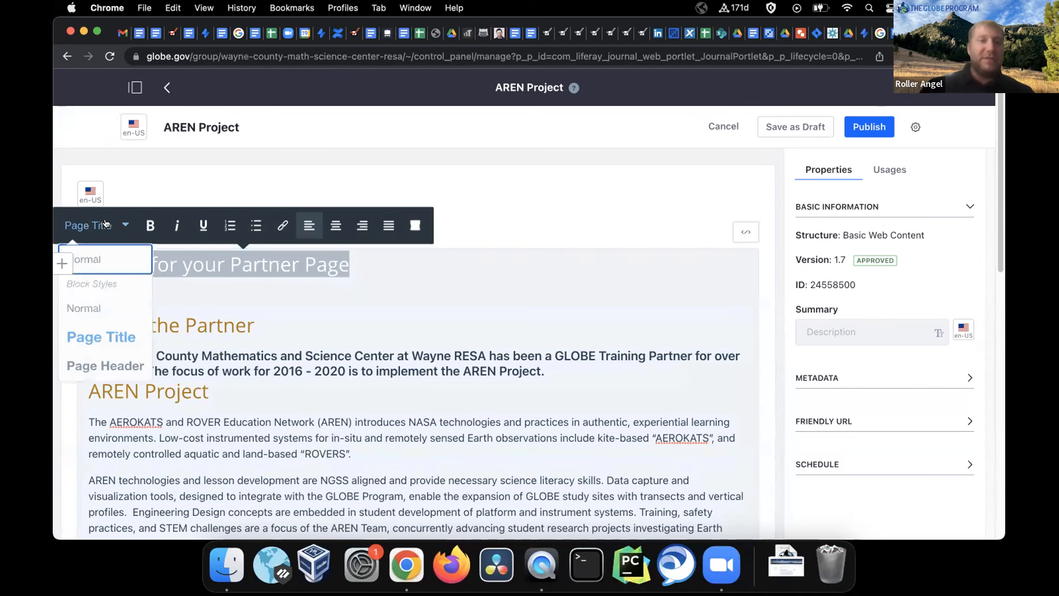
click(103, 258)
click(237, 263)
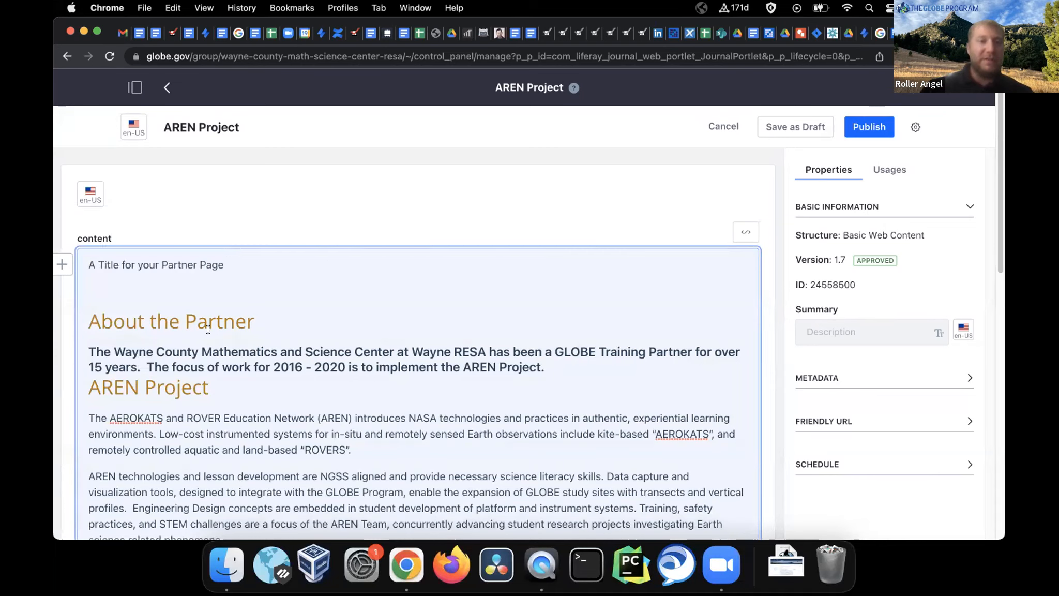
drag(235, 259, 83, 265)
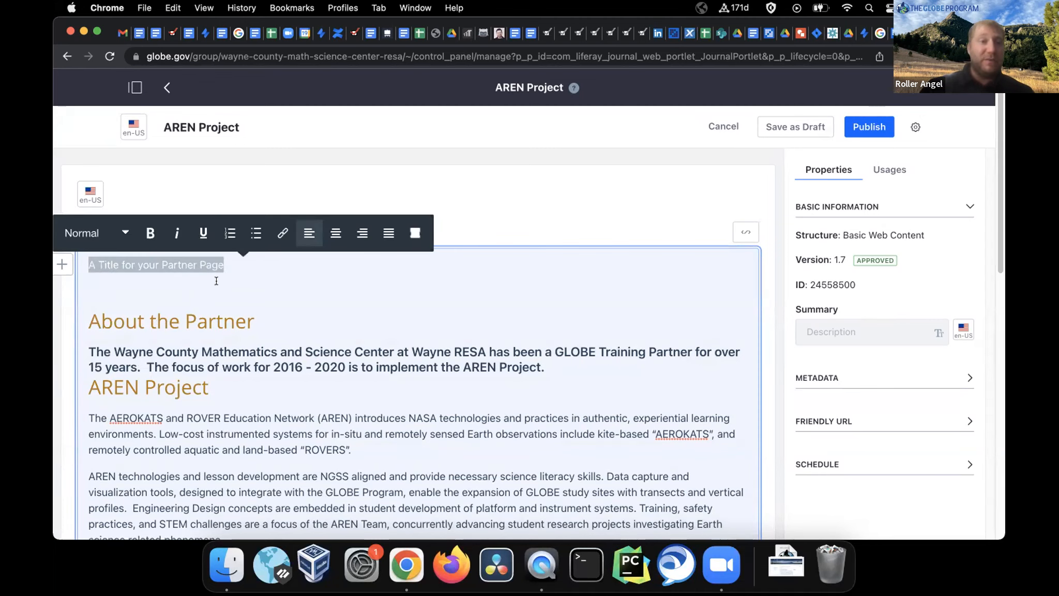
click(123, 233)
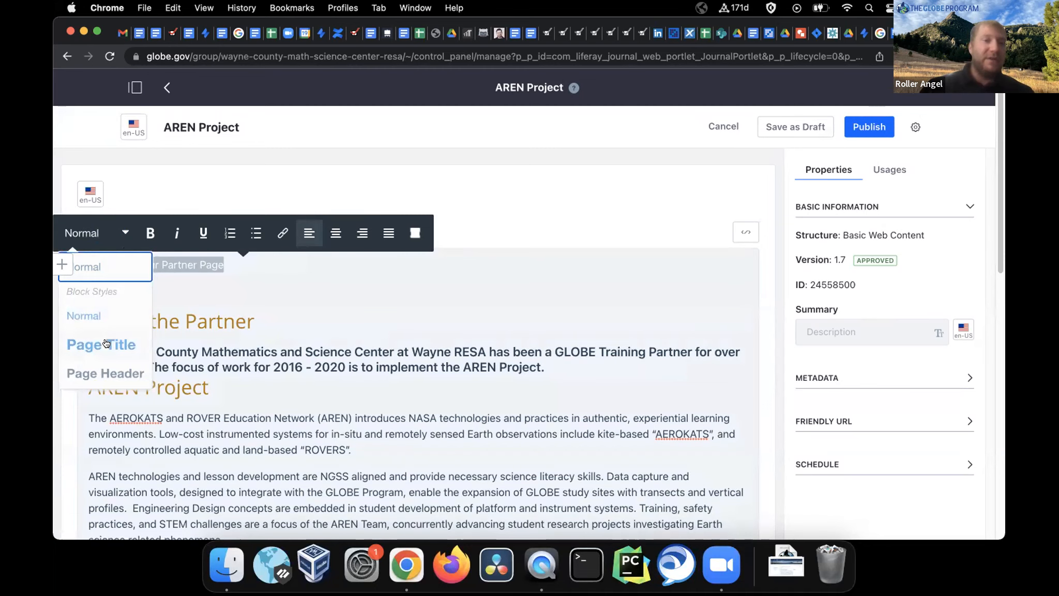
click(117, 371)
click(246, 284)
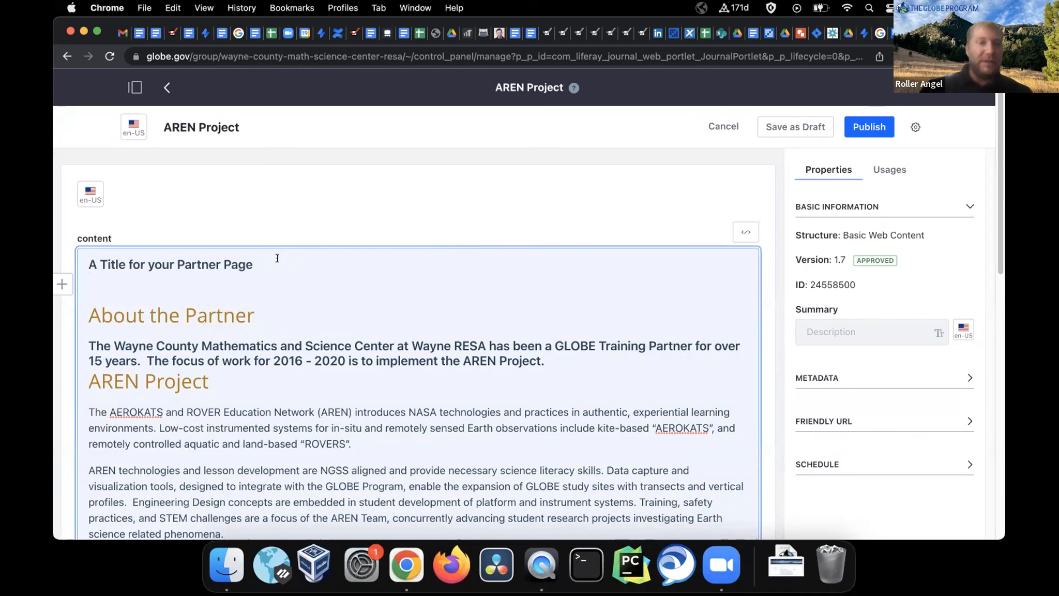
drag(260, 264, 60, 264)
click(93, 231)
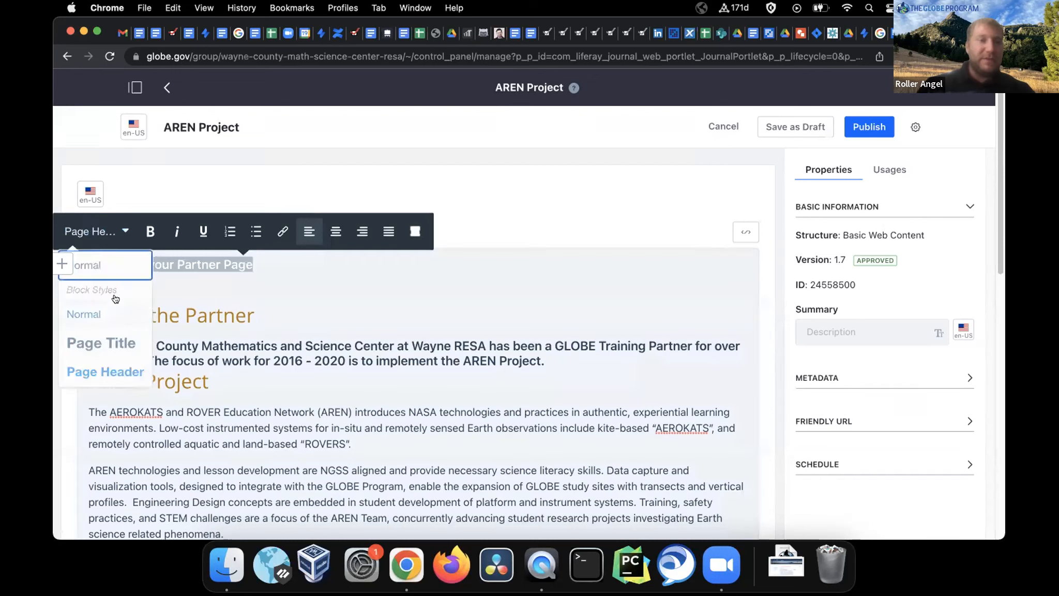
click(113, 342)
click(372, 273)
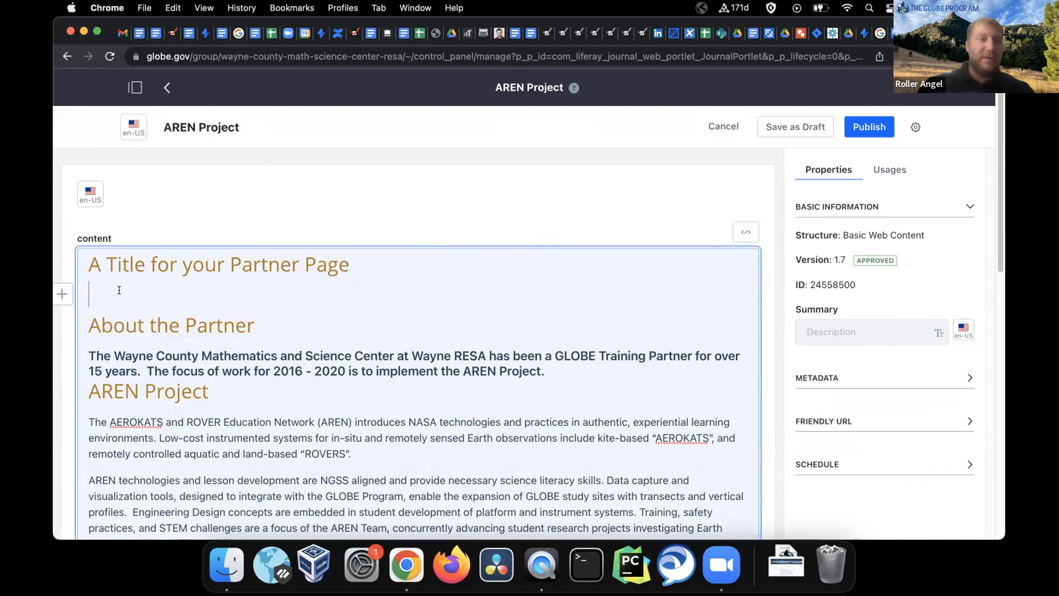
Type 'The content for the page here' as Normal text, then append 'Continue with hour edit'
text(The content for the)
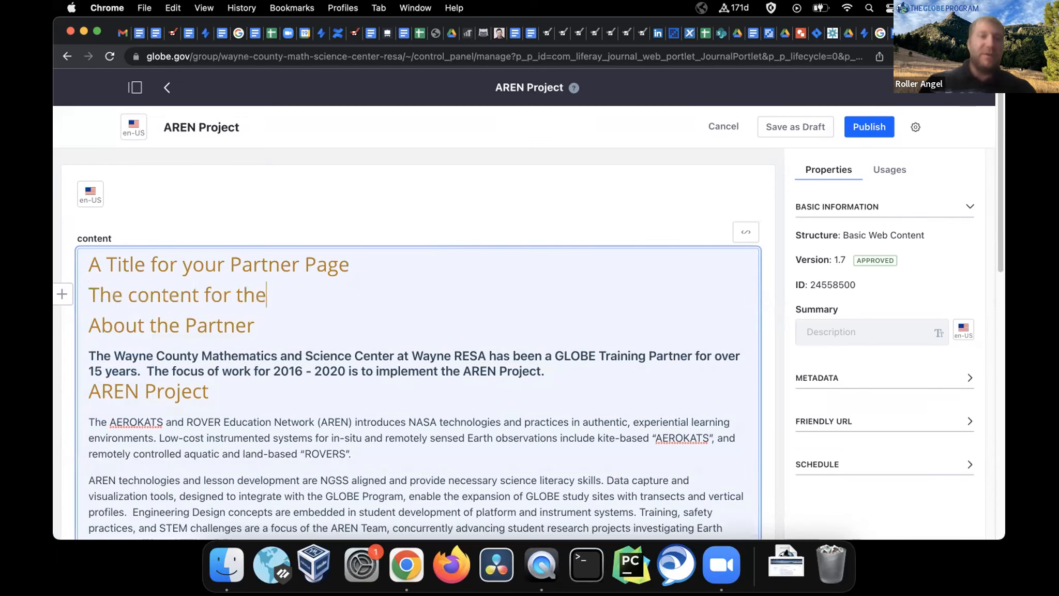
text( page here)
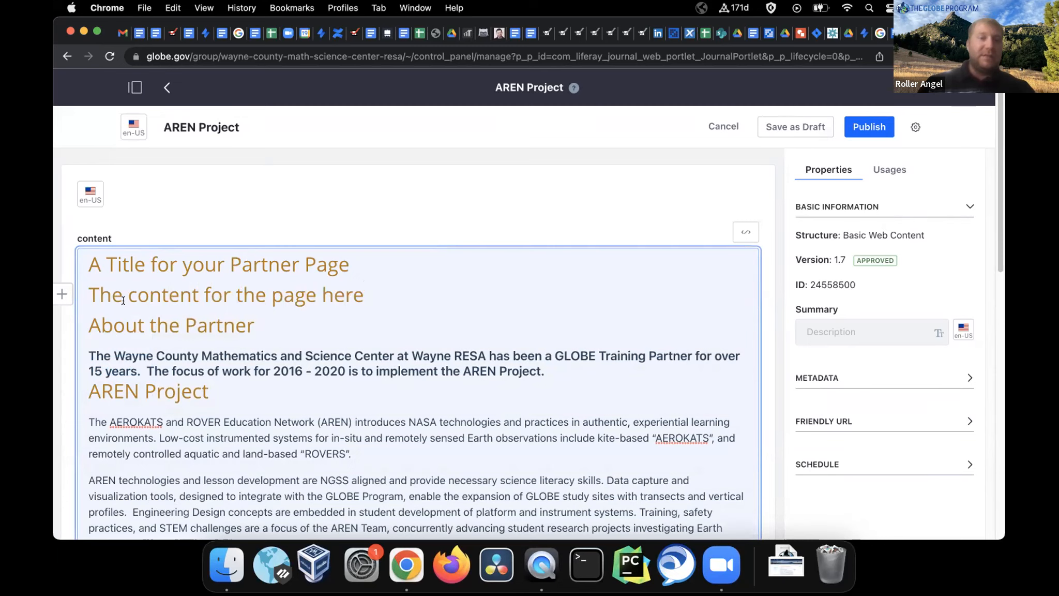
triple_click(88, 290)
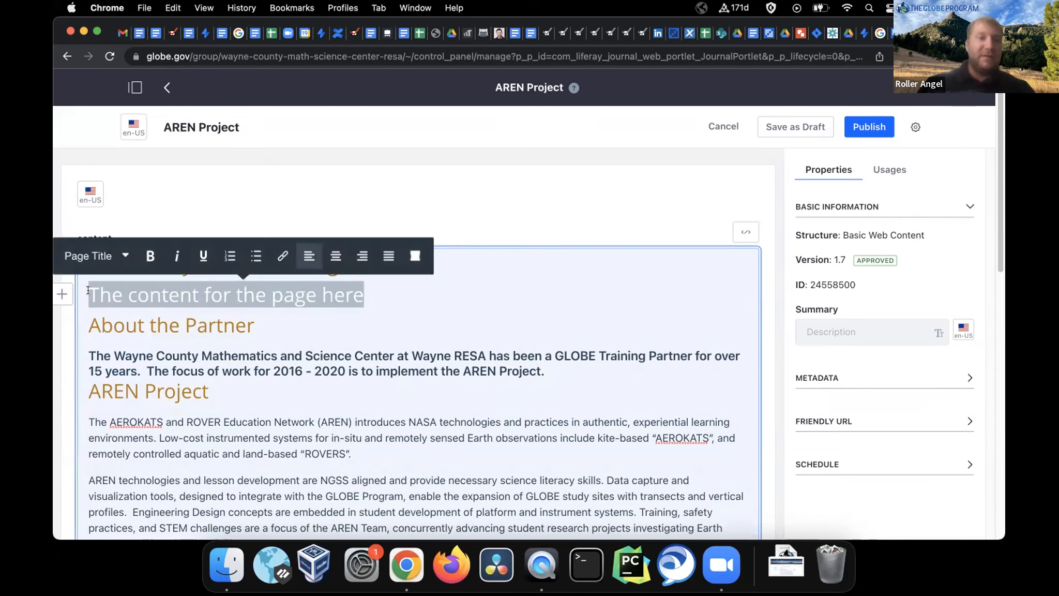
click(98, 257)
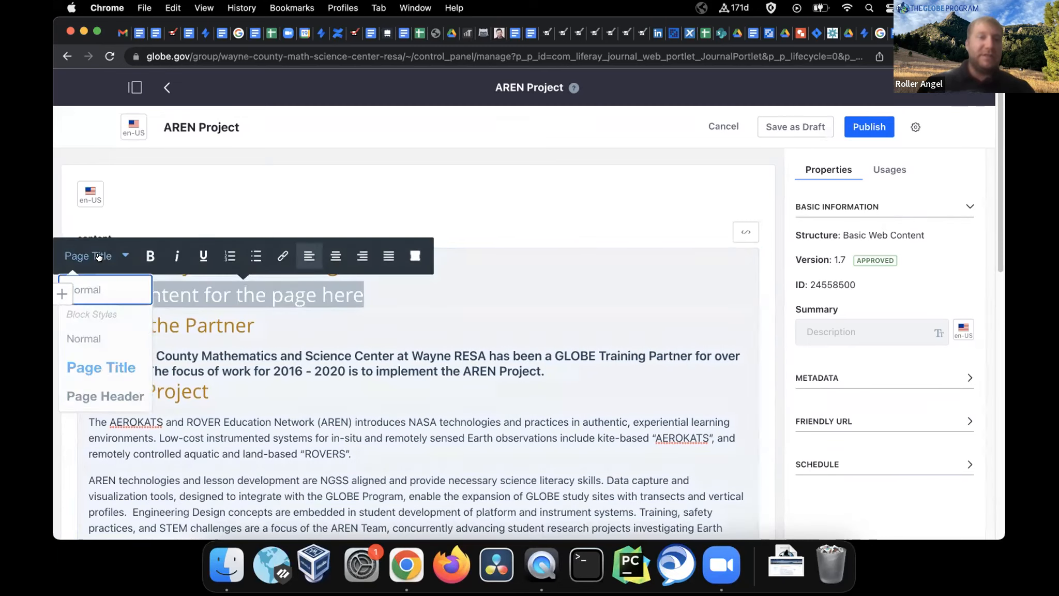
click(91, 339)
click(255, 290)
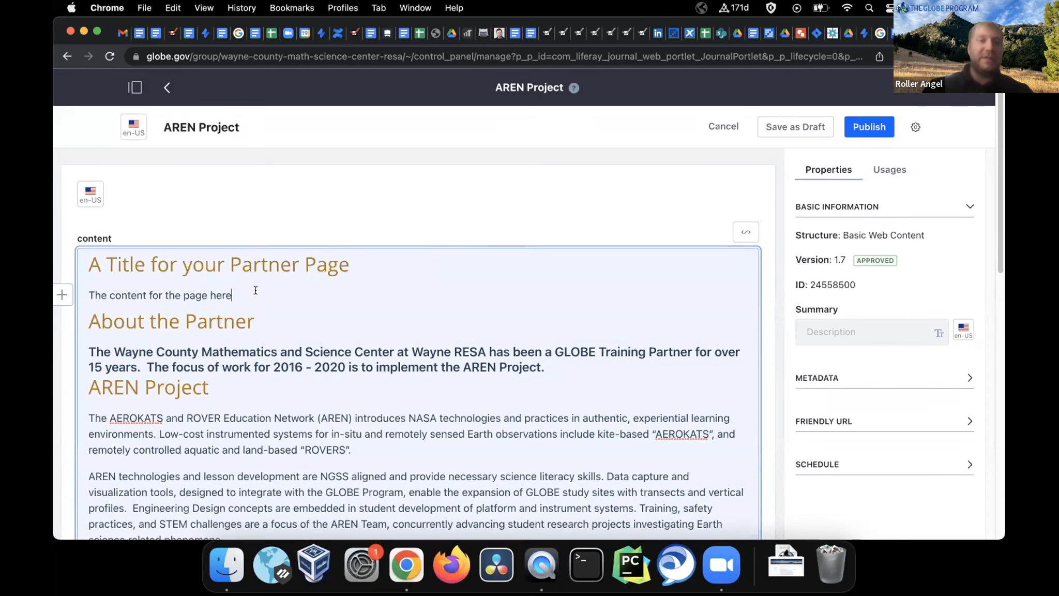
text(Contin)
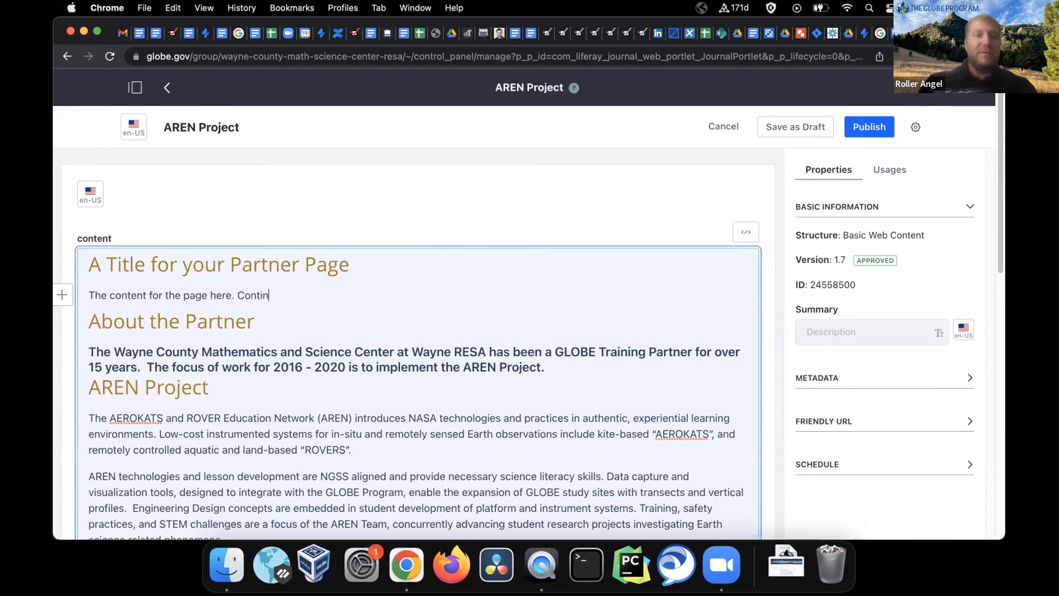
text(ue with hour edit.)
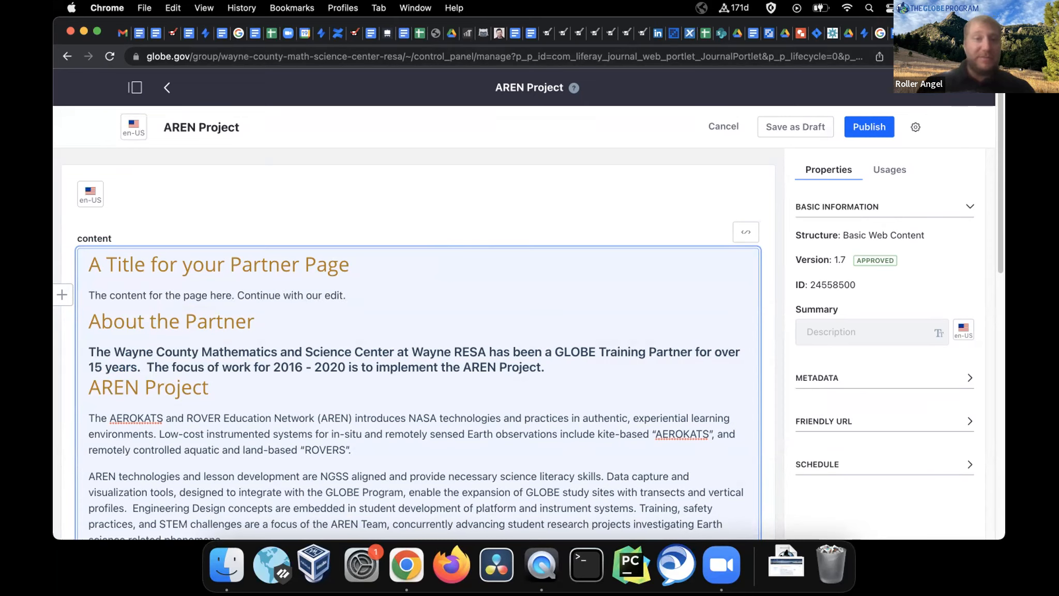
Load unsplash.com in a new tab, dismiss the language notice, and focus the photo search
key(super+t)
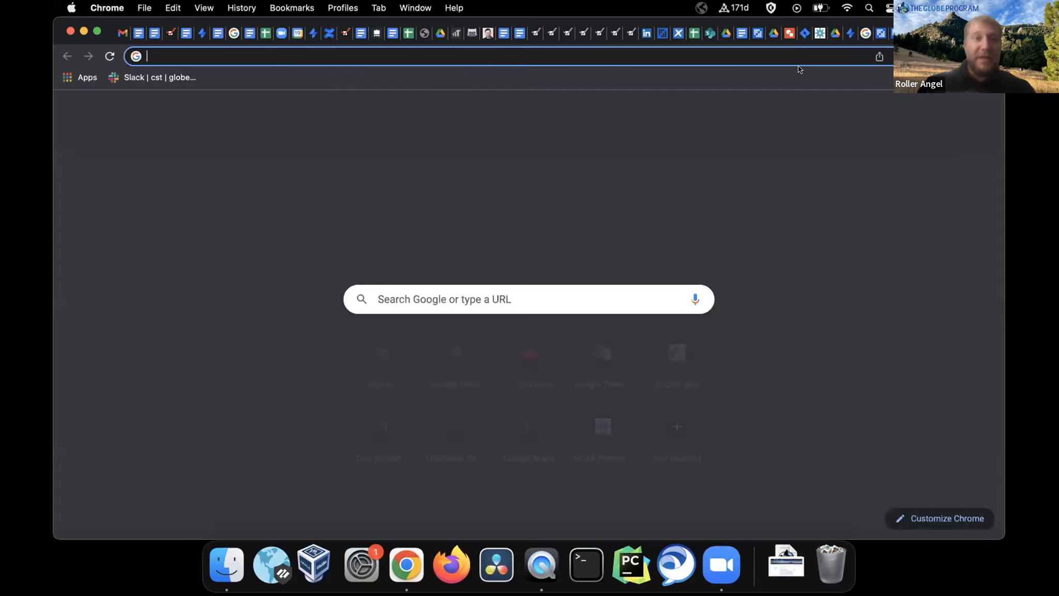
text(un)
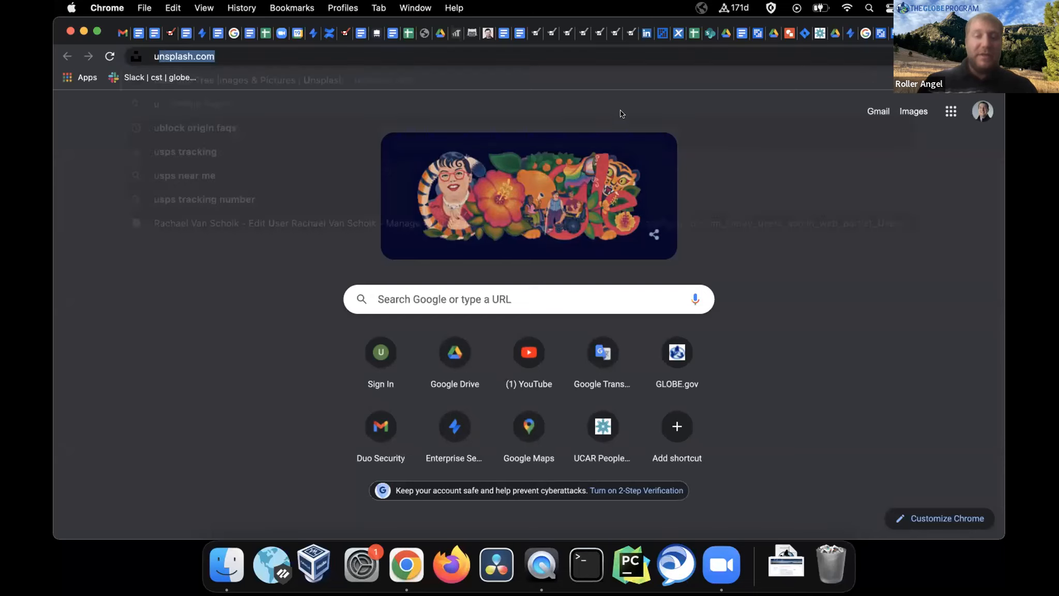
key(Return)
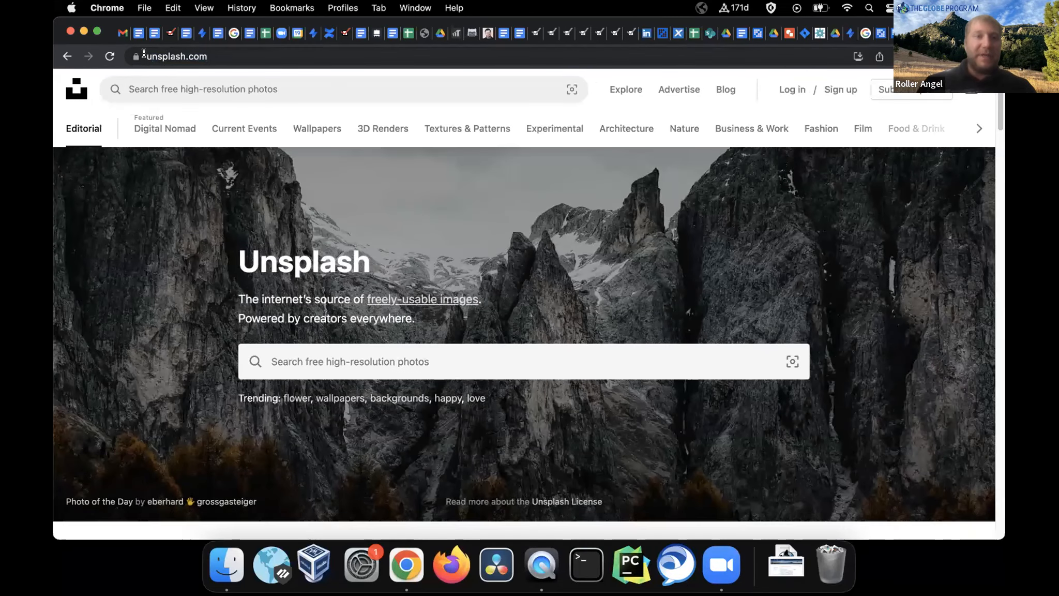
click(146, 52)
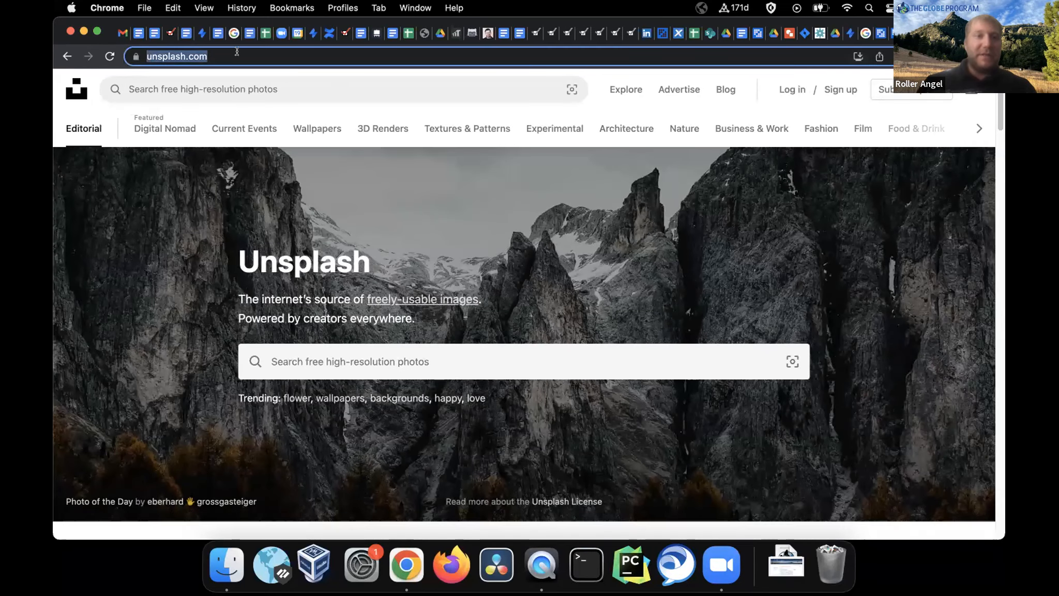
click(533, 314)
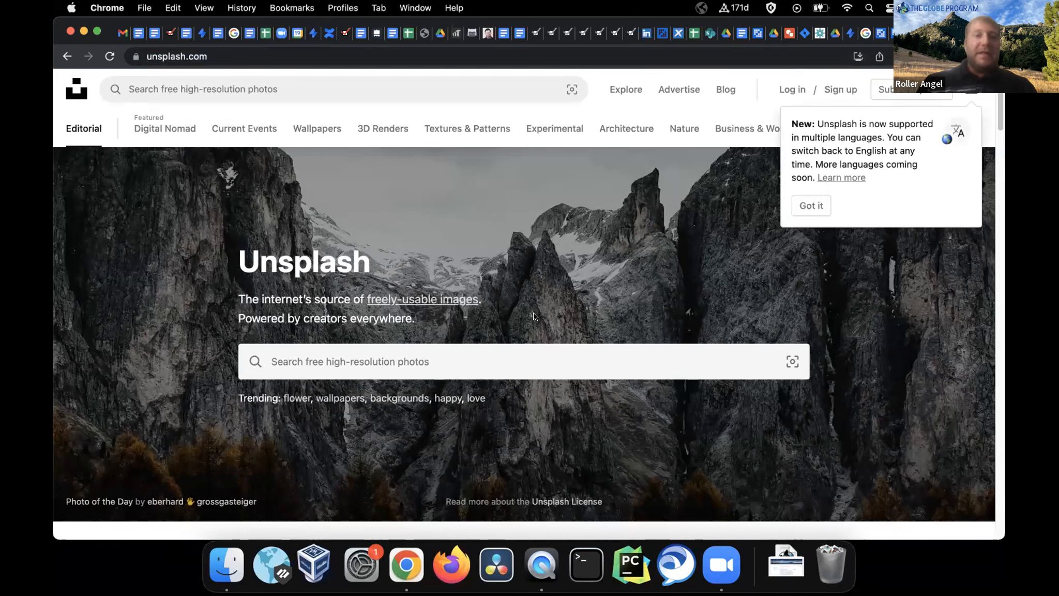
click(807, 205)
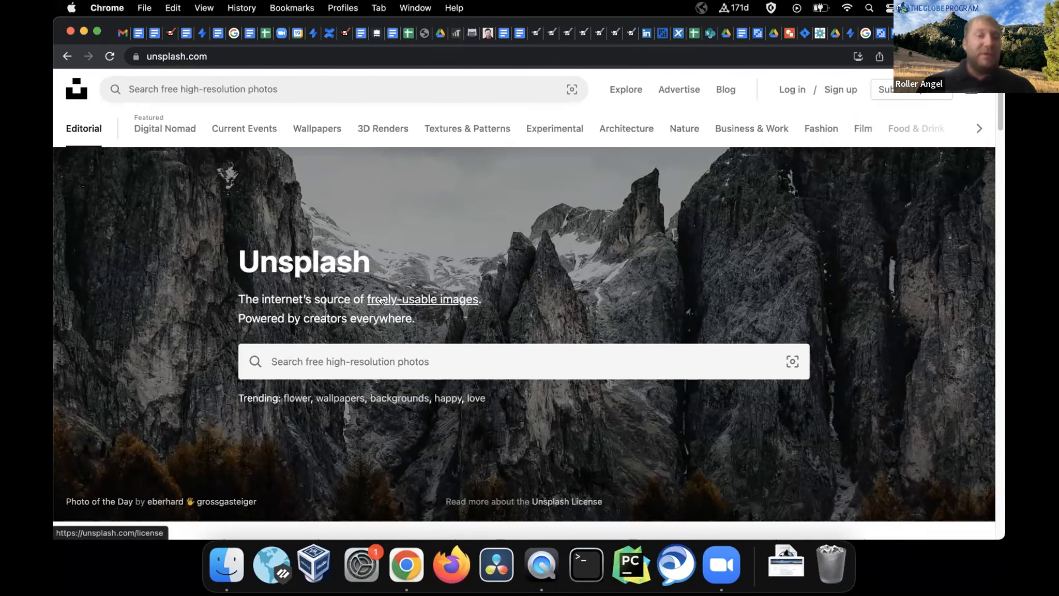
click(330, 357)
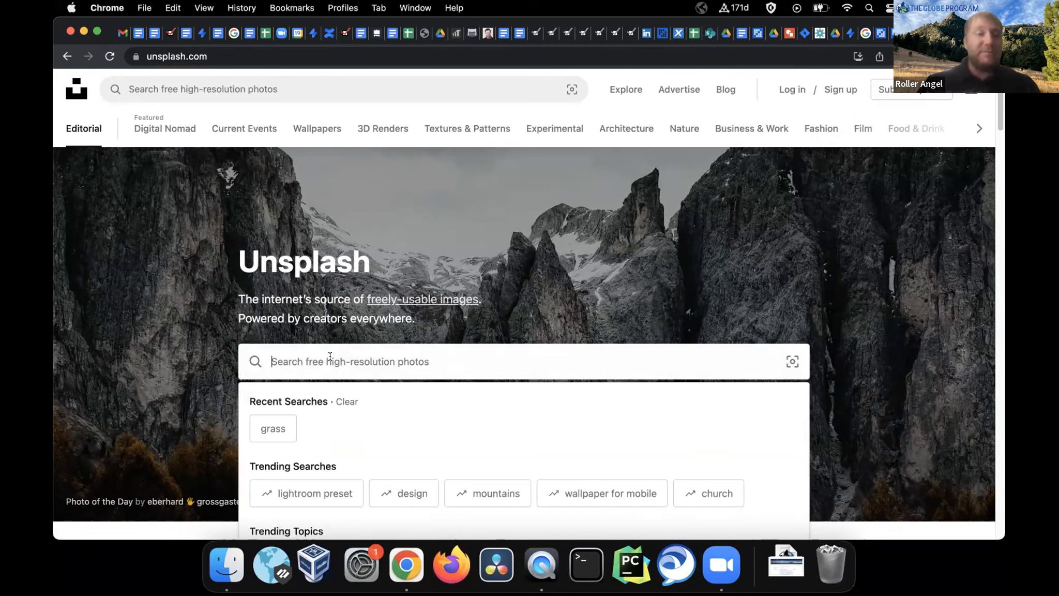
Search Unsplash for 'grass', download the grassy hill photo, and return to the globe.gov tab
text(grass)
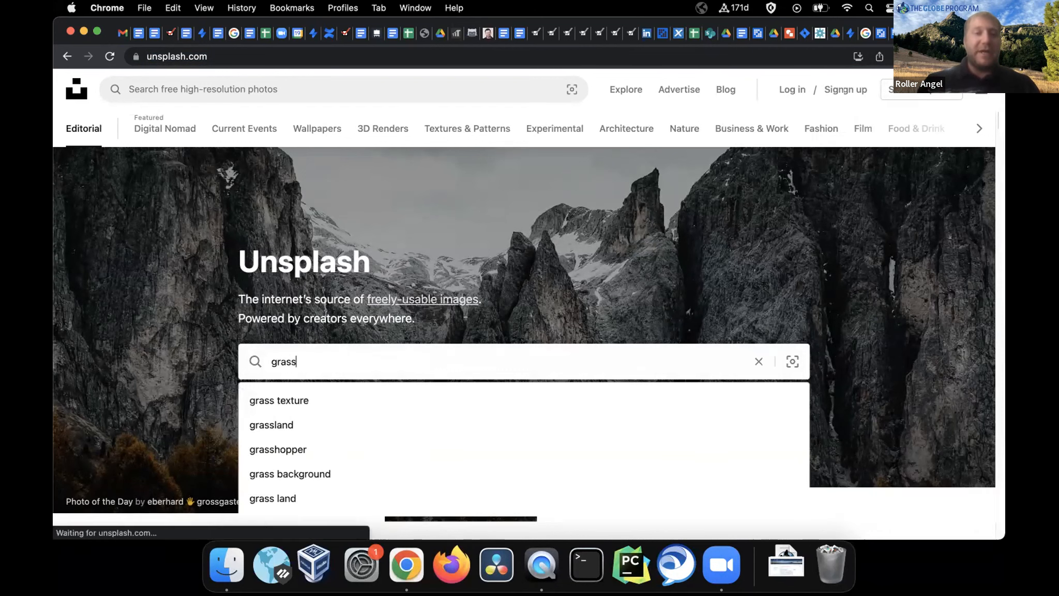
key(Return)
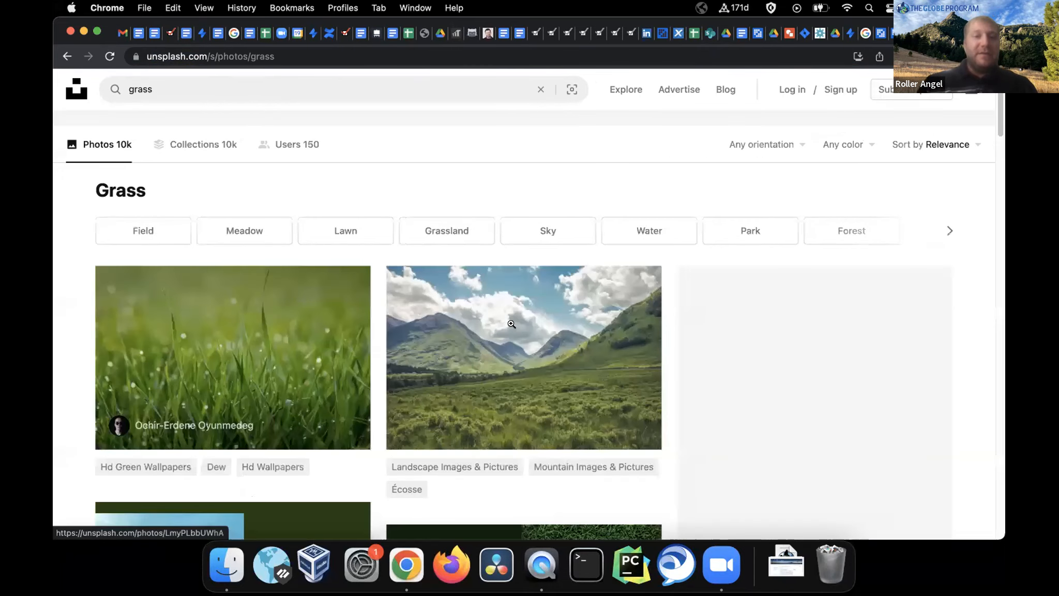
scroll(520, 330, down, 3)
scroll(521, 333, down, 2)
mouse_move(282, 326)
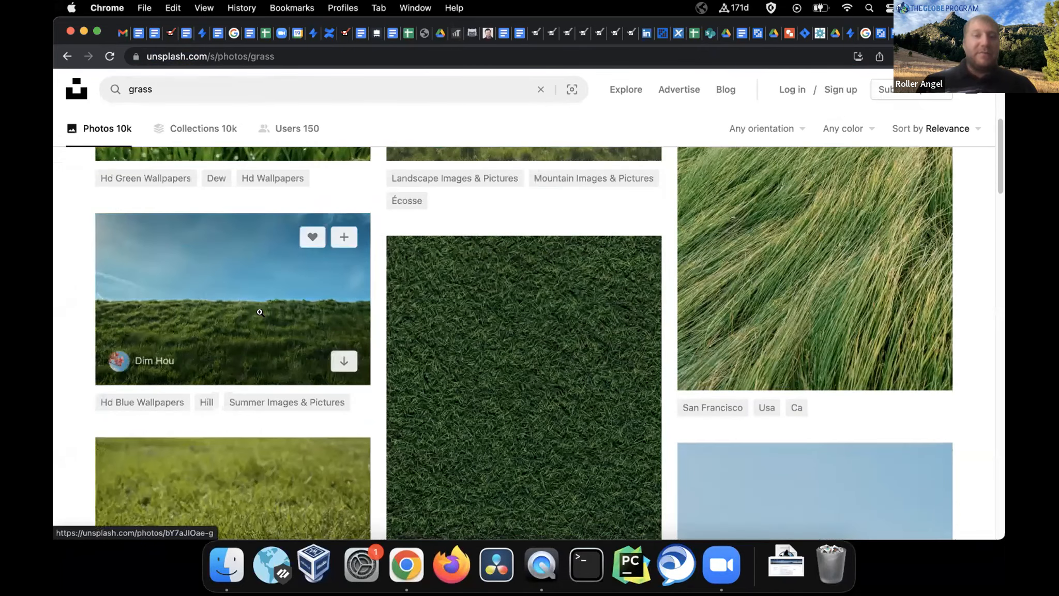
click(340, 362)
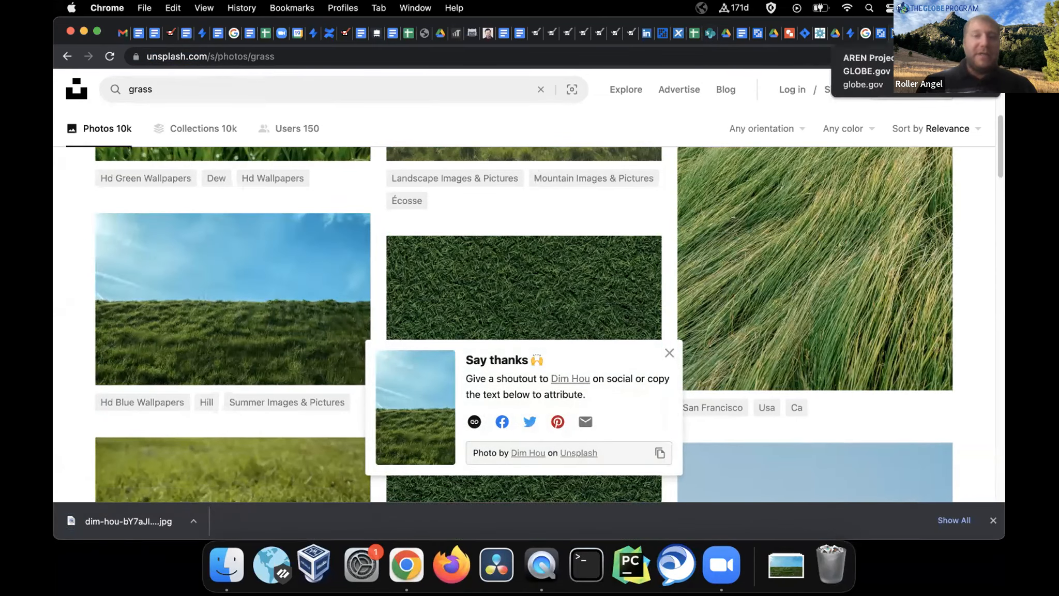
click(865, 34)
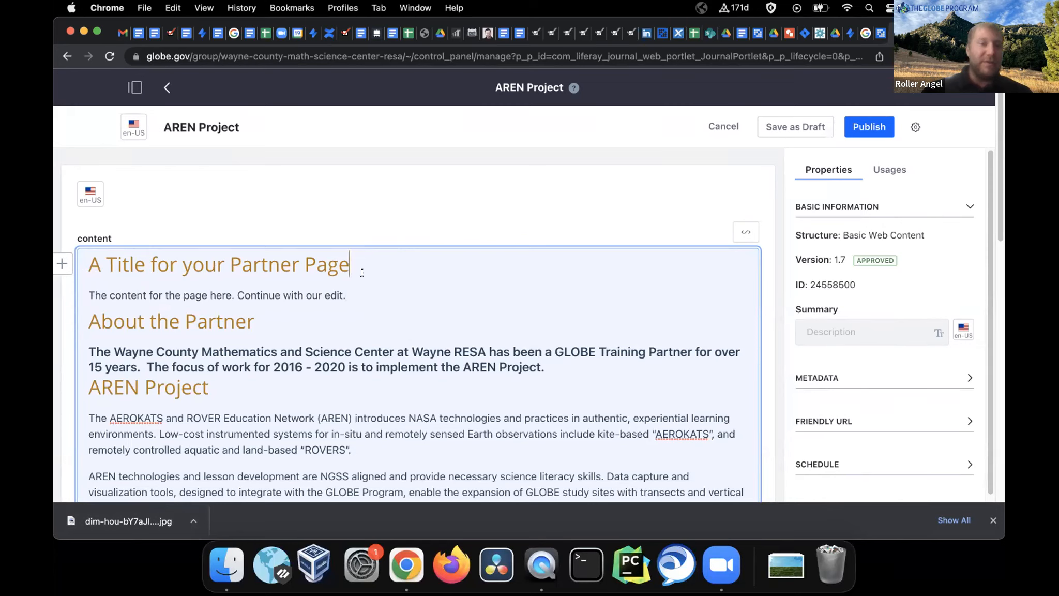
Insert a horizontal line between the title and the content paragraph using the + Add menu
click(356, 294)
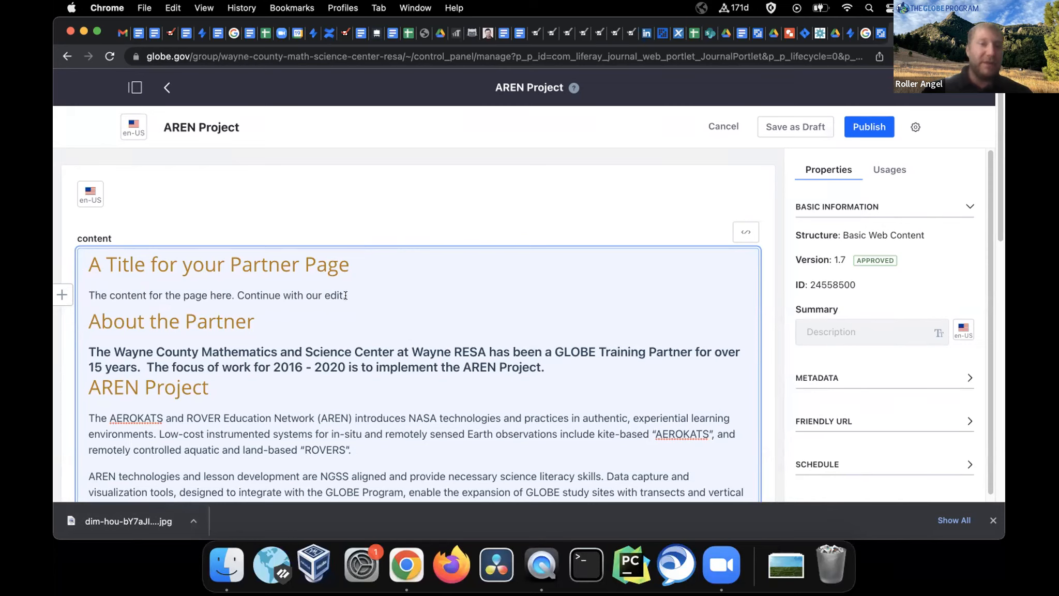
click(61, 296)
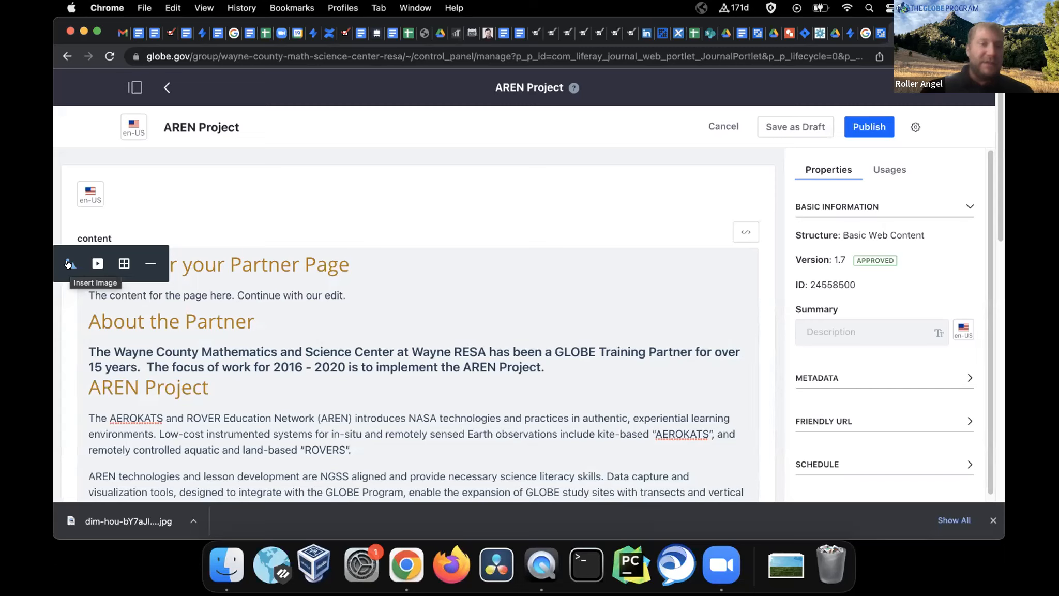
click(149, 266)
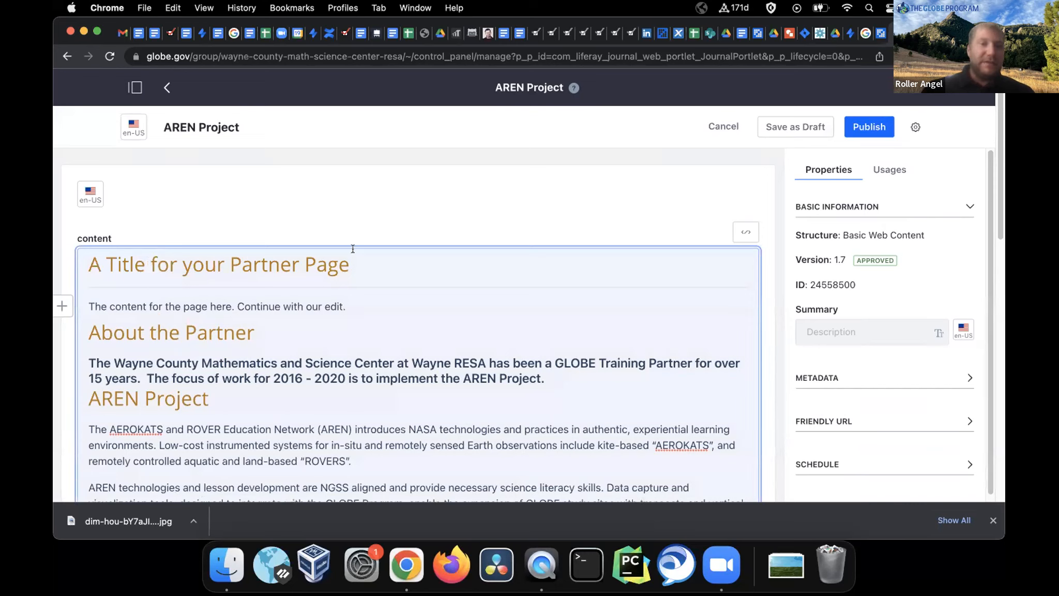
click(364, 268)
Drag dim-hou-bY7aJlOae-g-unsplash.jpg from the downloads bar into the image insert picker
click(60, 305)
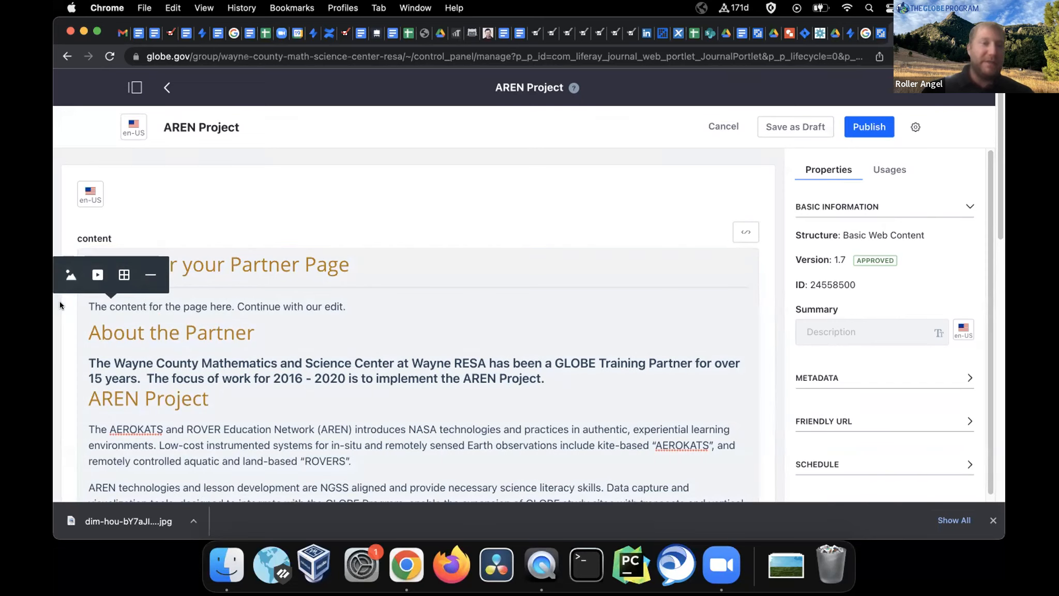
click(66, 276)
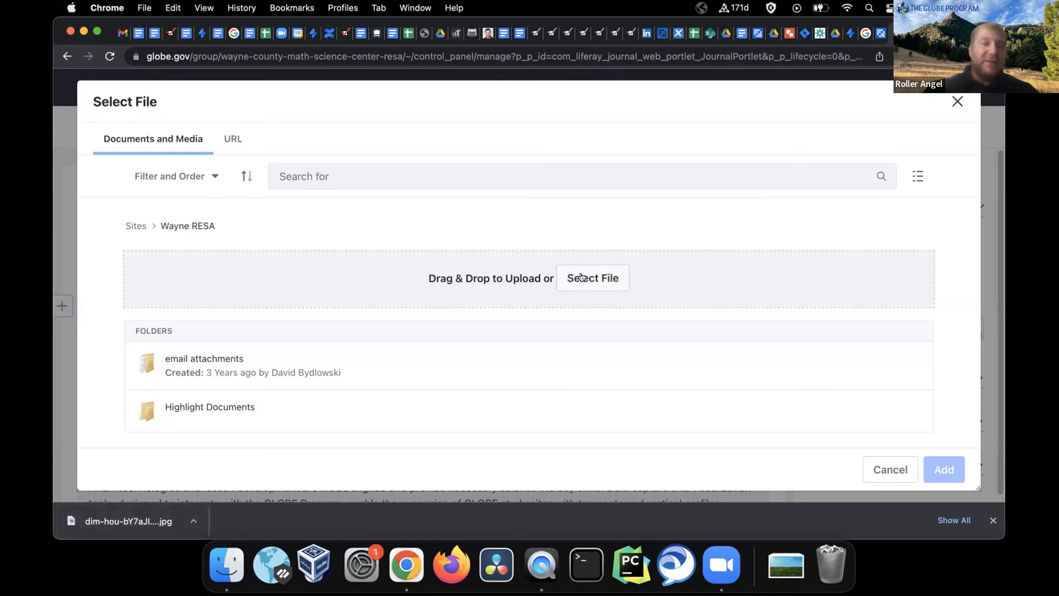
drag(122, 512, 439, 288)
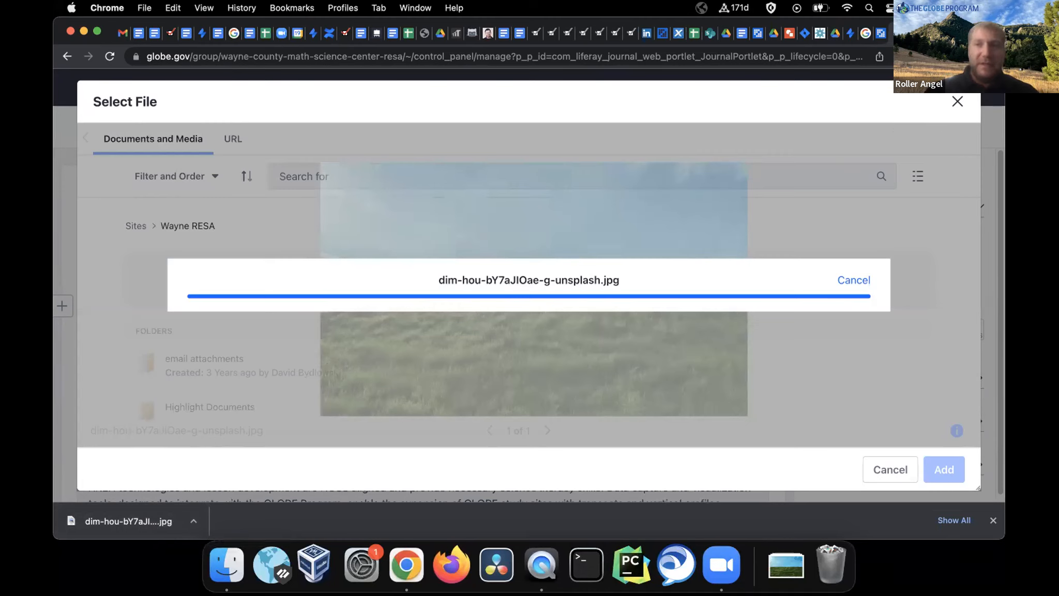
click(993, 56)
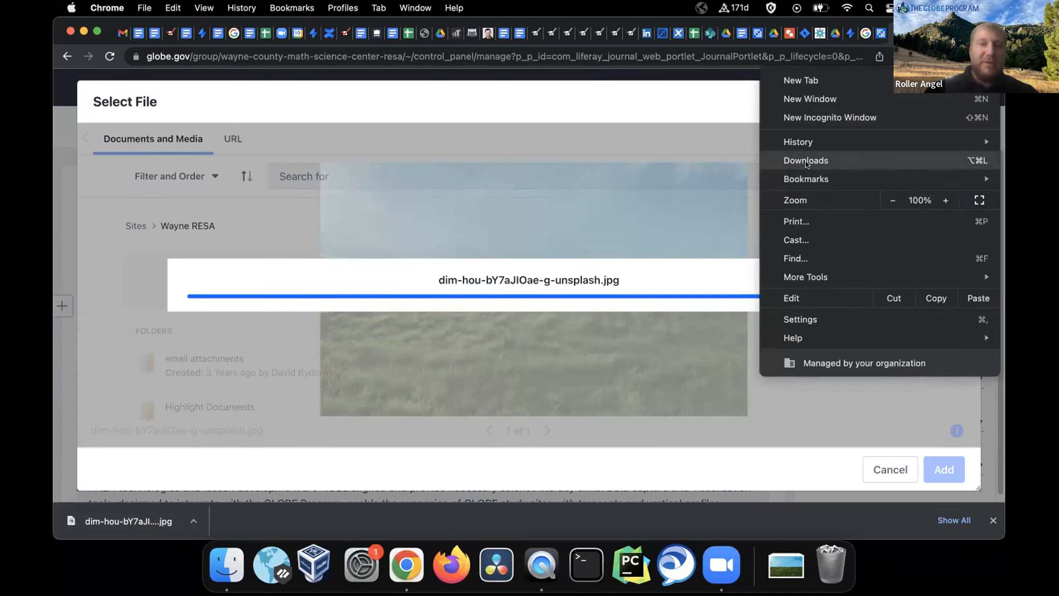
click(352, 107)
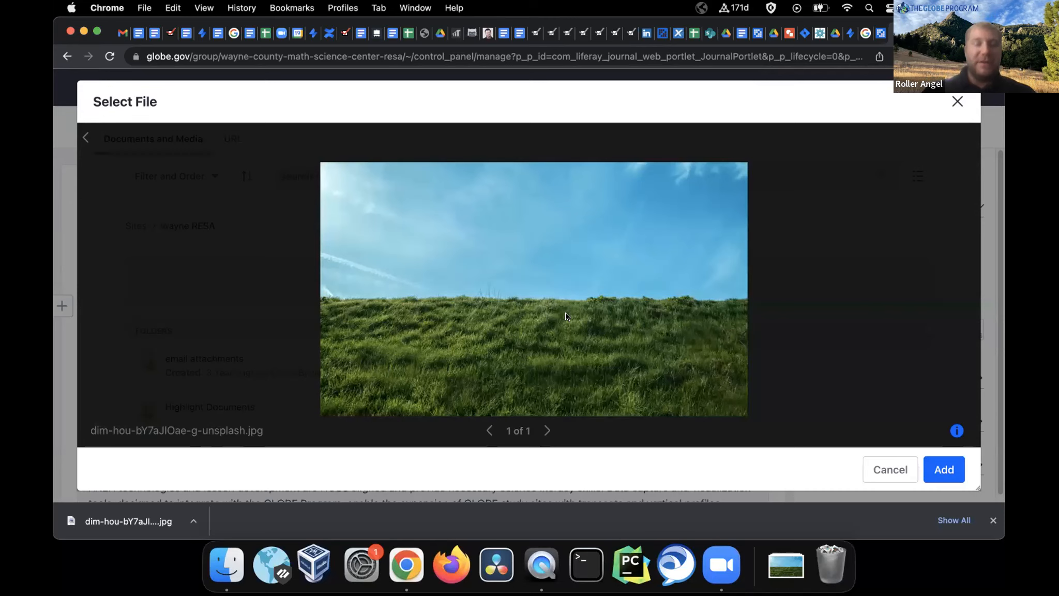
Insert the uploaded grass-and-sky photo below the AREN Project title and select it
click(940, 468)
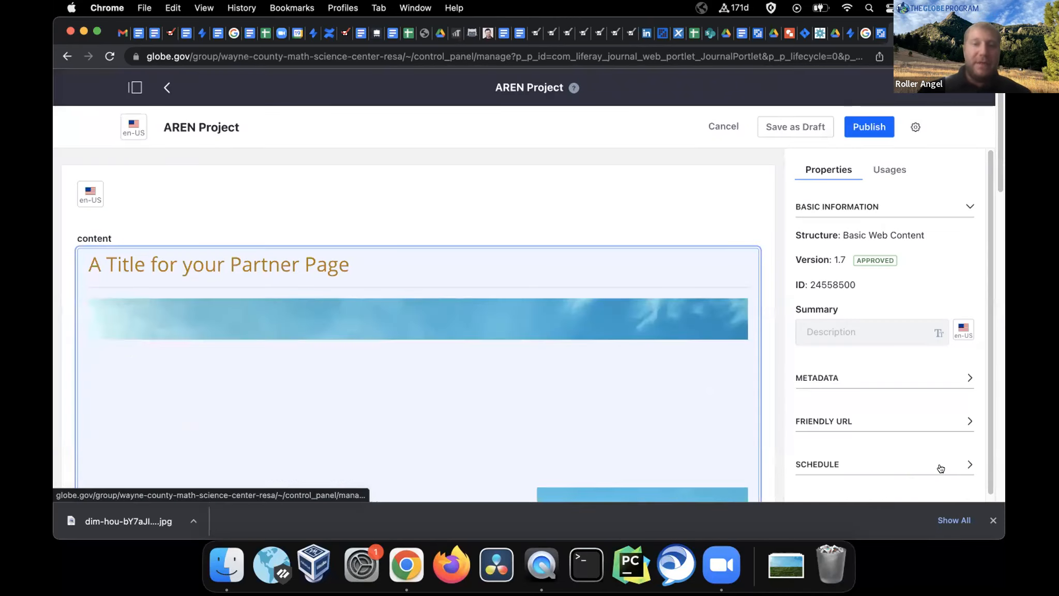
scroll(500, 202, down, 3)
scroll(501, 202, down, 4)
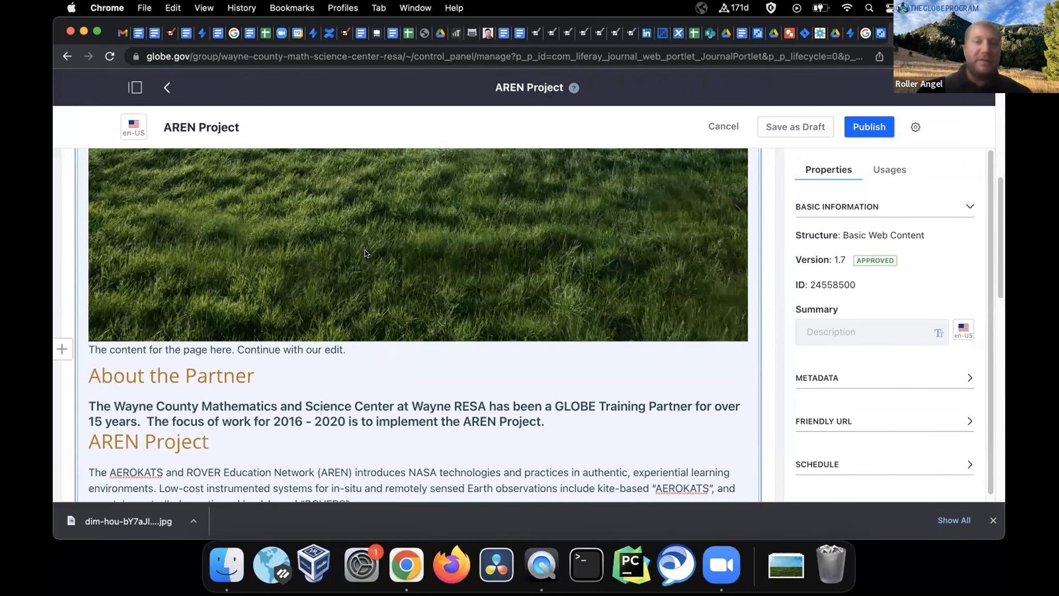
scroll(365, 254, up, 5)
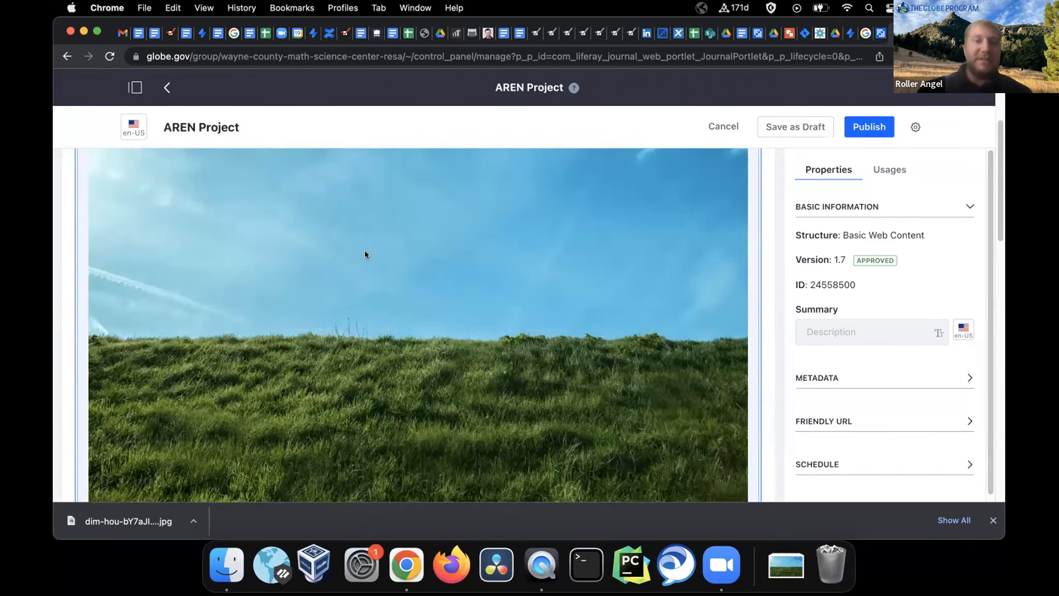
scroll(366, 254, down, 4)
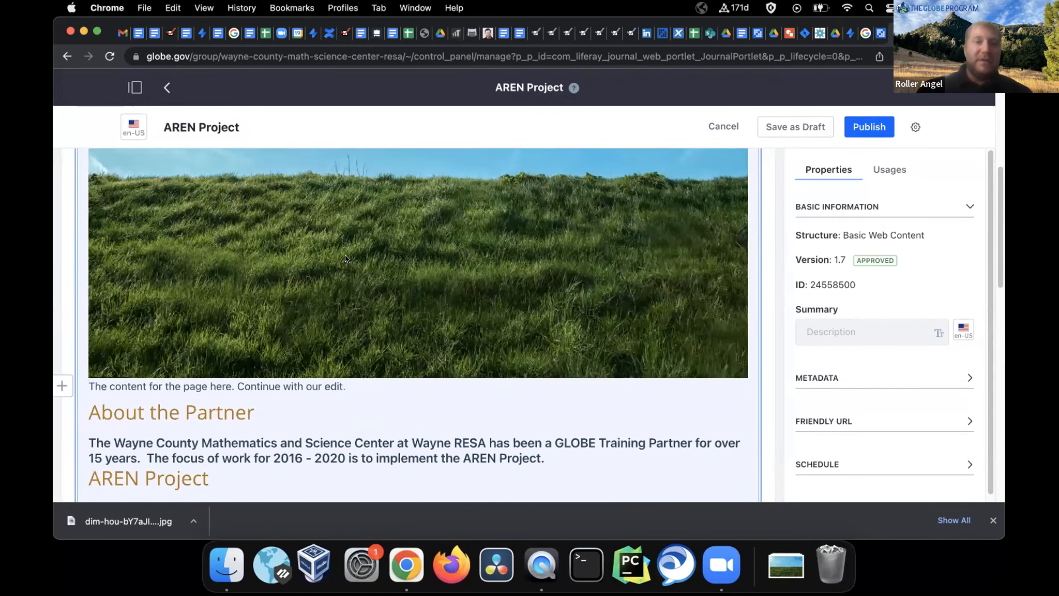
click(346, 259)
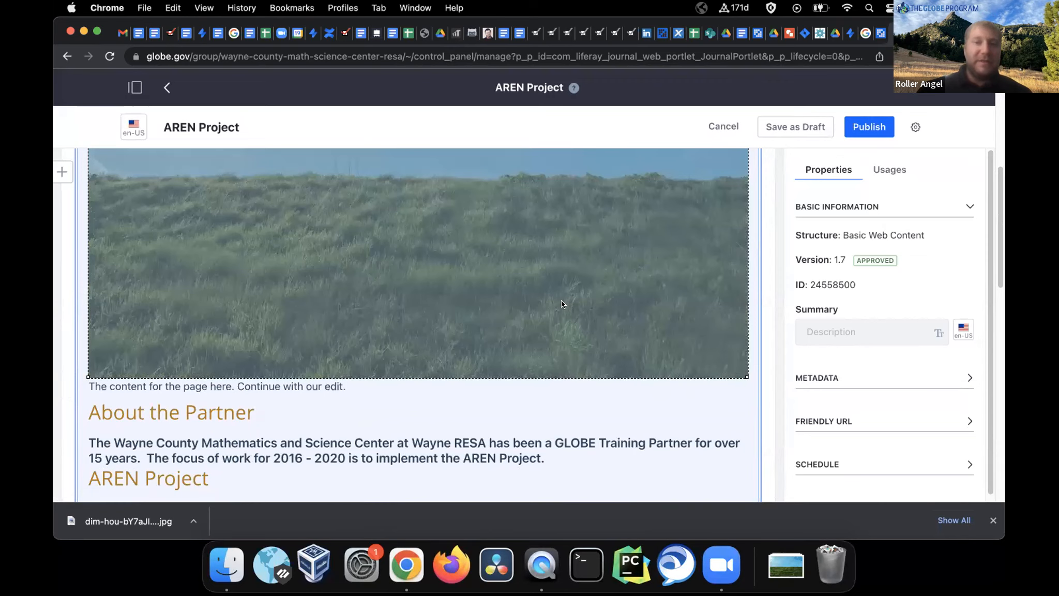
scroll(562, 303, up, 3)
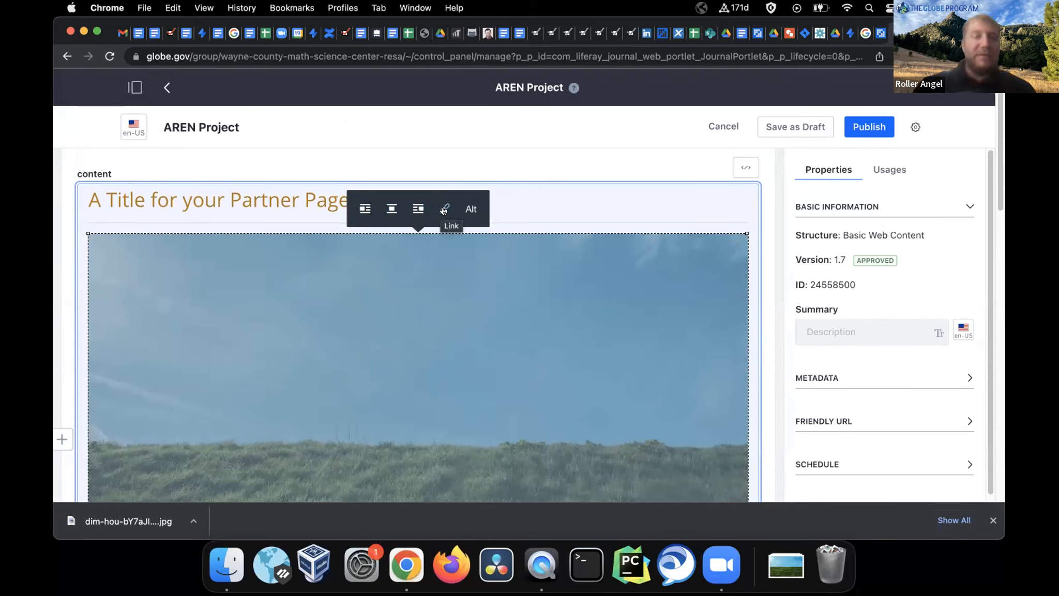
Set the grass photo's alt text to 'Grassy field with blue sky and contrails'
click(472, 210)
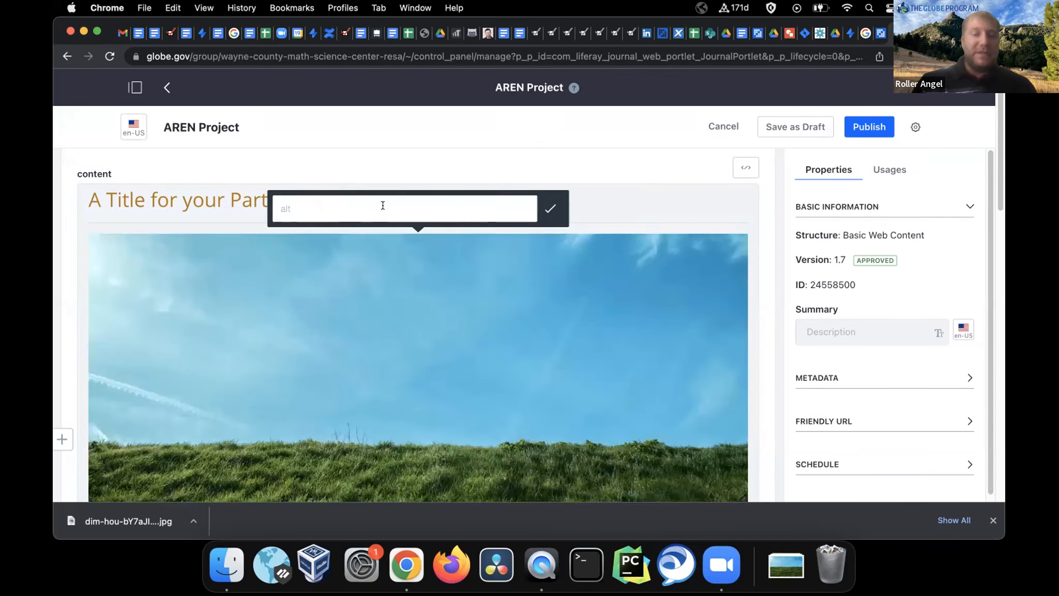
text(Grassy )
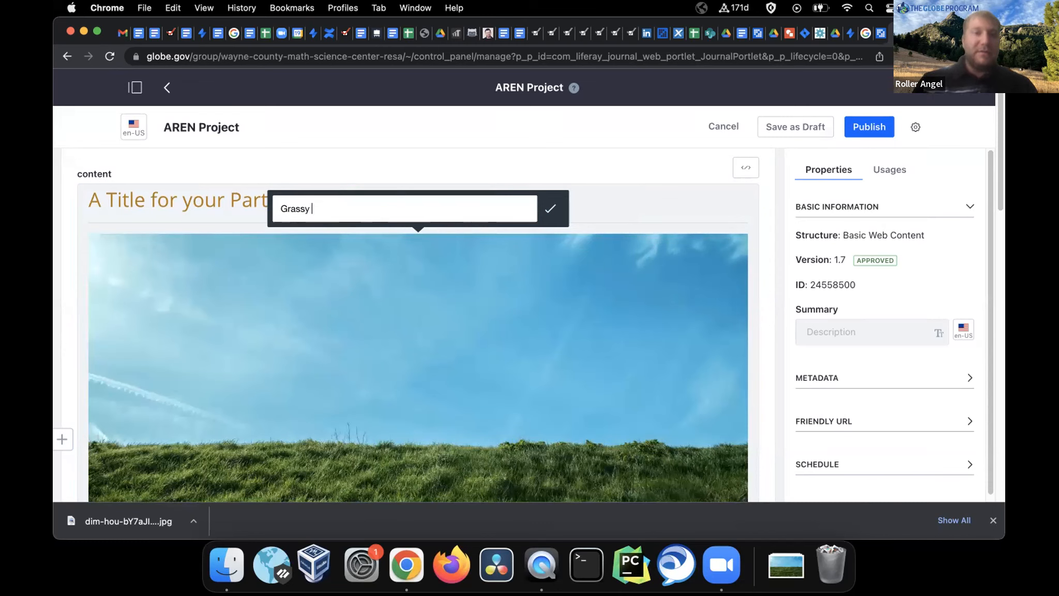
text(field with bl)
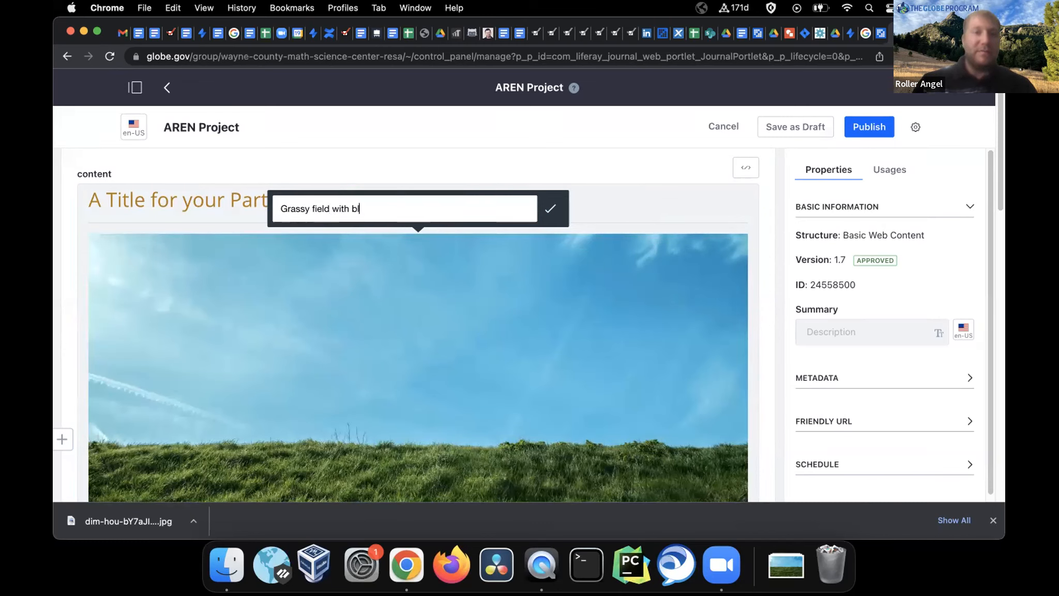
text(ue sky and clu)
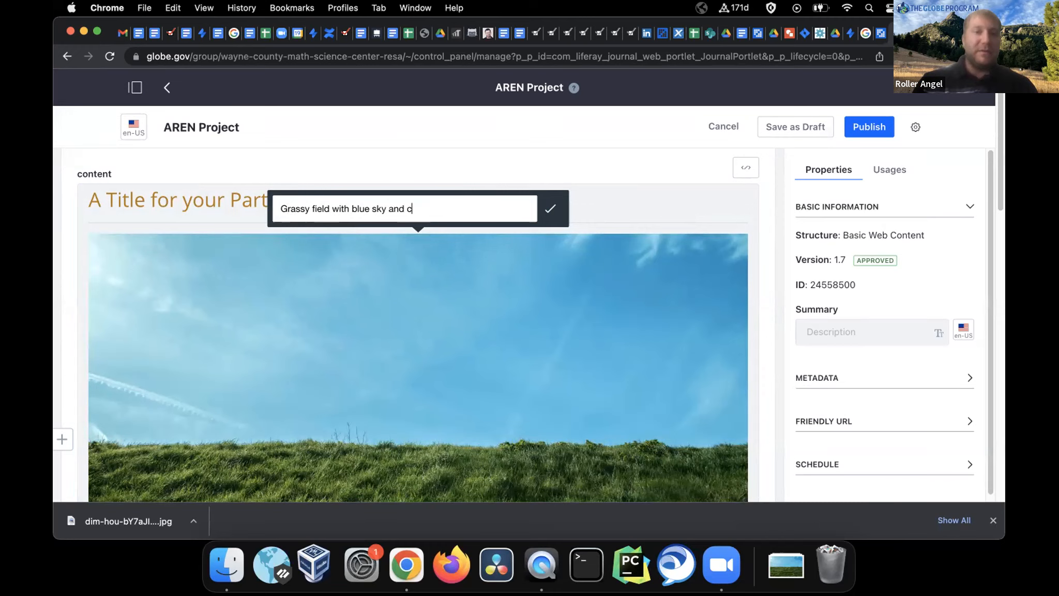
key(BackSpace)
key(BackSpace)
key(BackSpace)
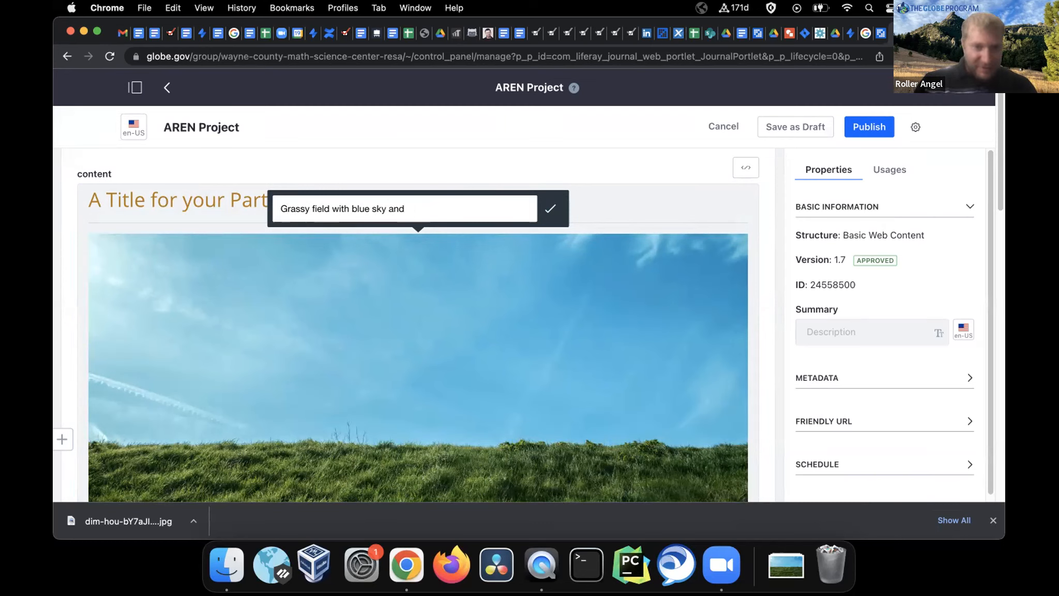
text(contrails)
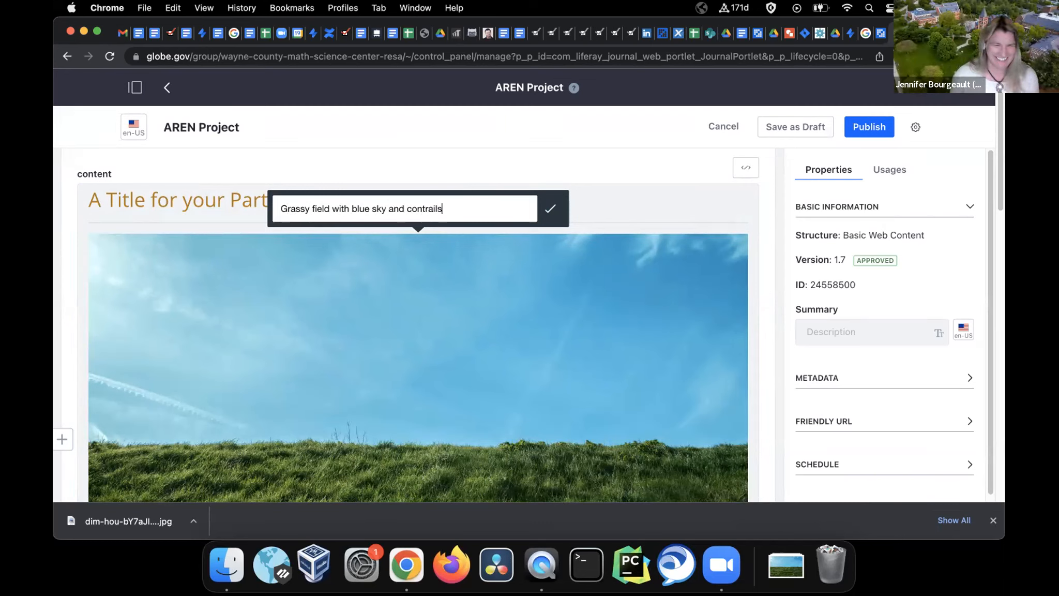
click(552, 210)
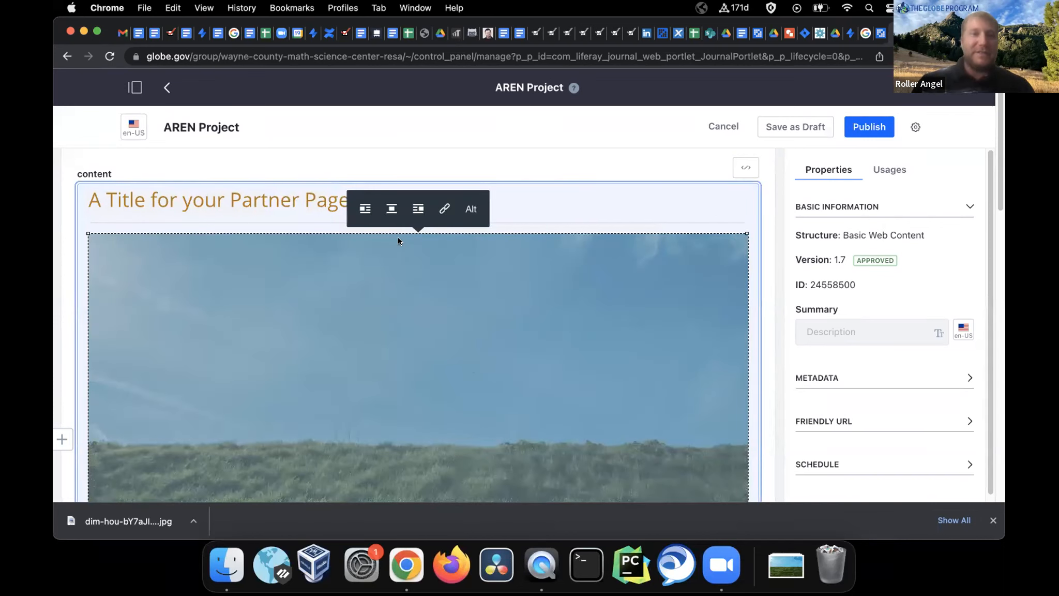
Align the grass photo left and shrink it to thumbnail size
click(365, 208)
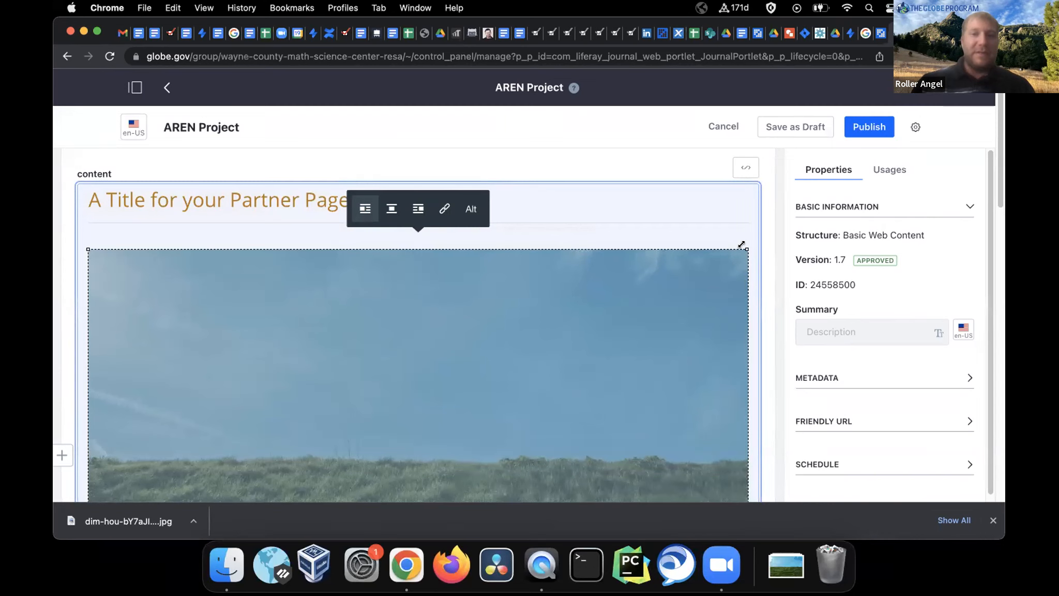
drag(745, 244, 332, 381)
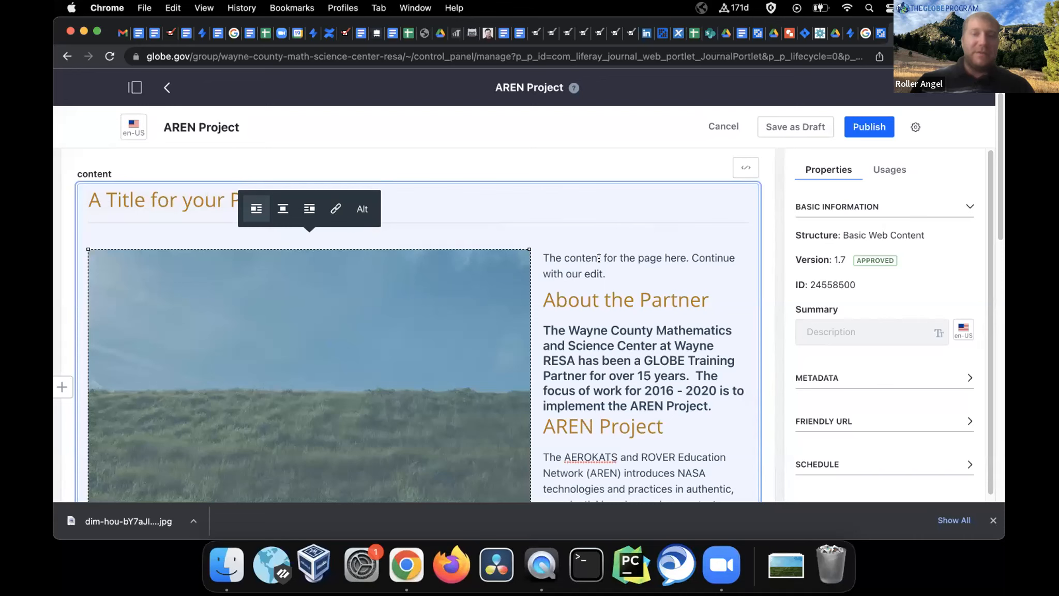
scroll(536, 465, down, 3)
drag(530, 436, 230, 250)
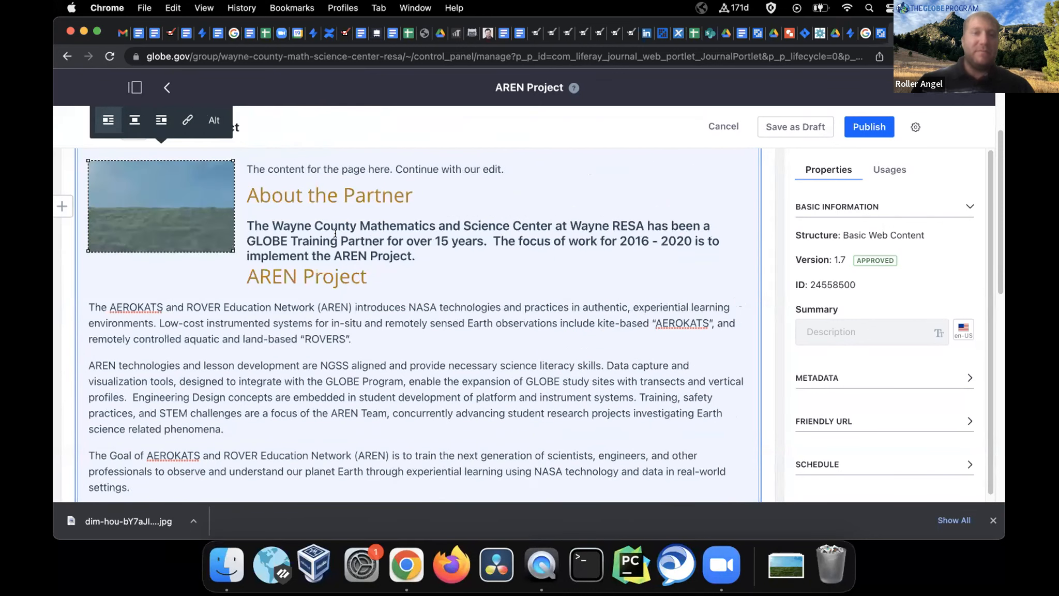
scroll(480, 231, up, 1)
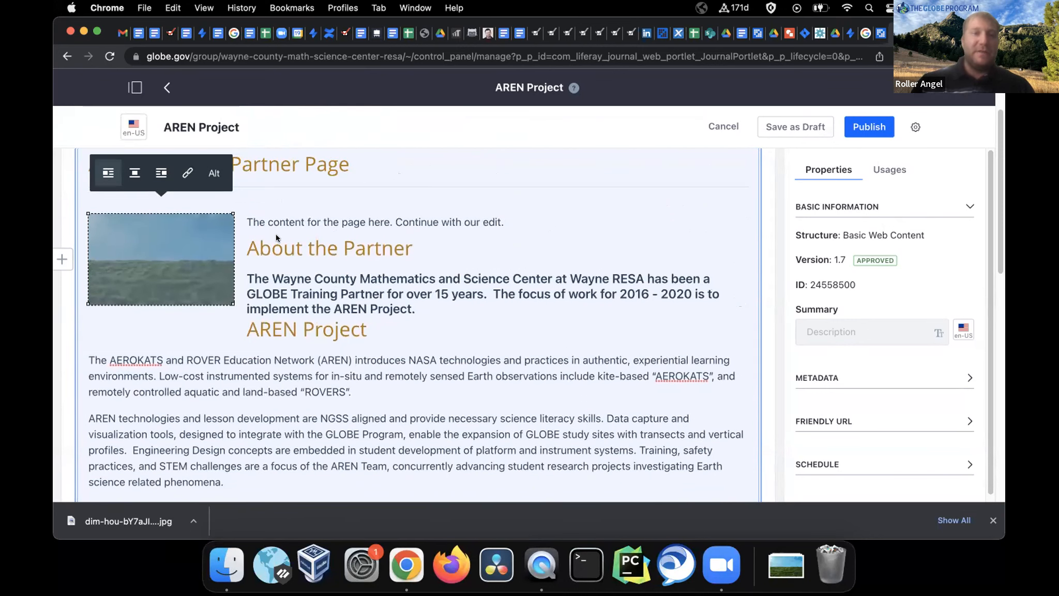
Add two line breaks so About the Partner starts below the image
click(241, 240)
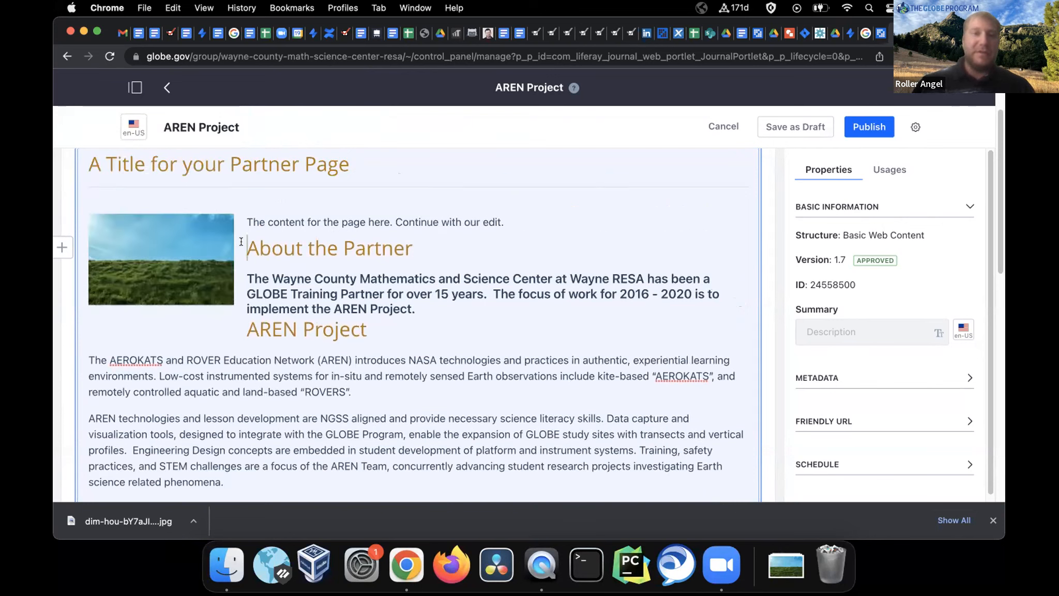
key(Return)
key(Return)
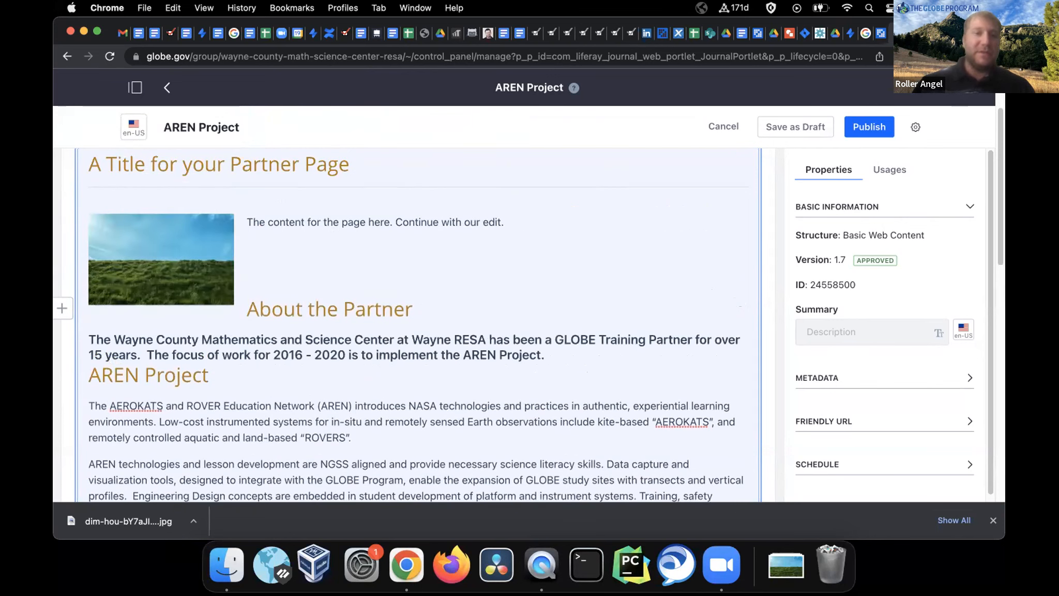
key(Return)
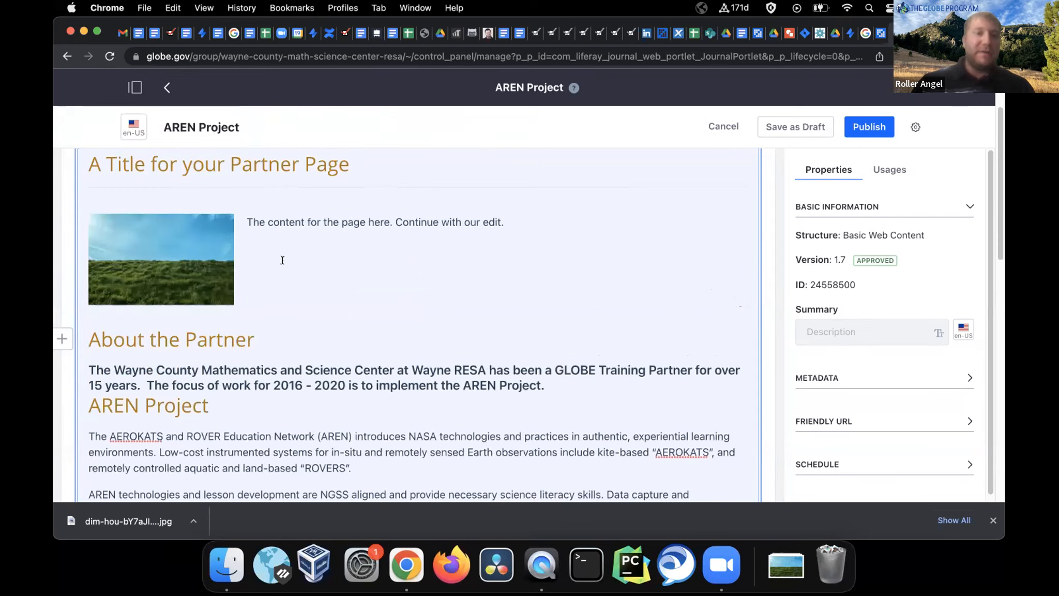
Add 'To the right' after the intro line as its own paragraph
click(537, 226)
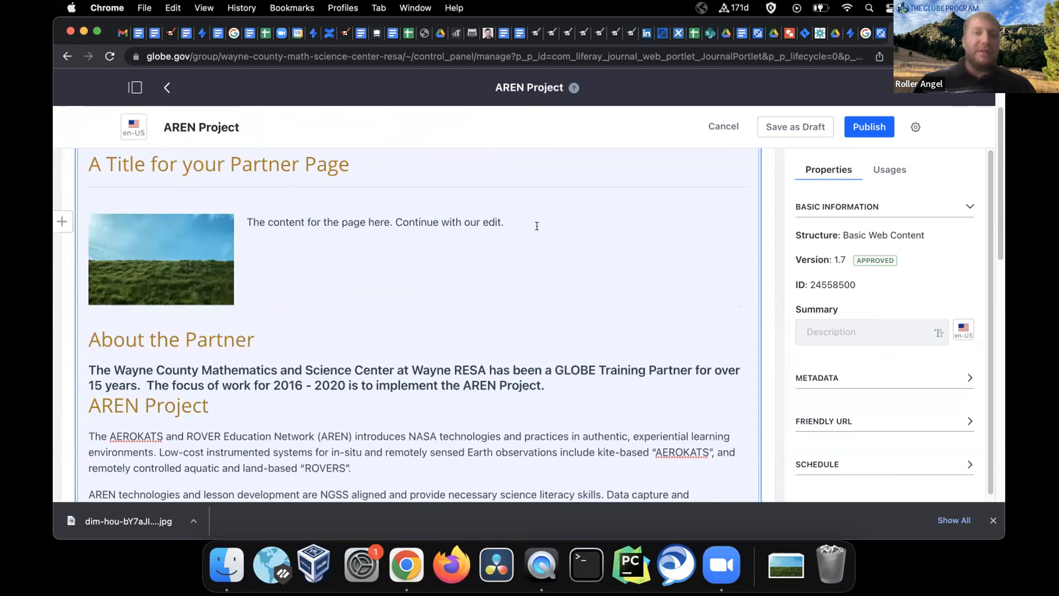
text(To the rightr)
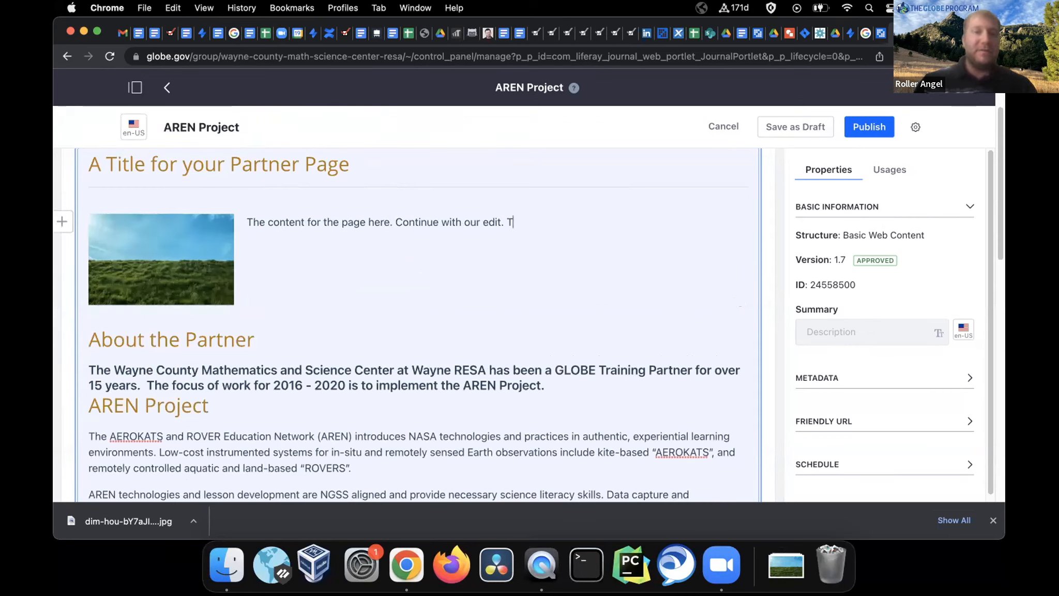
key(BackSpace)
key(BackSpace)
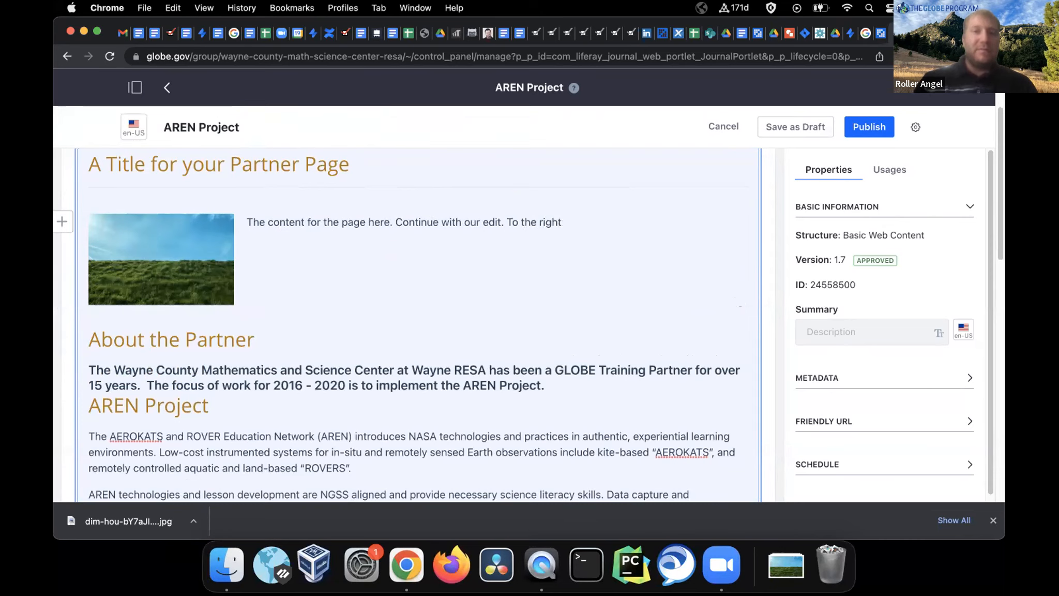
key(Return)
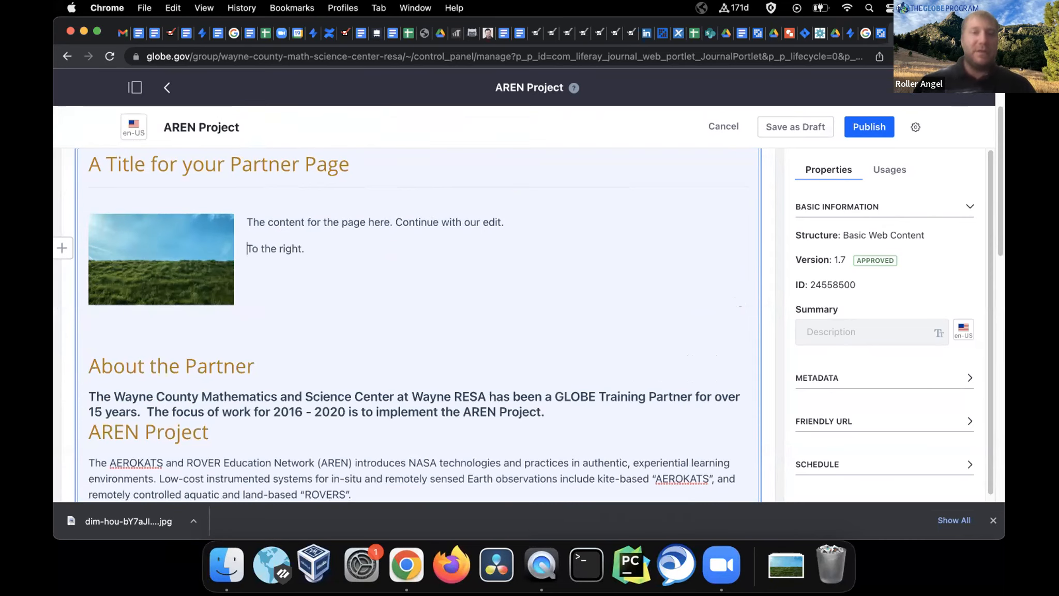
Check the image beside the text and publish the partner page
click(183, 265)
click(333, 244)
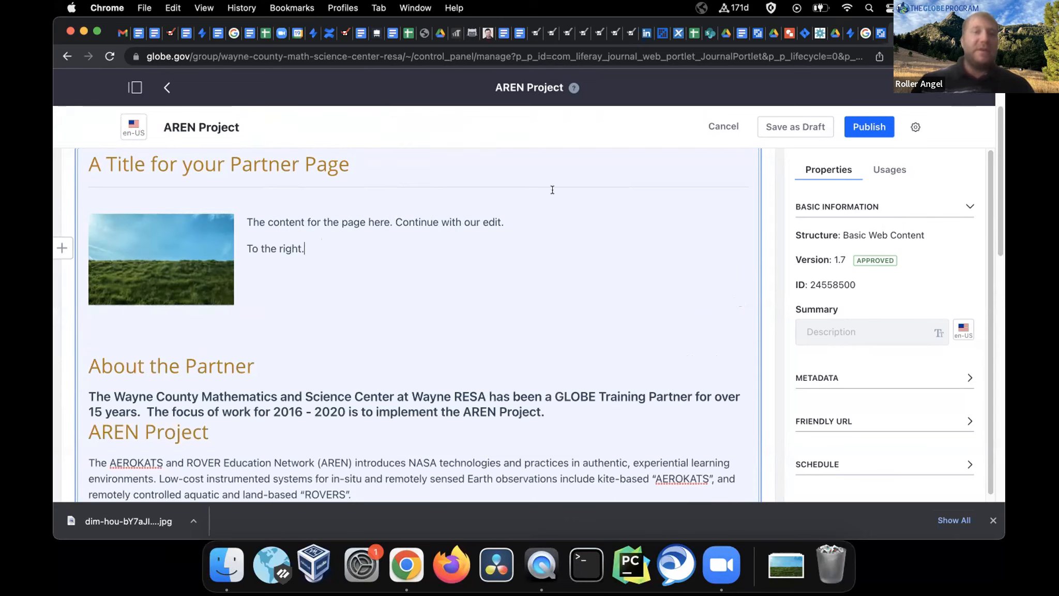
click(867, 127)
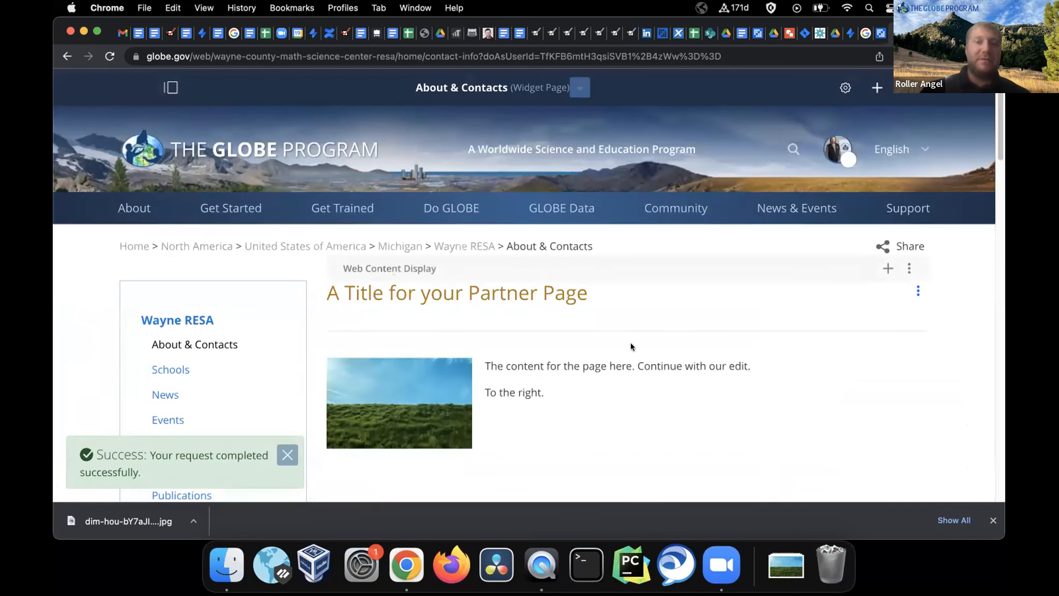
Open the partner page's content block in Edit Web Content
scroll(630, 343, down, 3)
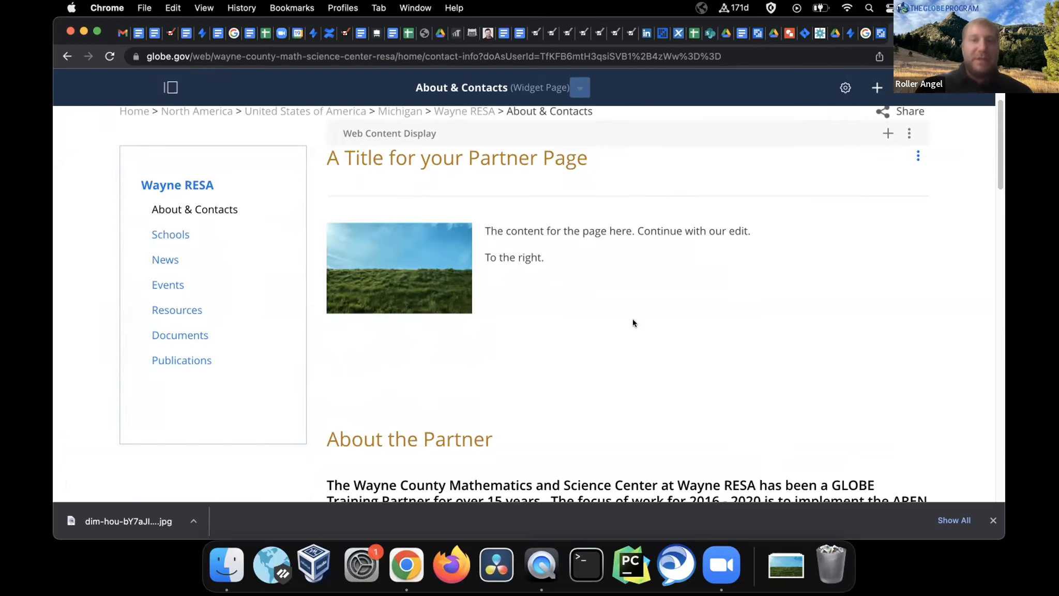
scroll(633, 322, down, 3)
scroll(633, 323, up, 4)
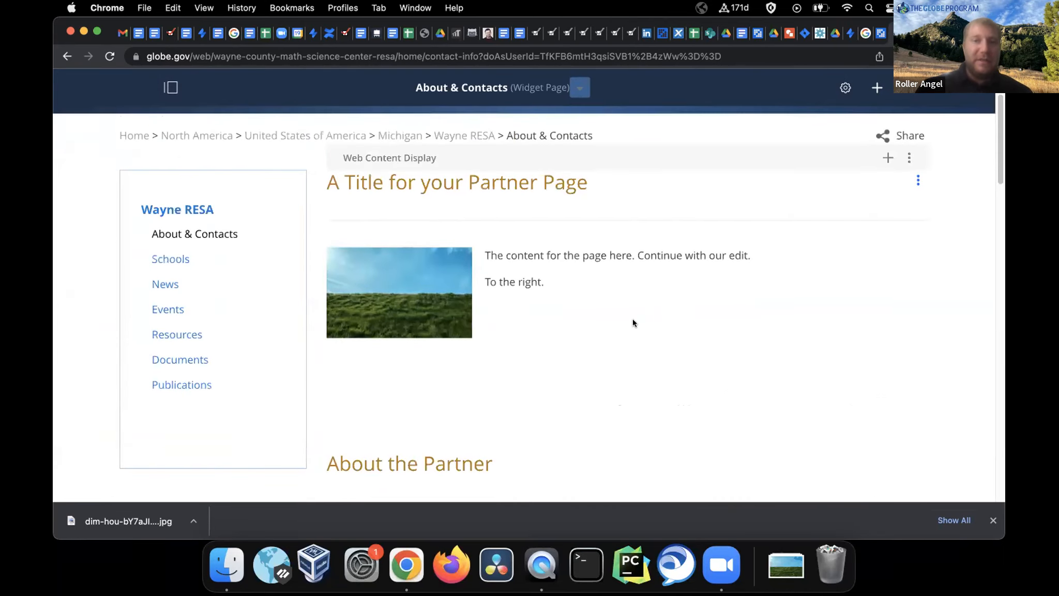
scroll(633, 320, up, 3)
scroll(633, 320, down, 3)
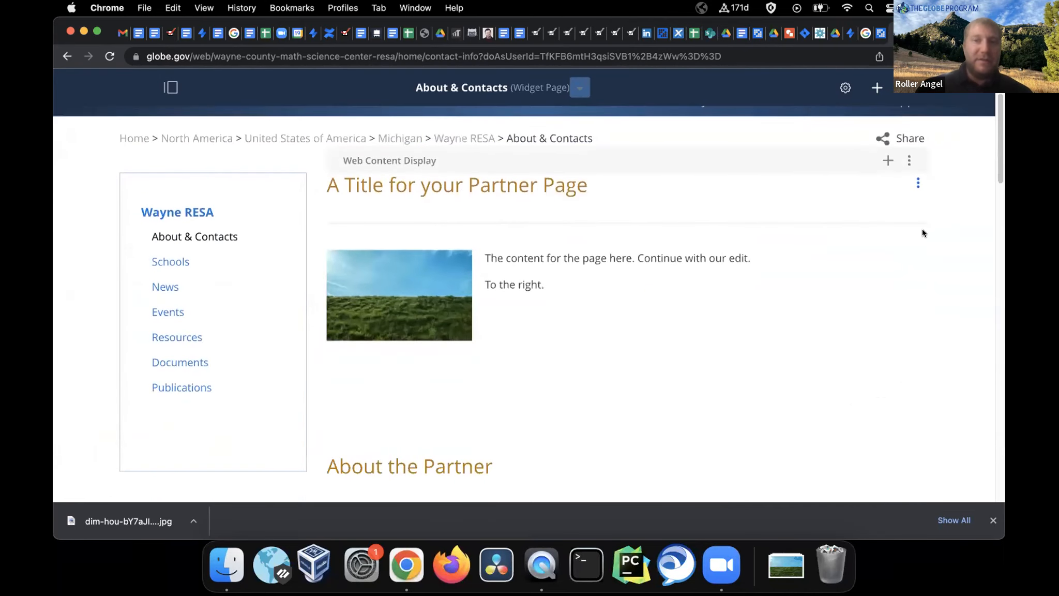
click(918, 184)
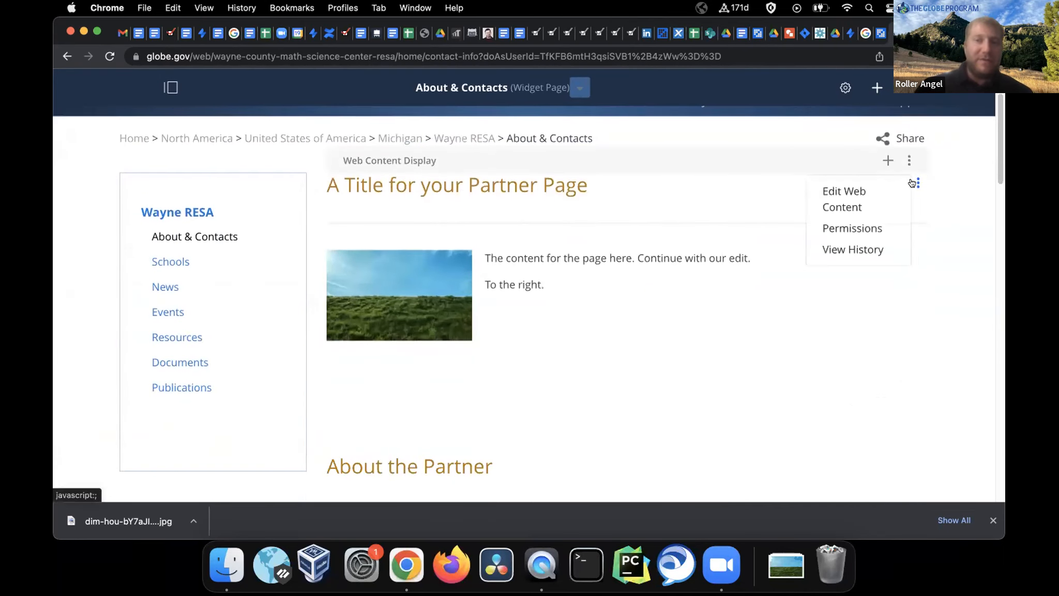
click(839, 192)
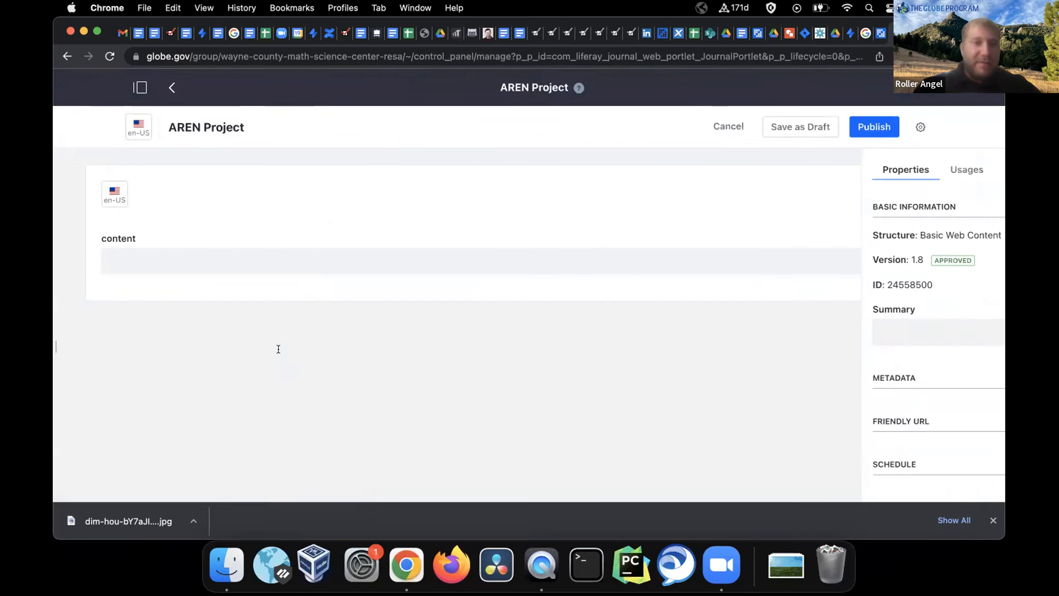
Delete the blank line above About the Partner
click(109, 400)
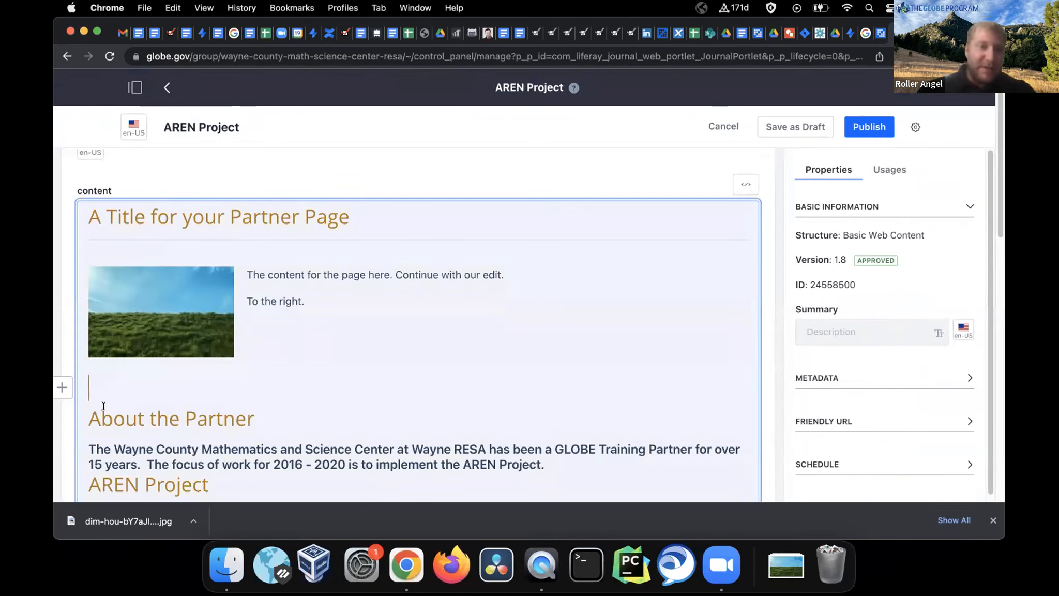
key(Delete)
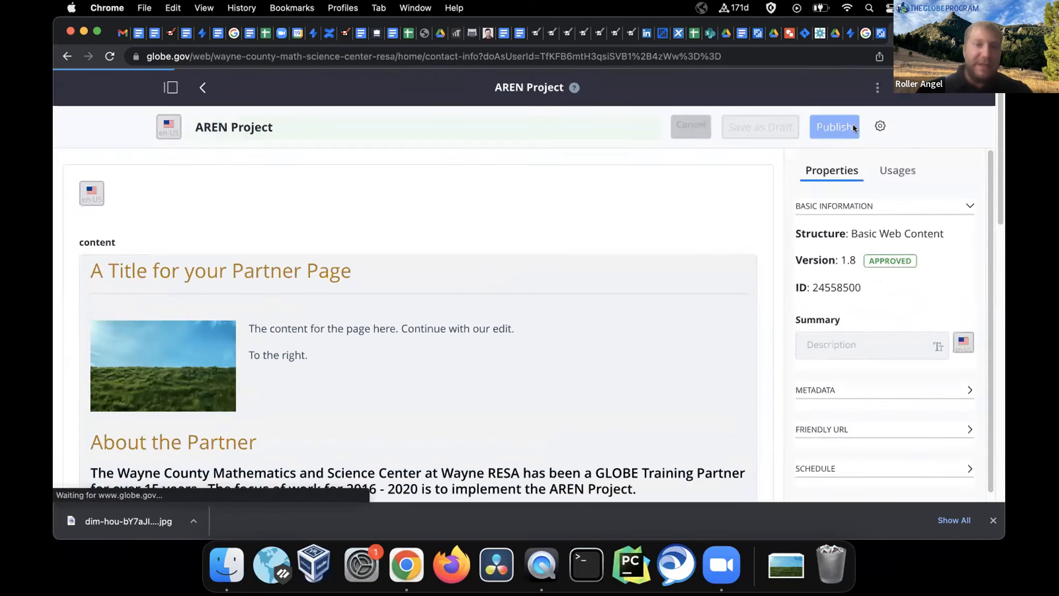
scroll(555, 325, down, 2)
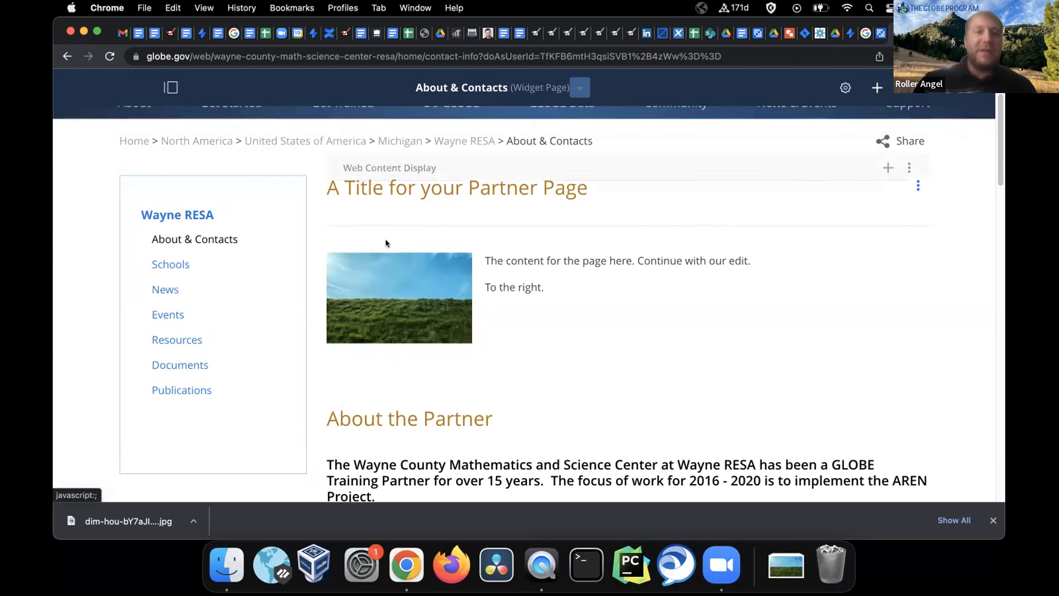
Toggle the site administration menu open and closed and scroll the published page
click(170, 86)
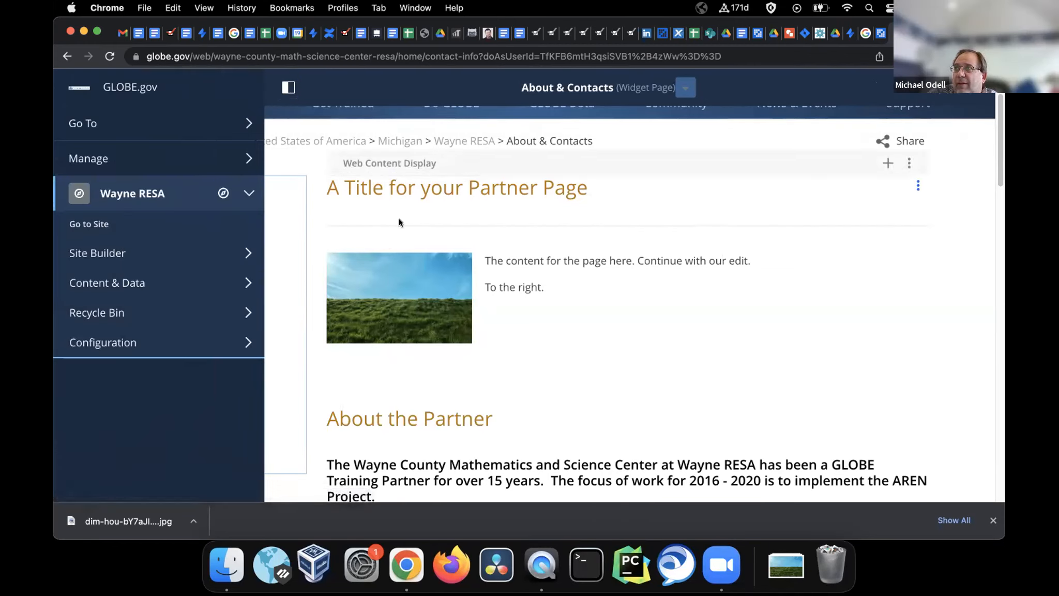
click(286, 87)
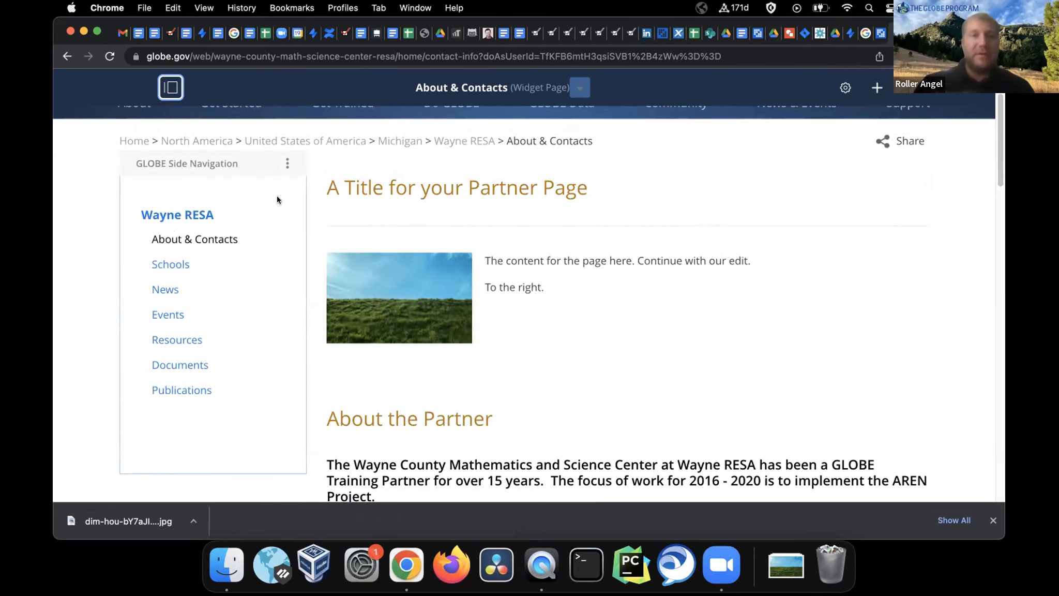
scroll(579, 203, up, 3)
scroll(581, 209, down, 2)
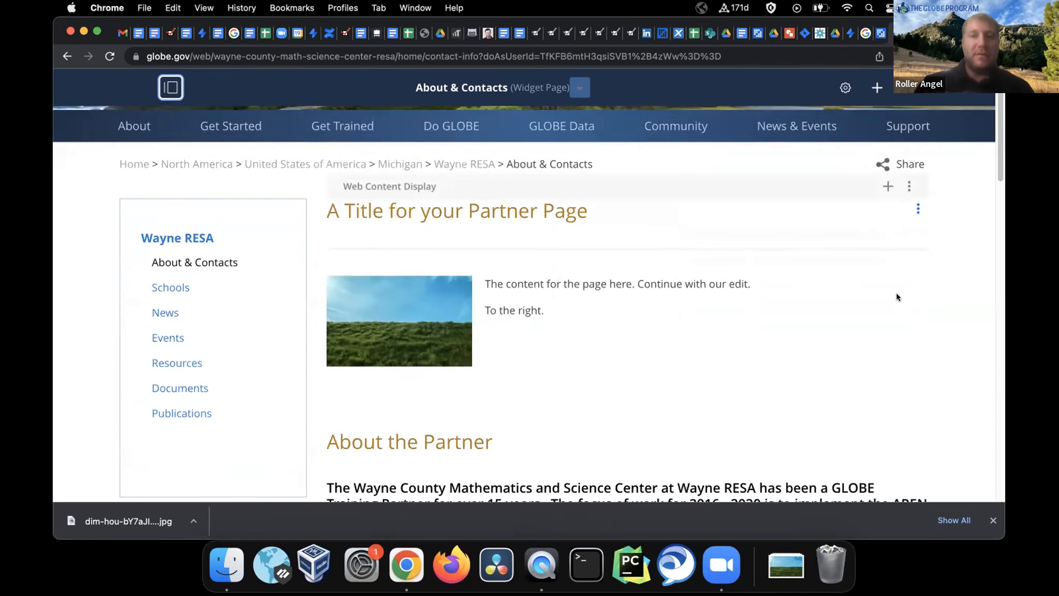
Delete the title, grass photo and intro text above About the Partner, then publish
click(915, 209)
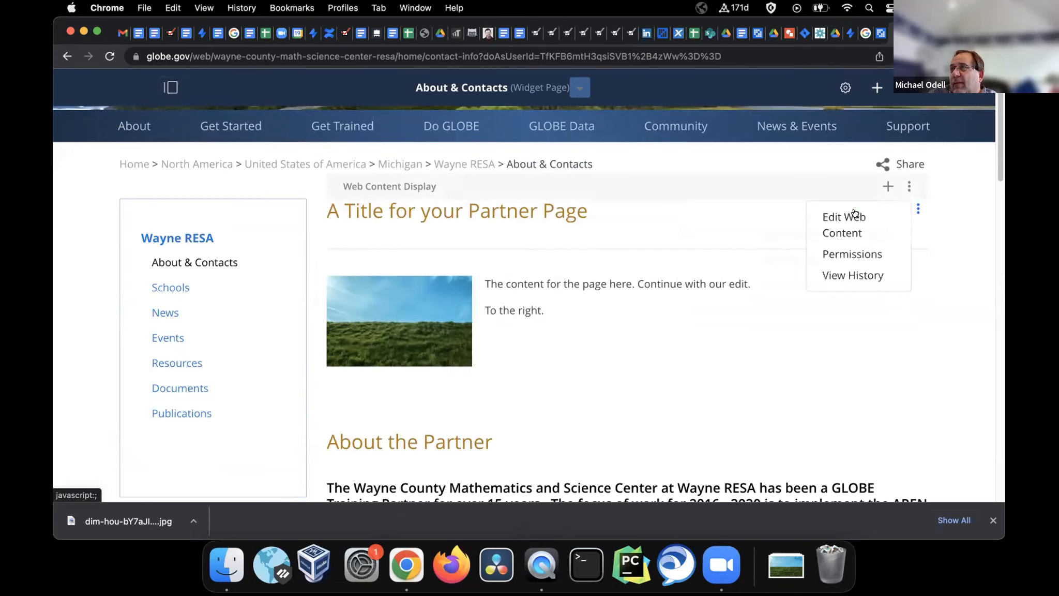
click(836, 217)
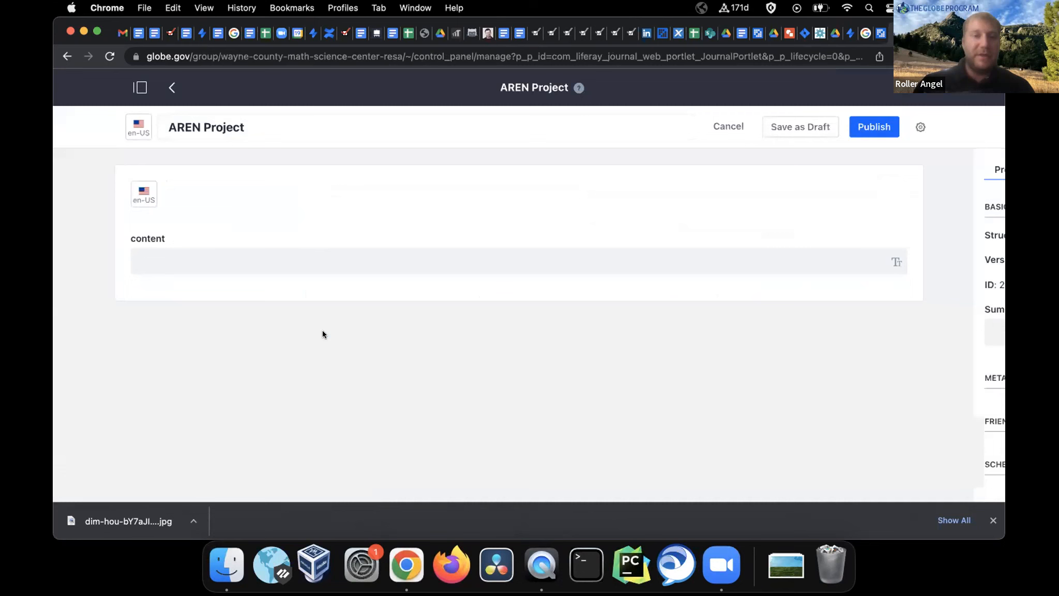
drag(86, 431, 74, 273)
key(BackSpace)
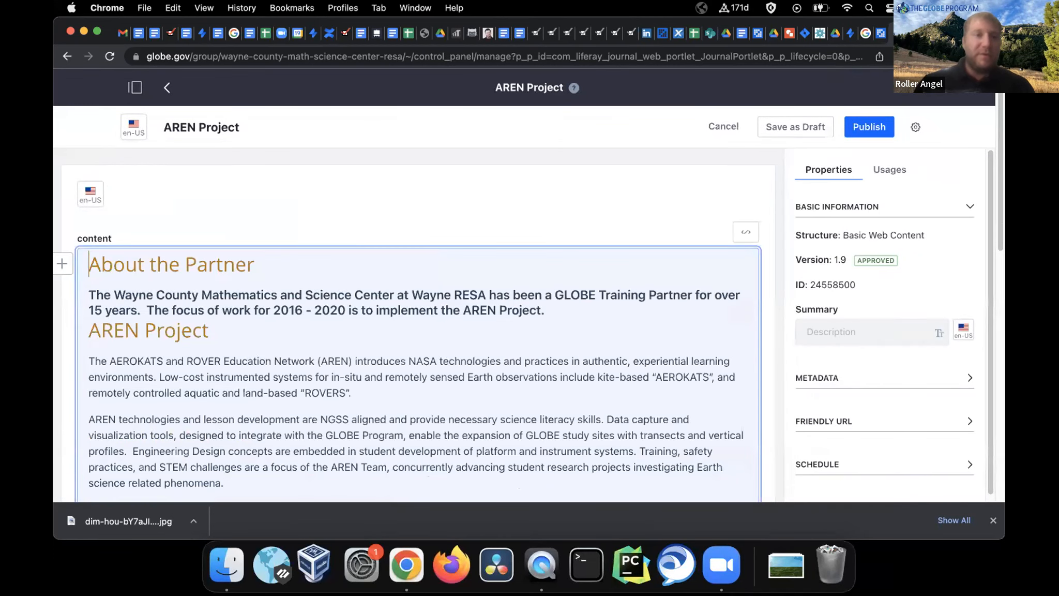
click(872, 124)
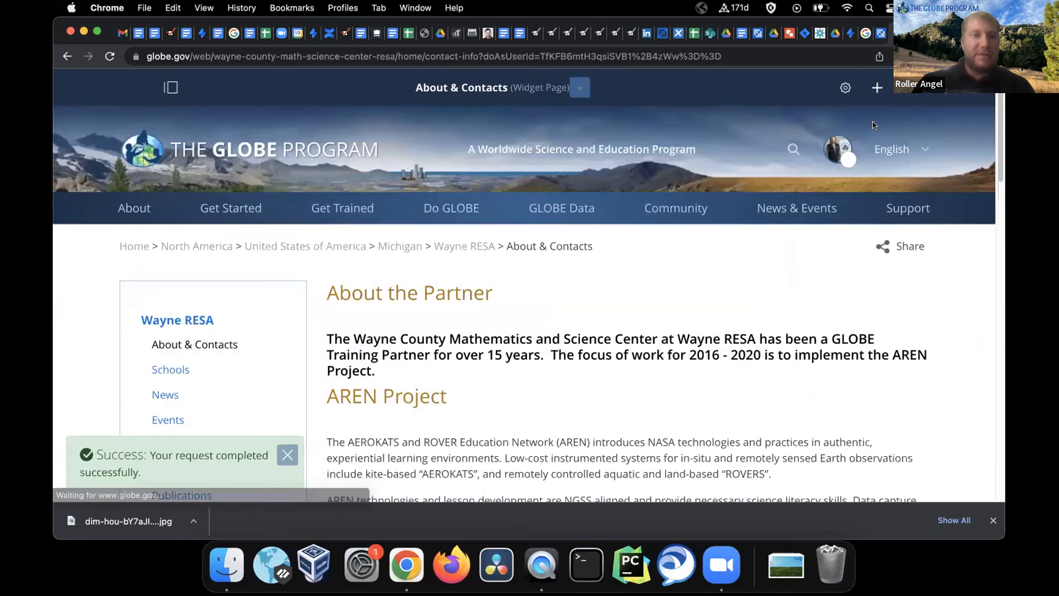
Stop impersonating the partner with Be yourself again
click(171, 87)
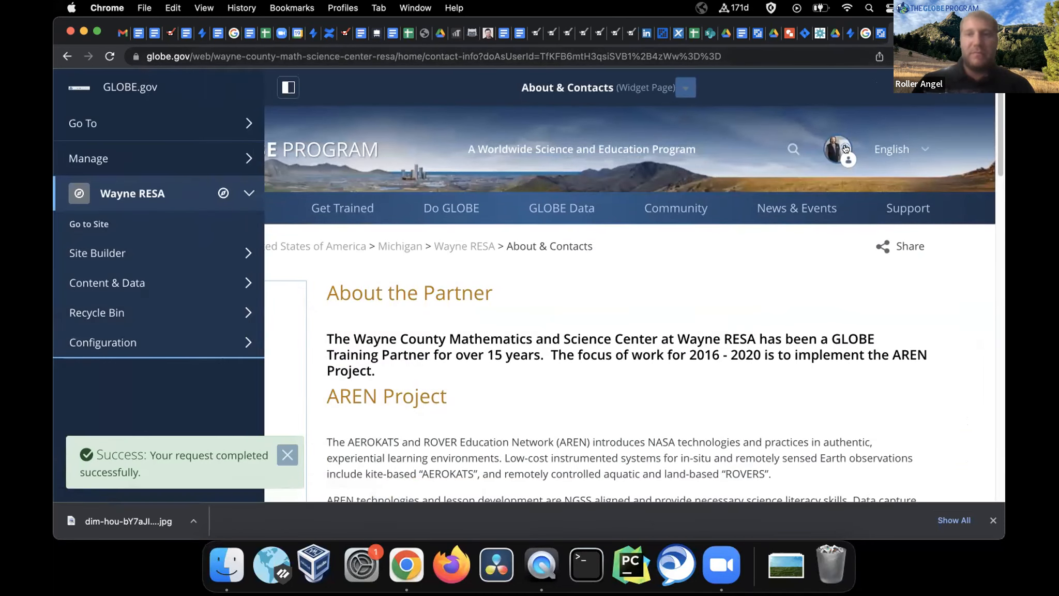
click(833, 161)
click(874, 204)
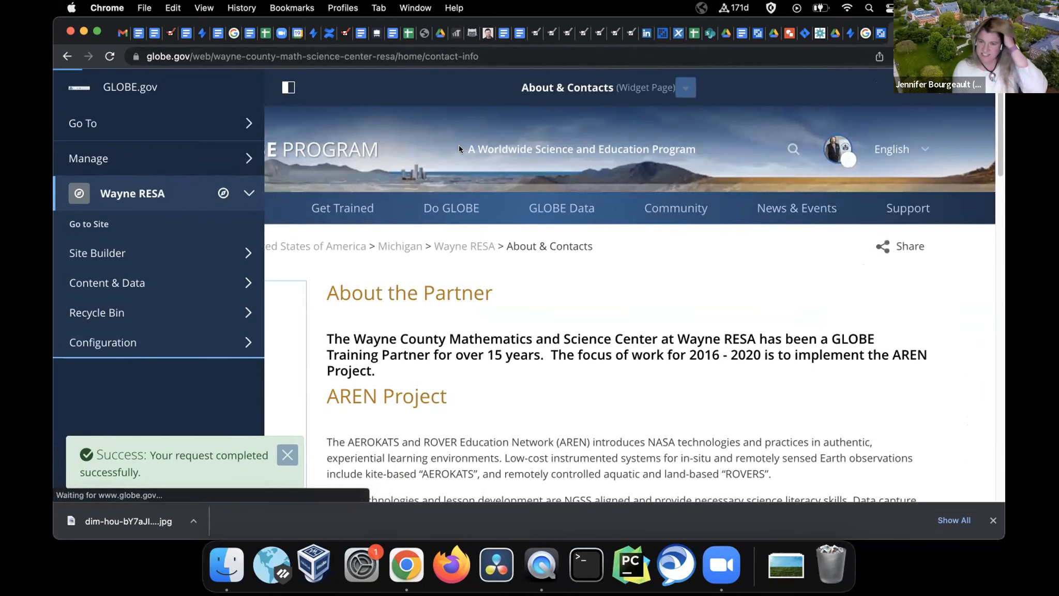
Go to Manage > Users and Organizations and focus the users search box
click(171, 87)
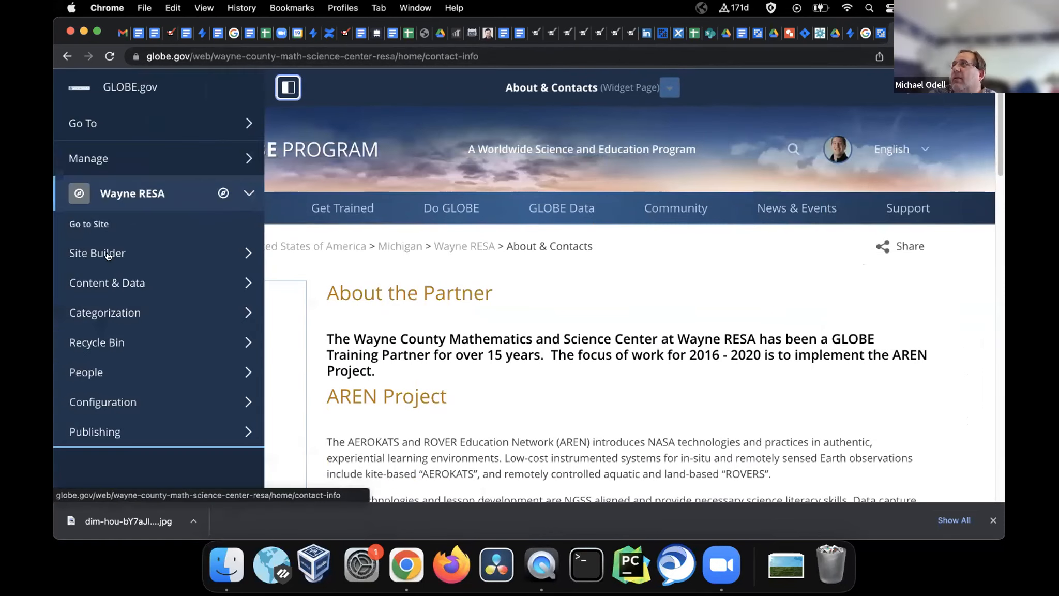
click(115, 160)
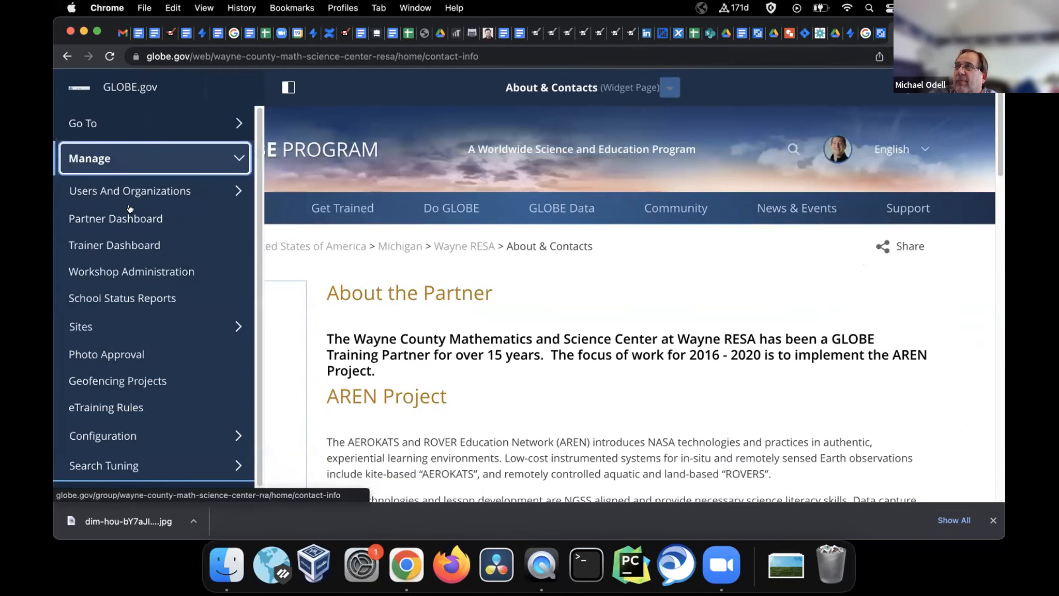
click(119, 191)
click(120, 226)
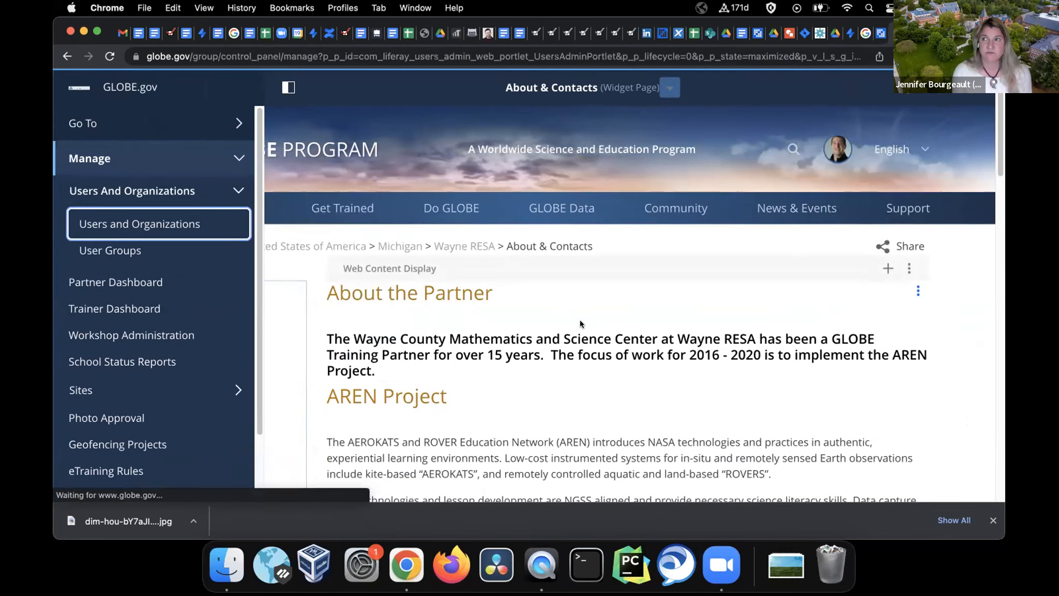
click(505, 166)
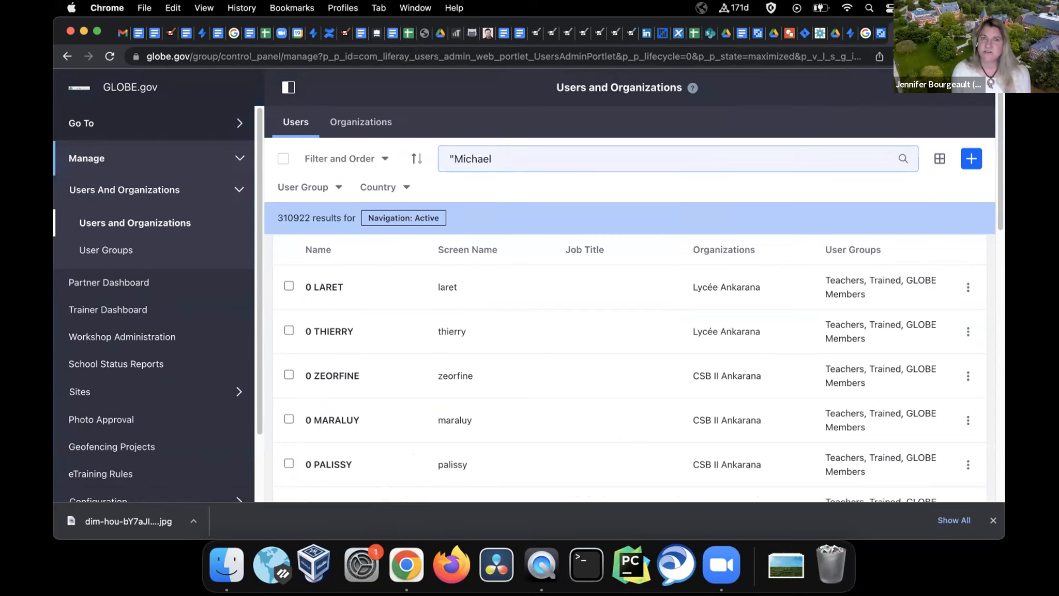
Search the users list for the partner contact's full name in quotes
click(721, 564)
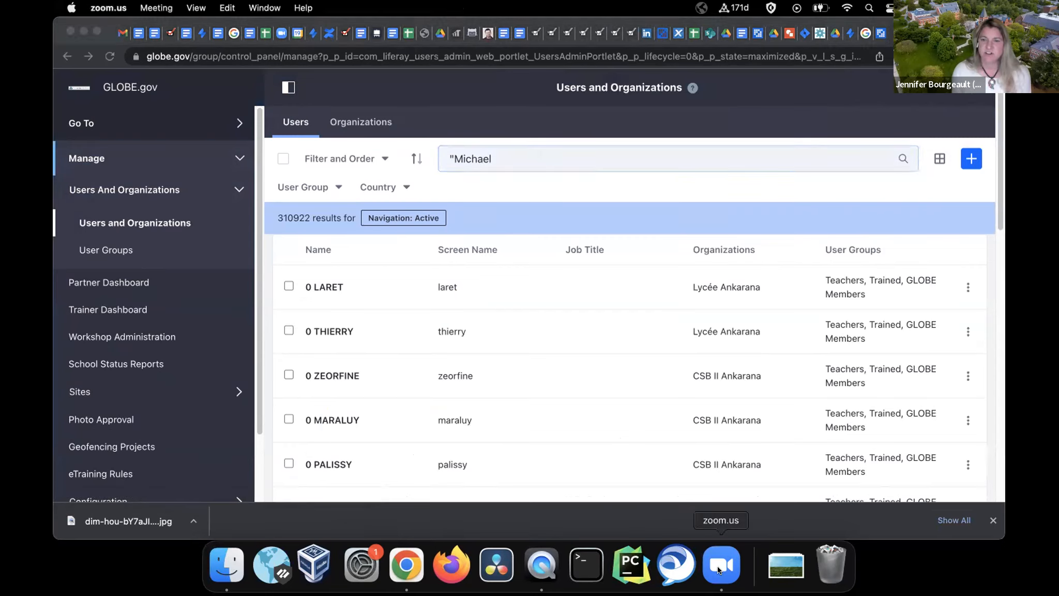
click(511, 145)
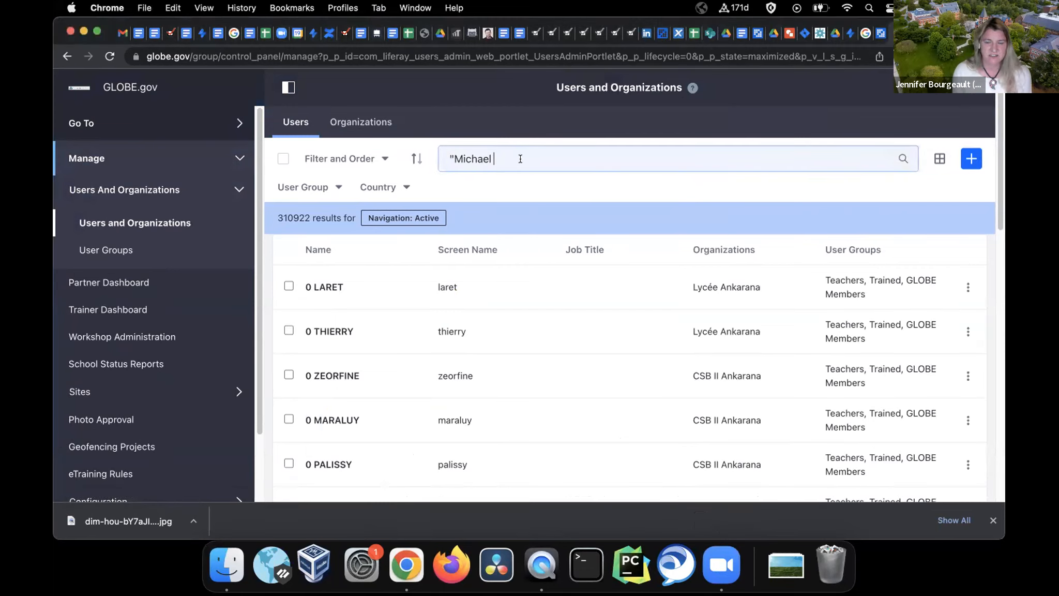
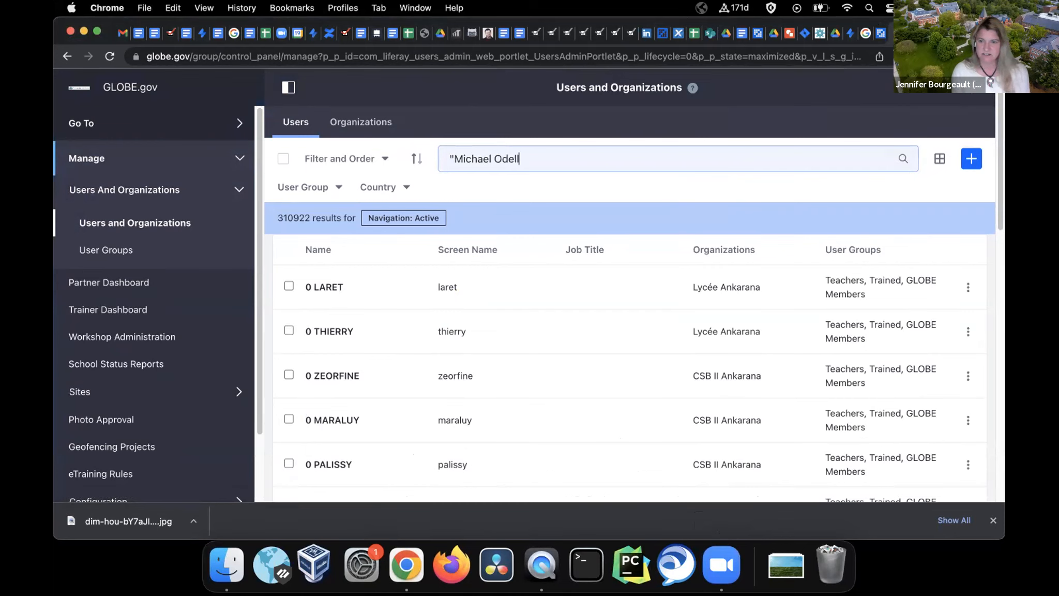
key(Return)
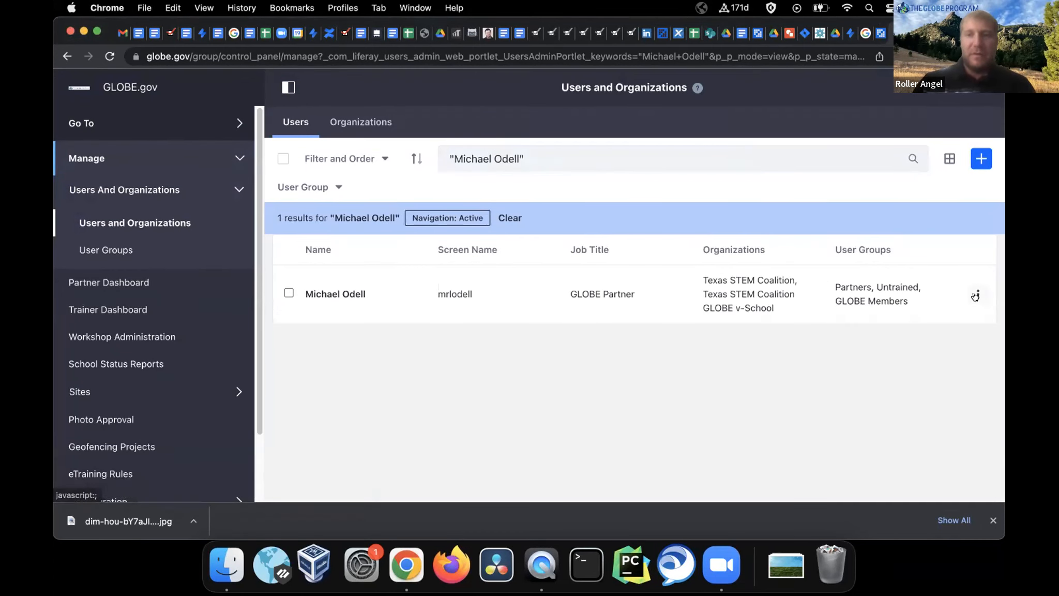
Impersonate the found user, open their My Page, and copy the impersonation query
click(977, 295)
click(836, 372)
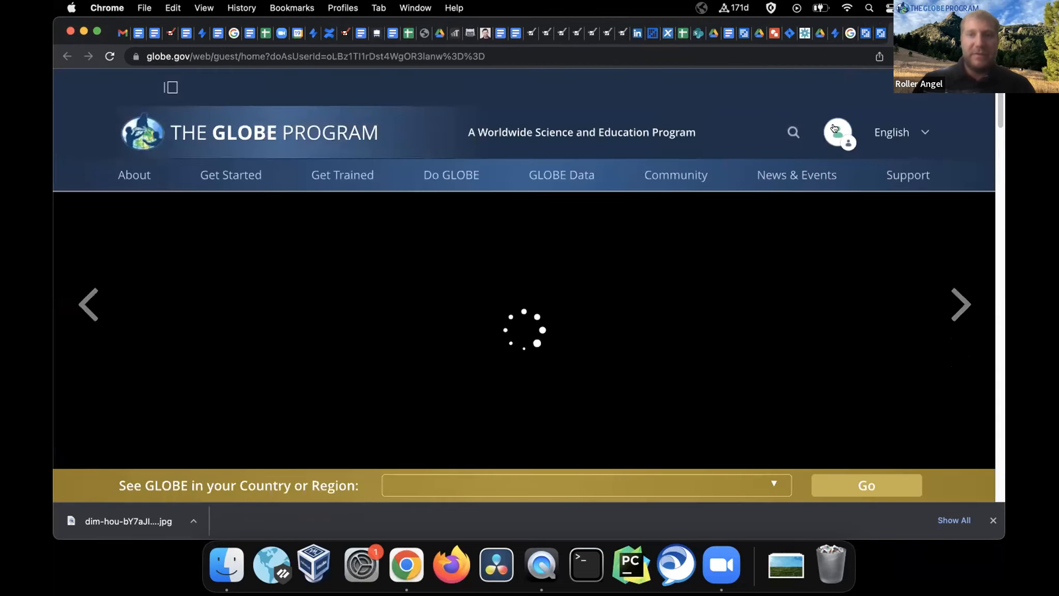
click(838, 132)
click(855, 217)
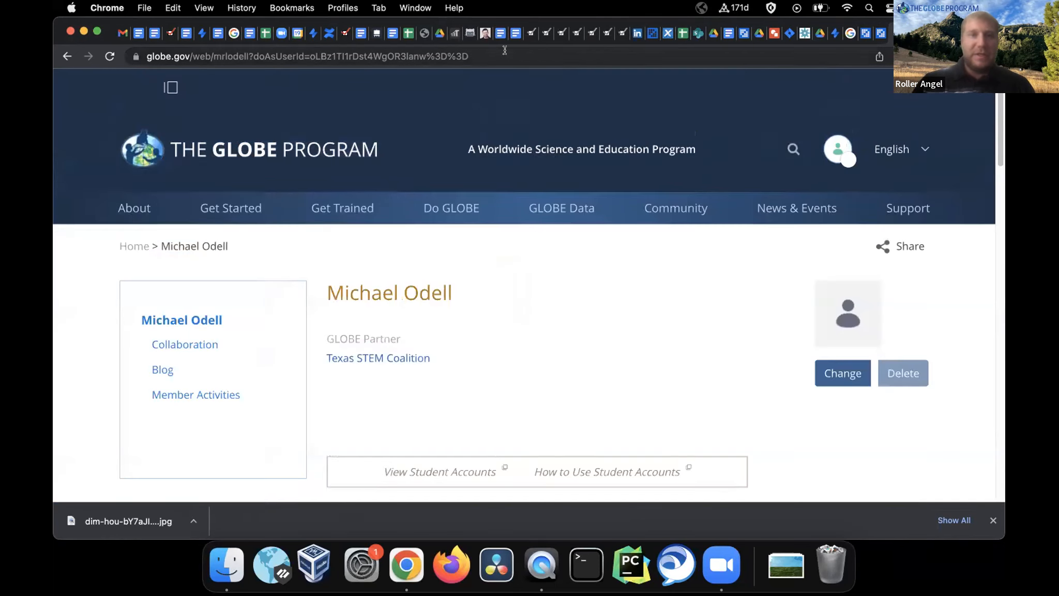
drag(505, 50, 248, 52)
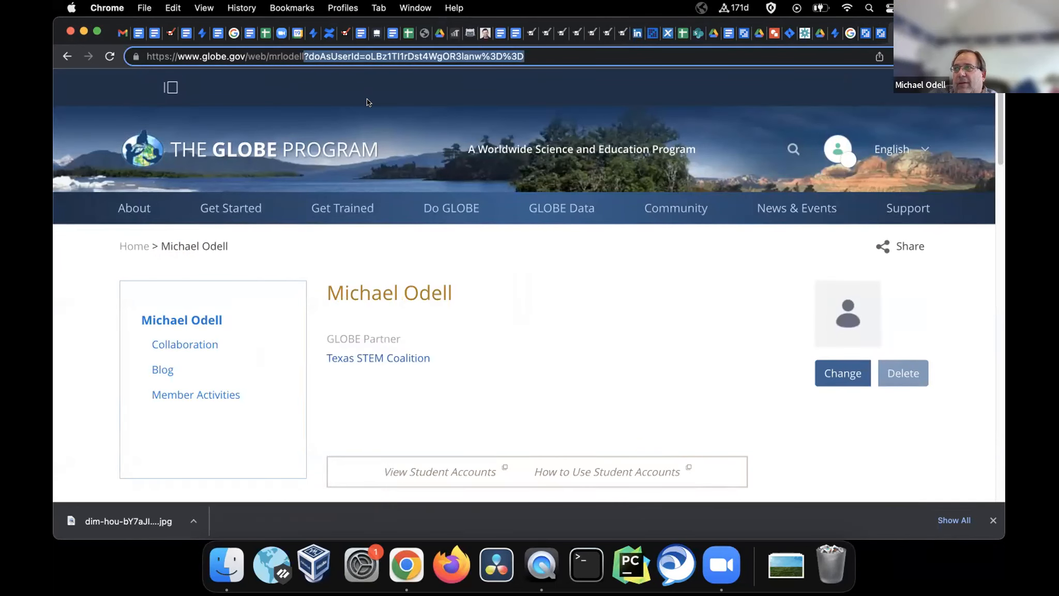
Open the Texas STEM Coalition partner page with the doAsUserId query appended
click(390, 358)
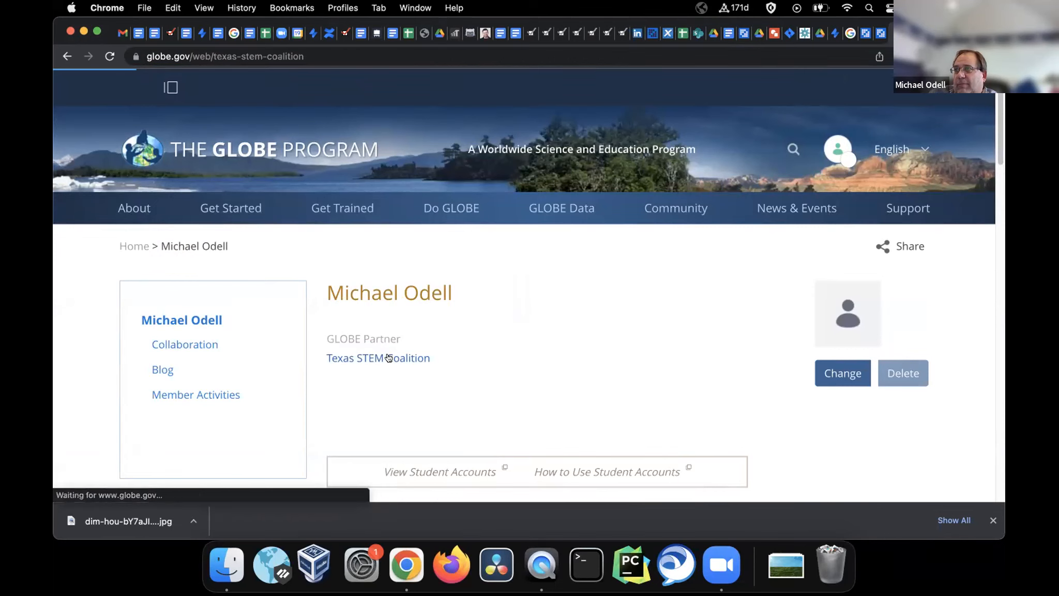
click(321, 51)
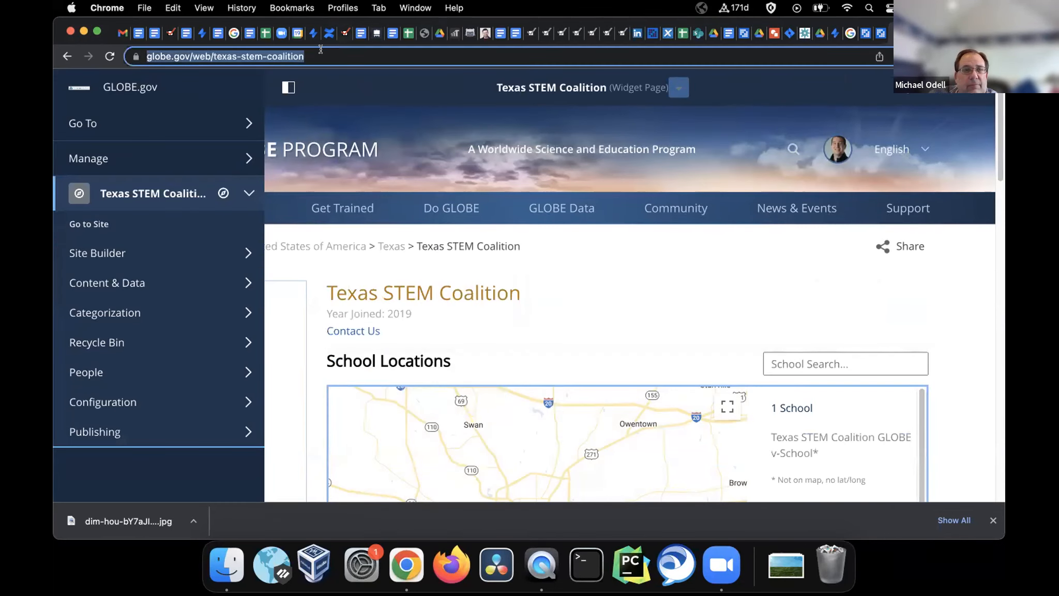
text(?doAsUserId=oLBz1TI1rDst4WgOR3lanw%3D%3D)
key(Return)
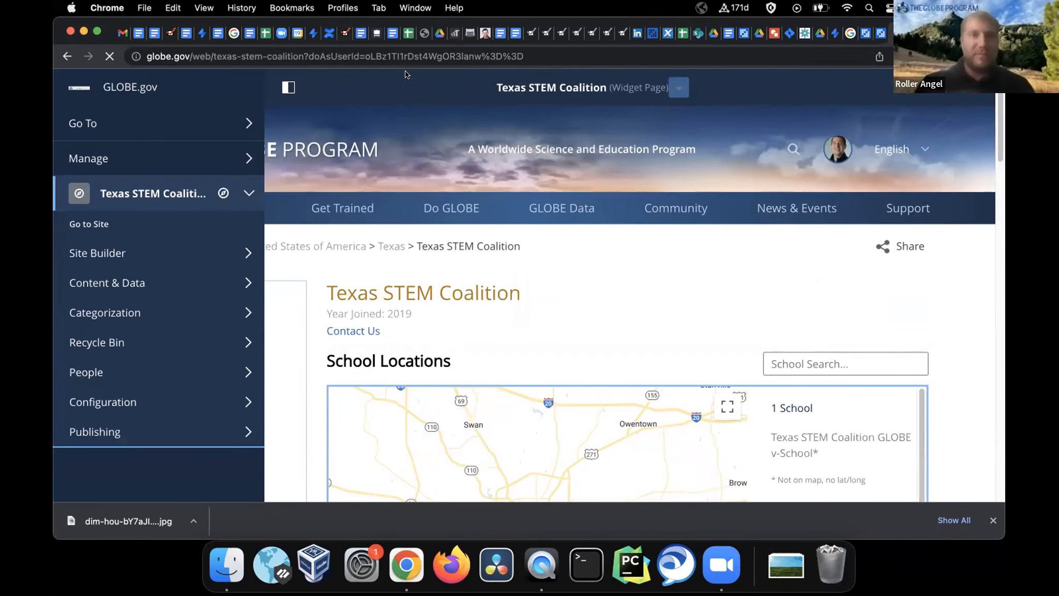
Open the Texas STEM Coalition About & Contacts page and review its About the Partner contact listing
click(195, 343)
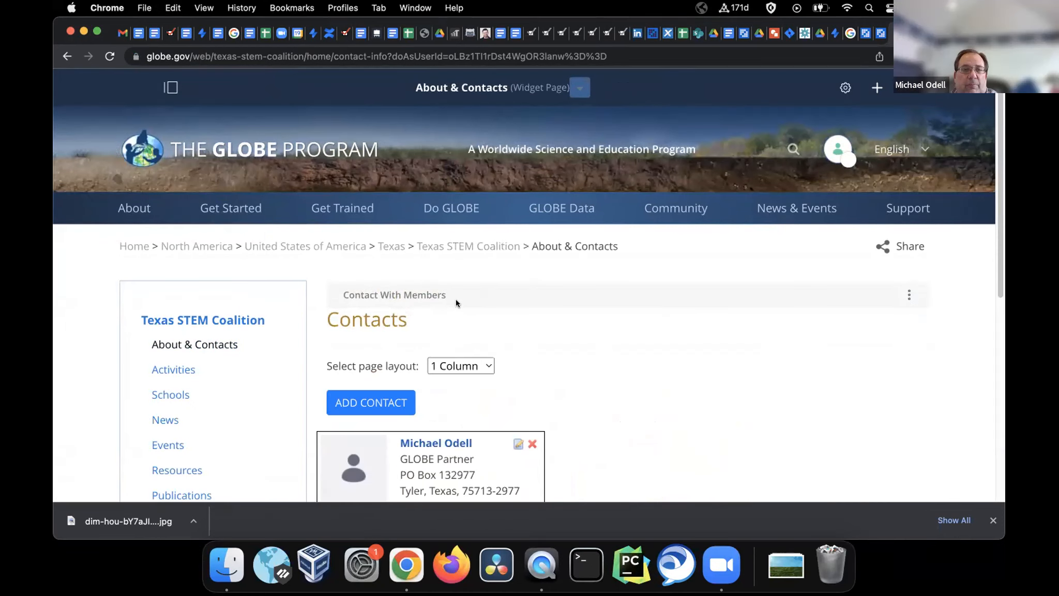
scroll(220, 356, down, 2)
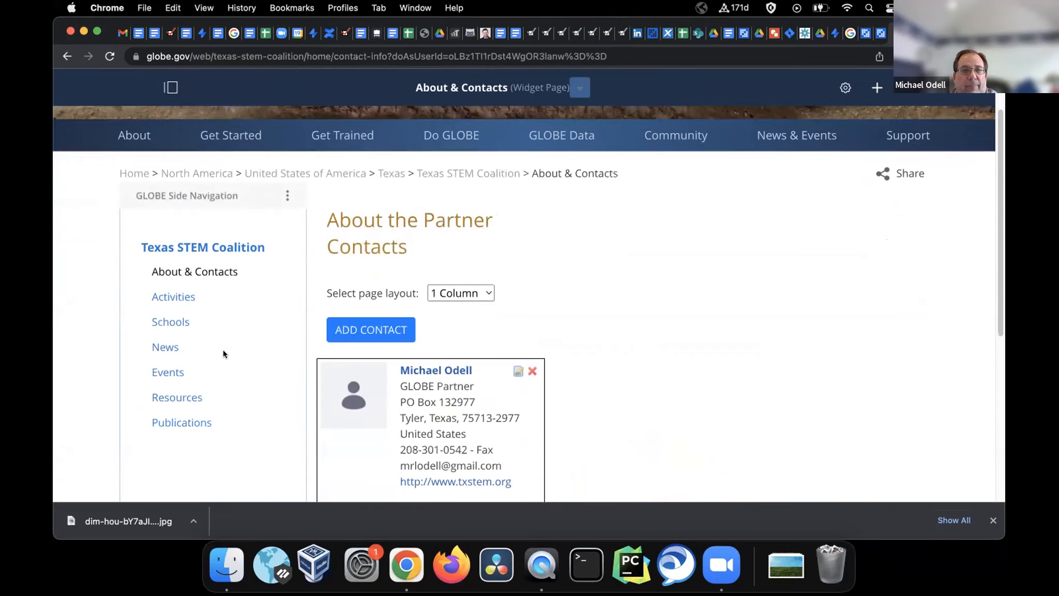
click(200, 222)
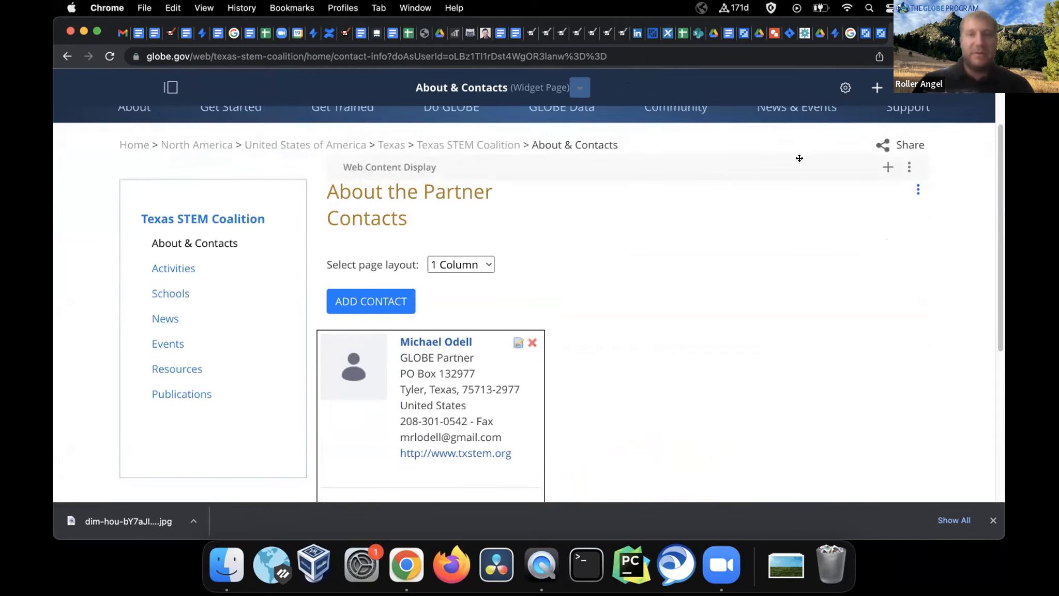
click(918, 190)
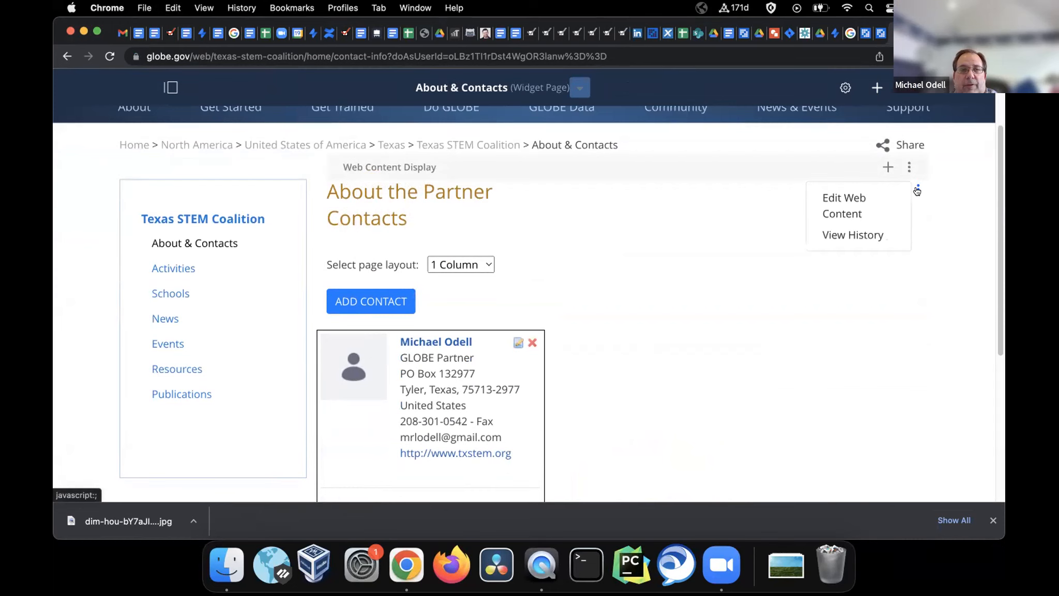
scroll(716, 220, up, 2)
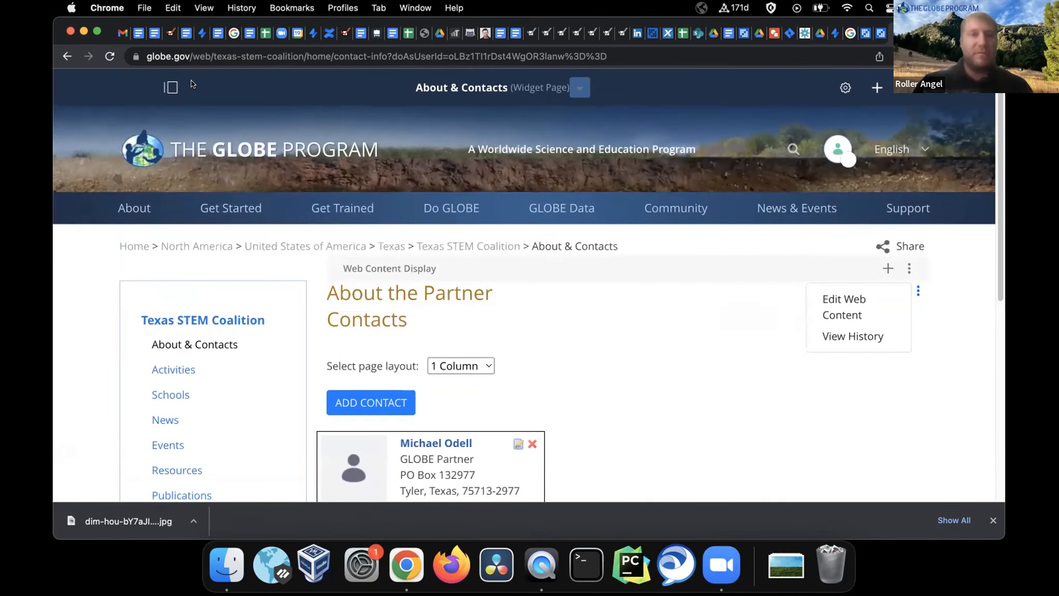
click(170, 89)
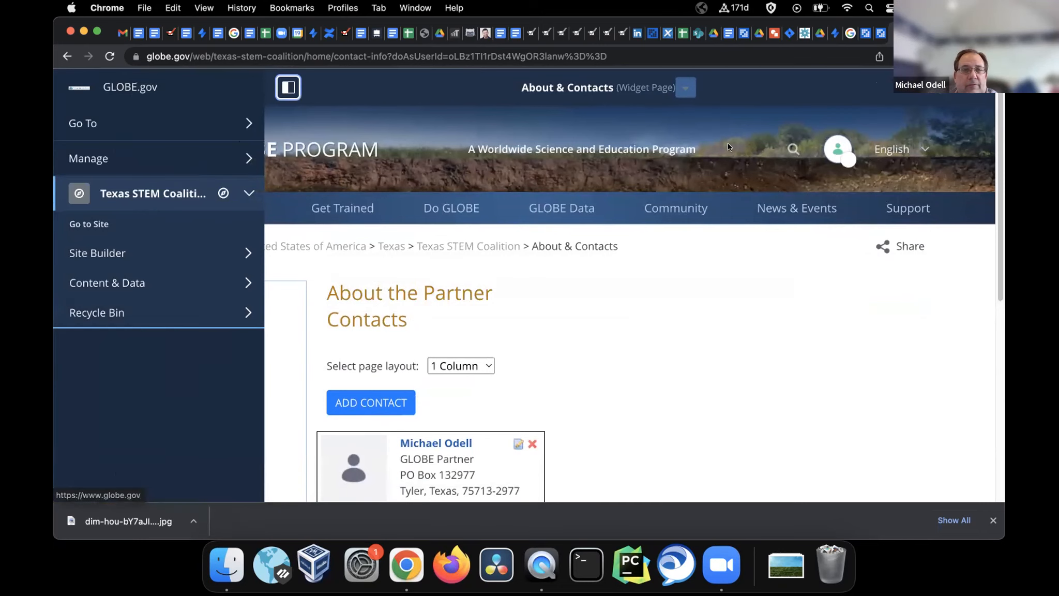
Search users by the partner's e-mail address to find their other GLOBE Partner account at University of Texas at Tyler
click(876, 35)
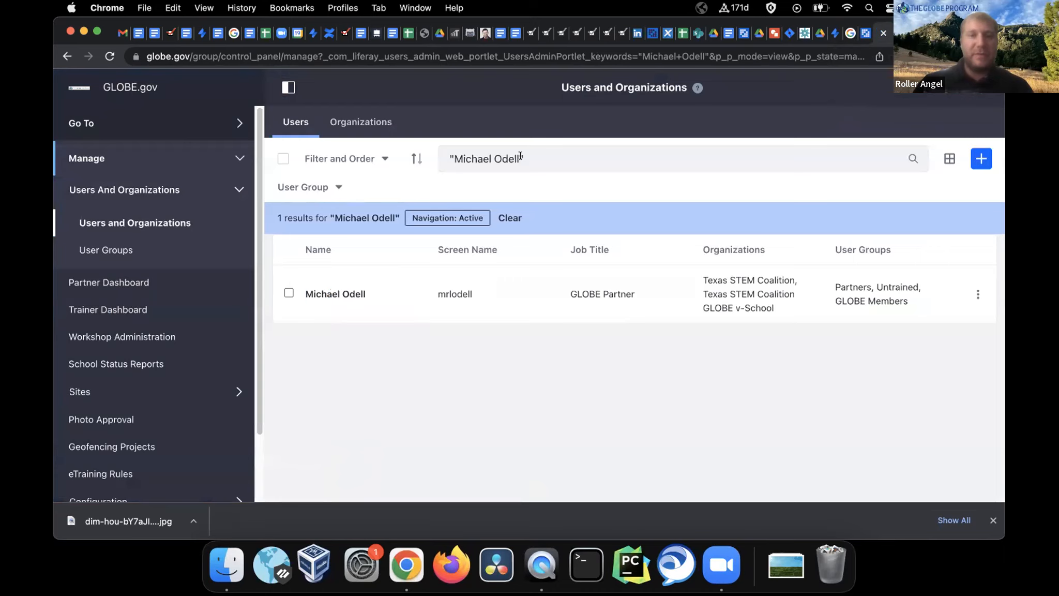
drag(515, 155, 492, 156)
key(BackSpace)
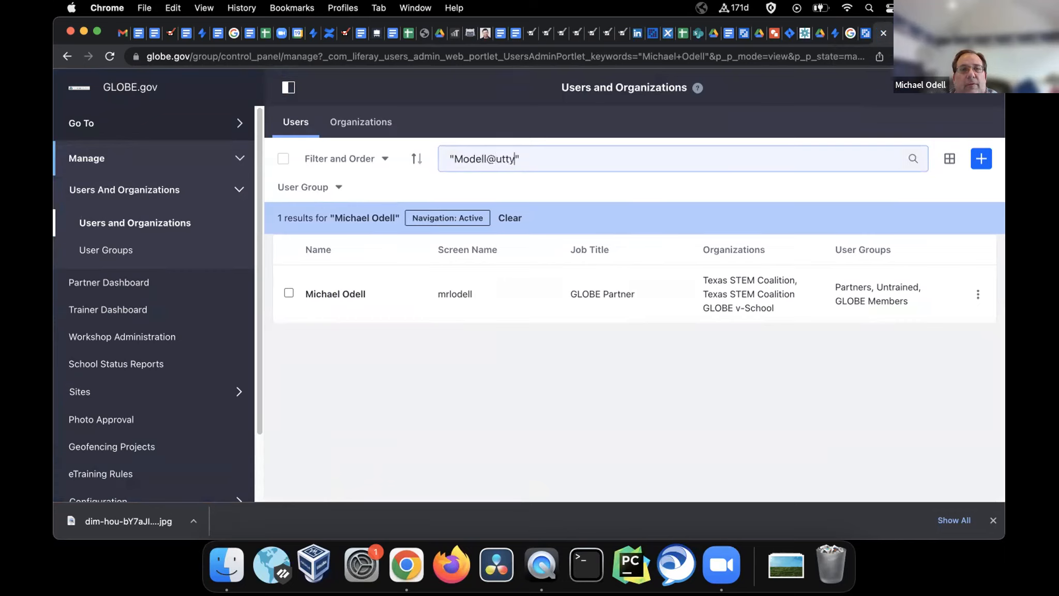
text(du)
key(Return)
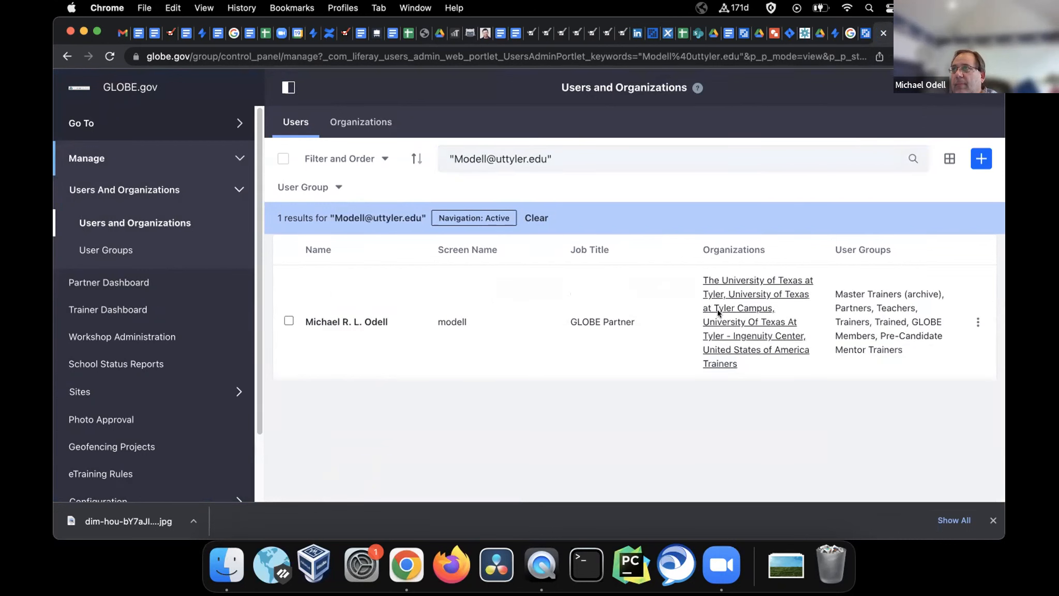
click(977, 322)
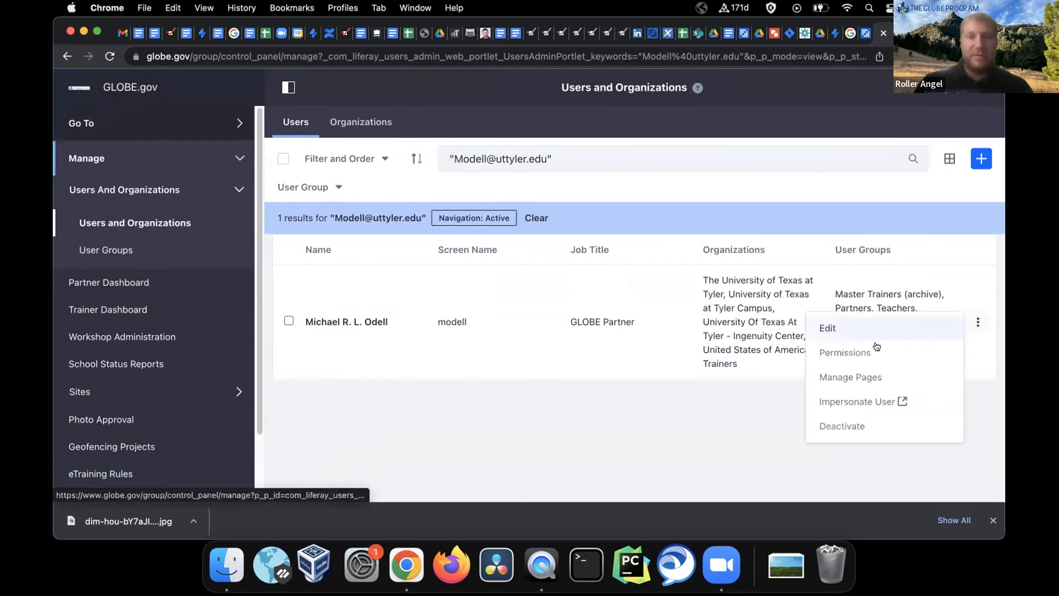
click(848, 401)
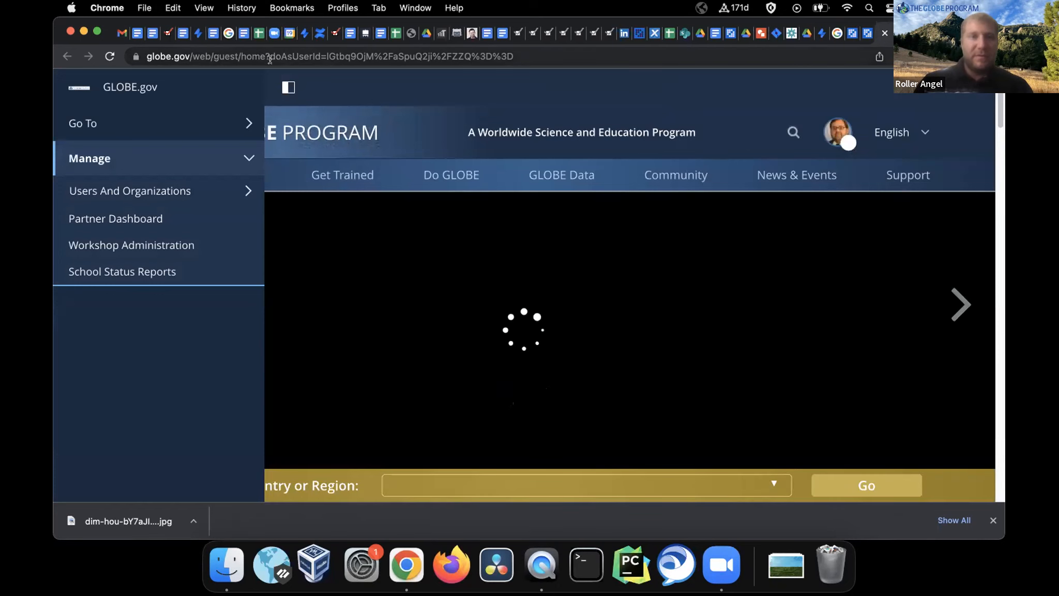
Copy the impersonation query, then go from the impersonated user's My Page to The University of Texas at Tyler
drag(265, 56, 522, 46)
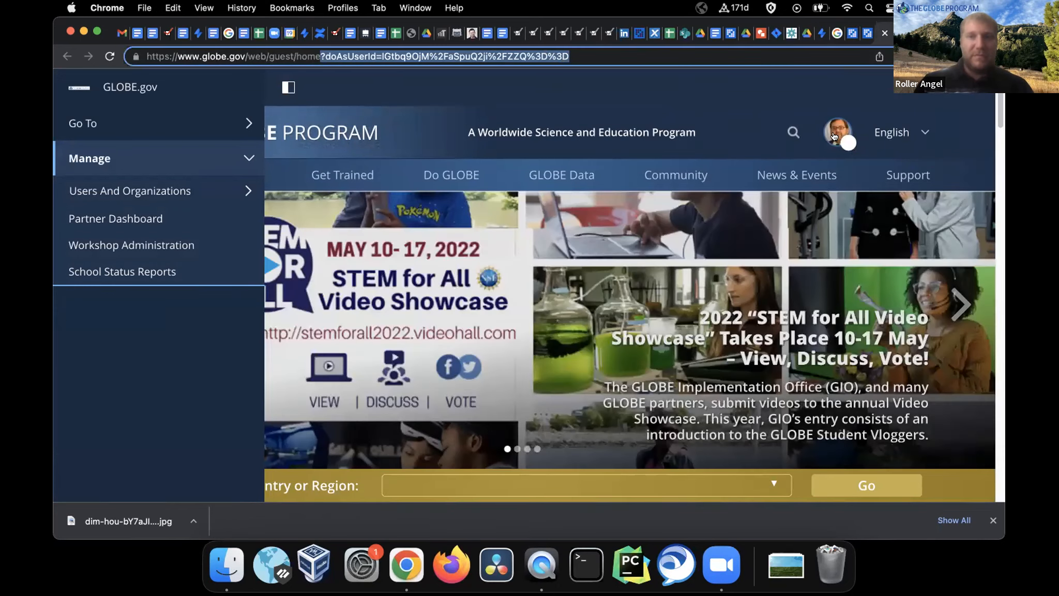
click(833, 133)
click(833, 134)
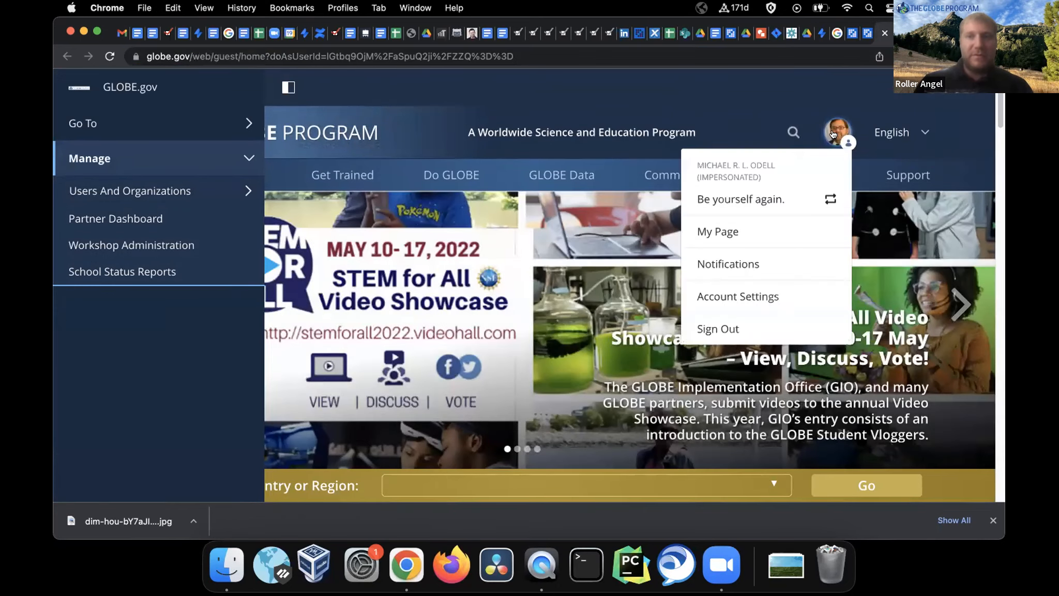
click(718, 231)
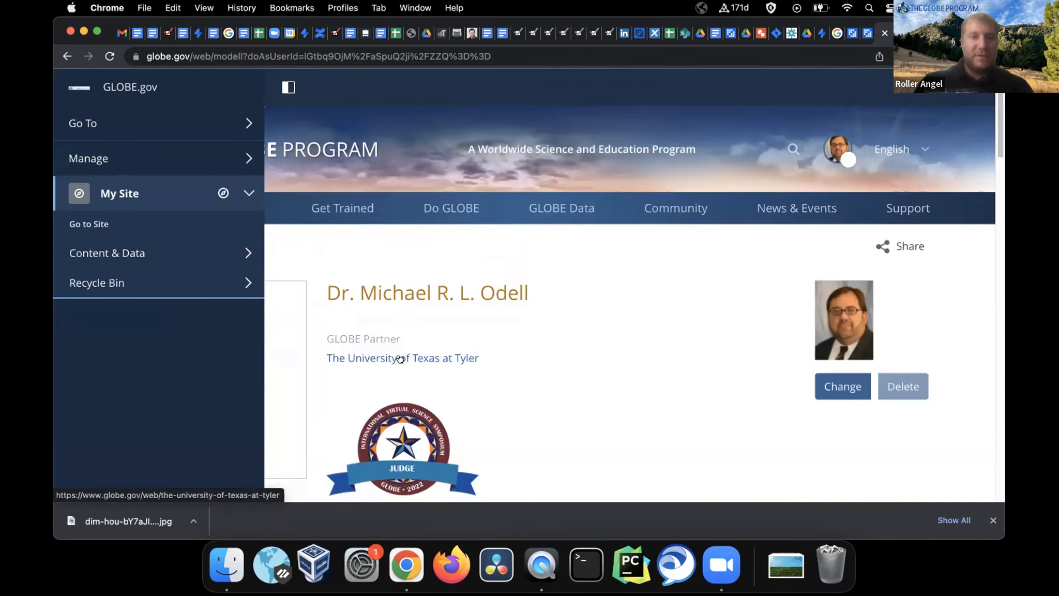
click(400, 358)
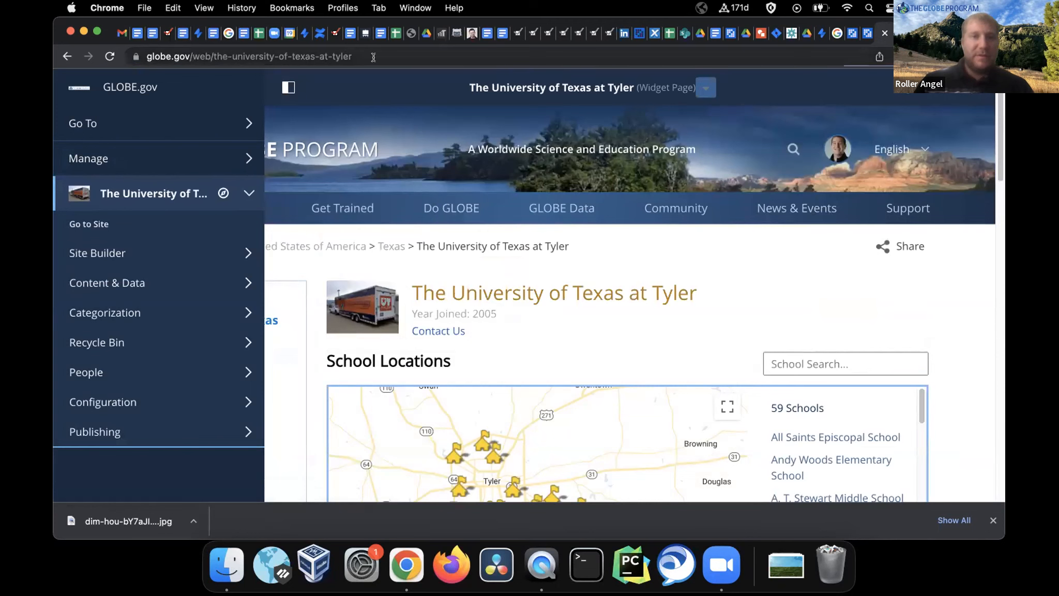
Reload the partner page with the doAsUserId query appended and open its About & Contacts page
click(374, 57)
key(super+v)
key(Return)
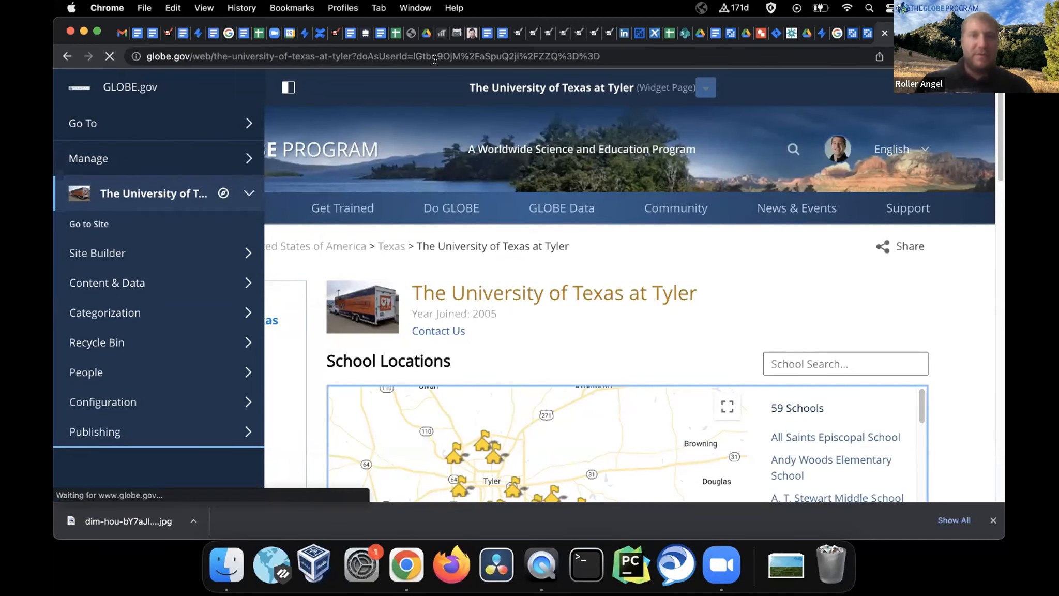
click(190, 359)
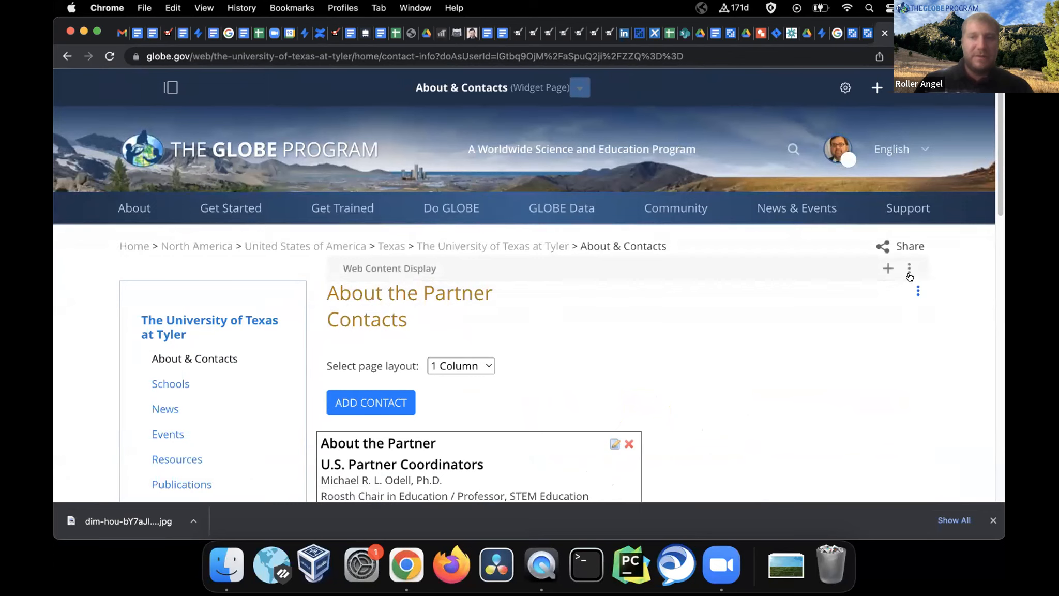
View the About the Partner web content's contactinfo in the editor, then return to About & Contacts
click(914, 290)
click(847, 300)
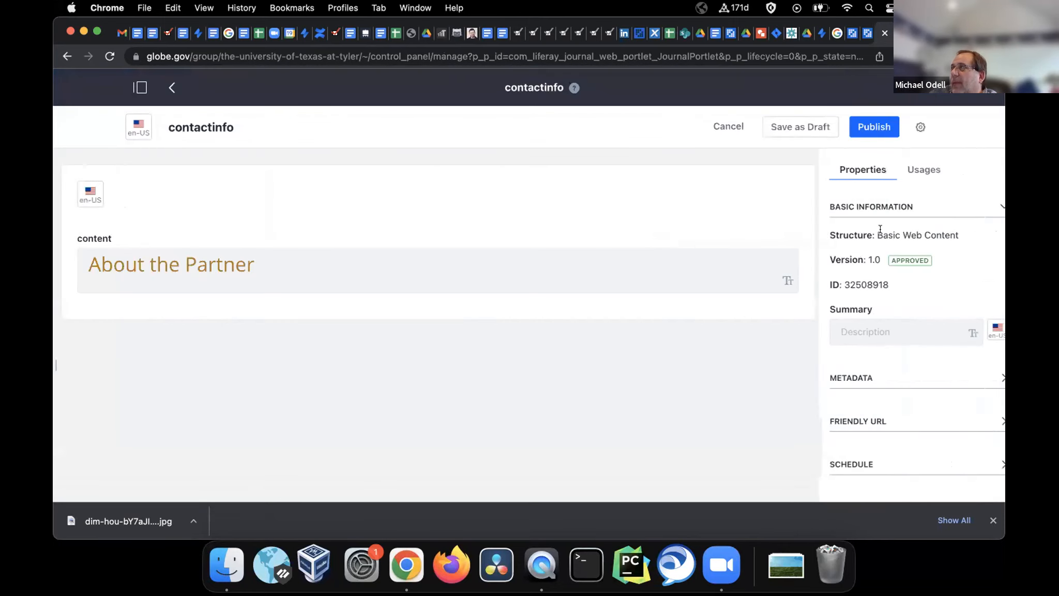
click(170, 88)
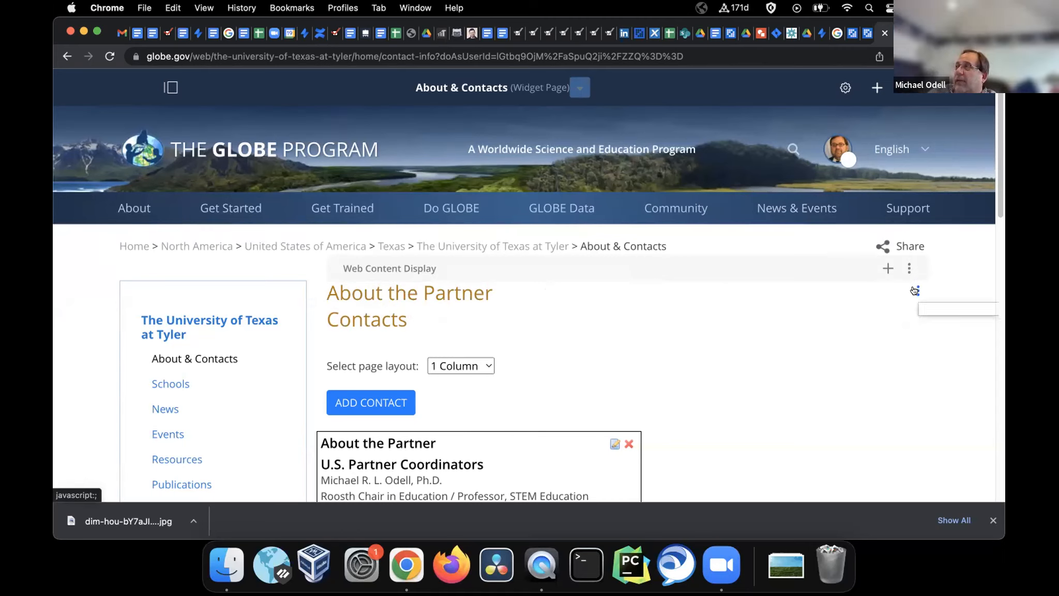
click(916, 290)
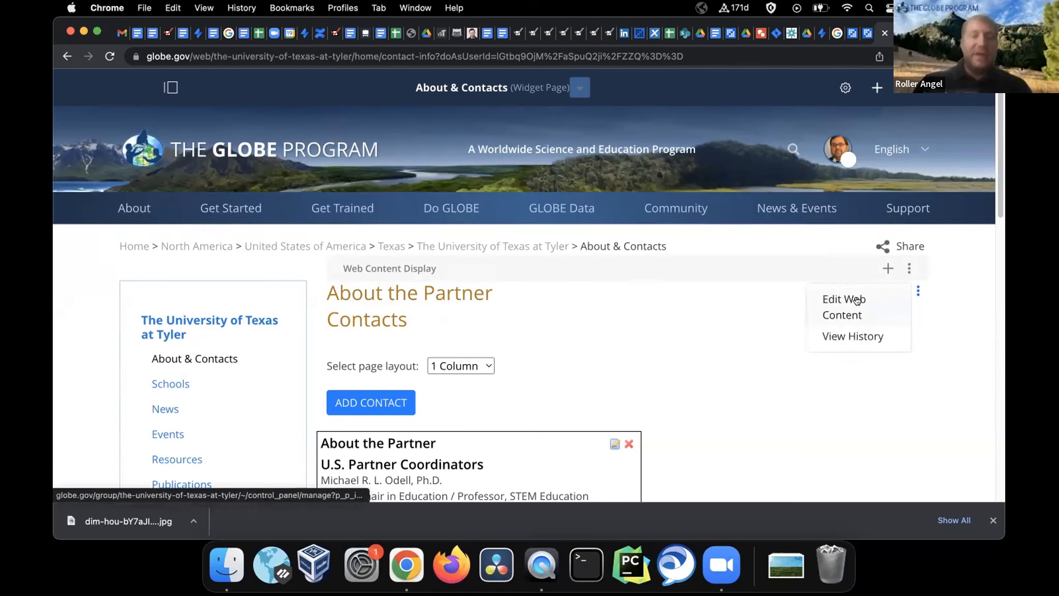
click(965, 285)
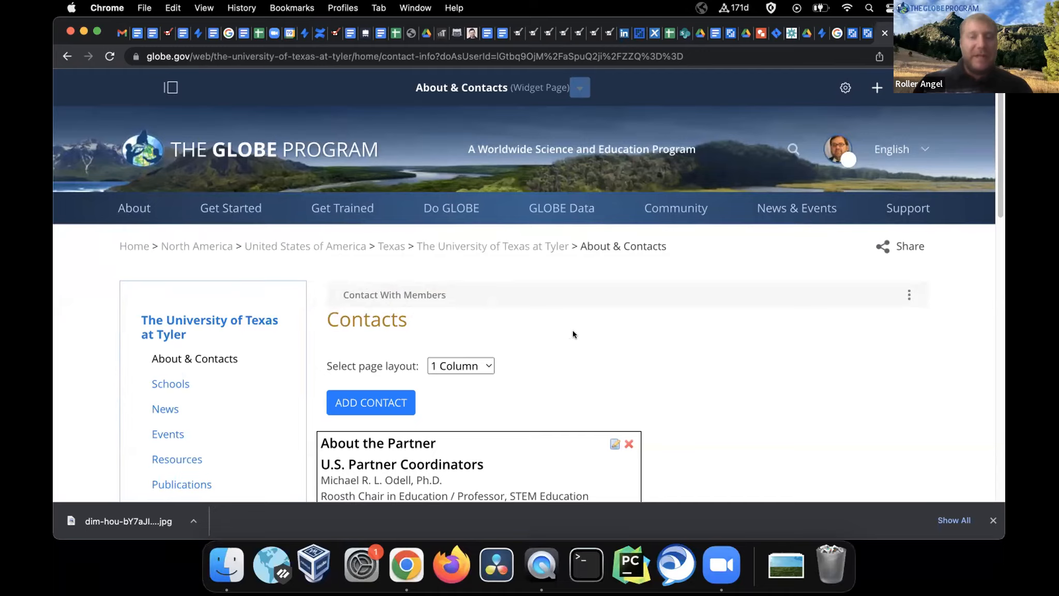
scroll(578, 331, down, 10)
scroll(578, 331, up, 10)
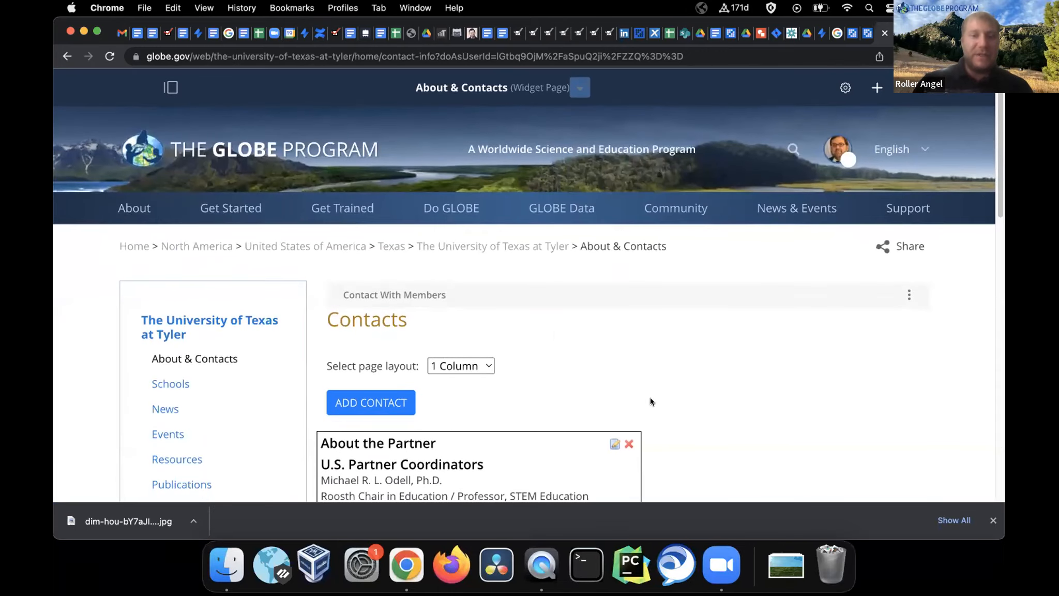
scroll(650, 402, down, 2)
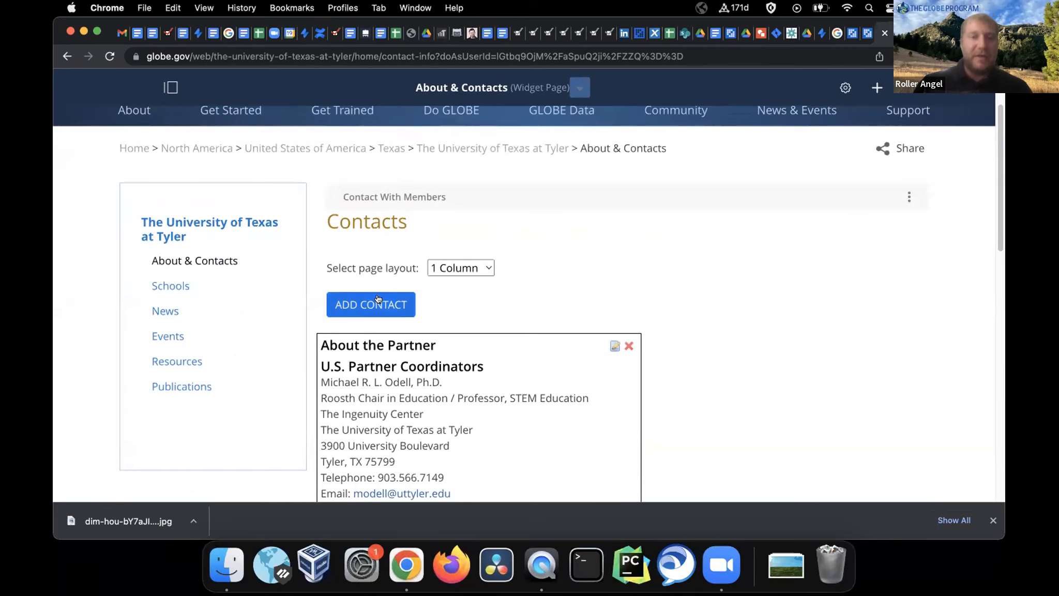
scroll(440, 212, up, 1)
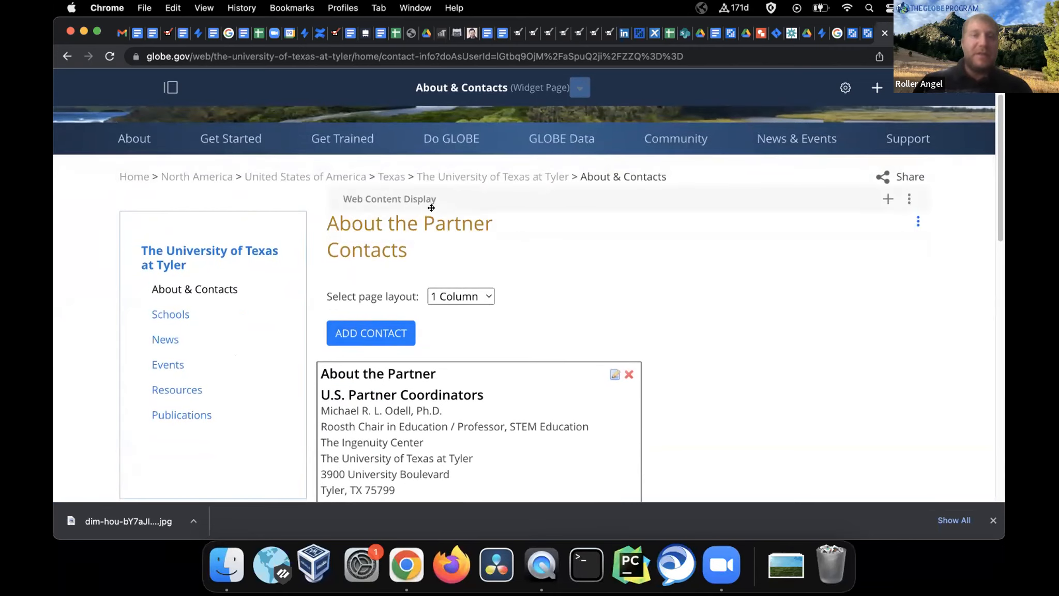
drag(429, 198, 423, 389)
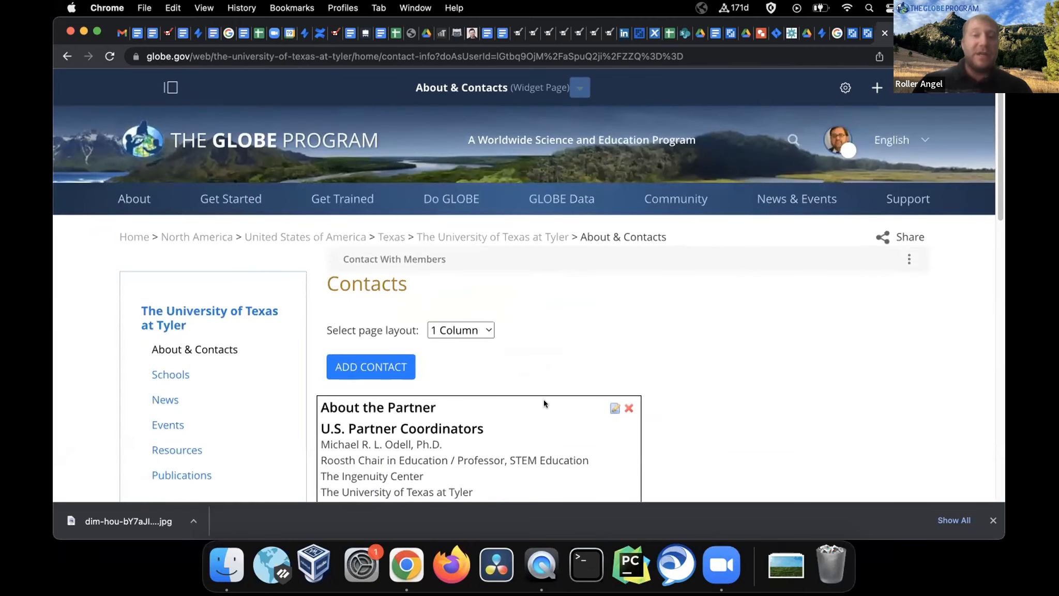
scroll(544, 399, down, 15)
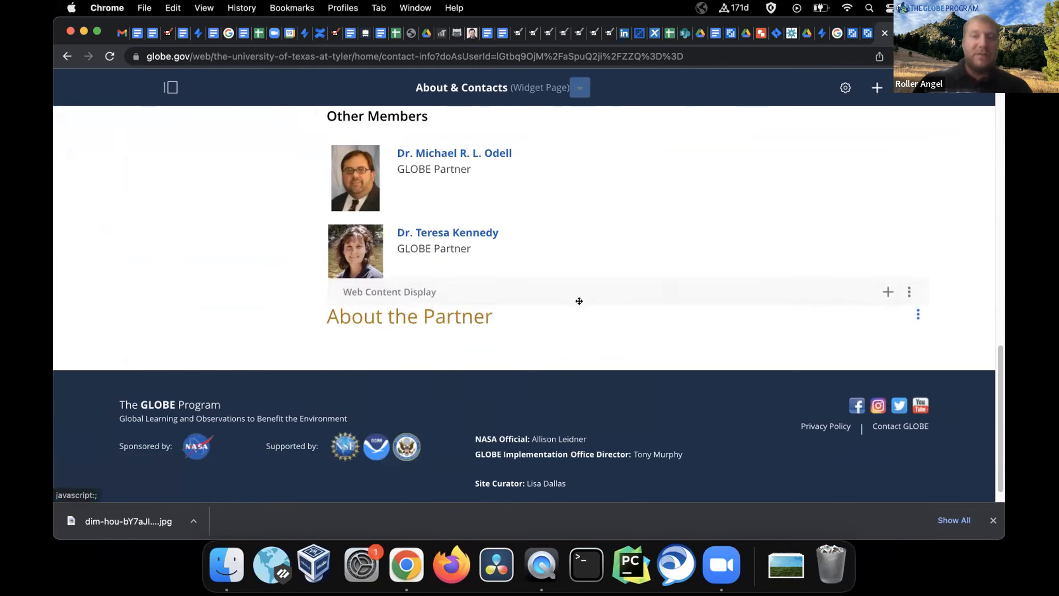
drag(521, 289, 500, 130)
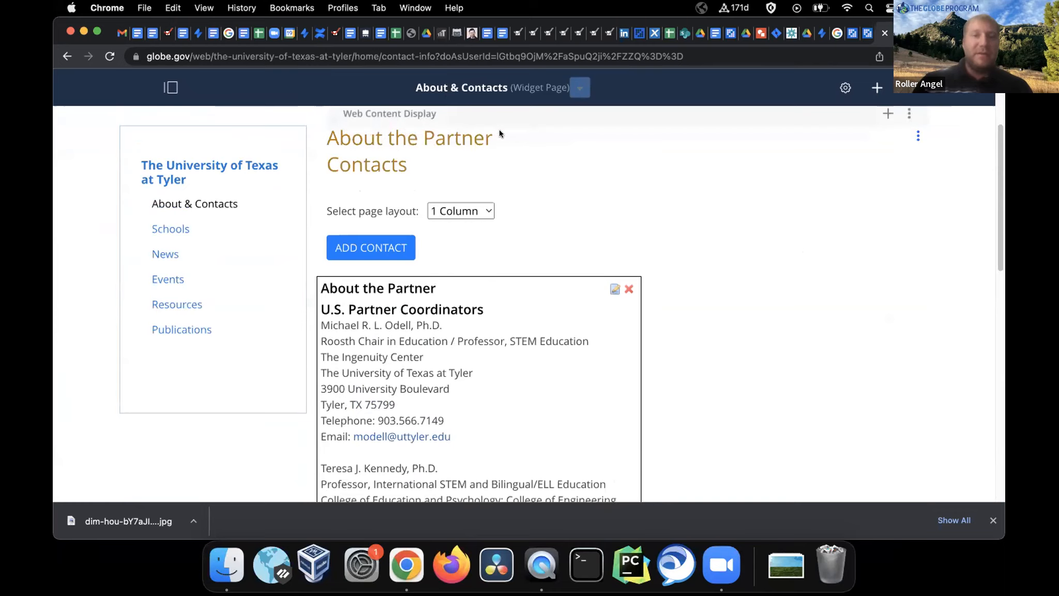
scroll(544, 142, up, 3)
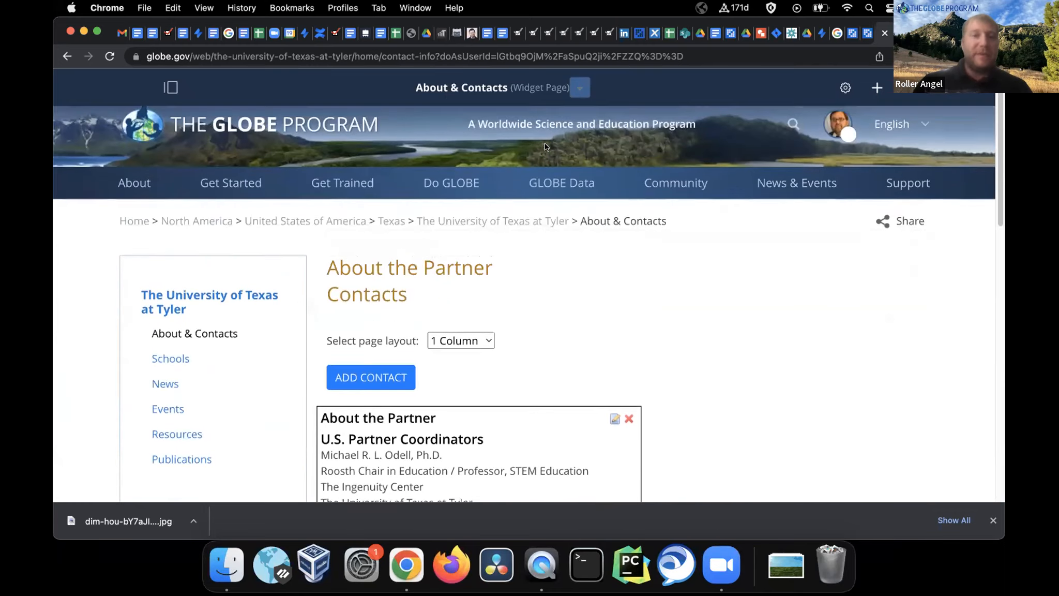
scroll(544, 142, up, 1)
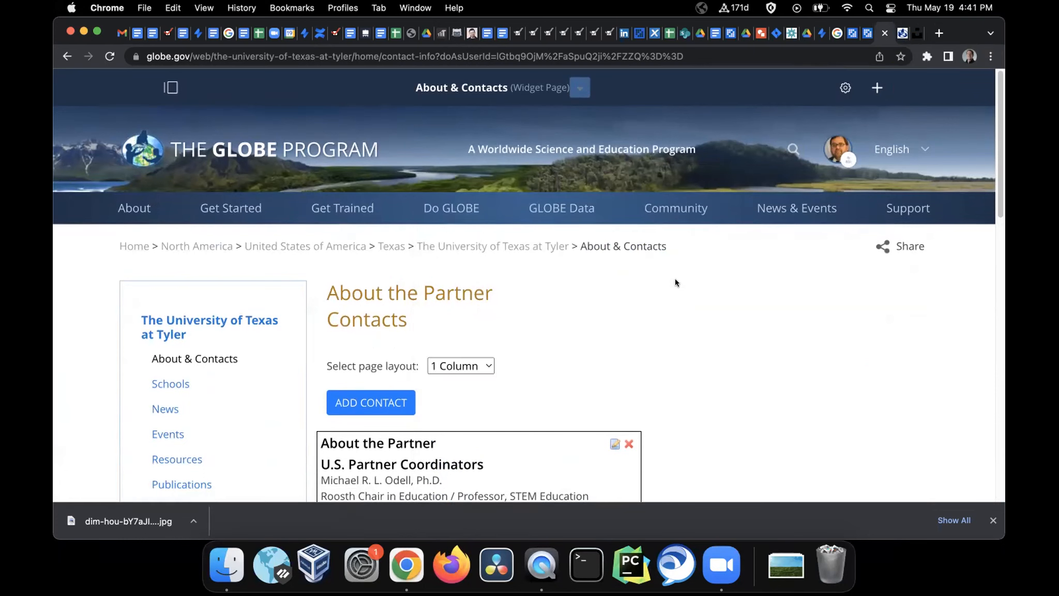
scroll(676, 280, down, 4)
scroll(676, 280, up, 3)
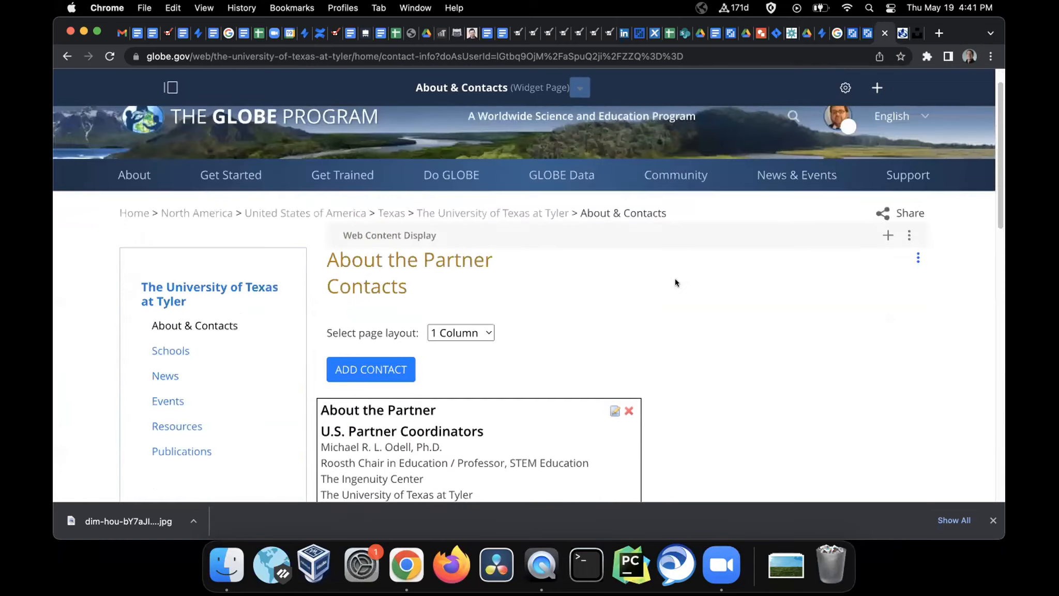
scroll(676, 278, up, 1)
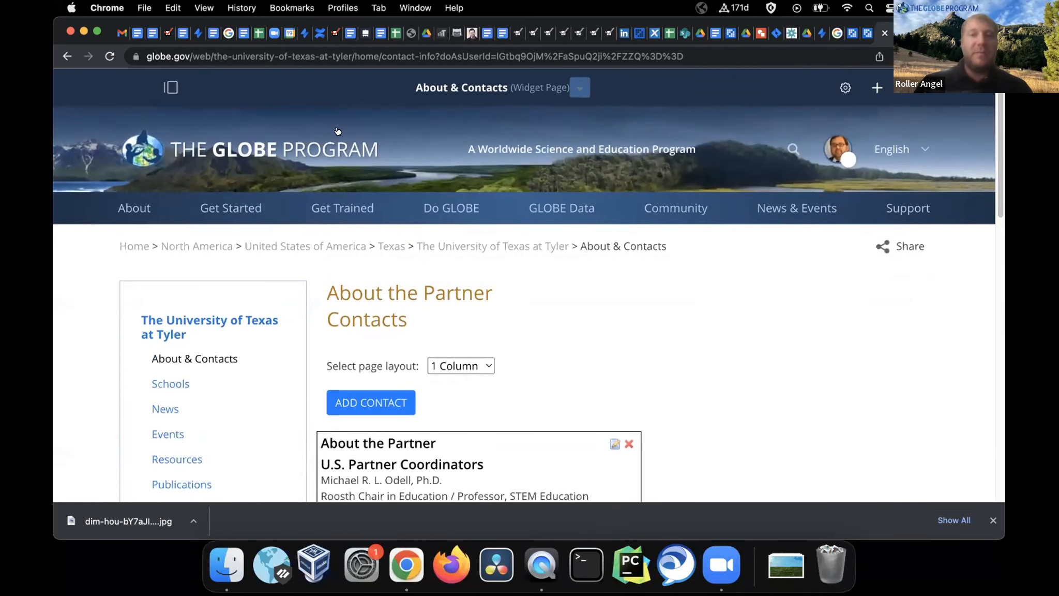
Open Manage > Users and Organizations and browse the Organizations list of 73 school organizations
click(168, 89)
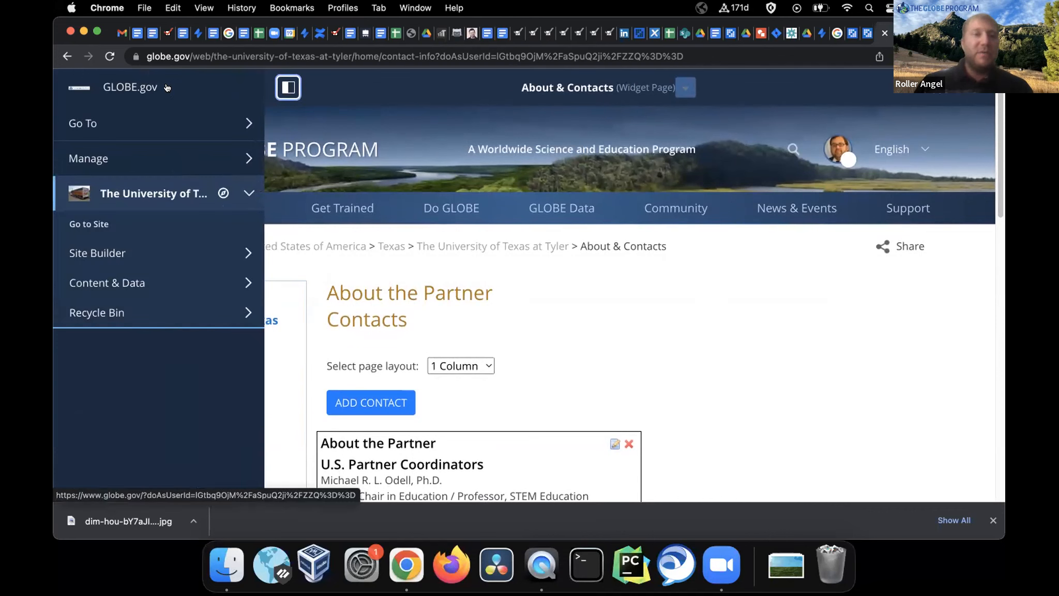
click(105, 159)
click(134, 191)
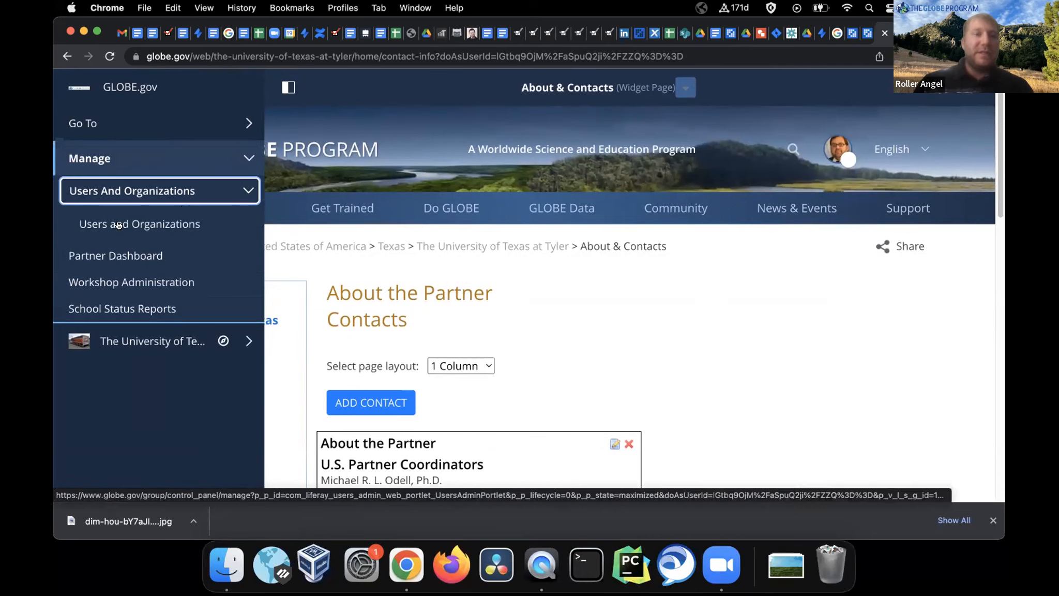
click(151, 224)
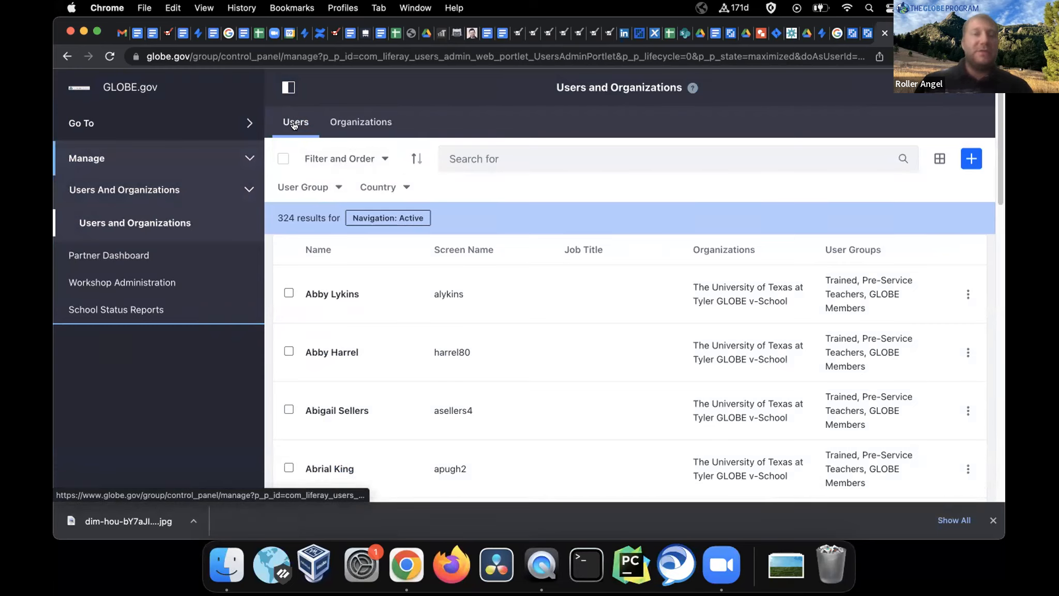
click(372, 124)
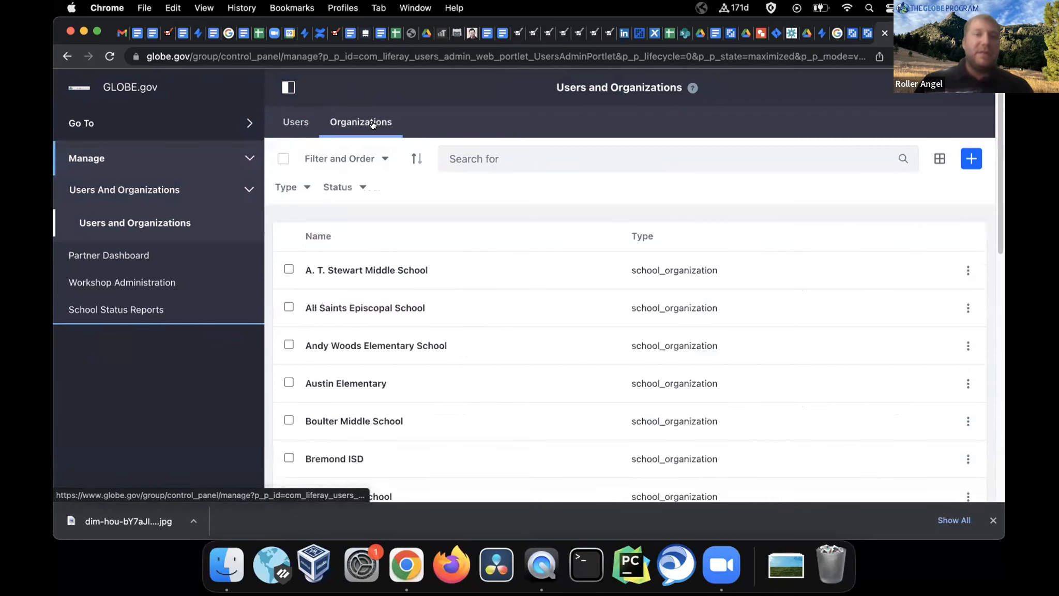
scroll(483, 255, down, 2)
scroll(484, 259, down, 4)
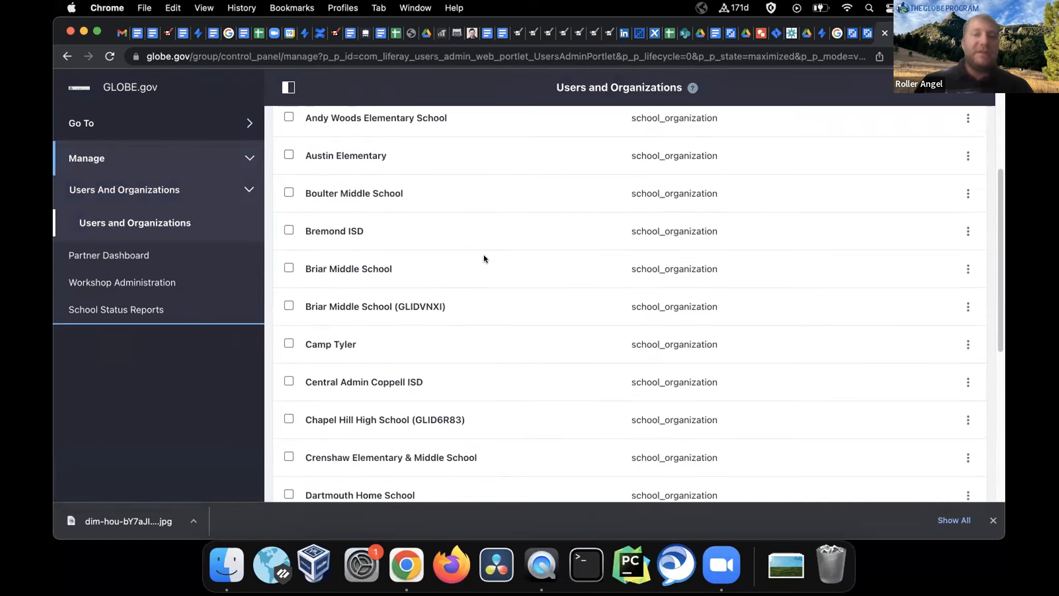
scroll(641, 163, up, 5)
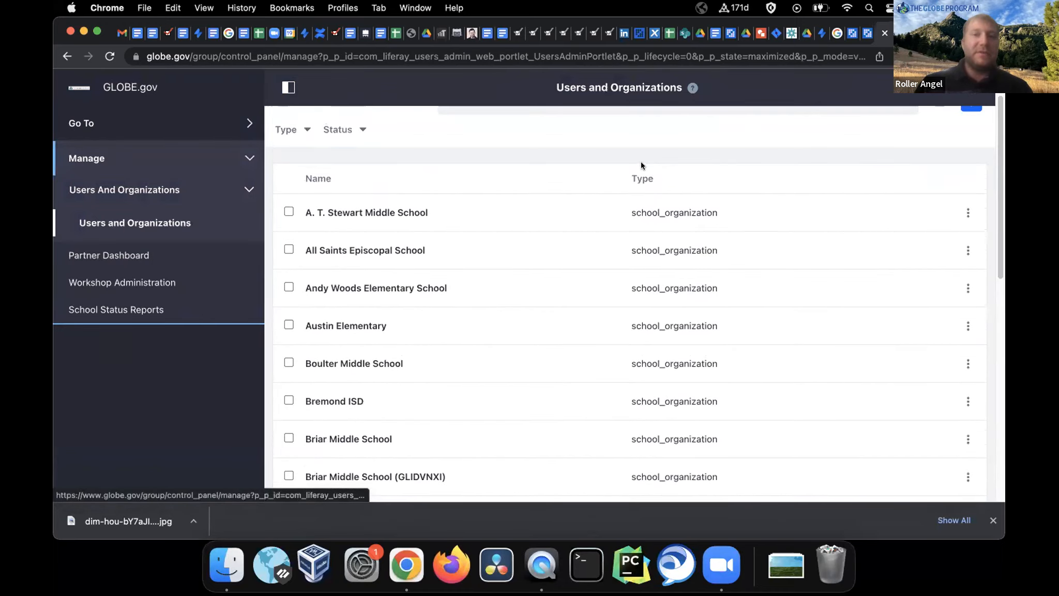
scroll(653, 214, down, 3)
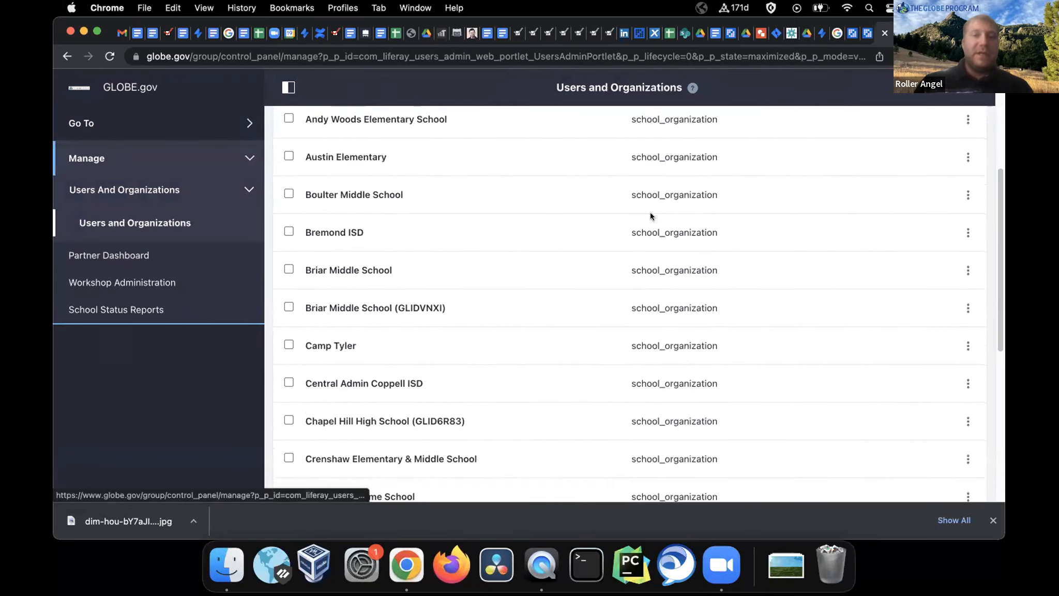
scroll(652, 213, up, 5)
scroll(669, 241, down, 10)
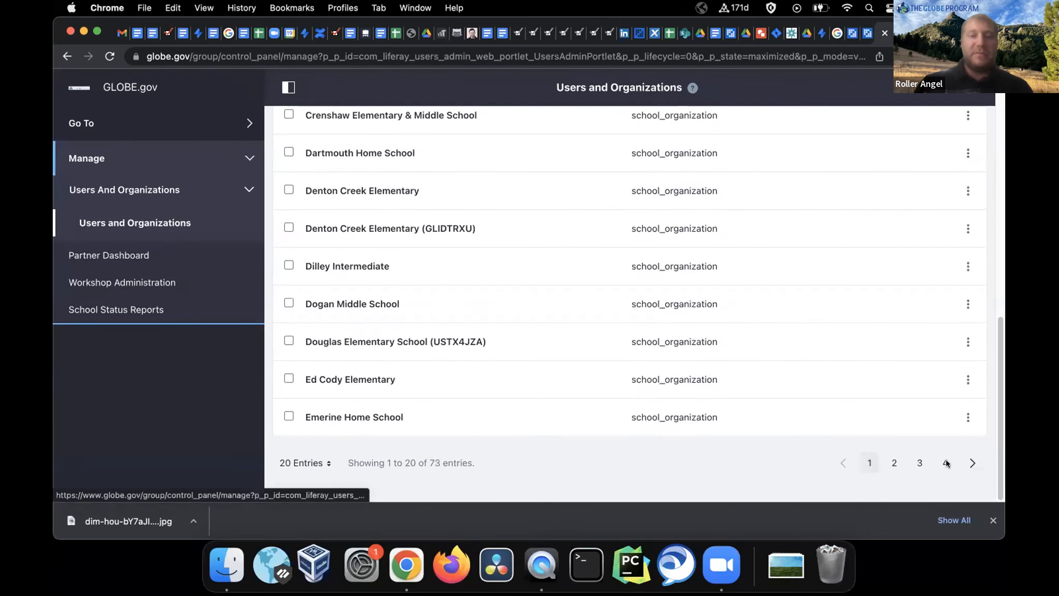
scroll(330, 217, up, 10)
Filter organizations to type Partner Organization and open The University of Texas at Tyler
click(297, 185)
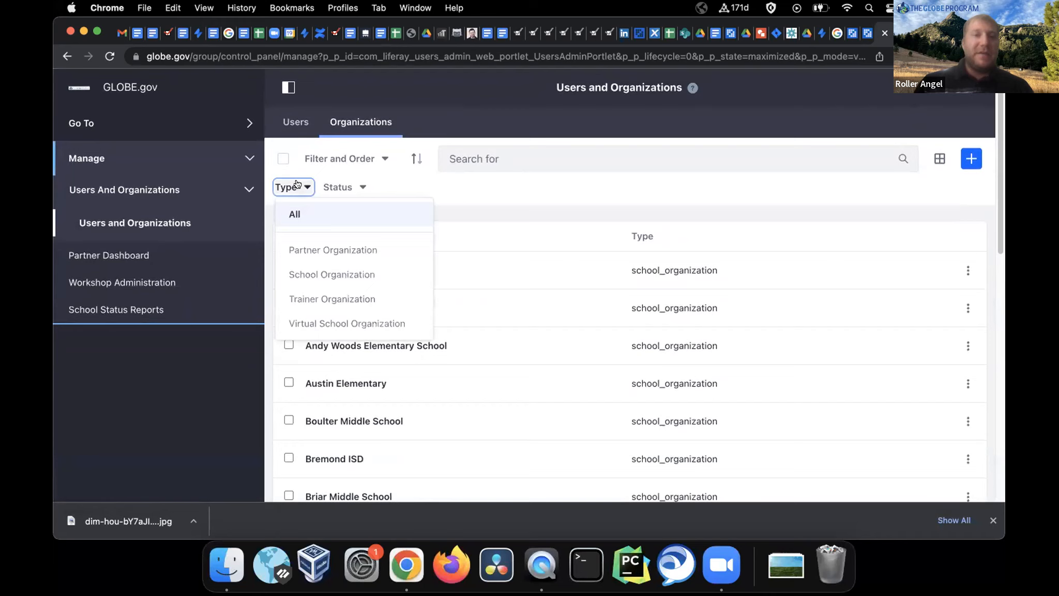
click(326, 248)
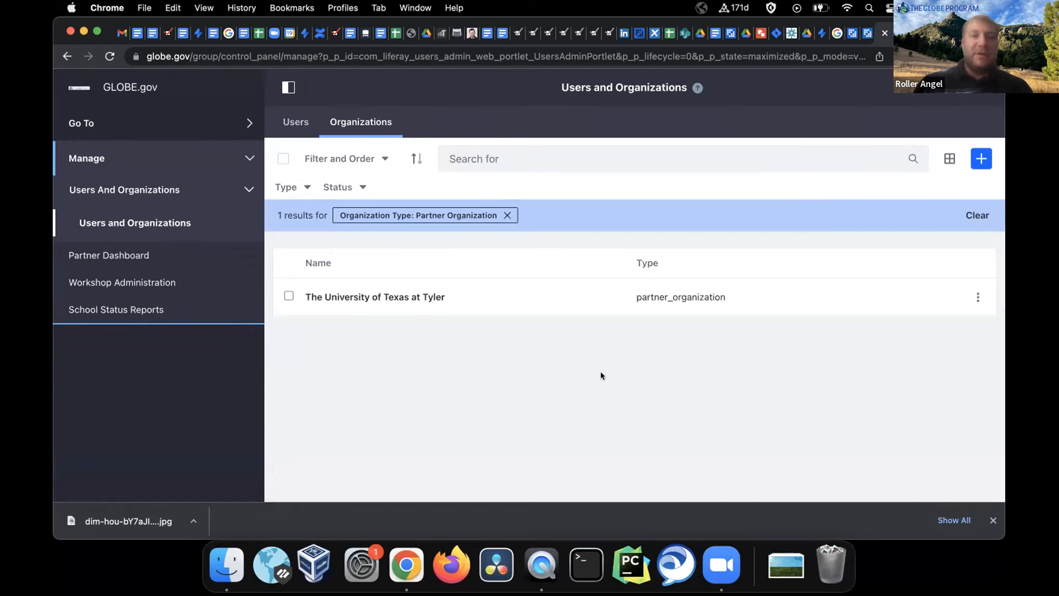
click(369, 299)
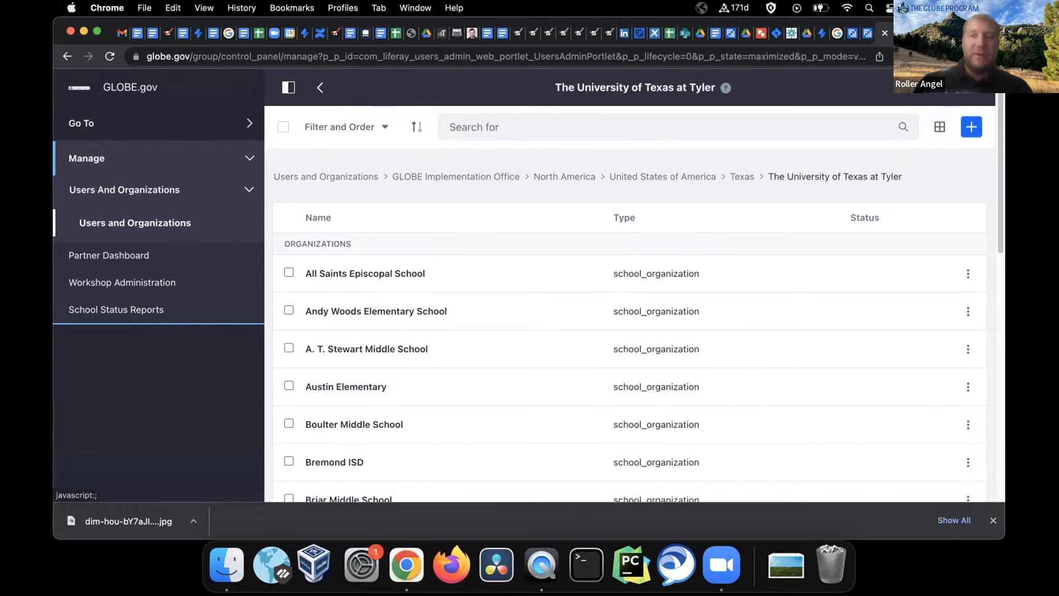
Review The University of Texas at Tyler's edit form: active partner_organization under Texas, joined GLOBE 2005
click(972, 87)
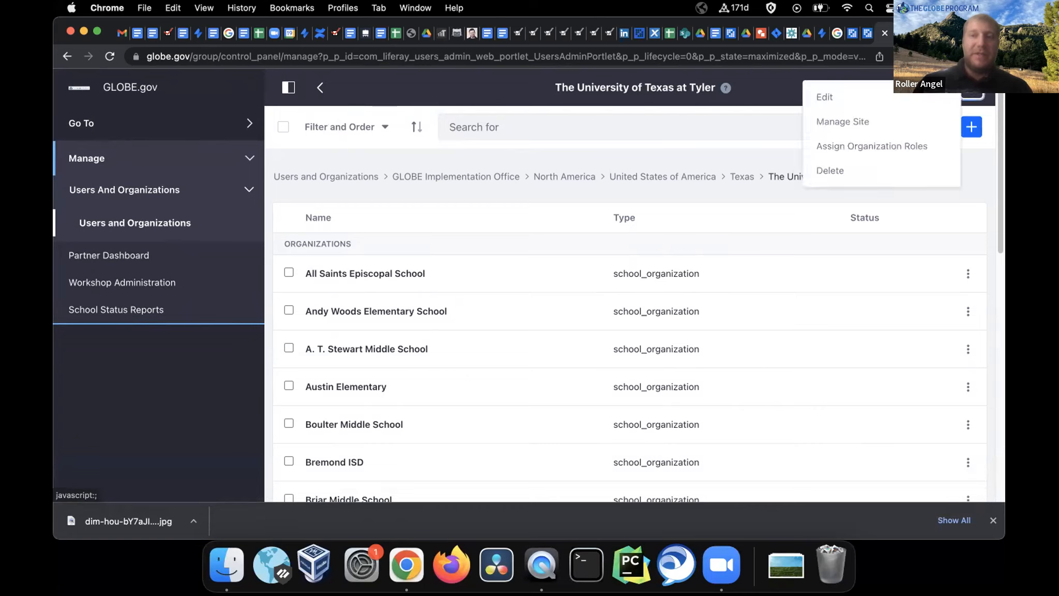
click(832, 89)
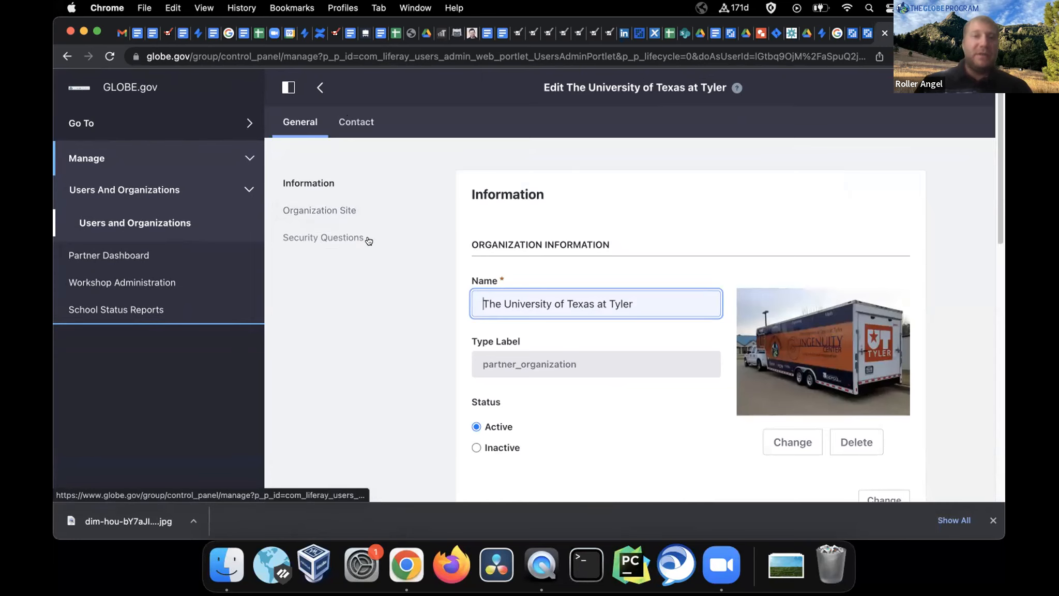
scroll(524, 258, down, 10)
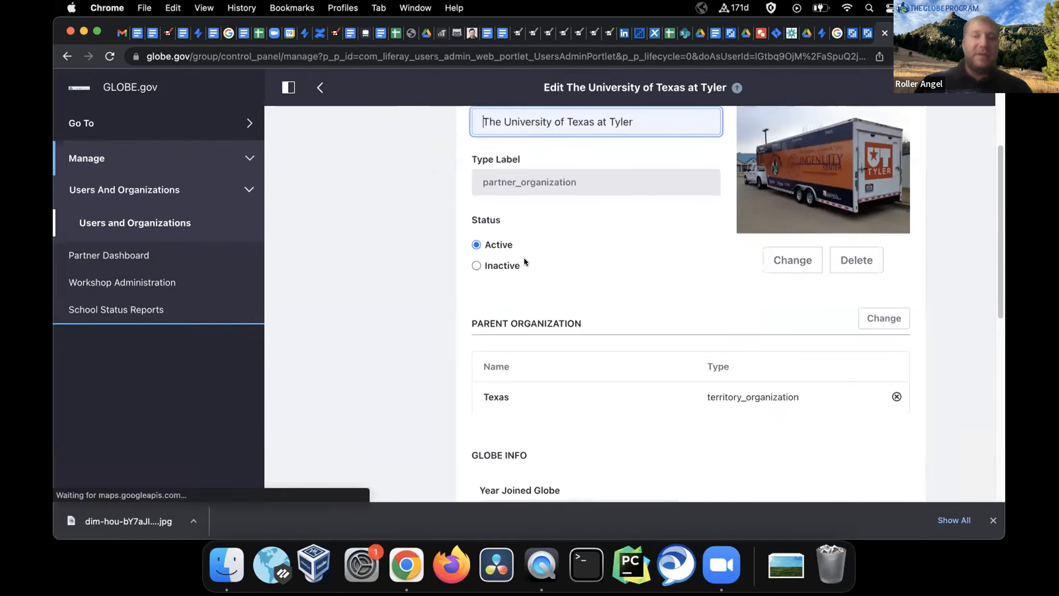
scroll(525, 259, down, 4)
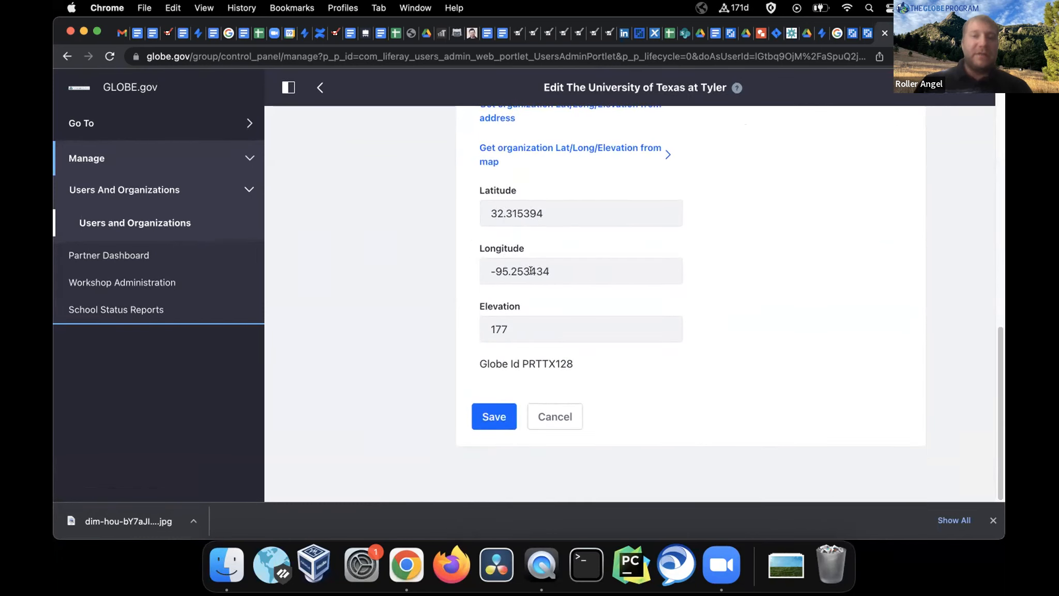
scroll(531, 271, up, 13)
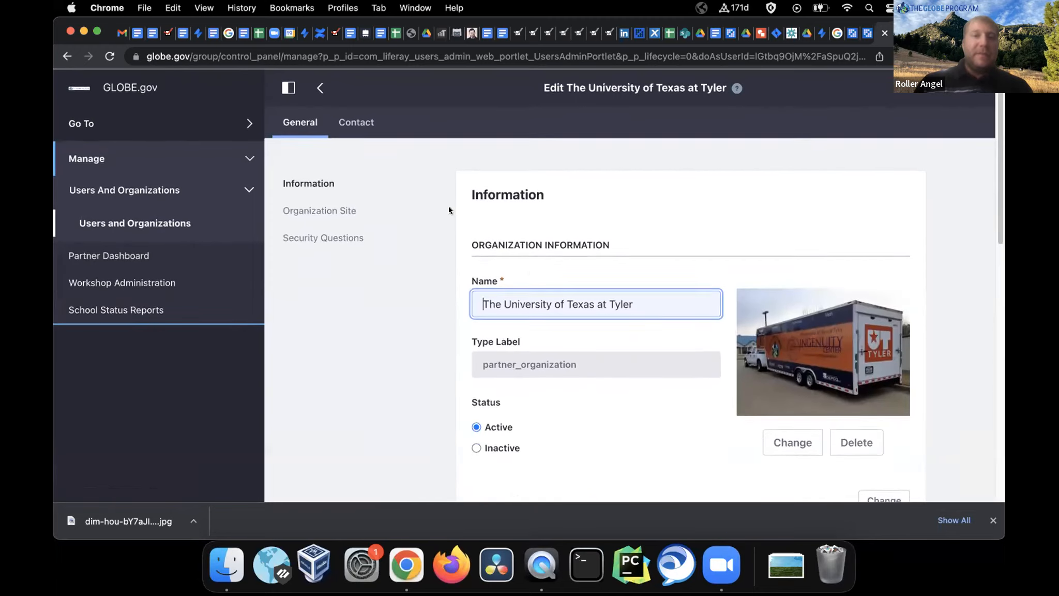
scroll(457, 226, down, 15)
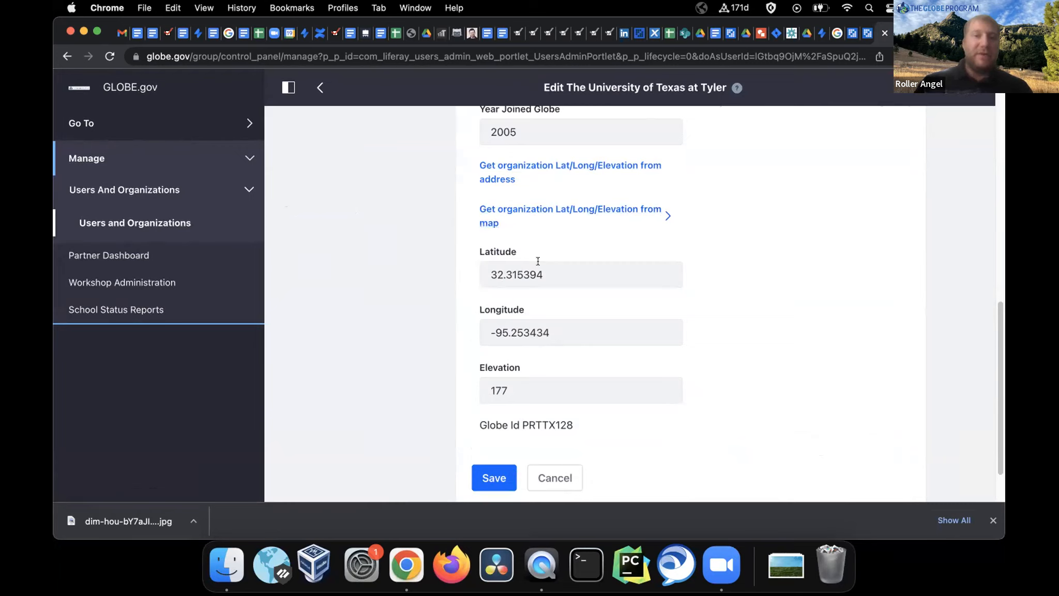
scroll(538, 260, up, 3)
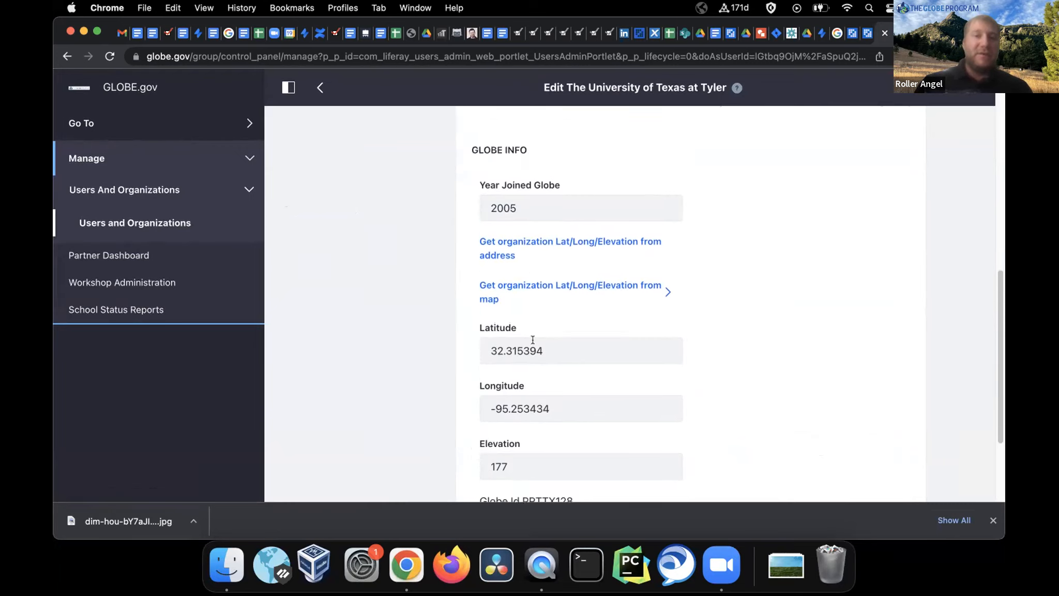
click(522, 244)
scroll(523, 239, up, 3)
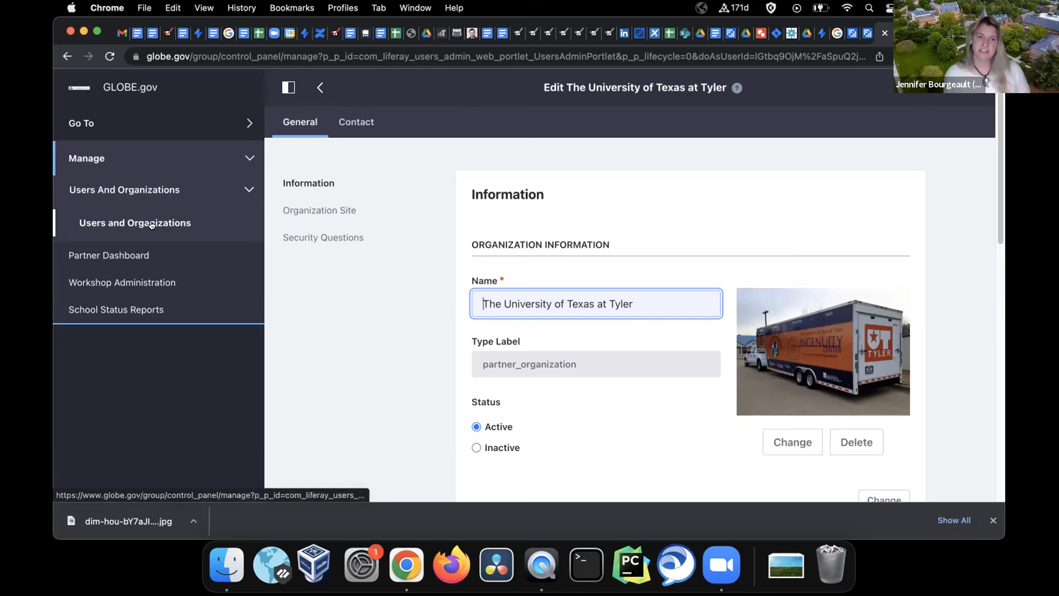
click(320, 88)
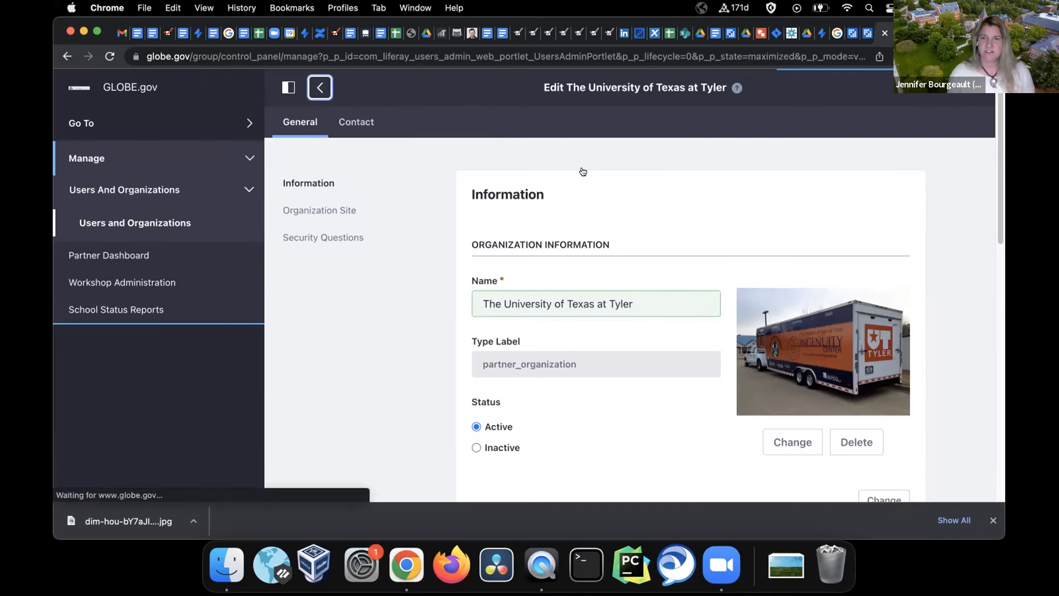
Return to the filtered partner organization list, then review the Texas STEM Coalition About & Contacts page
click(312, 86)
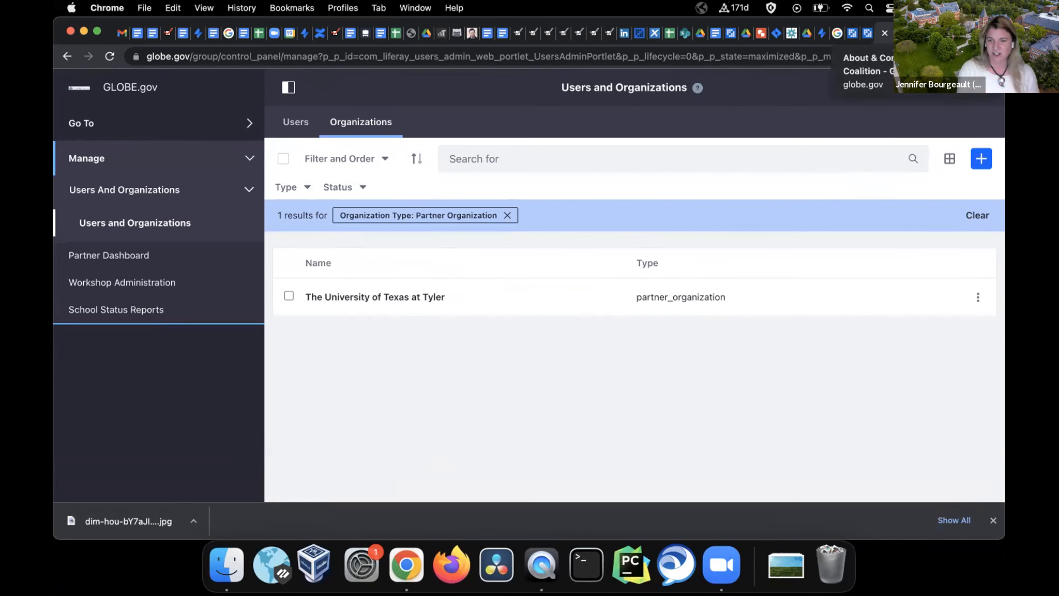
click(901, 33)
click(288, 87)
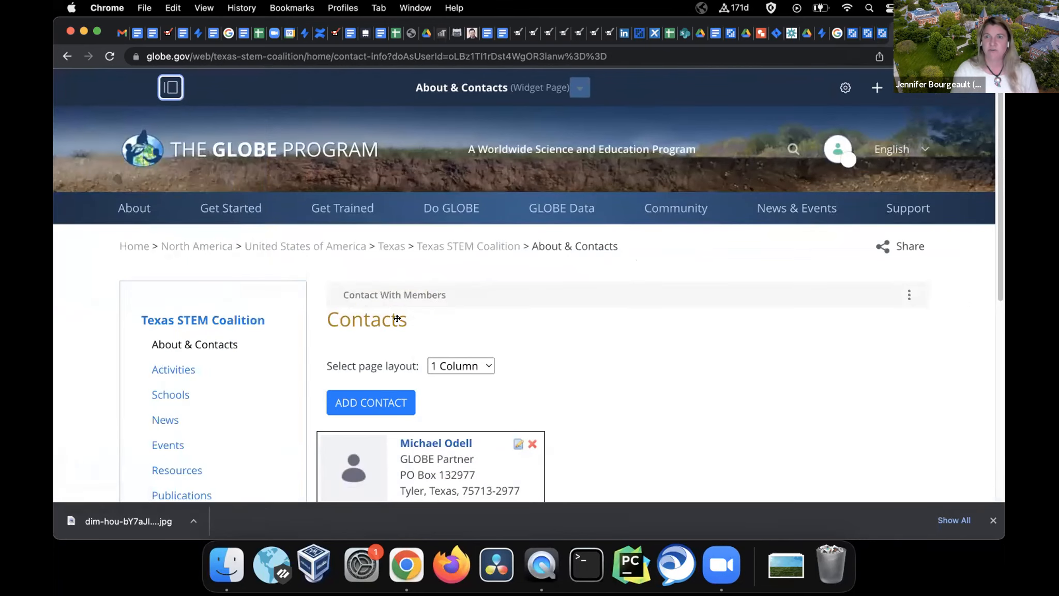
scroll(664, 297, down, 3)
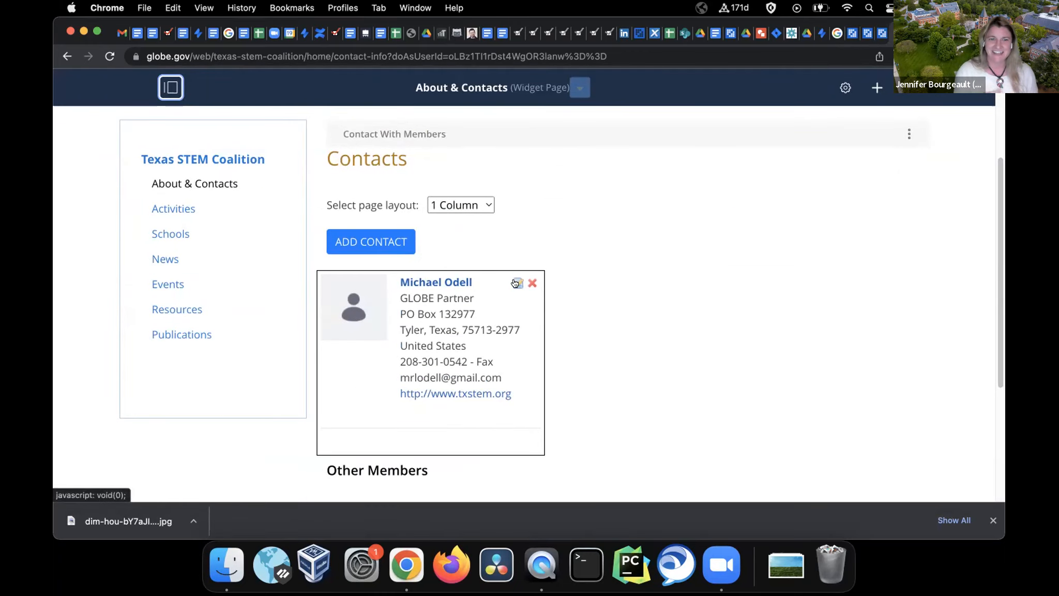
scroll(585, 199, up, 2)
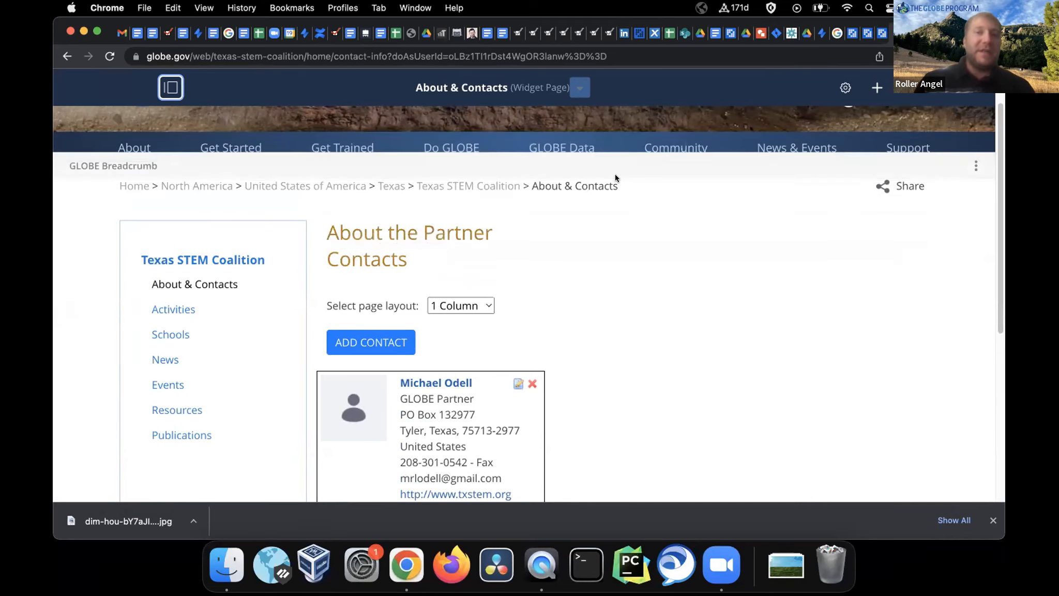
Check the partner organization's actions in the admin, then recheck the Texas STEM Coalition contact card
click(882, 34)
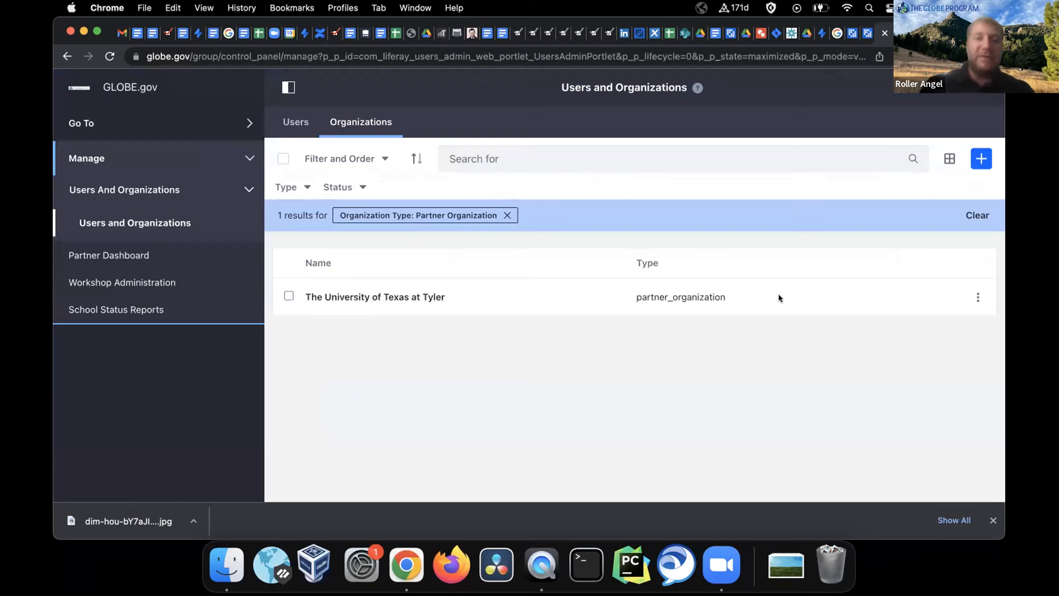
click(977, 297)
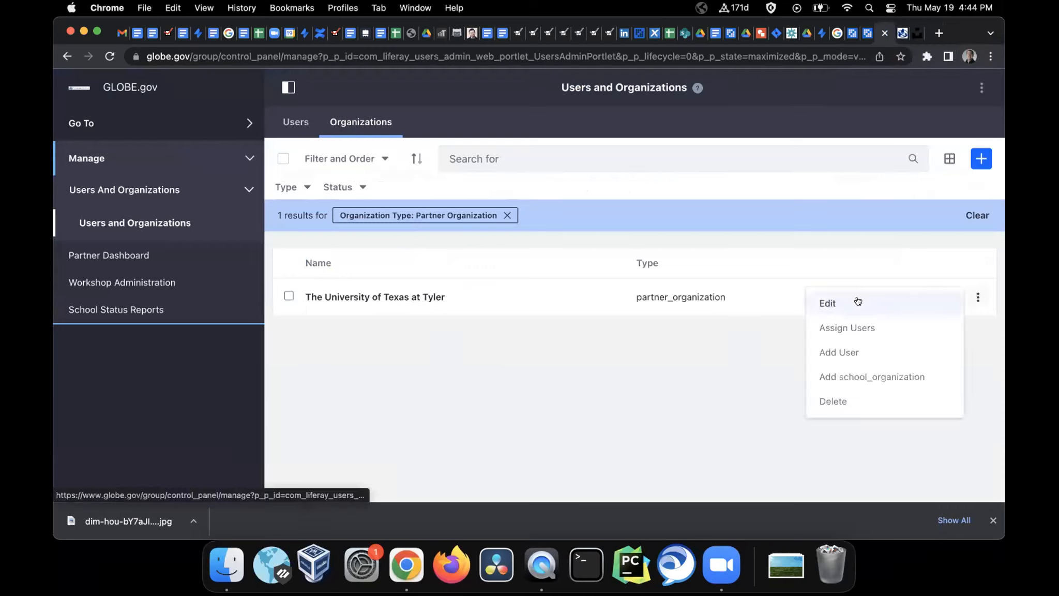
click(901, 34)
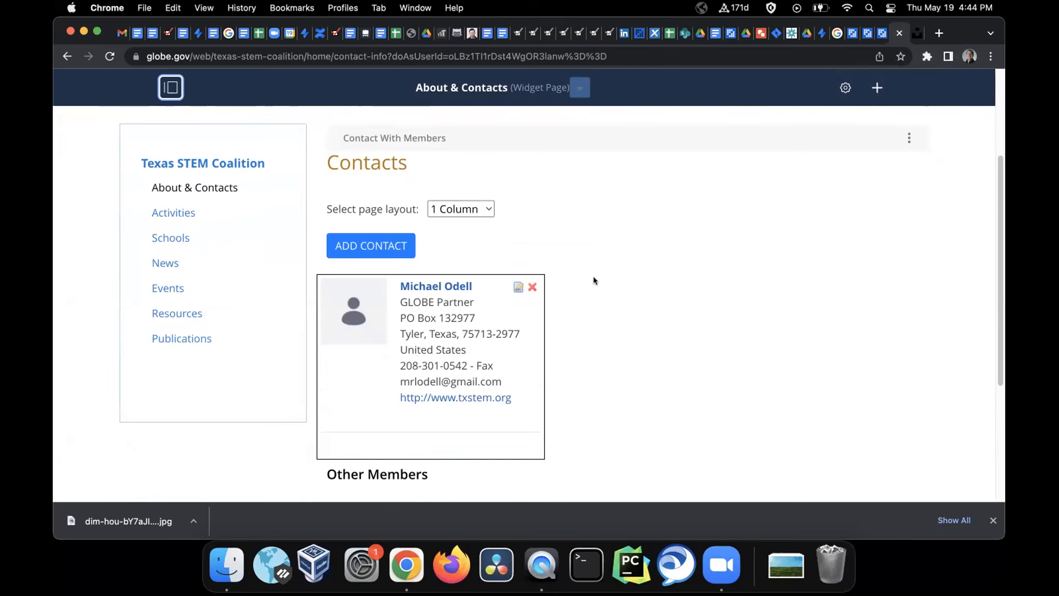
scroll(594, 276, up, 3)
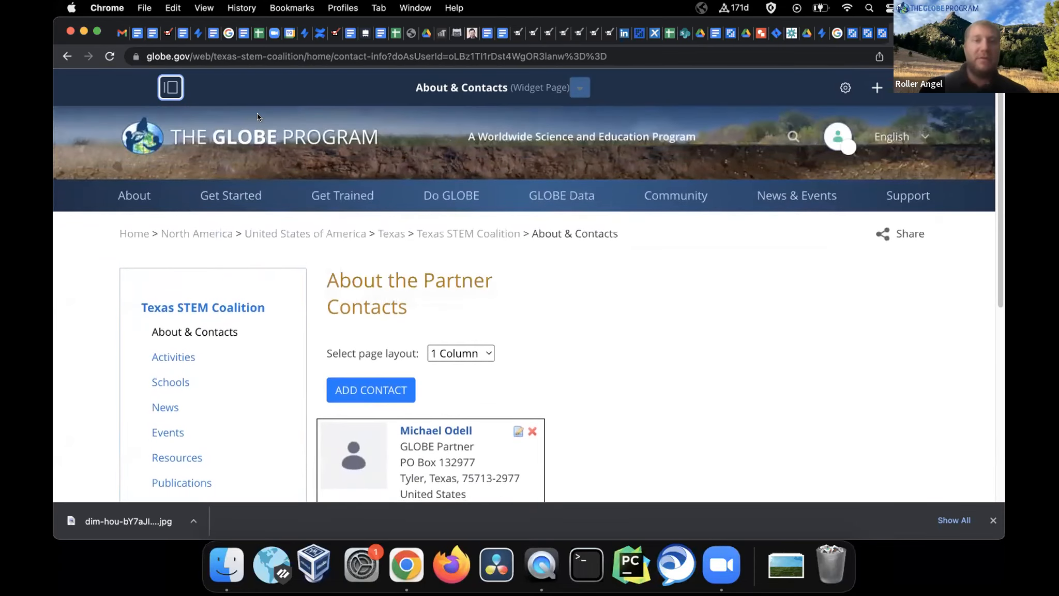
Open Users and Organizations to list Texas STEM Coalition and Texas STEM Coalition GLOBE v-School
click(169, 87)
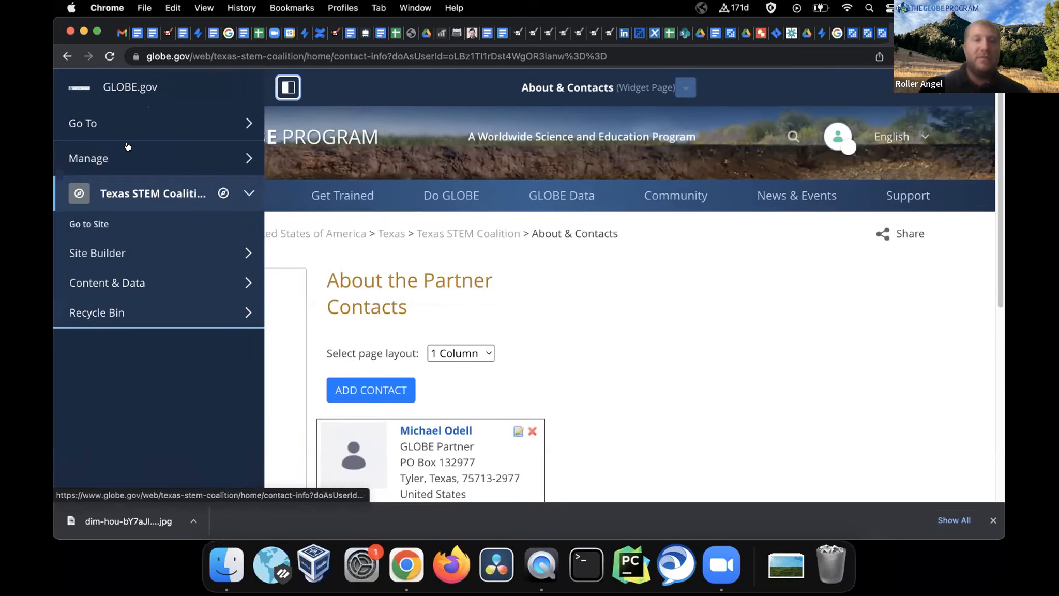
click(124, 169)
click(137, 191)
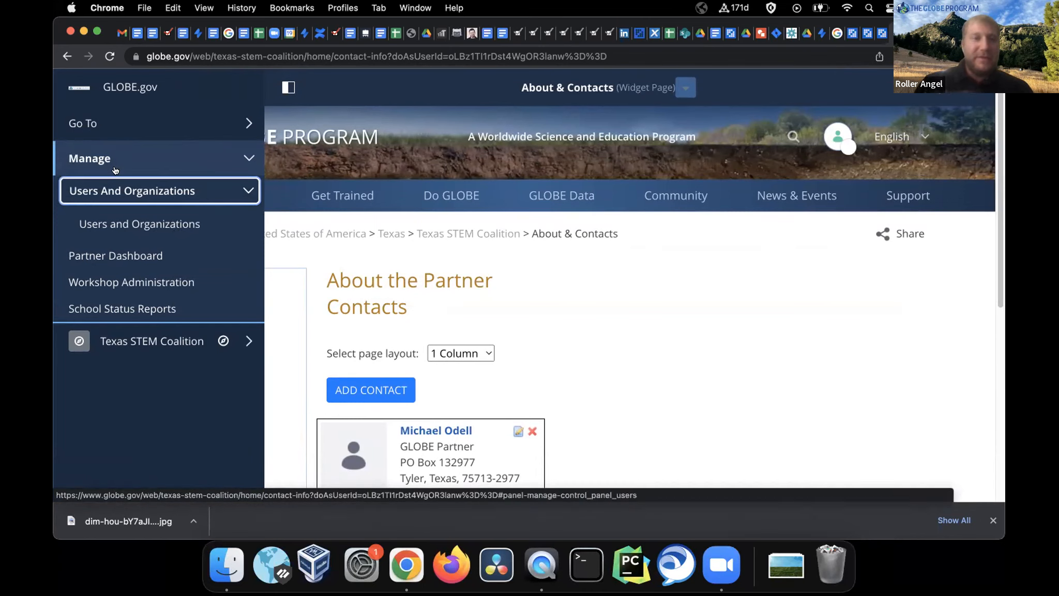
click(160, 223)
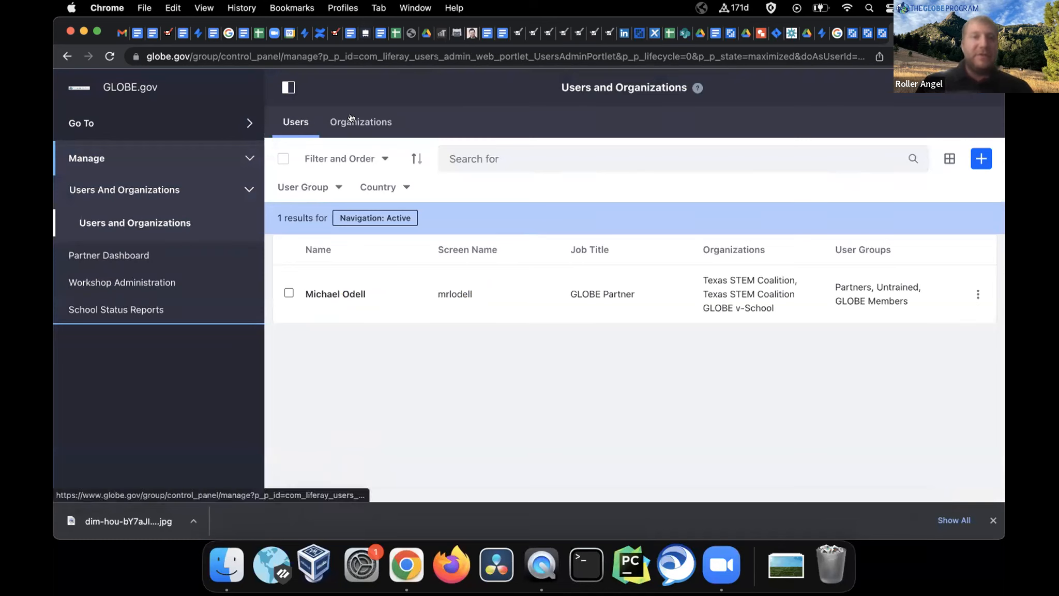
click(357, 123)
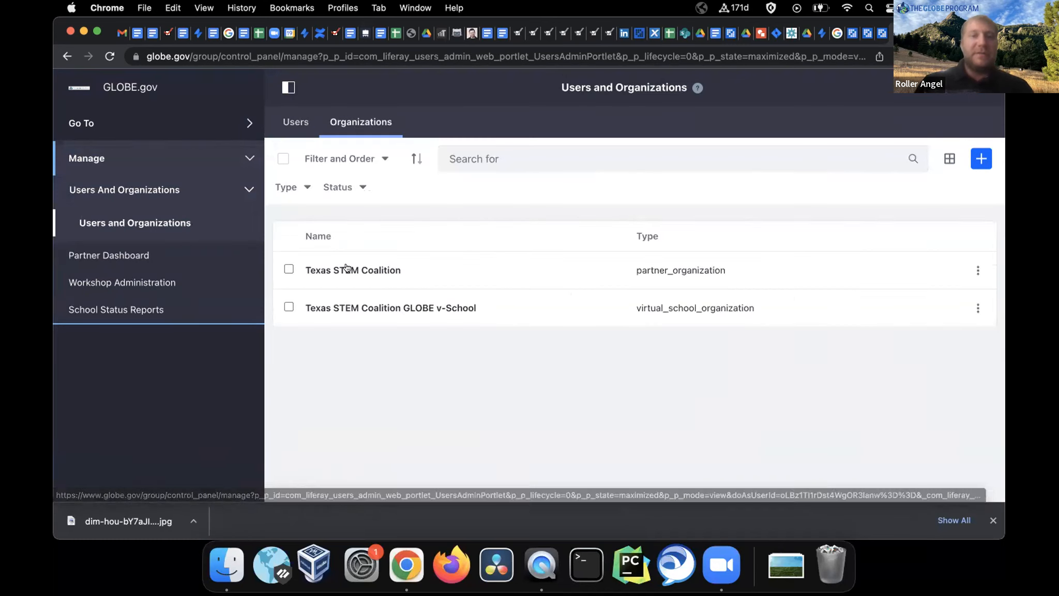
Edit Texas STEM Coalition and inspect its primary Billing address in Tyler, Texas under Contact
click(975, 269)
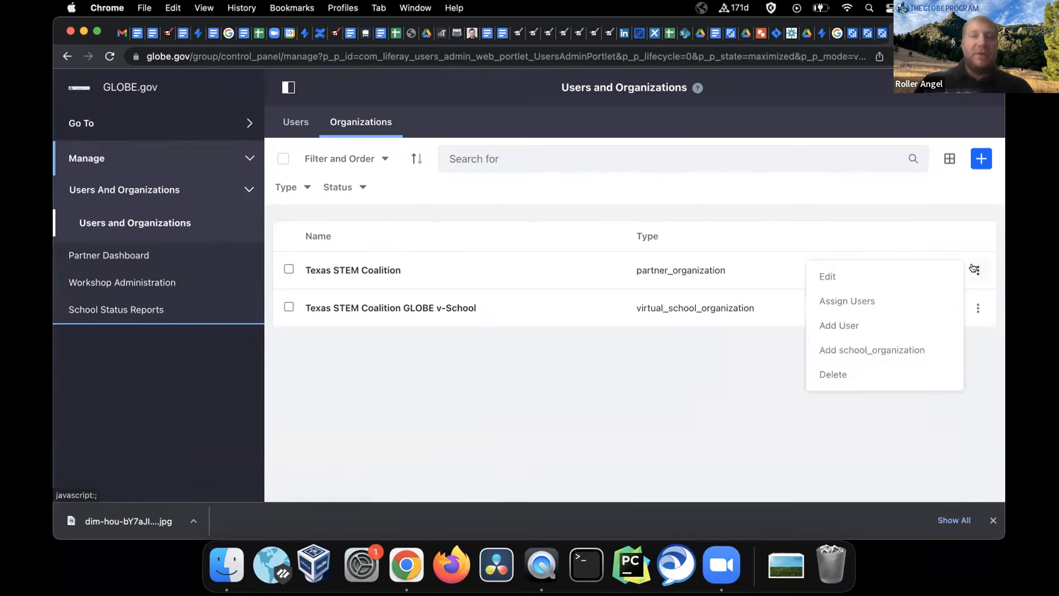
click(828, 274)
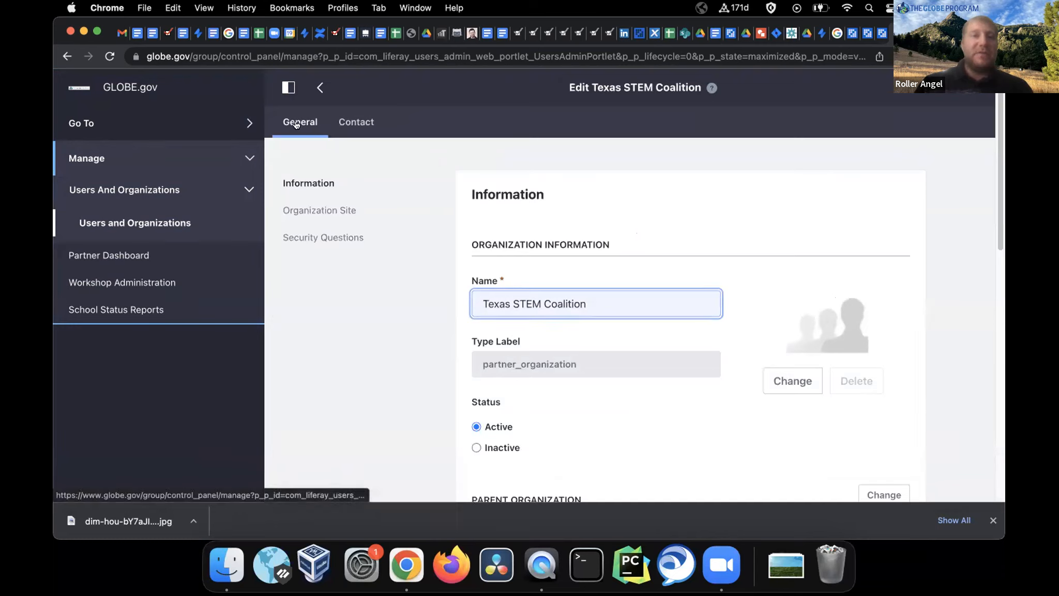
click(355, 122)
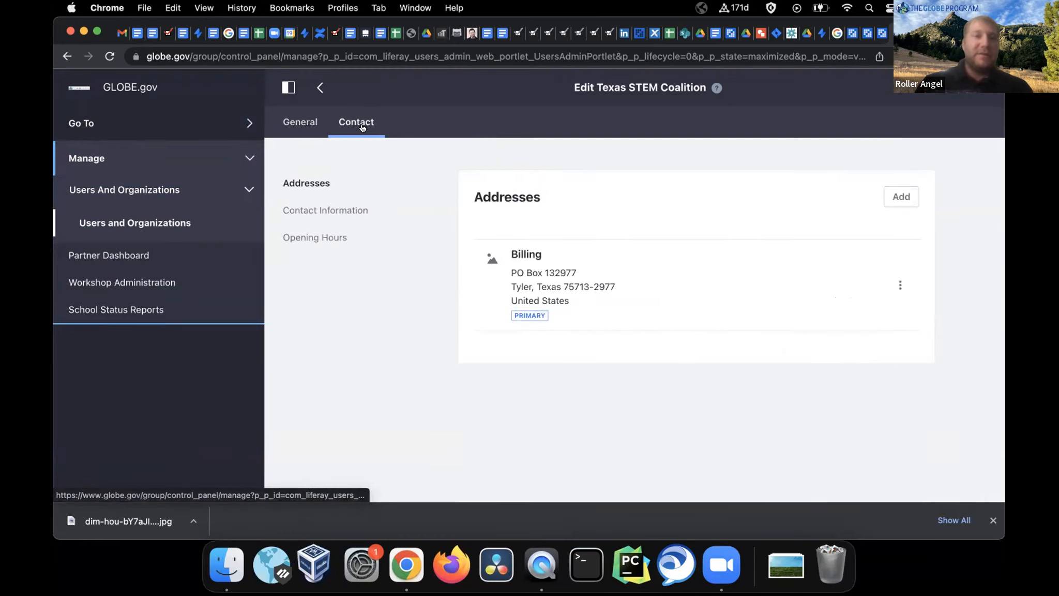
drag(510, 267, 586, 303)
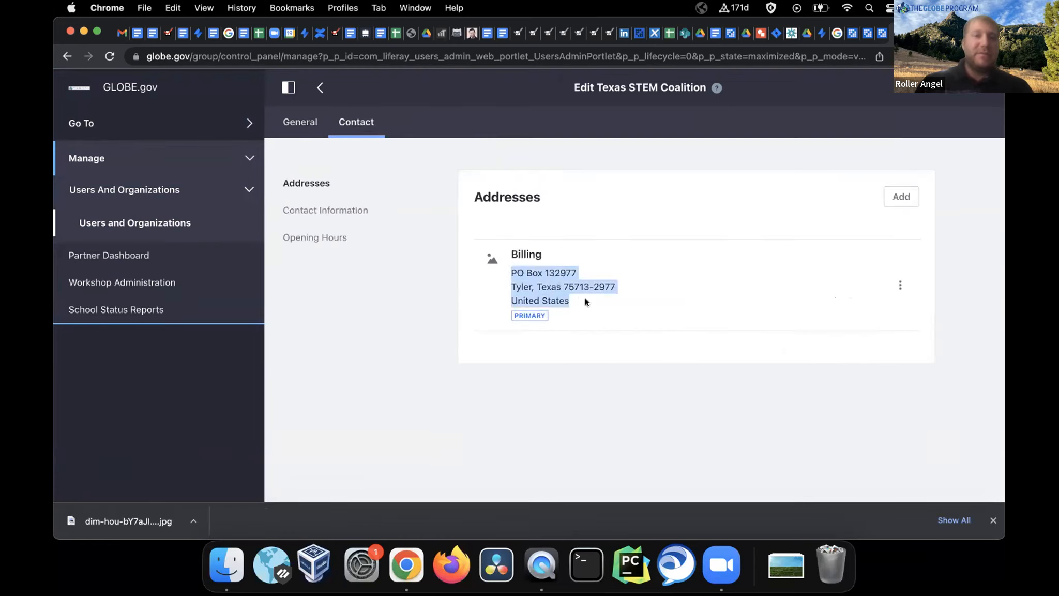
click(619, 257)
click(899, 286)
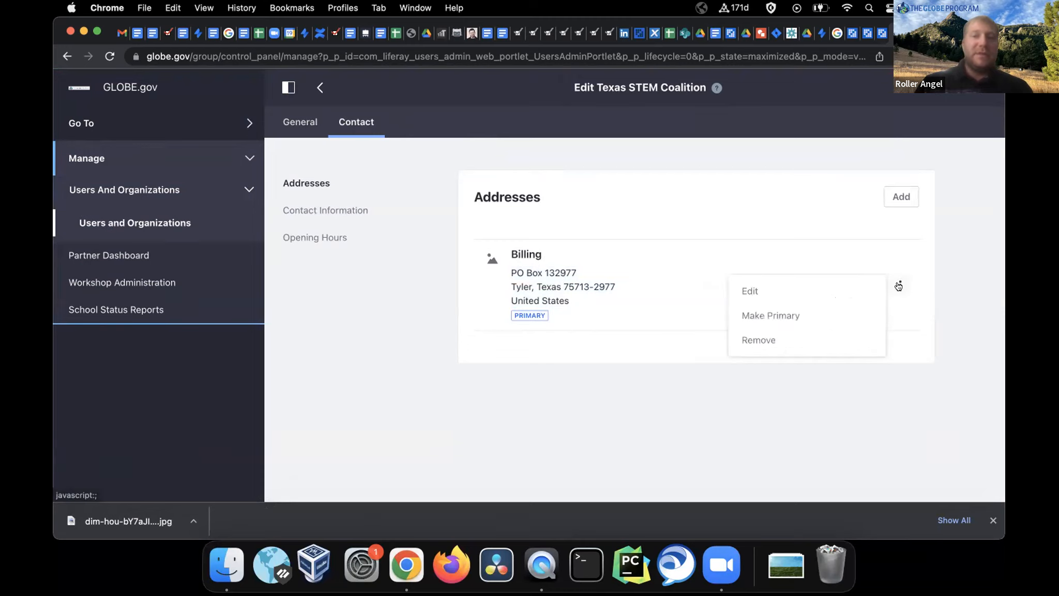
Open the Billing address for editing and review its Street 1 and City values
click(779, 287)
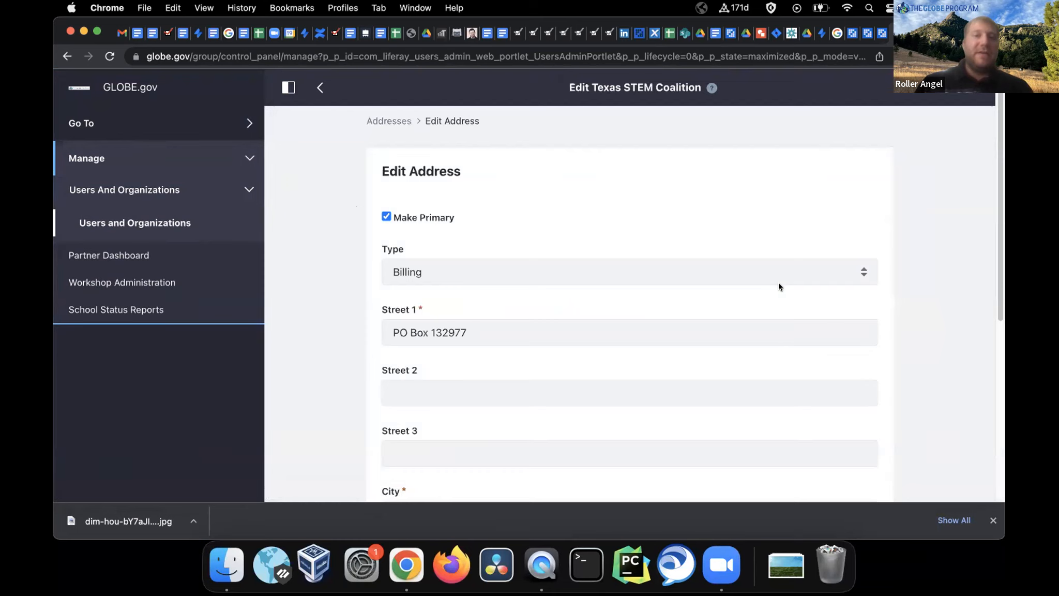
drag(521, 336, 374, 321)
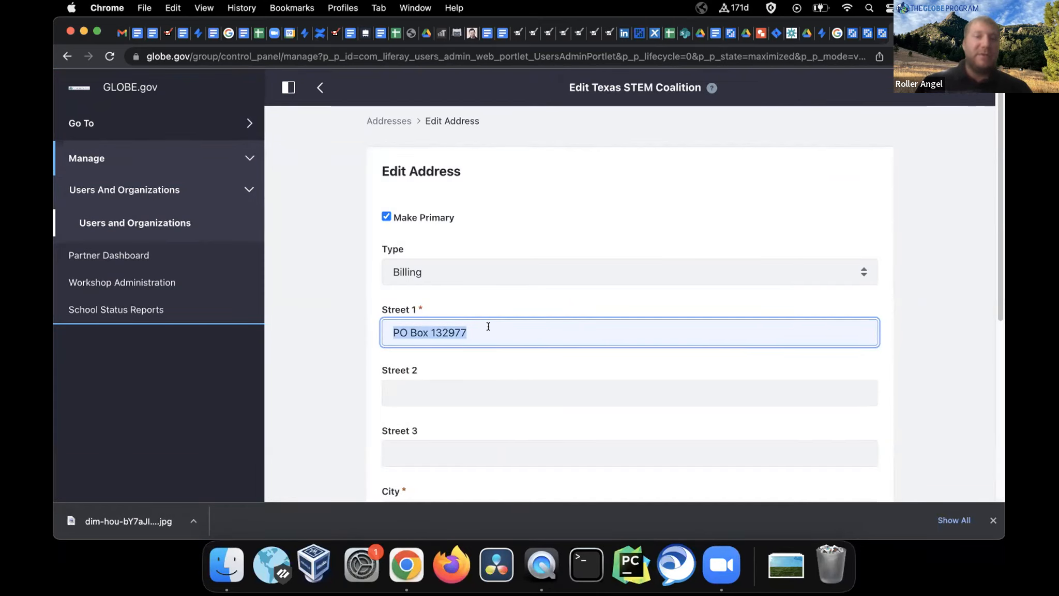
scroll(487, 325, down, 2)
scroll(427, 282, down, 3)
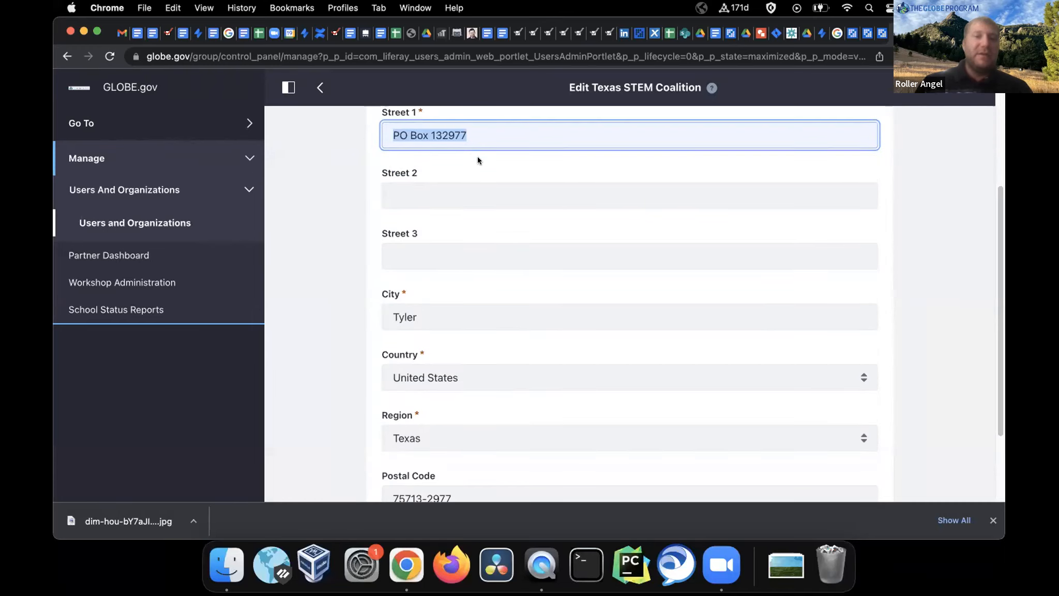
click(458, 321)
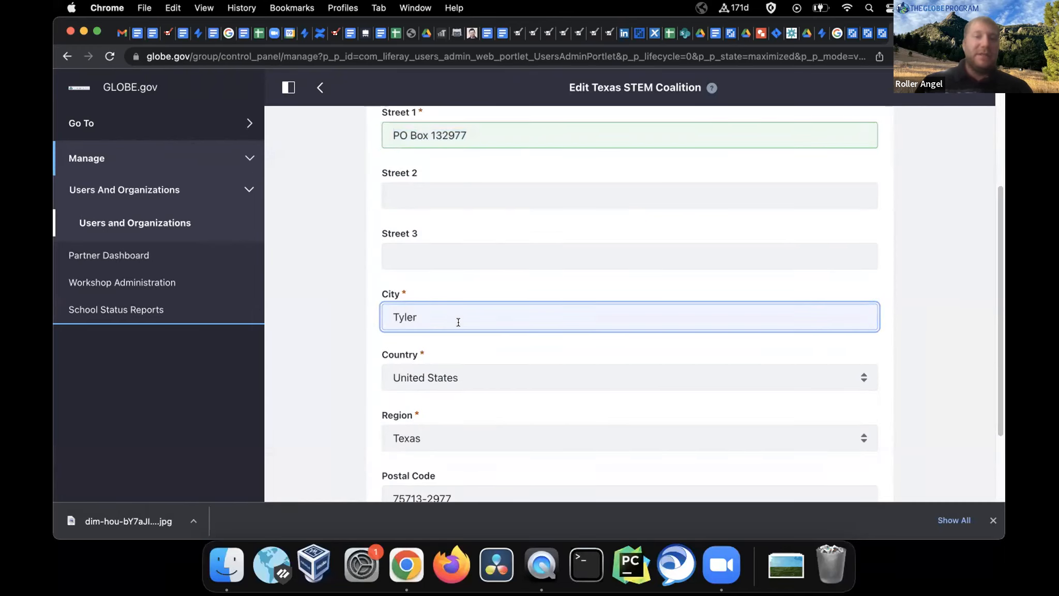
scroll(457, 321, down, 3)
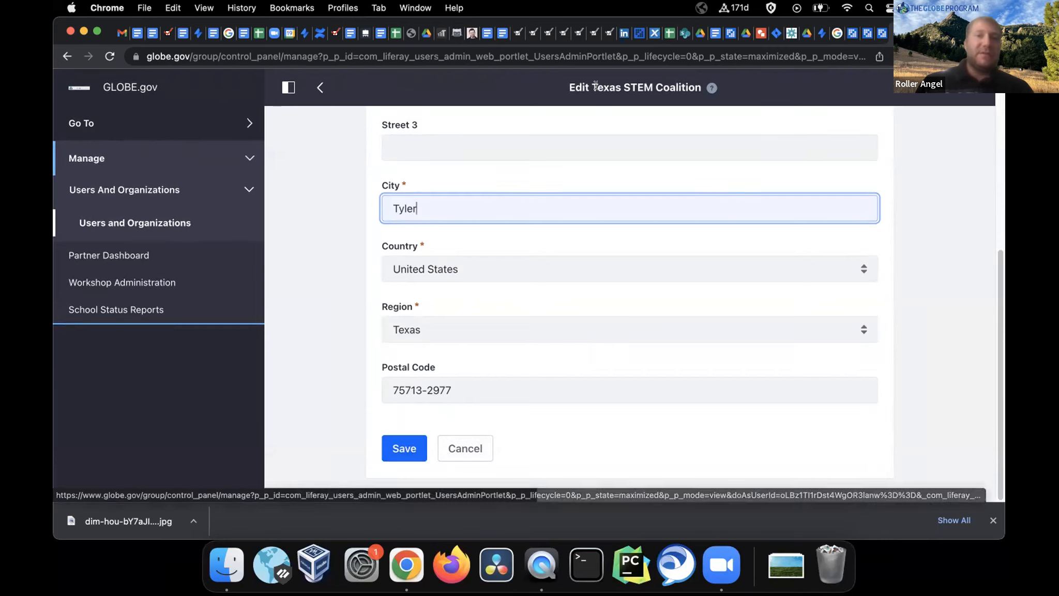
Check the organization name in the page title, then leave the address unchanged for Users and Organizations
drag(591, 87, 702, 83)
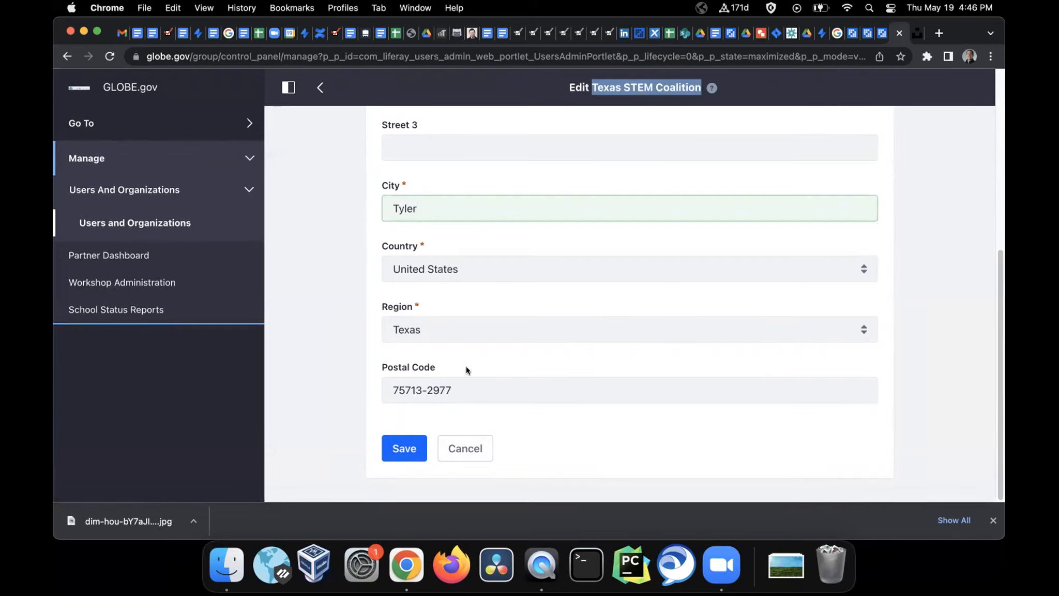
scroll(466, 366, up, 6)
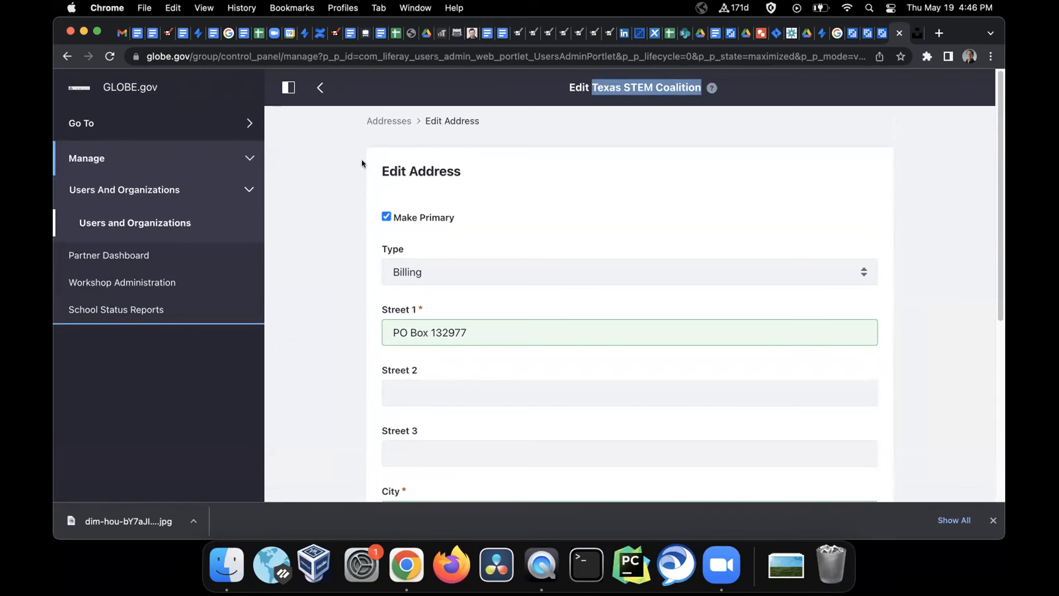
click(172, 222)
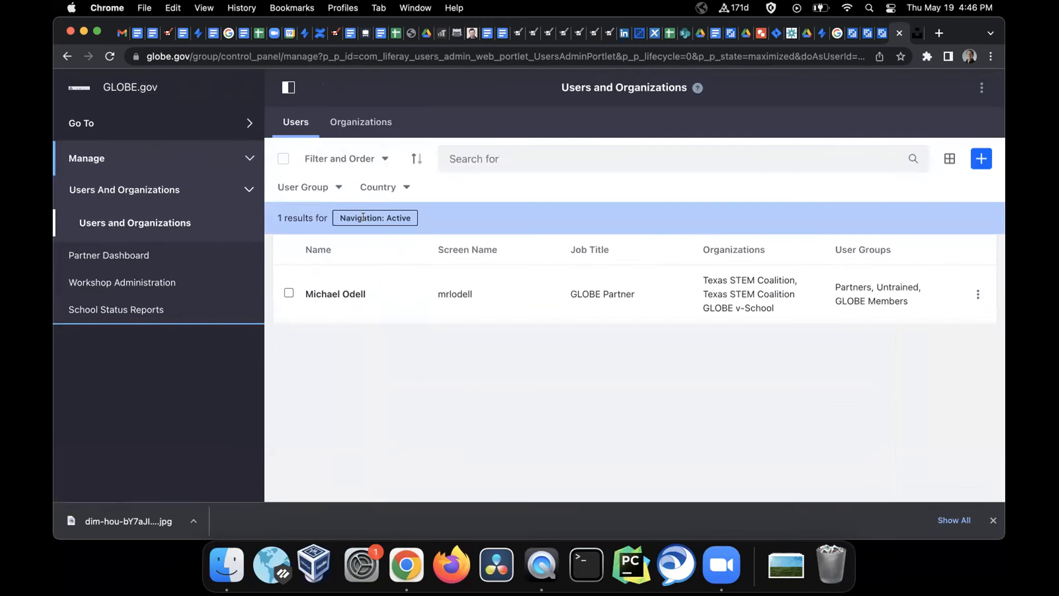
Toggle the navigation menu and expand the Manage section
click(287, 86)
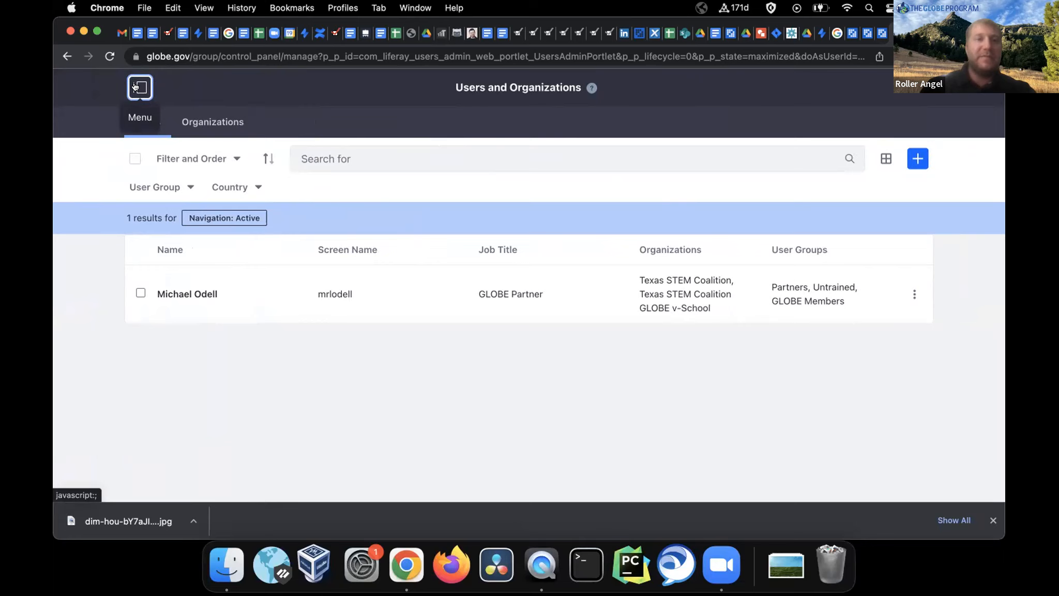
click(135, 87)
click(107, 161)
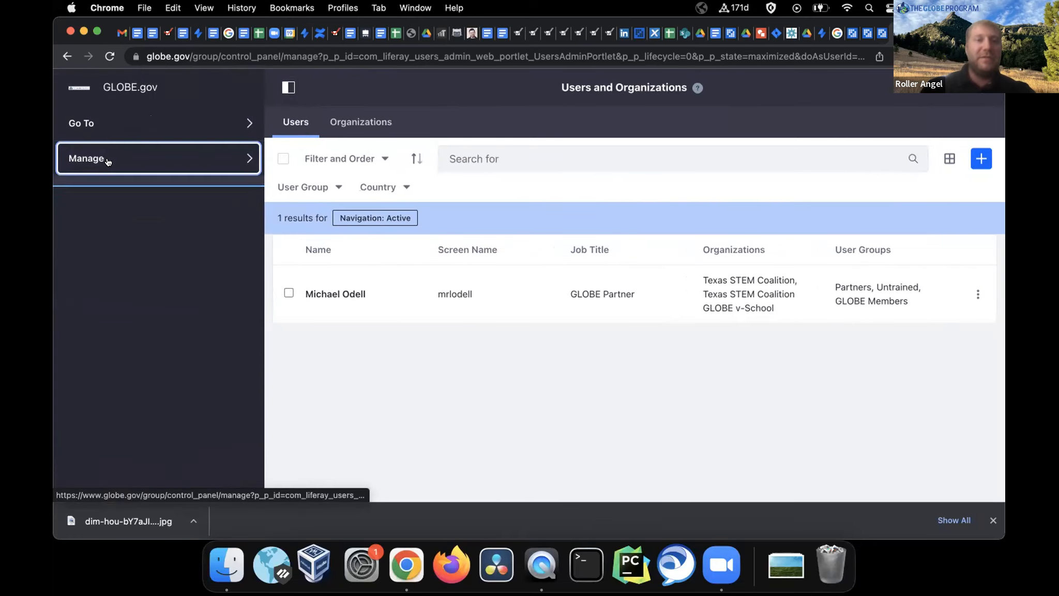
click(108, 161)
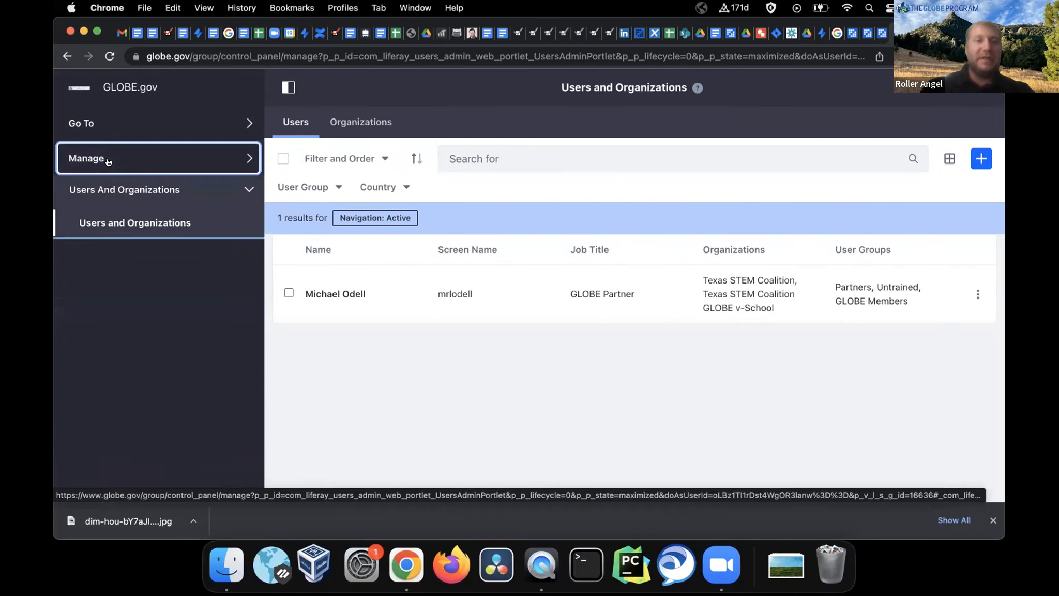
click(108, 161)
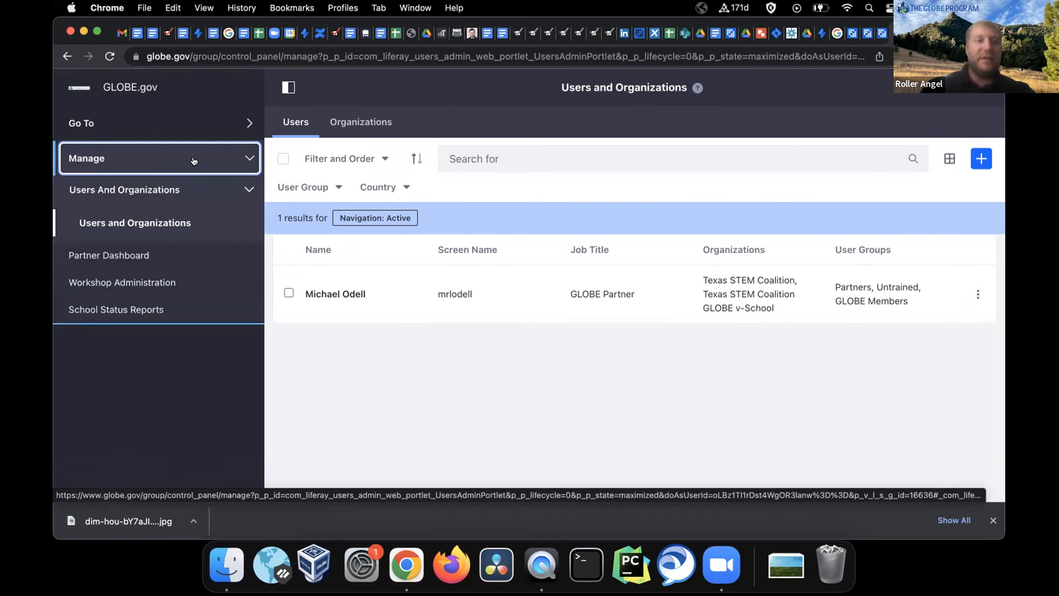
Reload Users and Organizations and list Texas STEM Coalition and its GLOBE v-School organizations
click(127, 192)
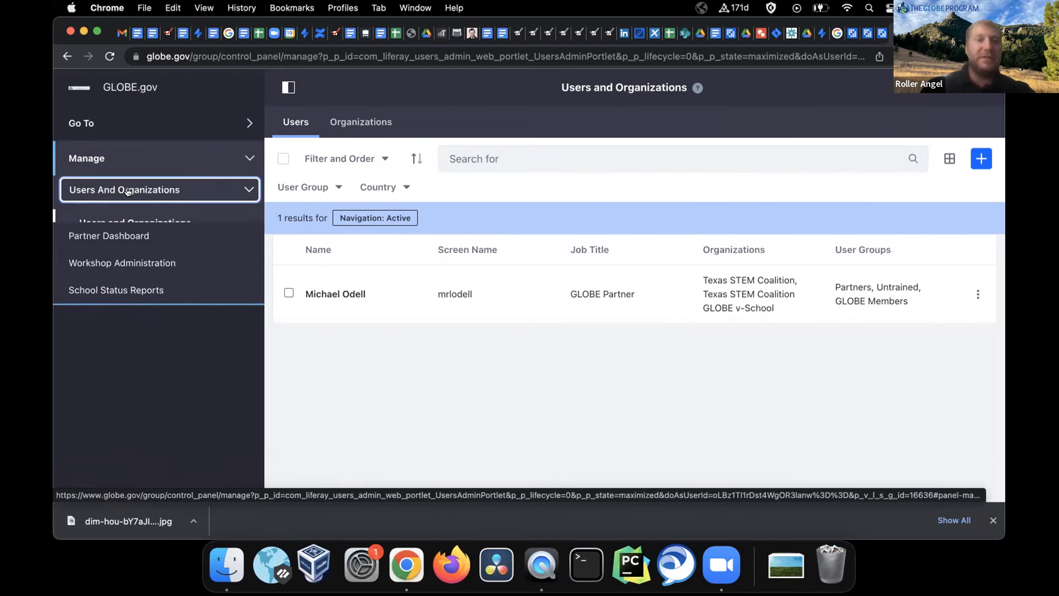
click(128, 192)
click(127, 192)
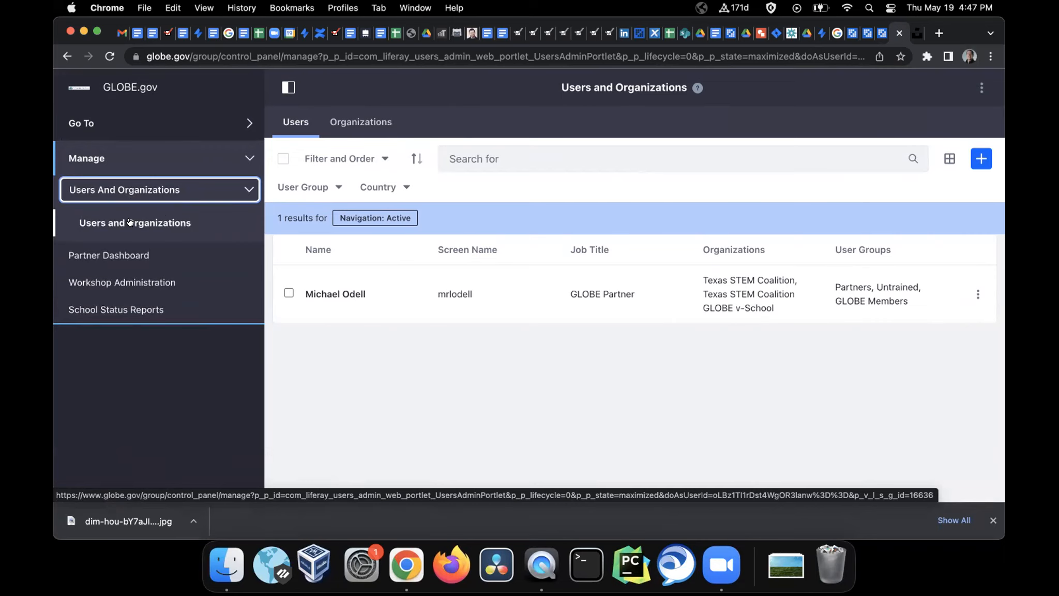
click(133, 222)
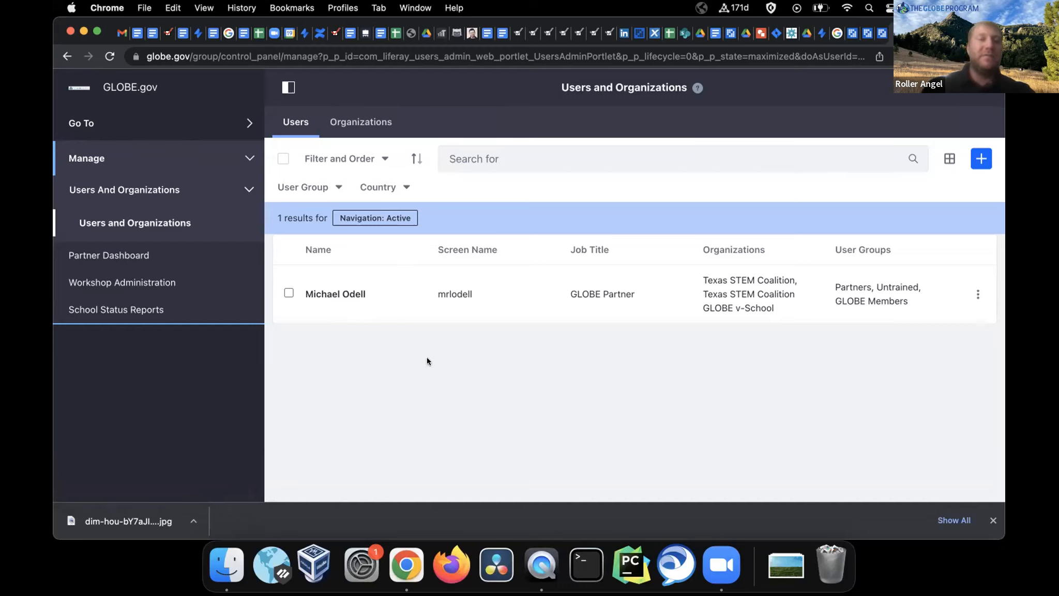
click(371, 123)
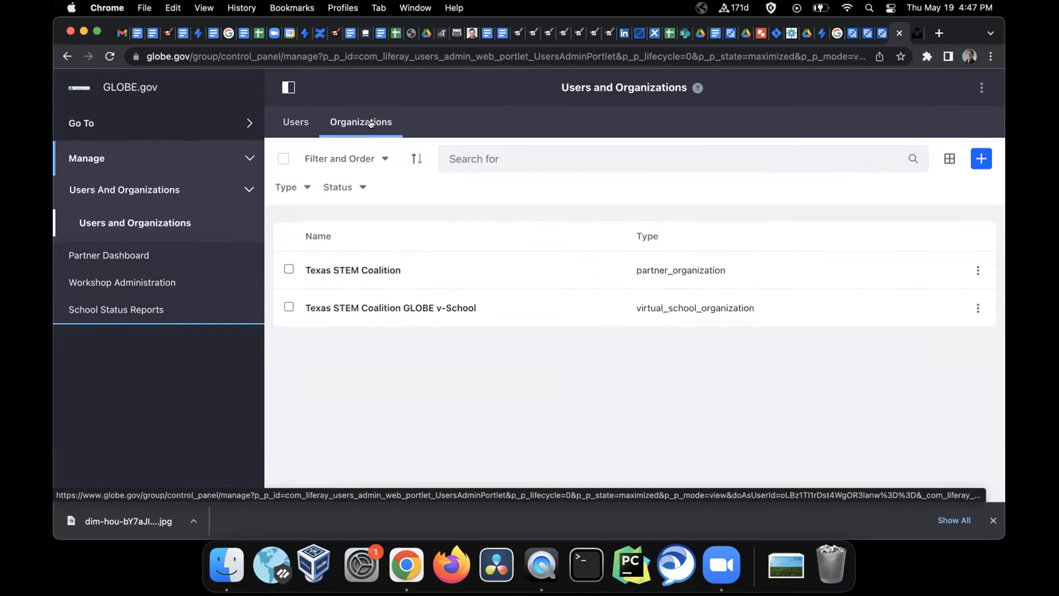
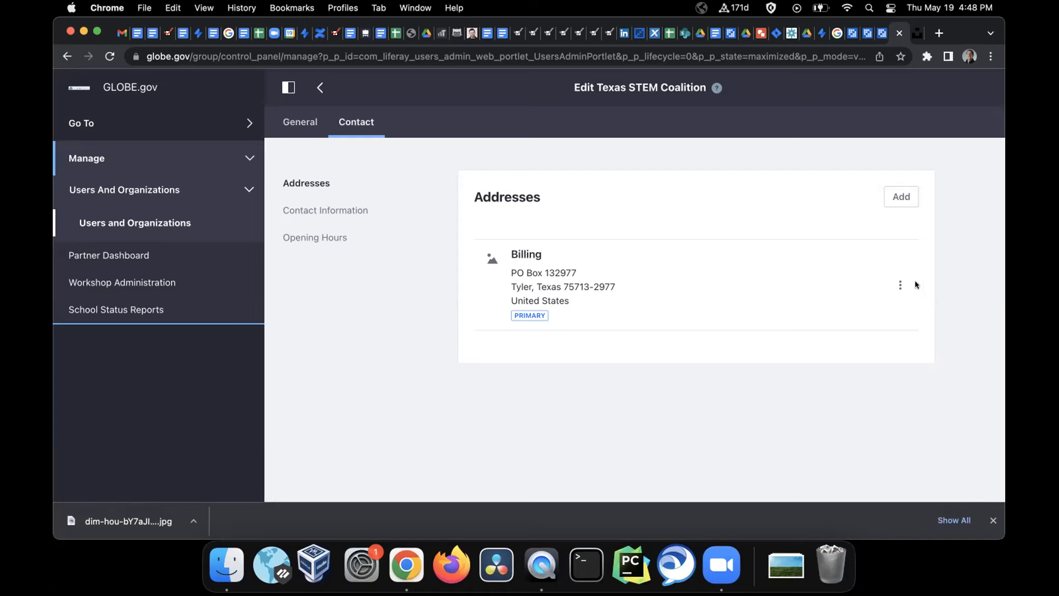
Review the coalition's contact information, including the Billing address options
click(900, 285)
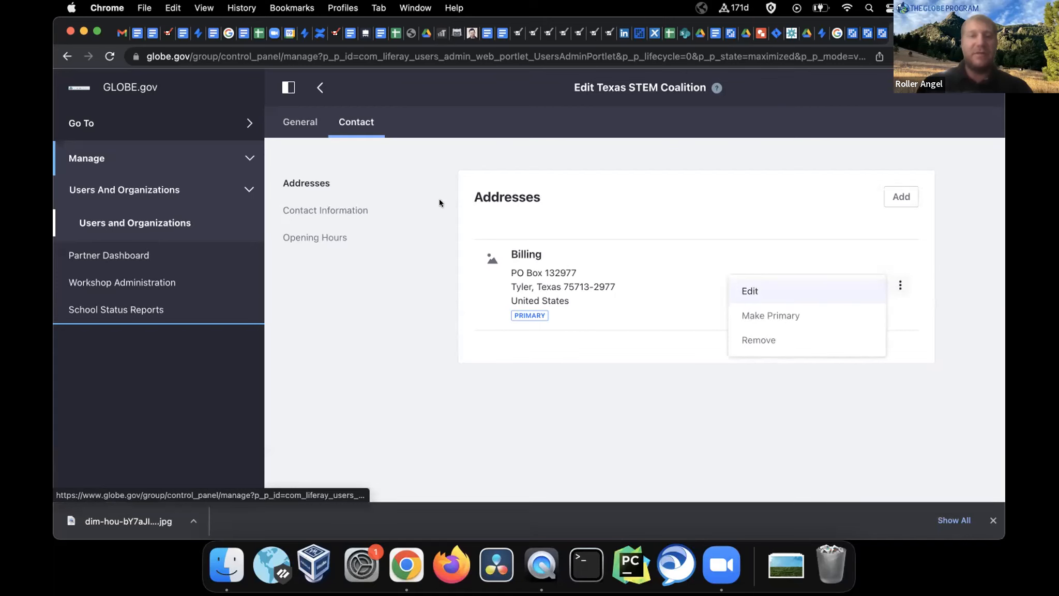
click(344, 210)
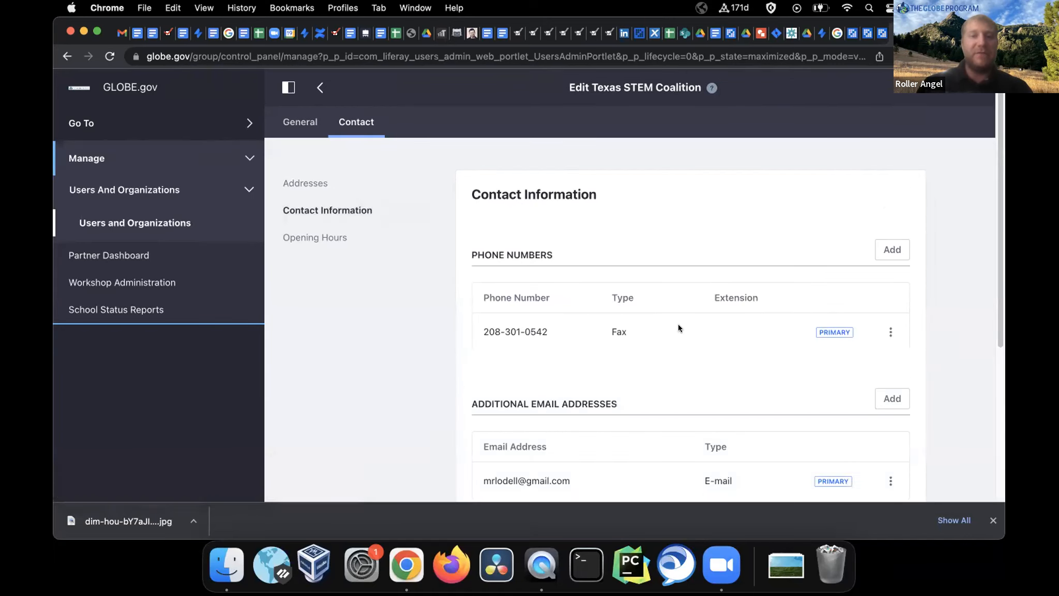
scroll(678, 328, down, 3)
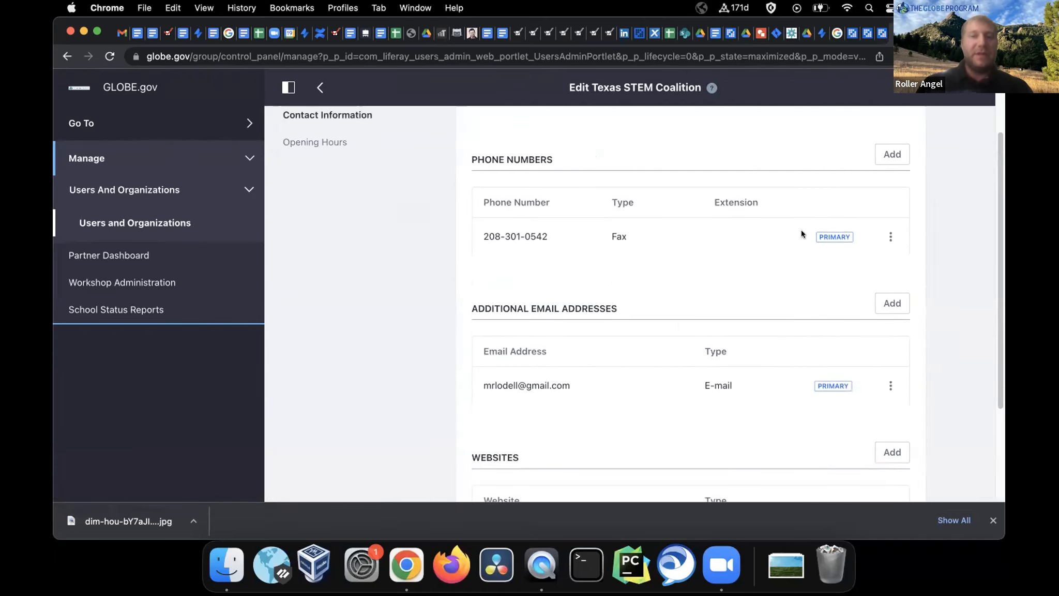
scroll(755, 281, down, 5)
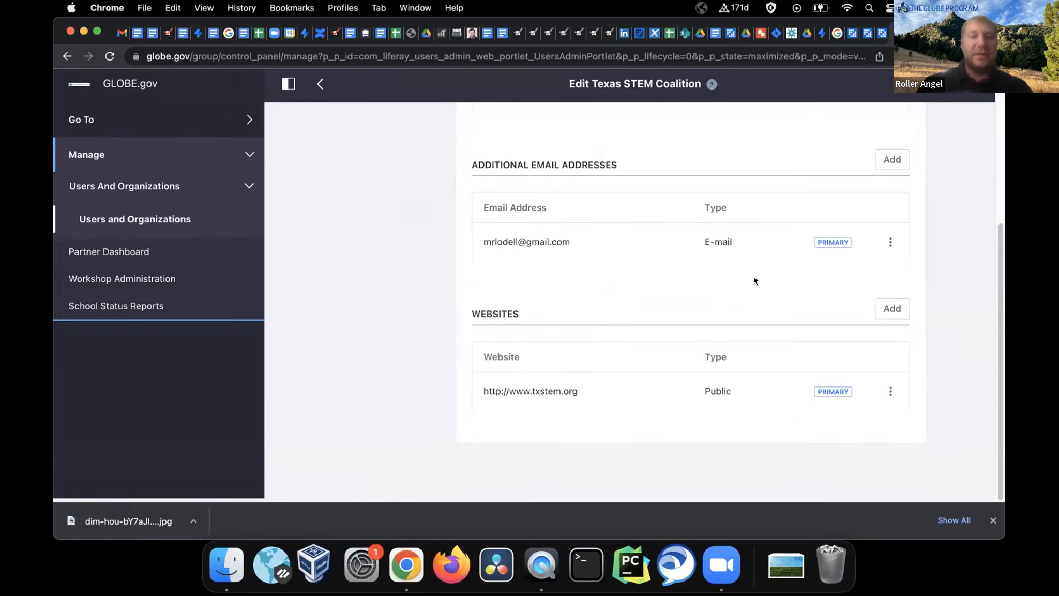
scroll(647, 396, up, 7)
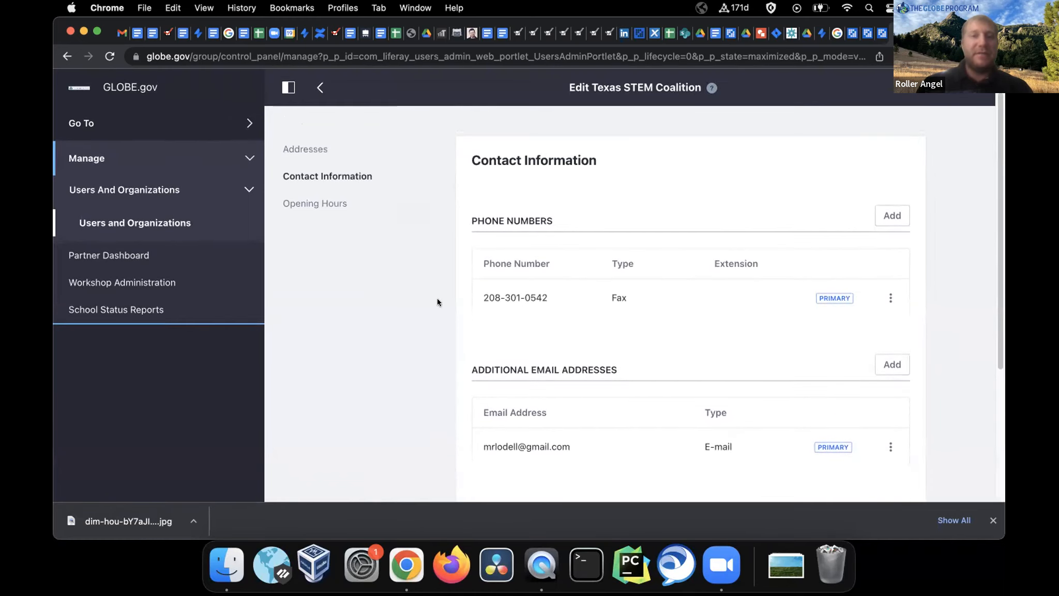
Confirm no opening hours are listed, then return to the General information form
click(325, 209)
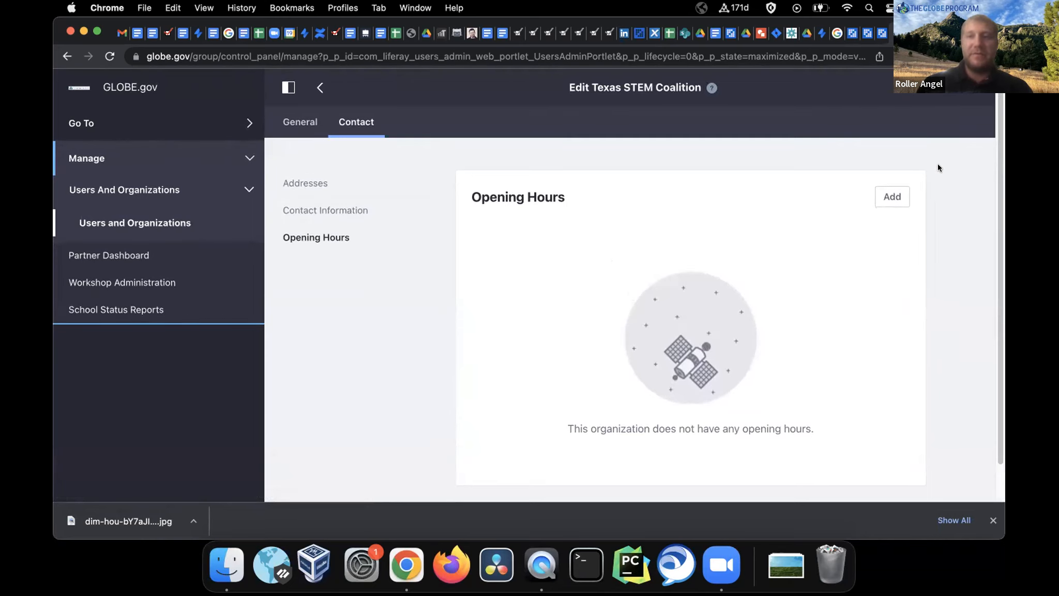
click(891, 196)
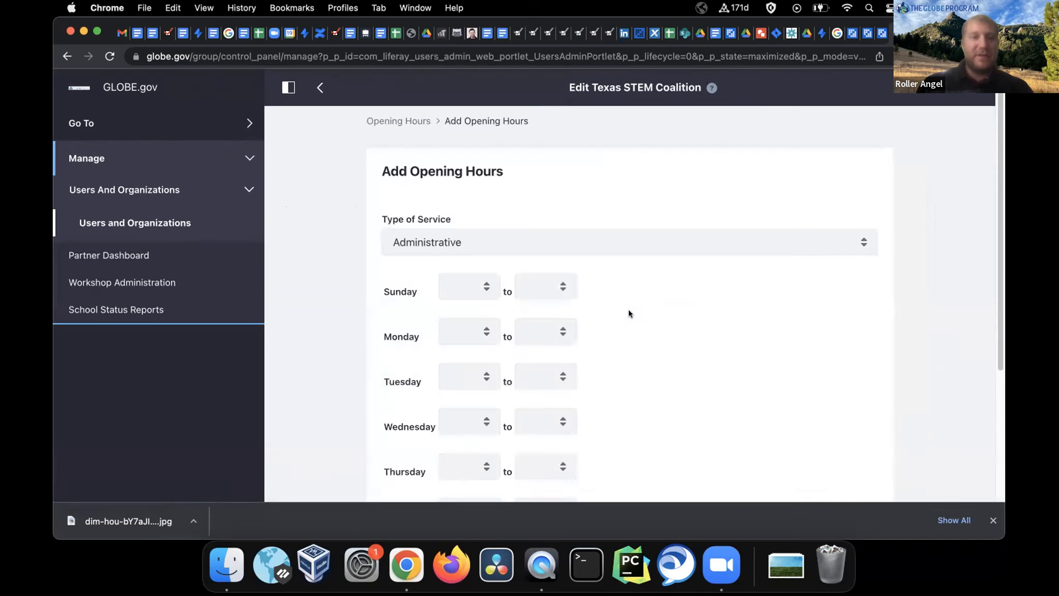
scroll(608, 285, down, 4)
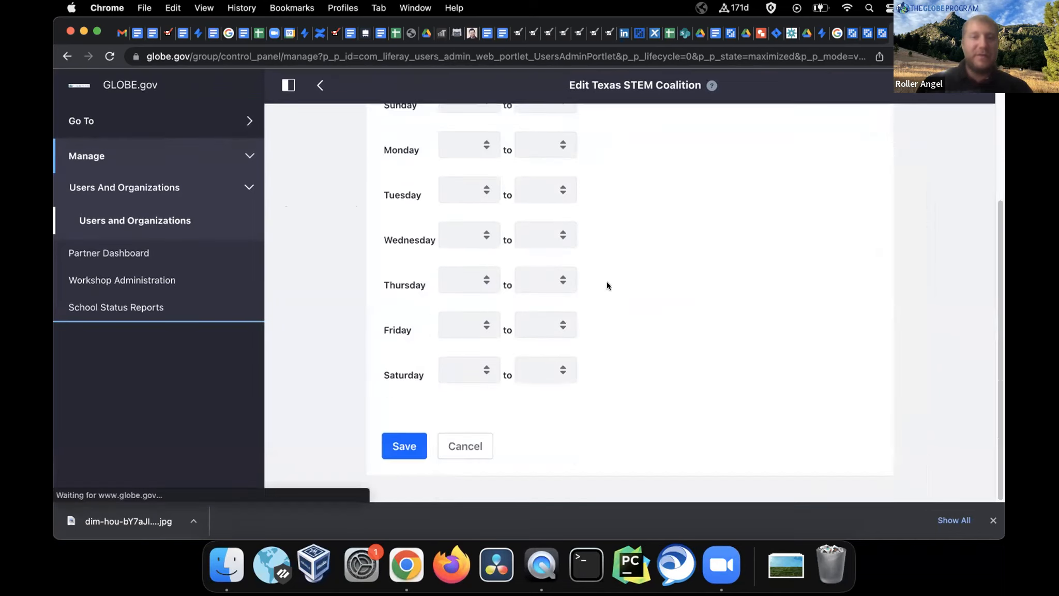
scroll(608, 285, up, 4)
click(398, 122)
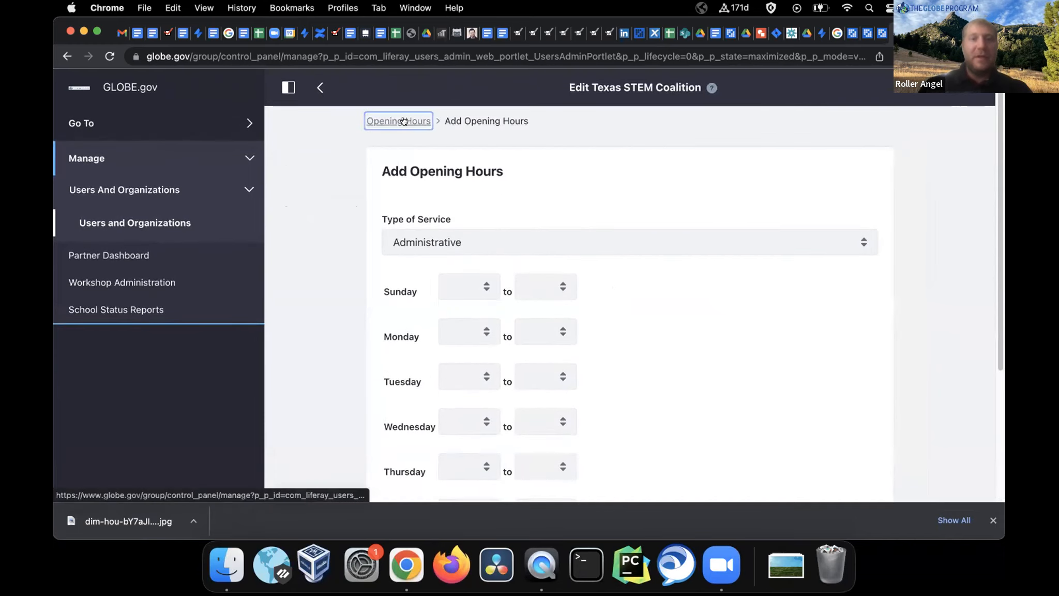
click(297, 124)
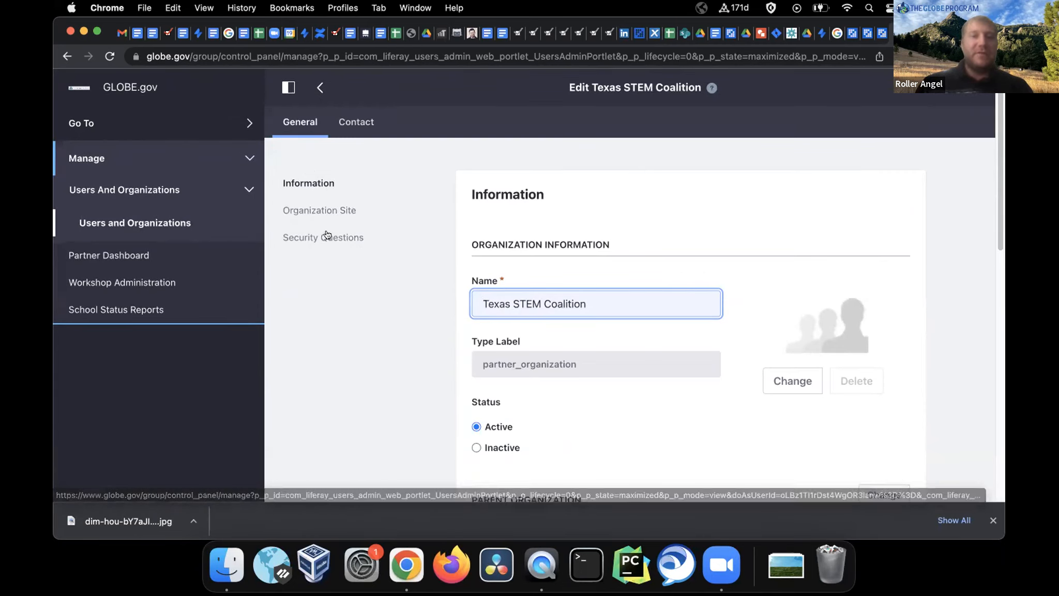
From Organization Site, open the public page showing year joined 2019 and a one-school map, hiding the admin panel
click(340, 210)
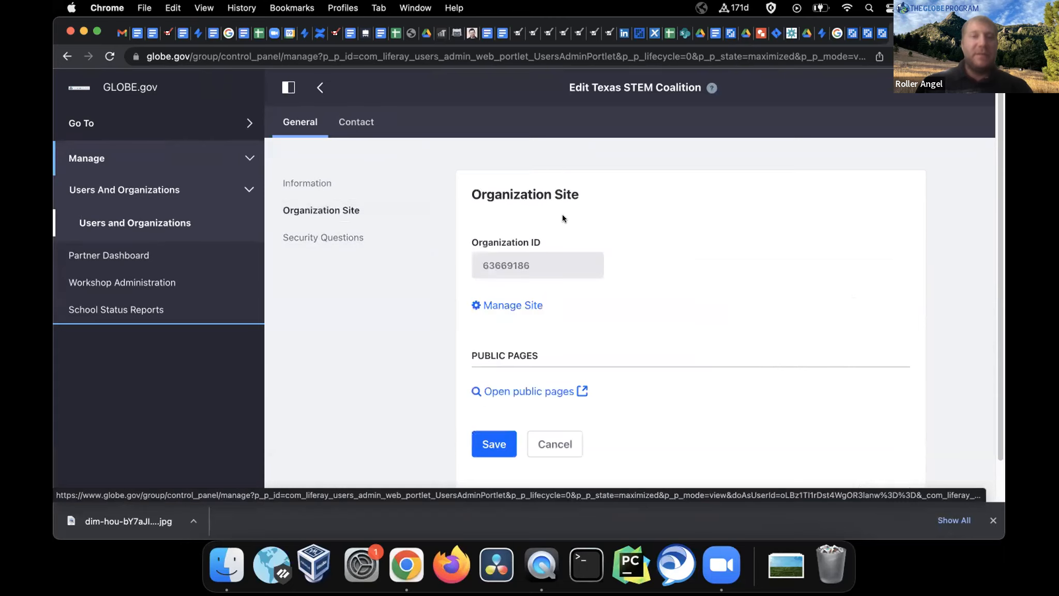
scroll(669, 268, down, 2)
scroll(670, 272, up, 2)
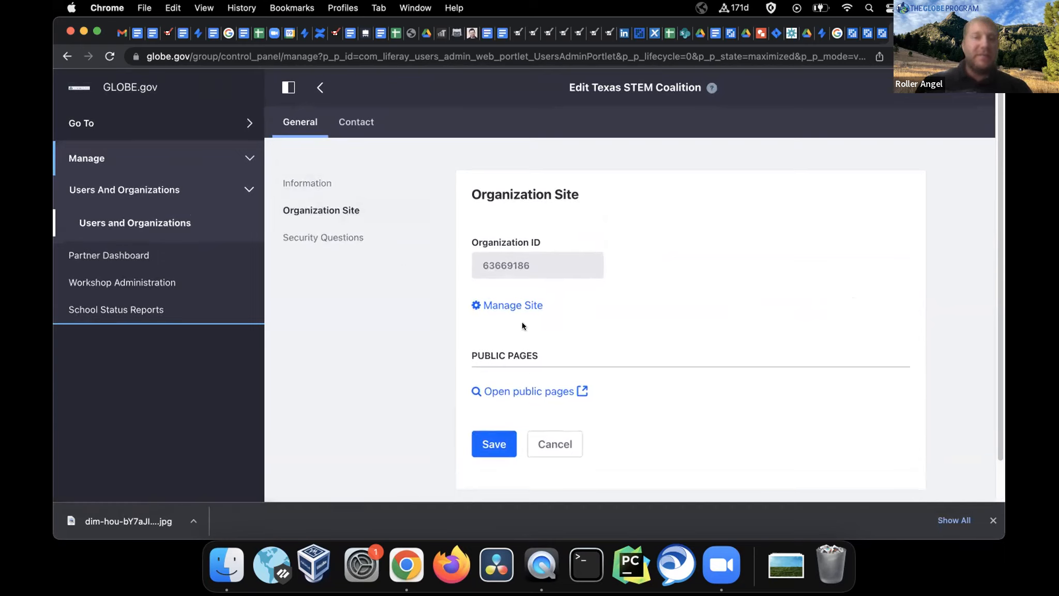
click(539, 393)
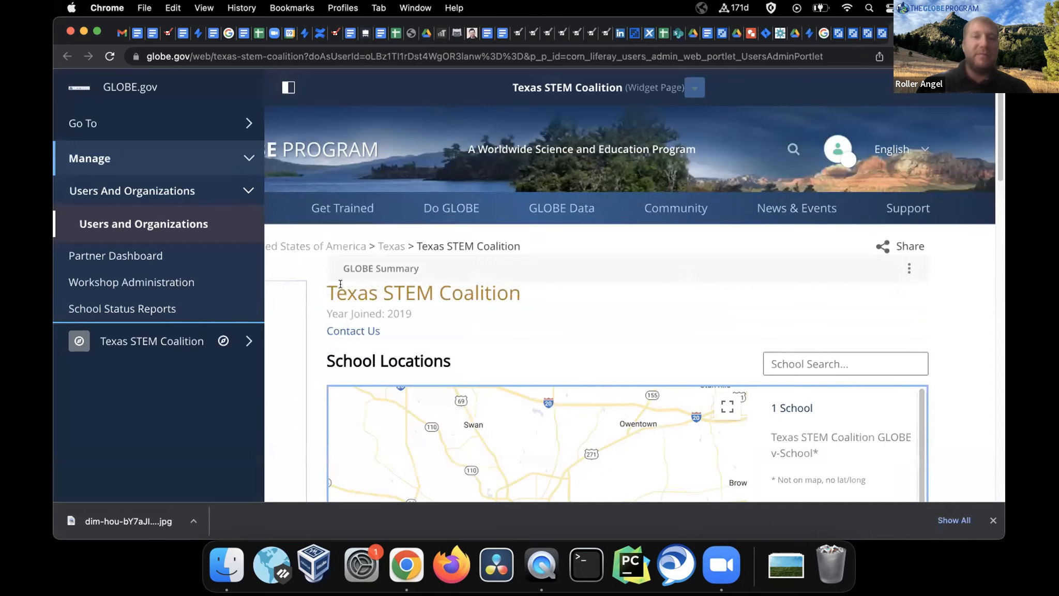
scroll(322, 328, down, 3)
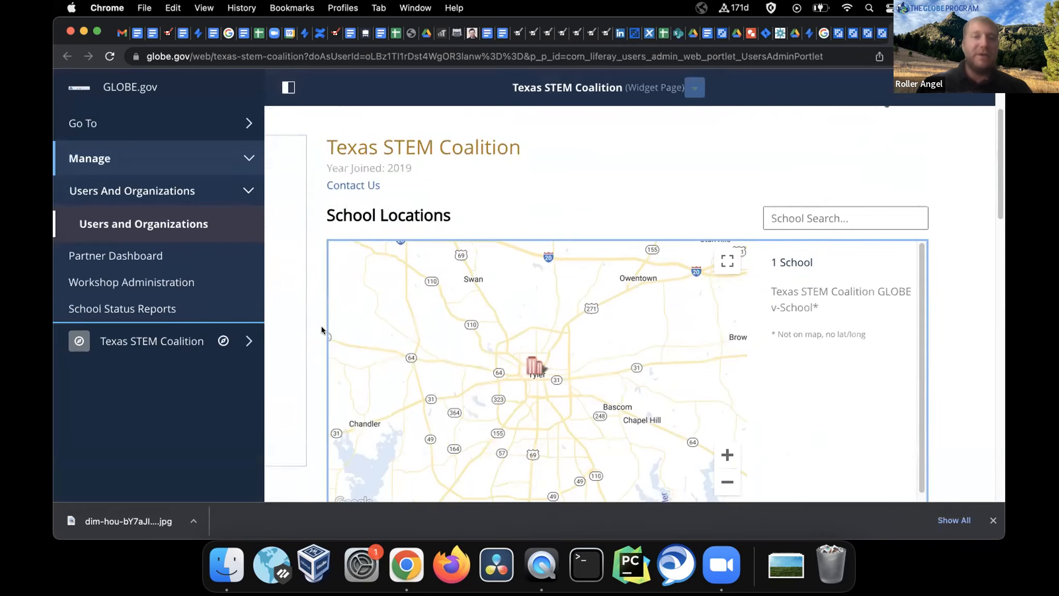
scroll(322, 330, down, 8)
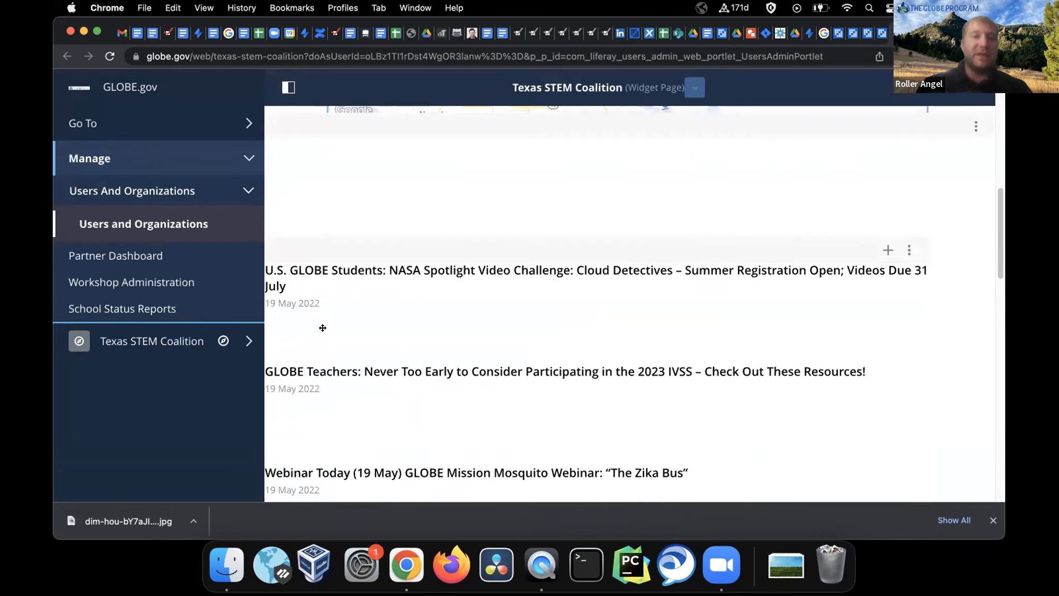
scroll(323, 328, up, 10)
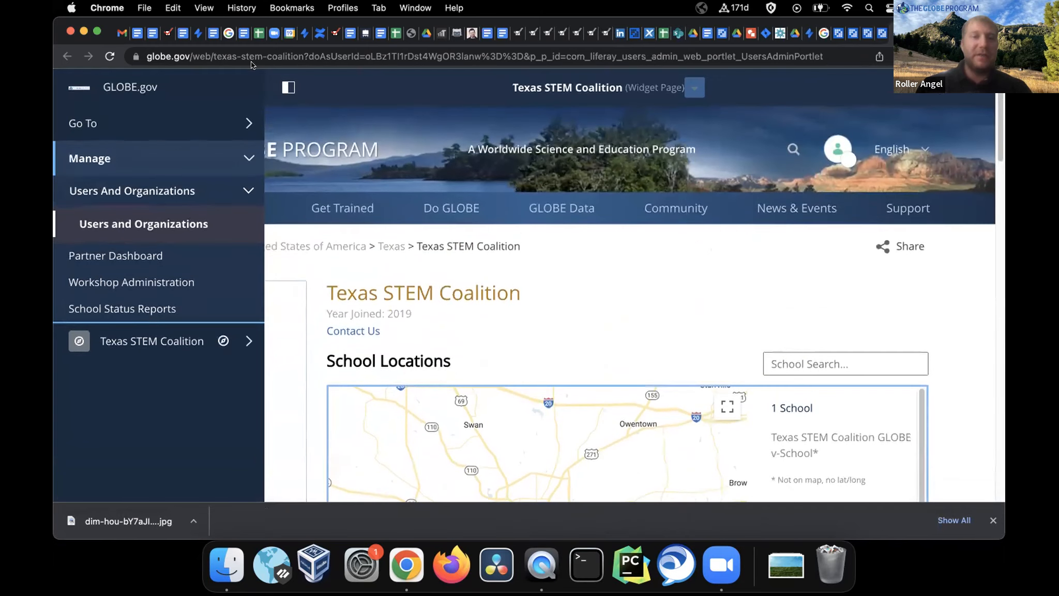
click(288, 87)
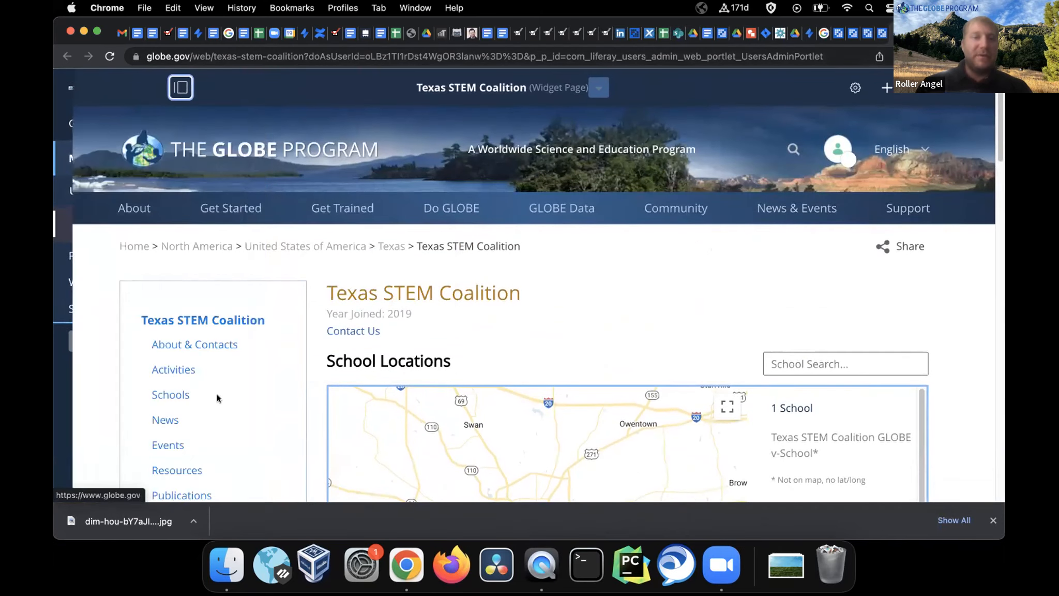
Go to About & Contacts and view the single GLOBE Partner contact card
click(194, 345)
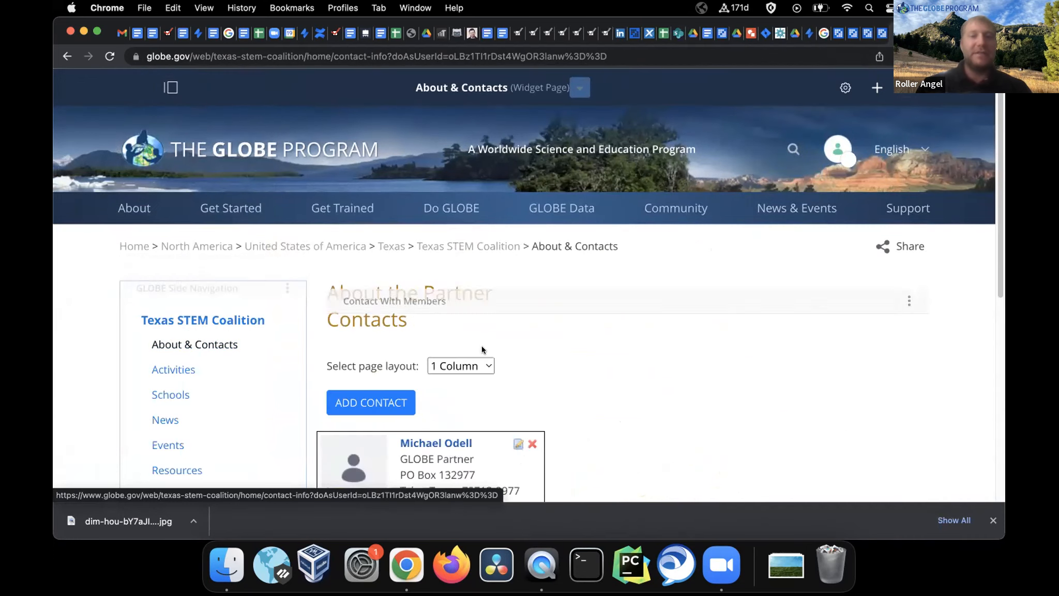
scroll(553, 365, down, 3)
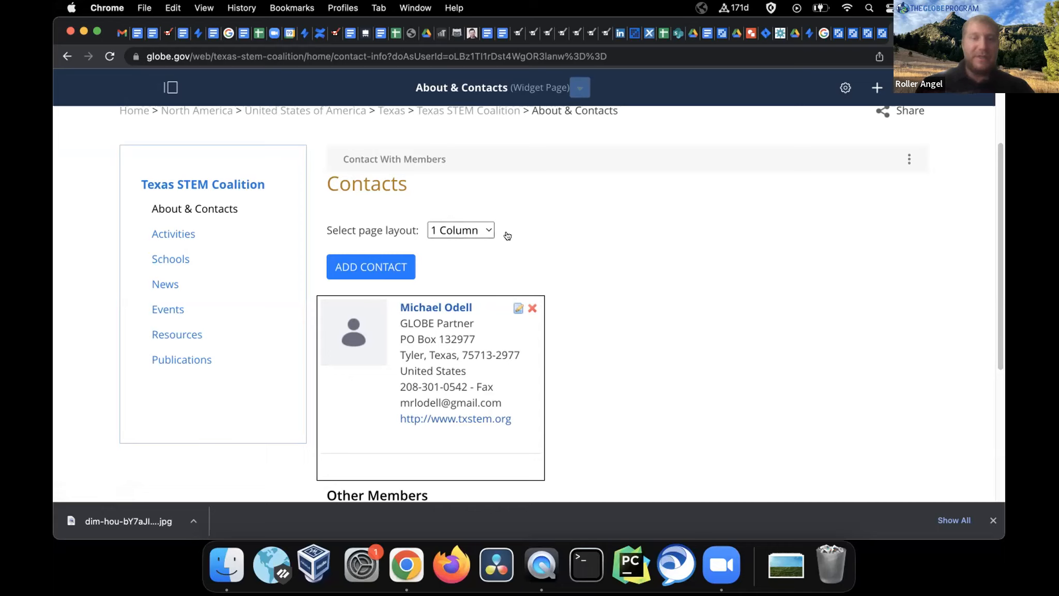
Review the contact card's edit form (GLOBE Partner, address, email, website, fax checked), then choose Edit Org Profile
click(515, 309)
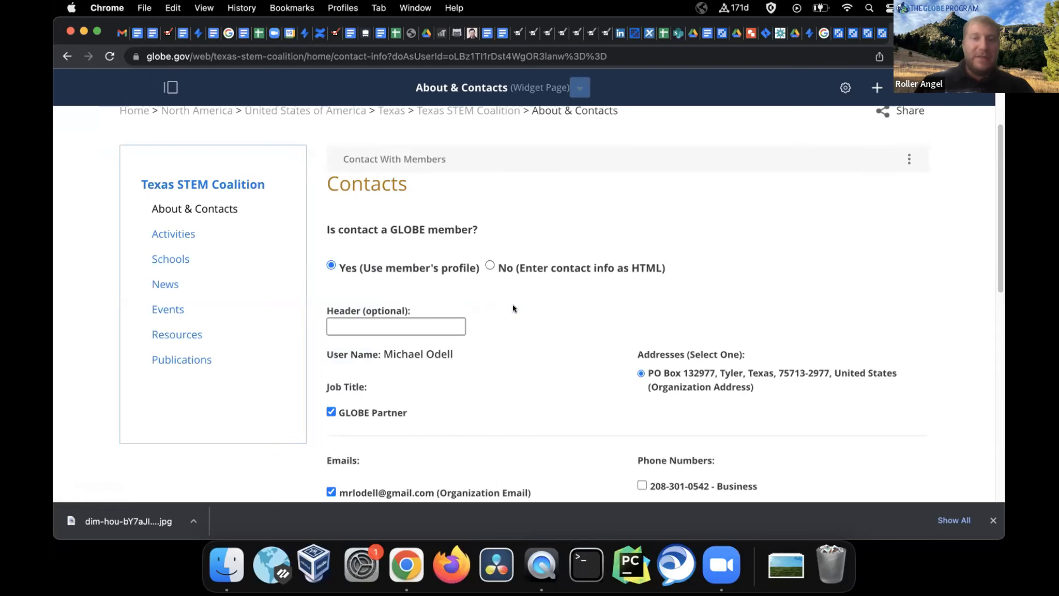
scroll(513, 308, down, 5)
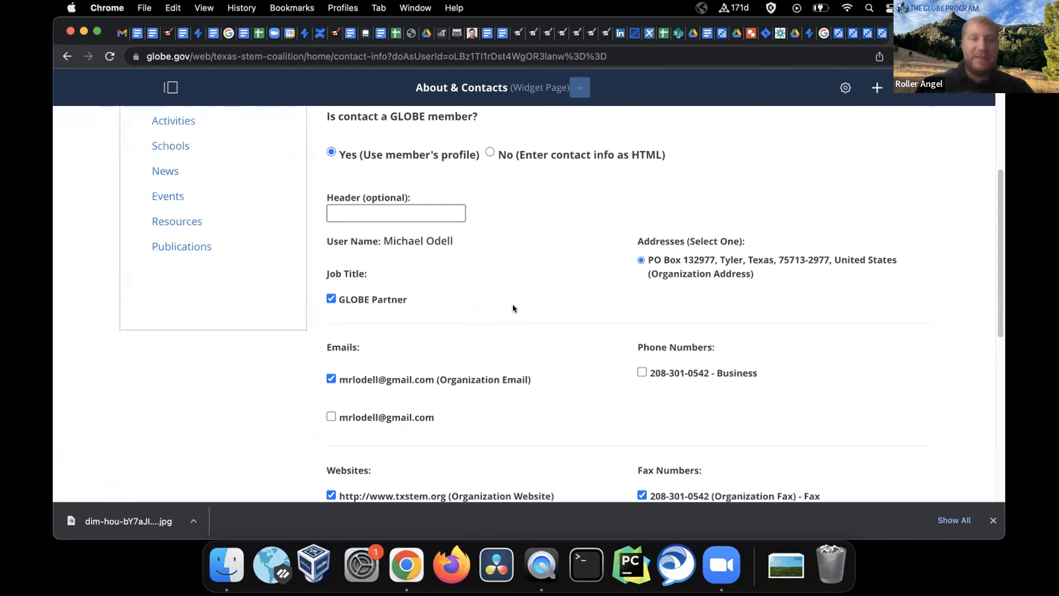
scroll(513, 307, down, 4)
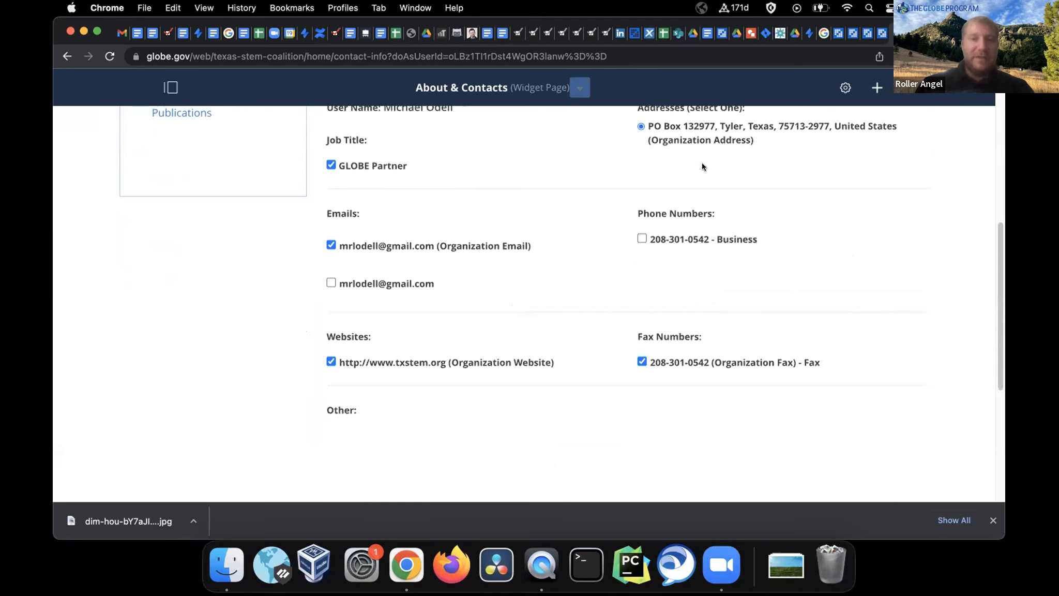
scroll(637, 220, down, 8)
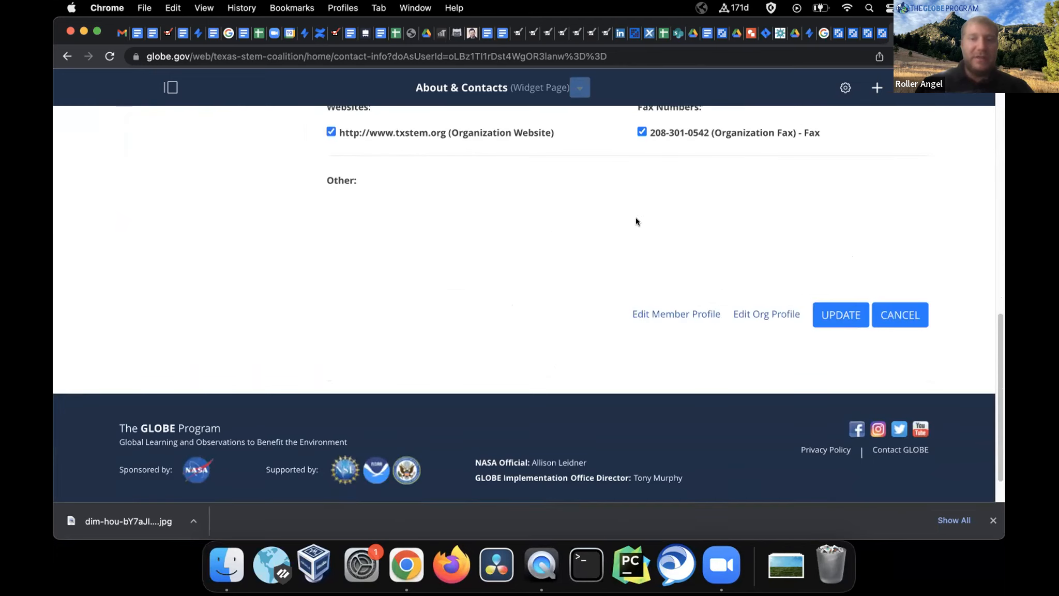
scroll(636, 218, up, 10)
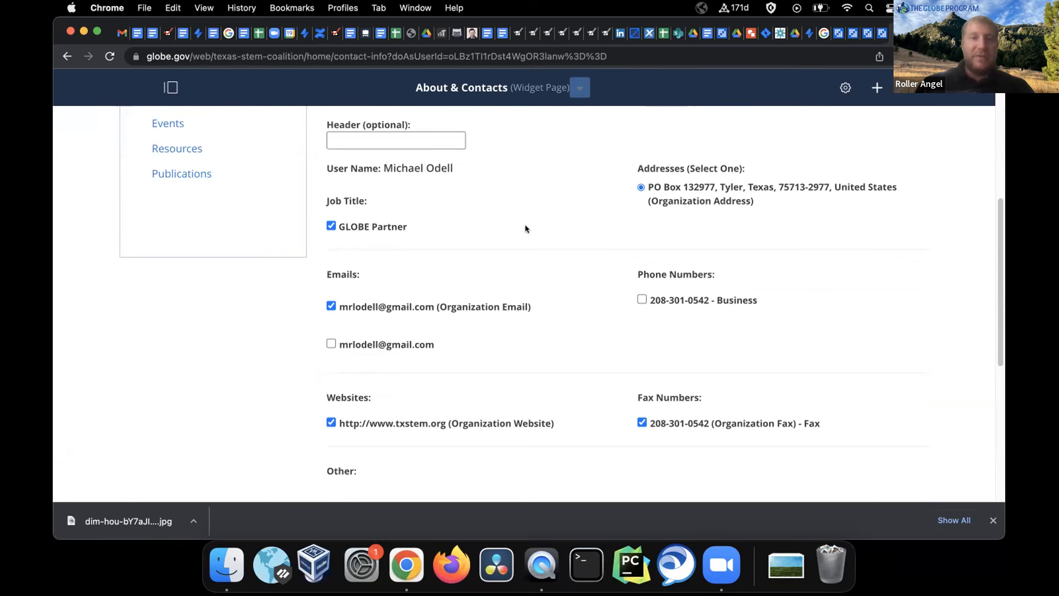
scroll(524, 228, down, 9)
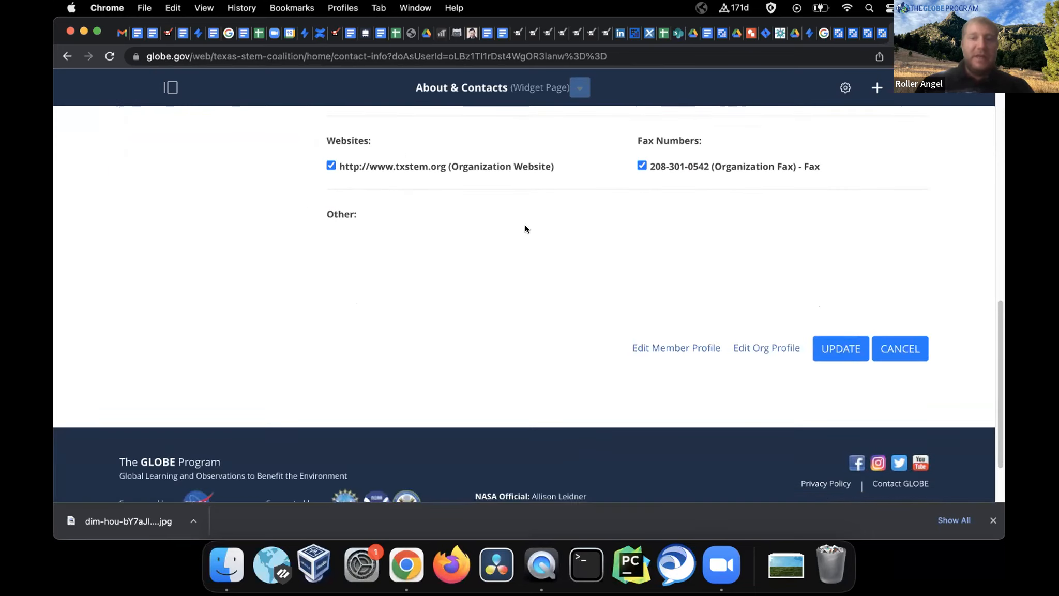
click(757, 349)
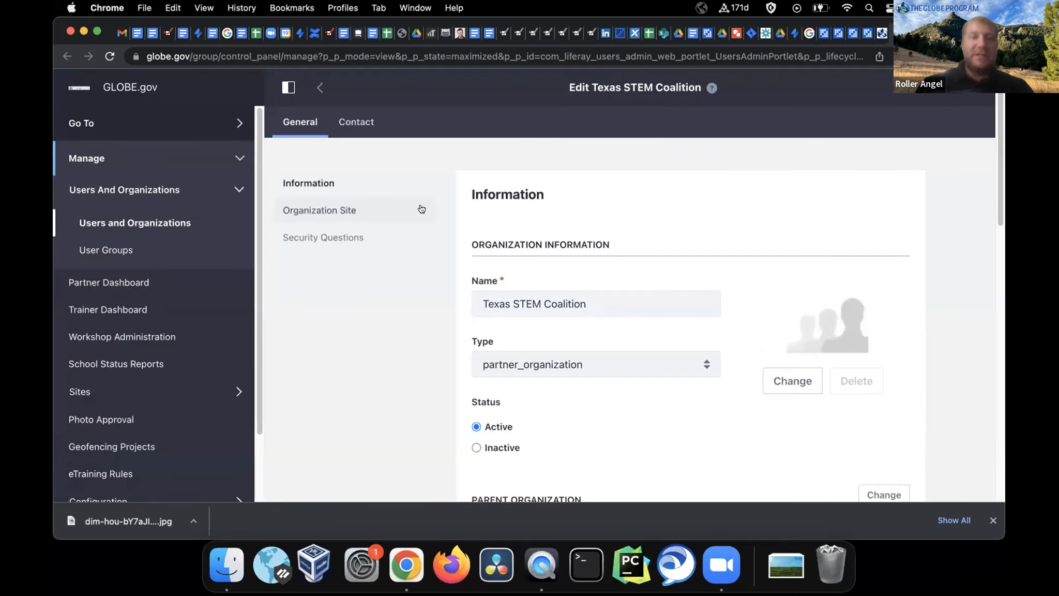
View the organization's Billing address on the Contact tab, then return to About & Contacts and cancel the data reload
click(358, 121)
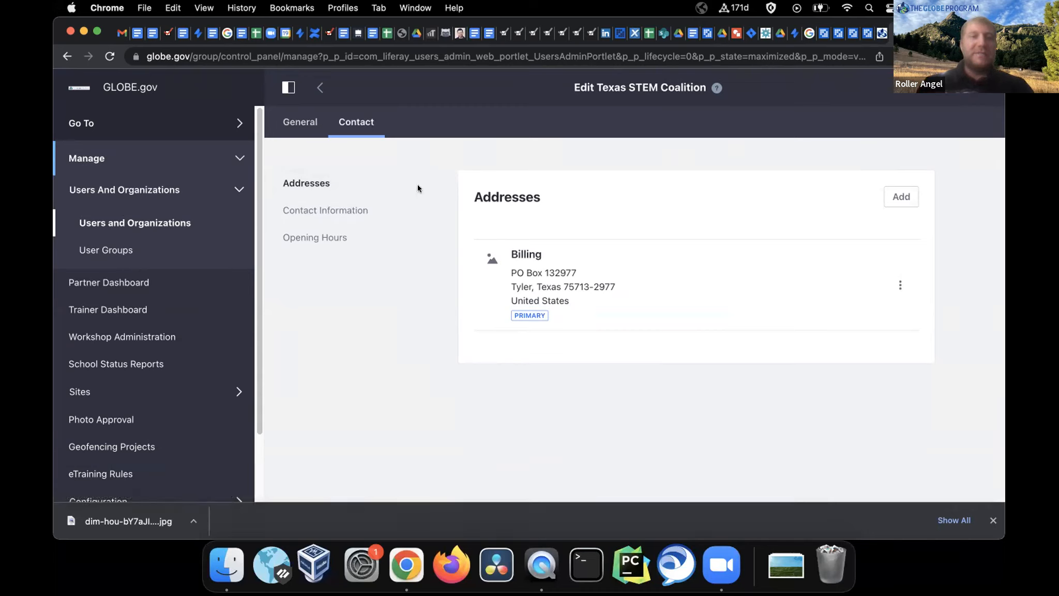
click(876, 36)
click(340, 187)
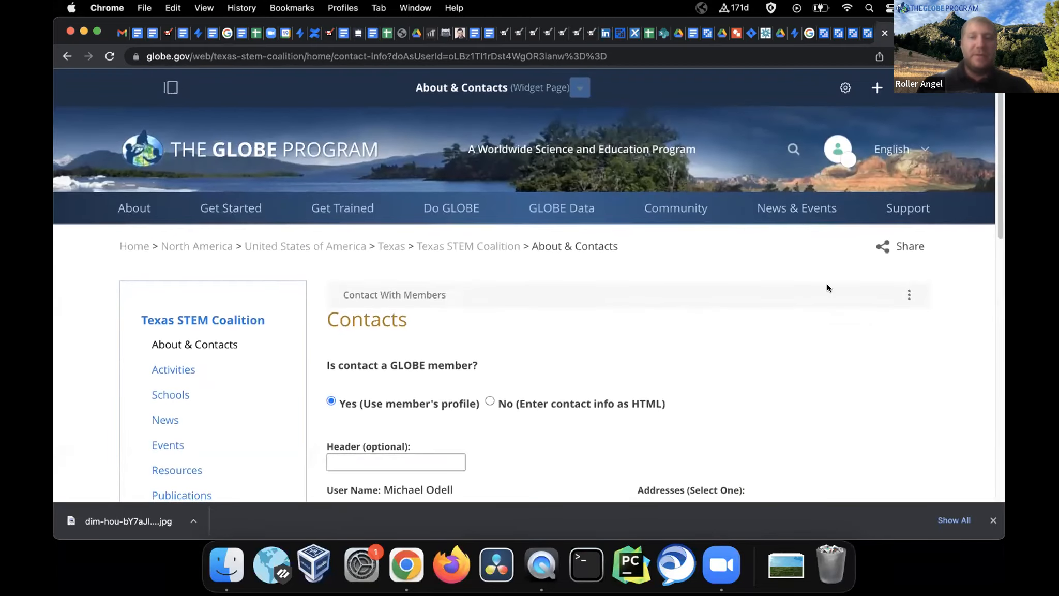
Reopen the partner contact's edit form from About & Contacts and go to Edit Org Profile for Texas STEM Coalition
click(908, 295)
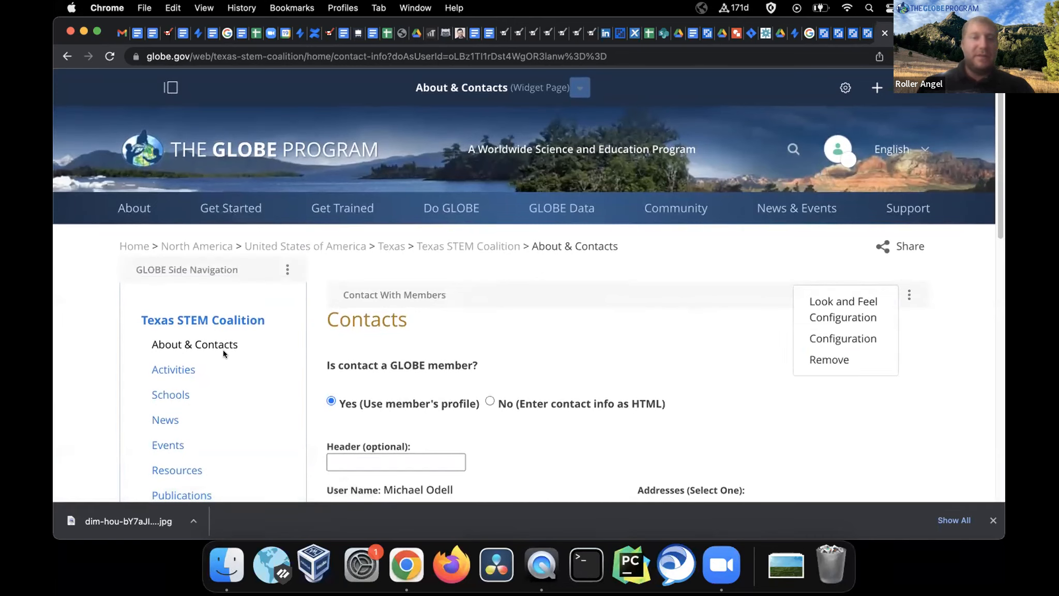
click(198, 341)
scroll(491, 376, down, 3)
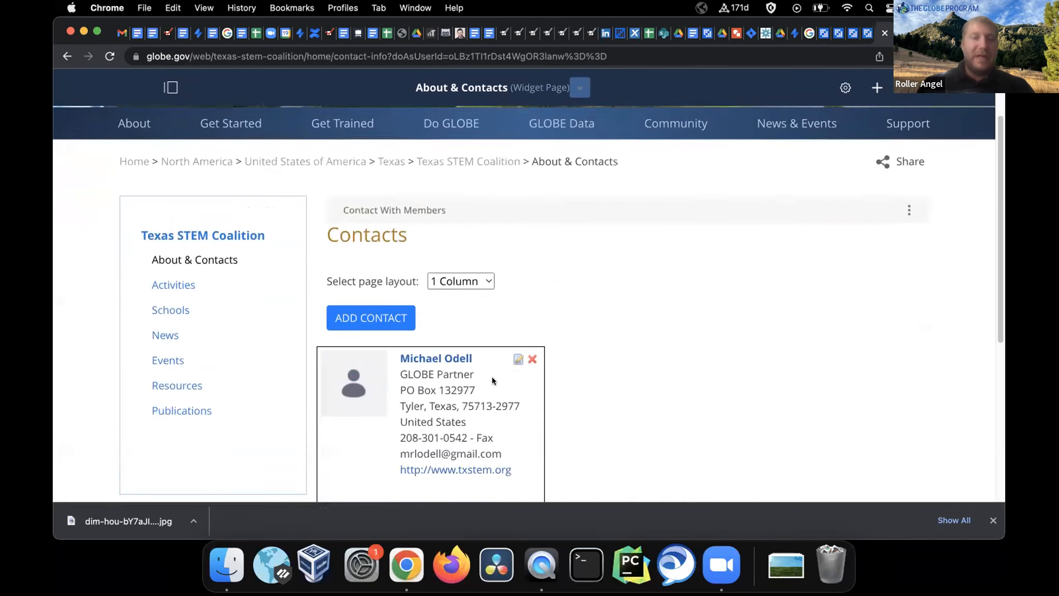
click(517, 344)
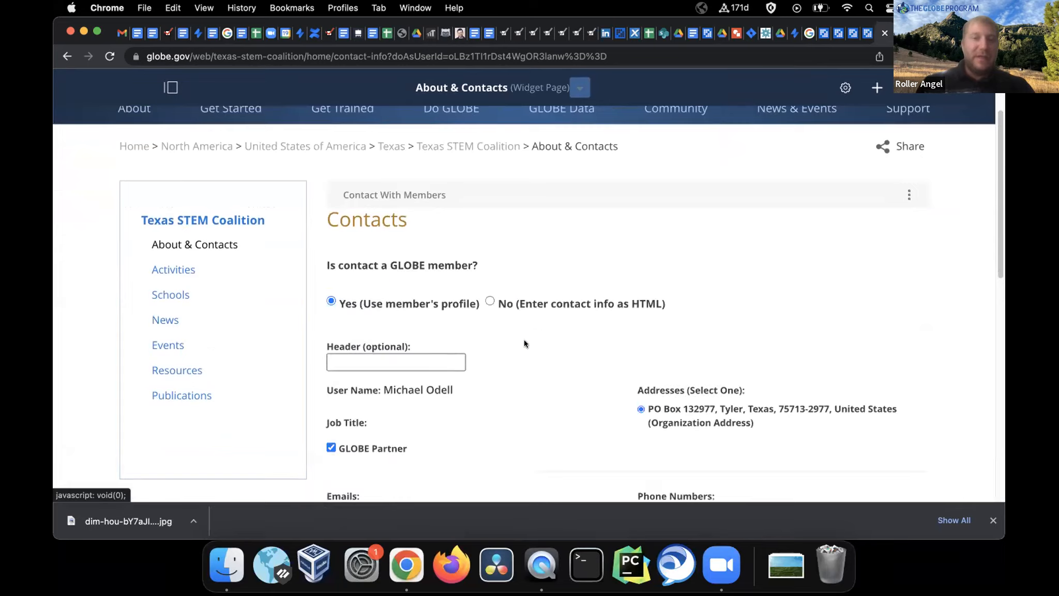
scroll(685, 325, down, 10)
scroll(686, 330, down, 1)
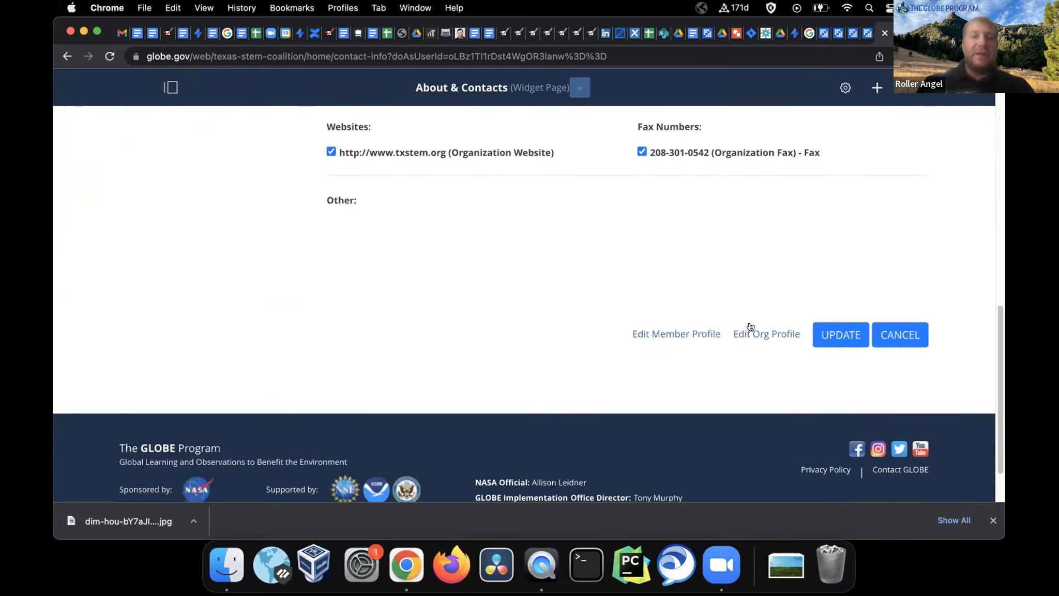
click(757, 335)
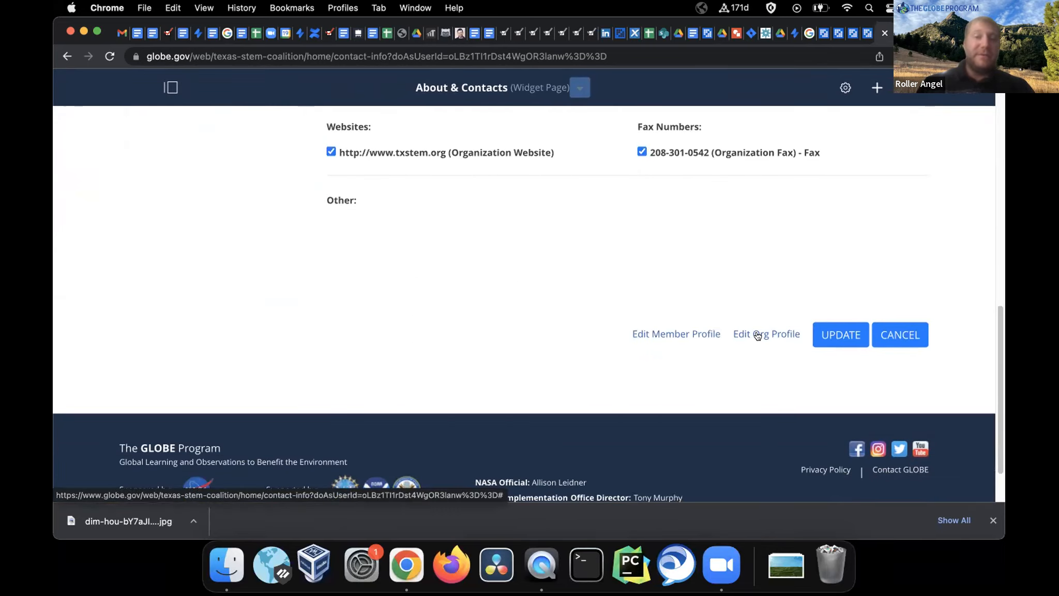
scroll(684, 220, down, 3)
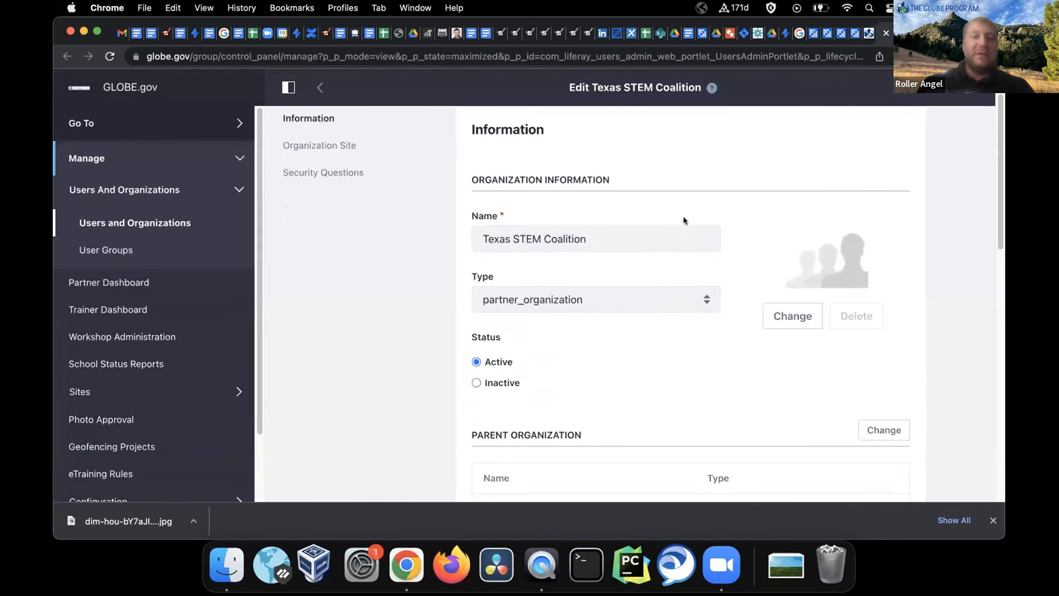
scroll(684, 221, up, 3)
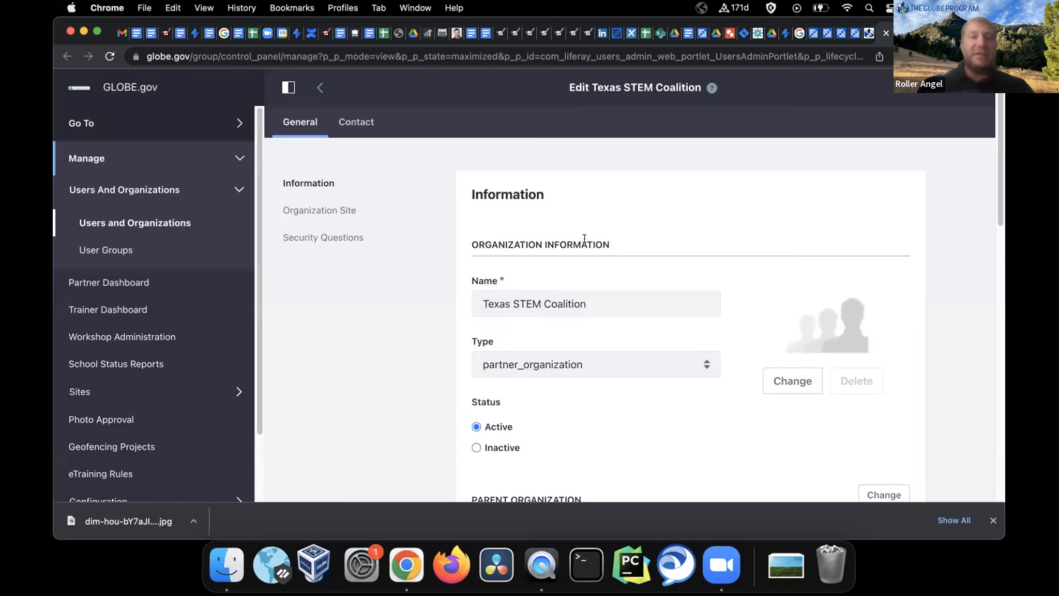
Back on About & Contacts, point out the Reload data prompt's title and explanation, then cancel it
click(864, 32)
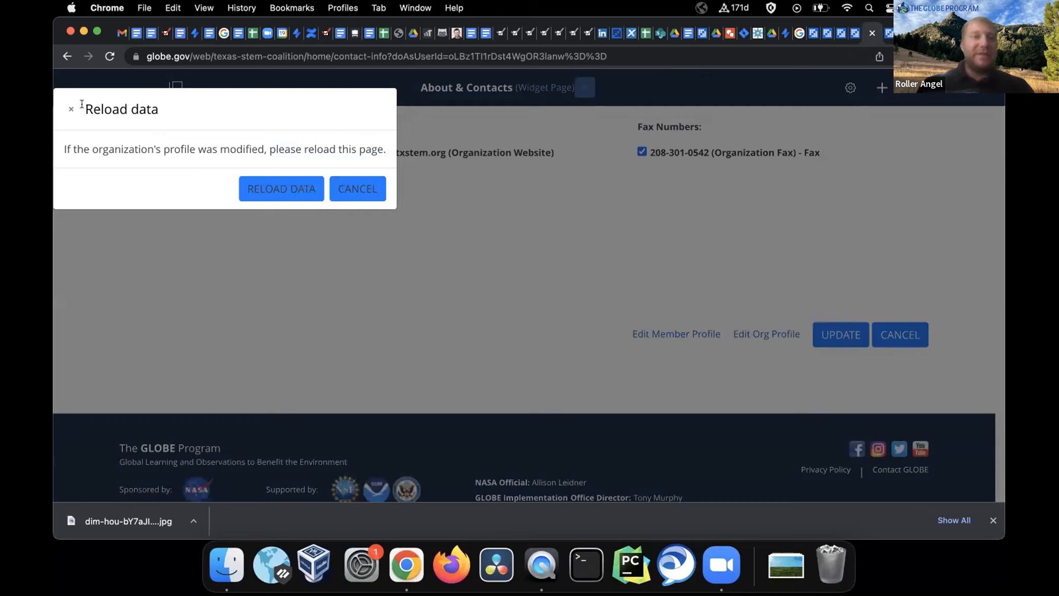
drag(81, 104, 195, 102)
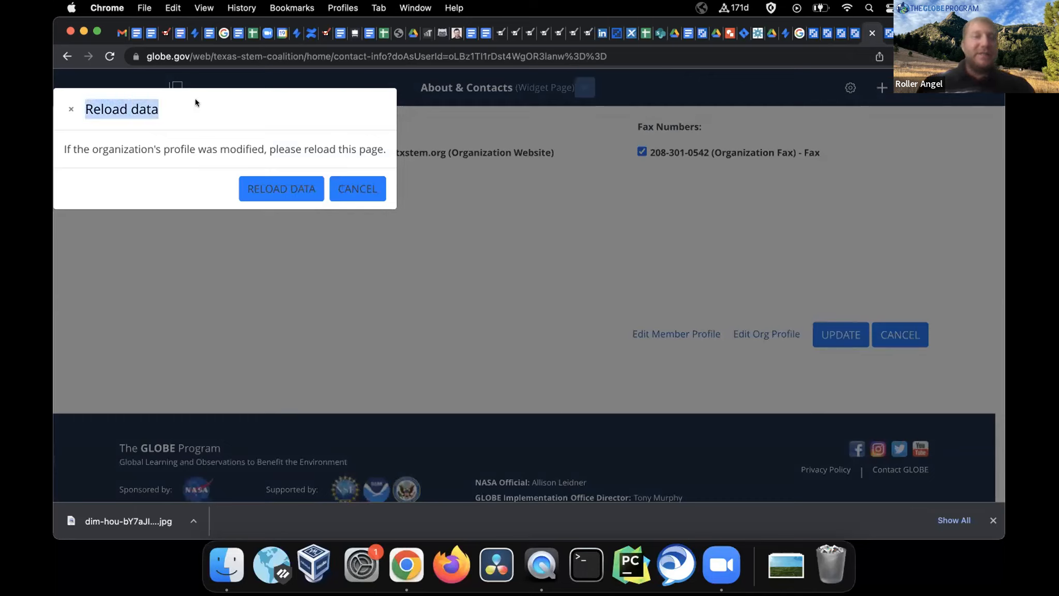
drag(262, 131, 377, 141)
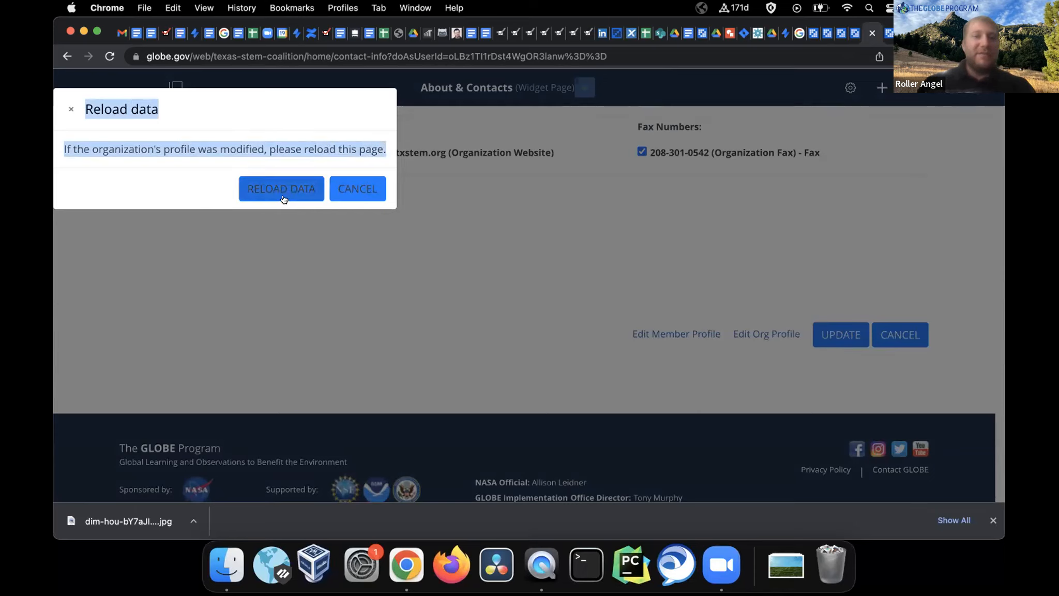
click(362, 187)
Save the partner contact with UPDATE
scroll(605, 225, up, 5)
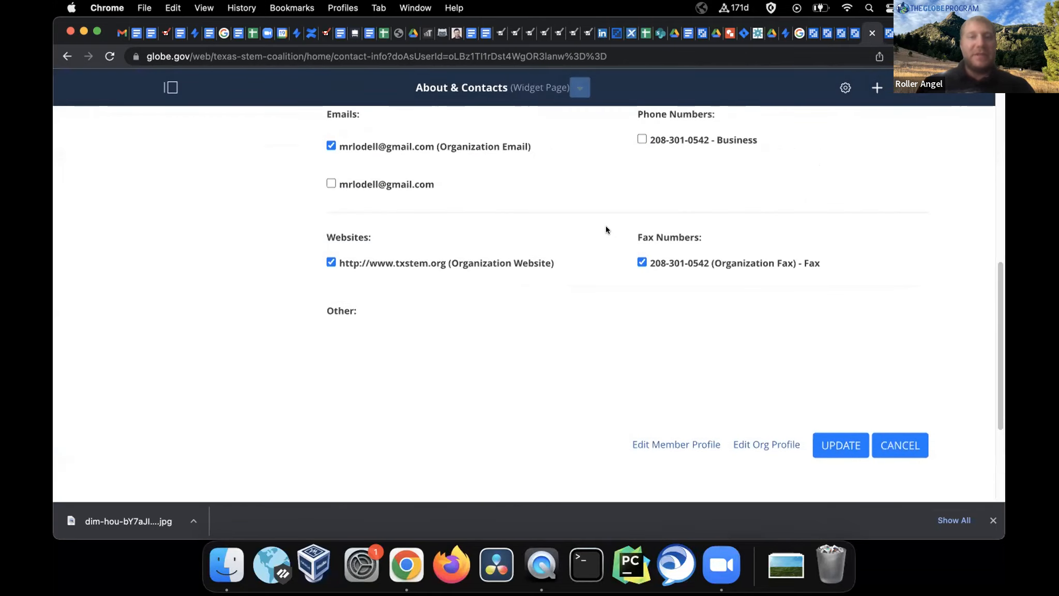
scroll(606, 229, up, 2)
scroll(606, 229, up, 5)
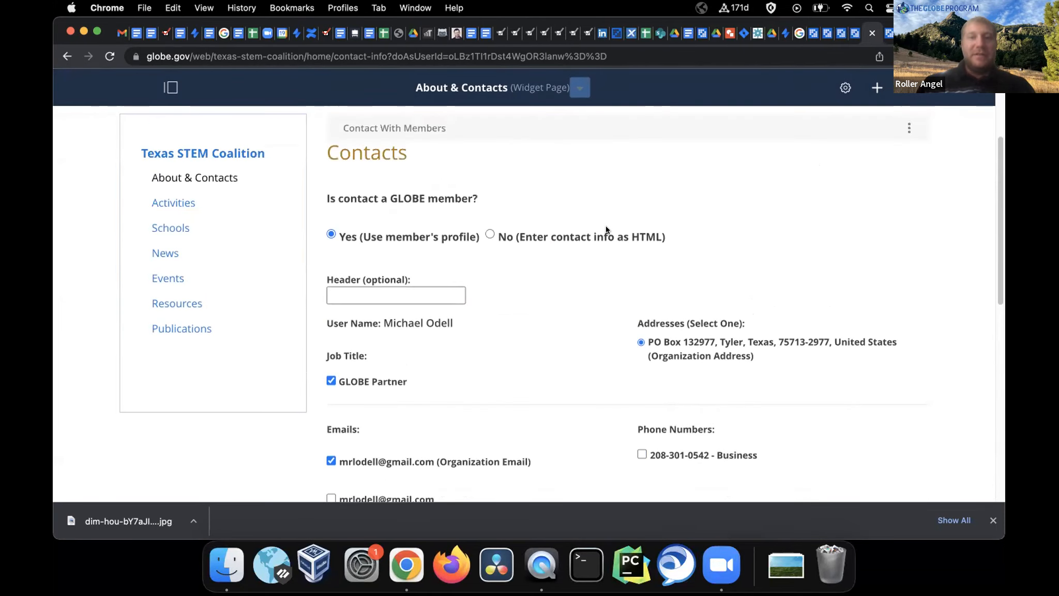
scroll(605, 225, down, 15)
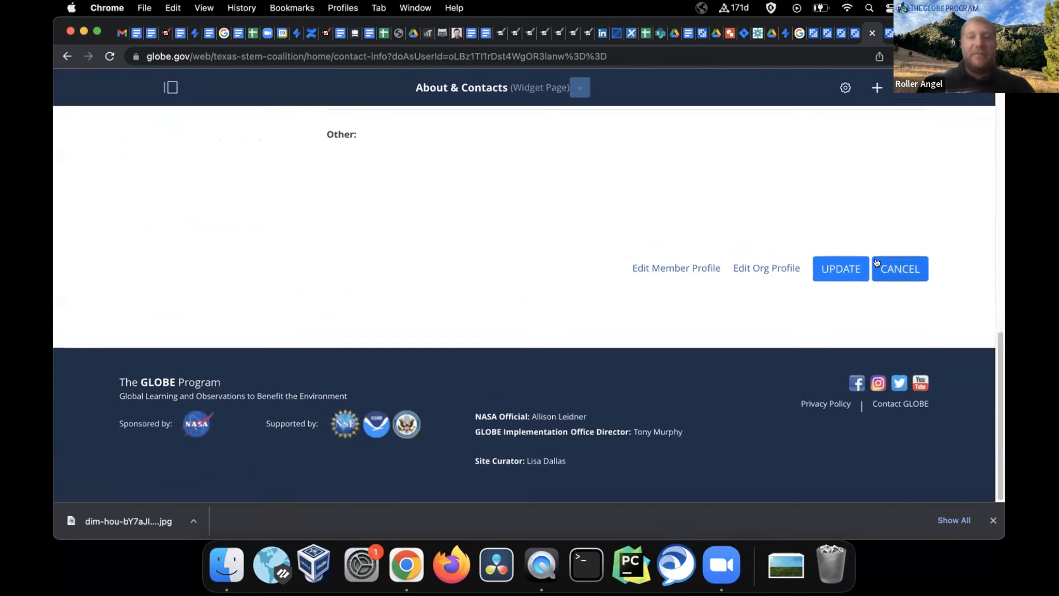
click(864, 269)
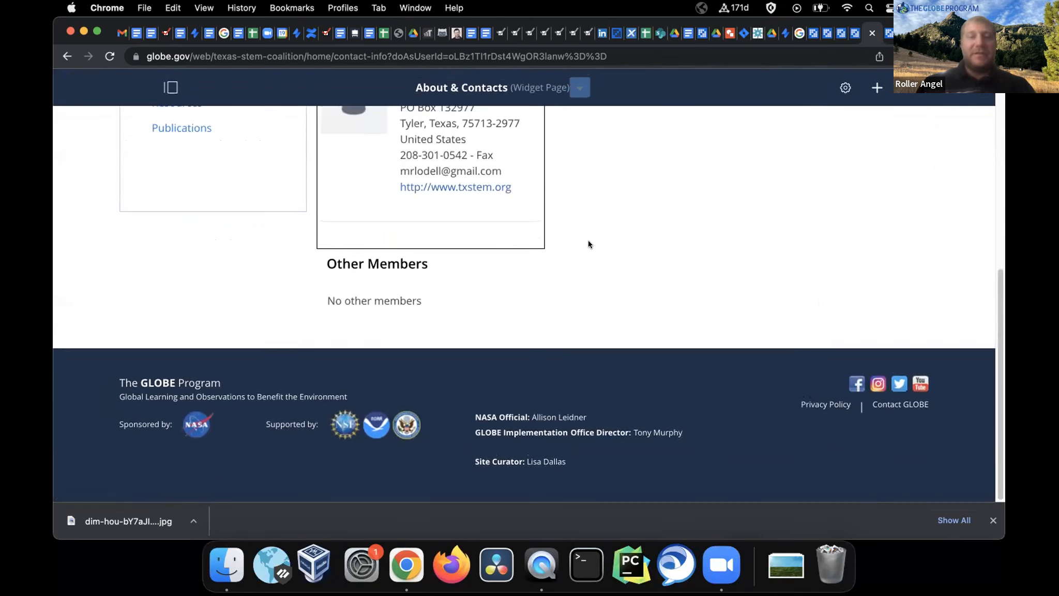
scroll(588, 244, up, 3)
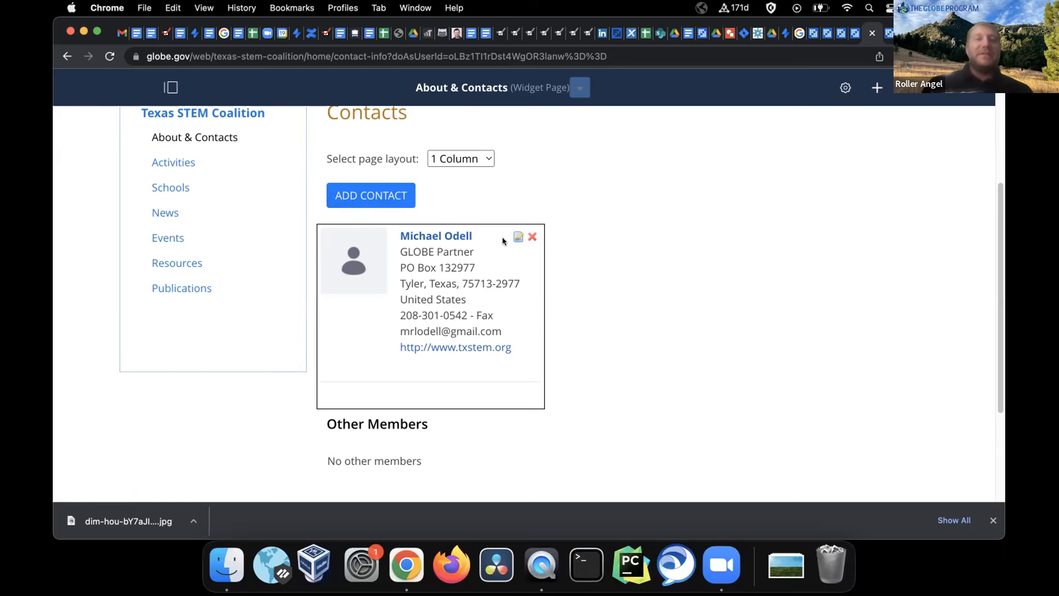
scroll(603, 212, up, 5)
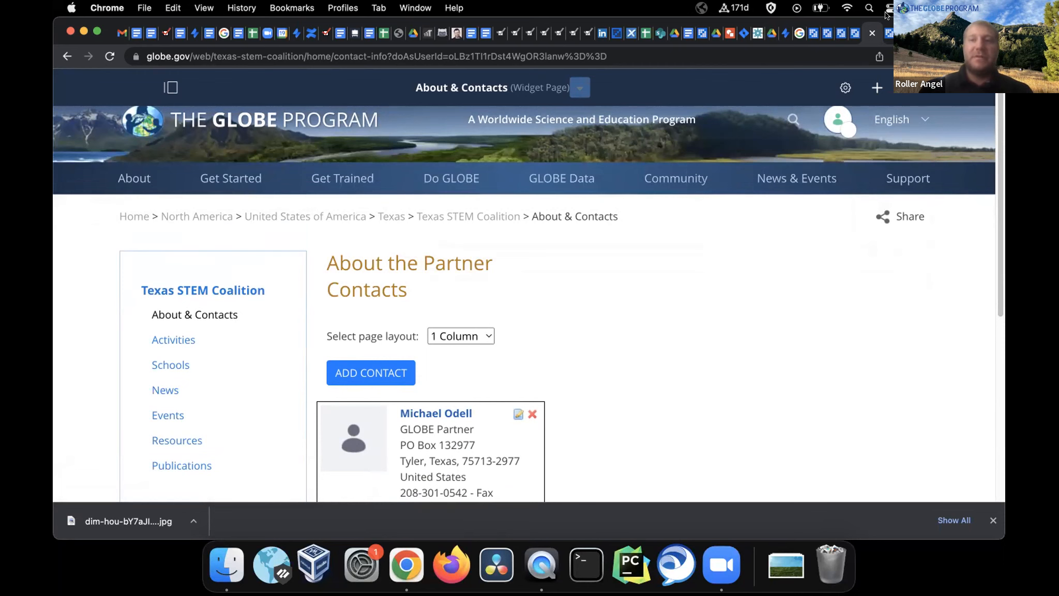
click(888, 33)
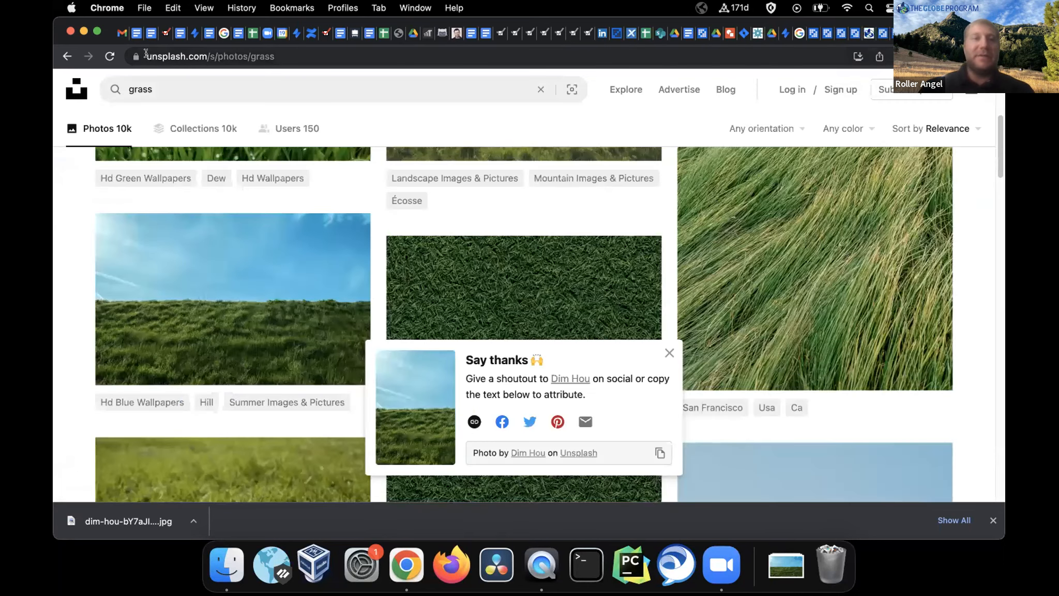
click(196, 61)
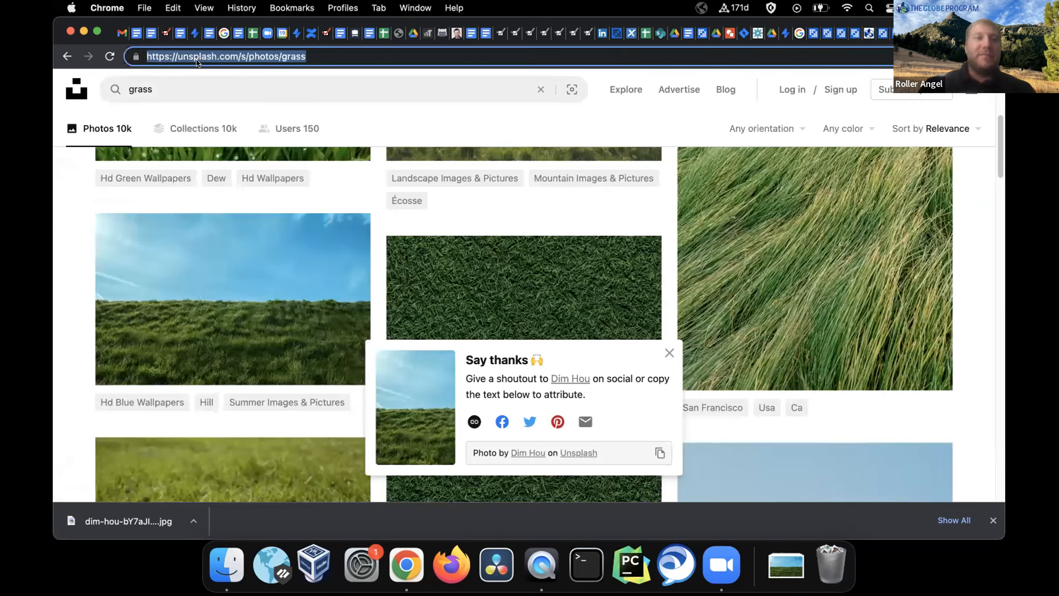
click(228, 53)
drag(238, 56, 111, 59)
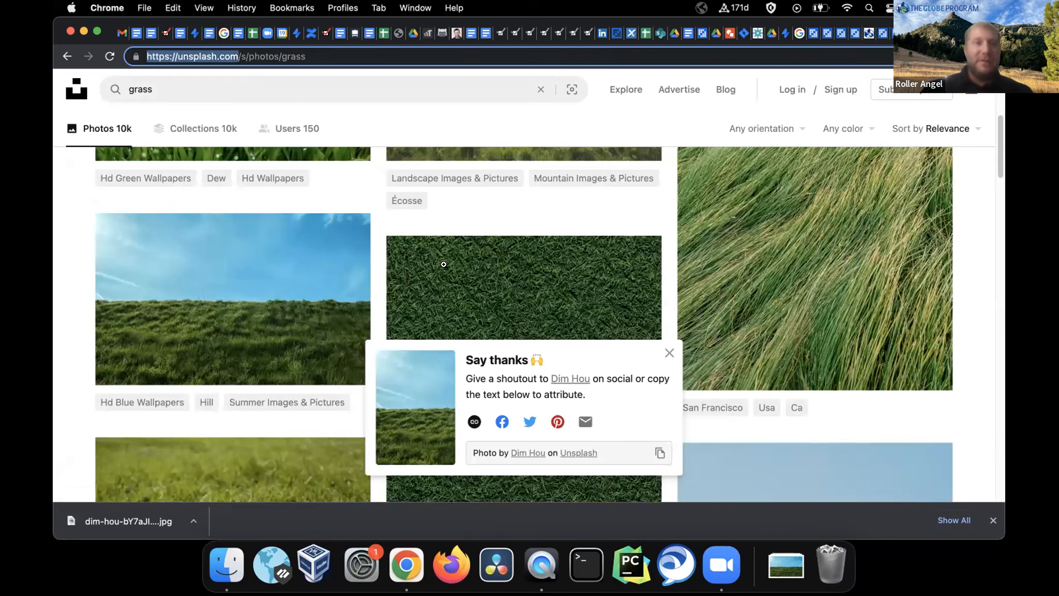
click(721, 565)
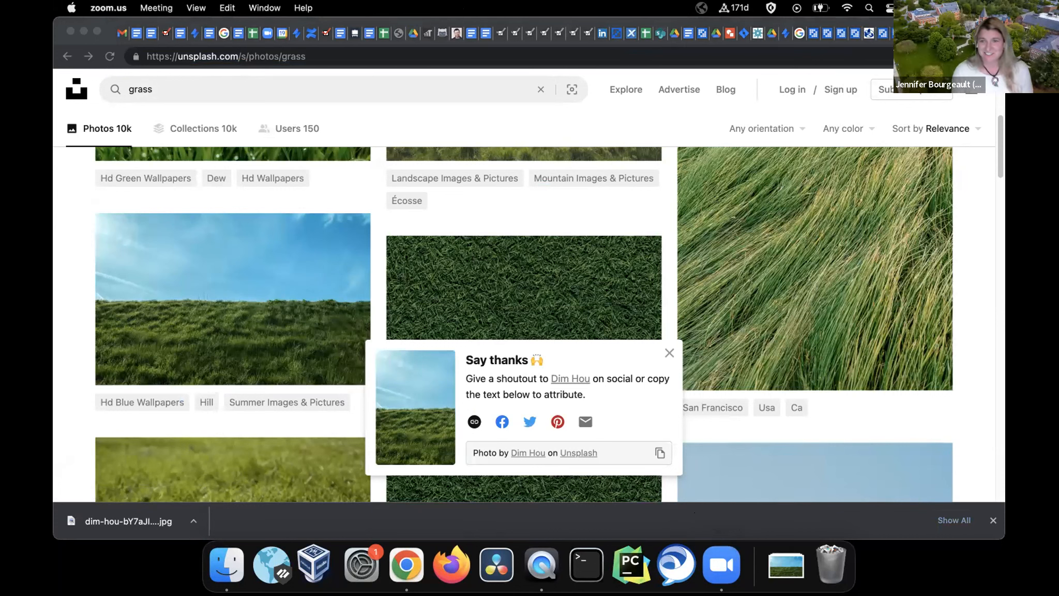
click(358, 129)
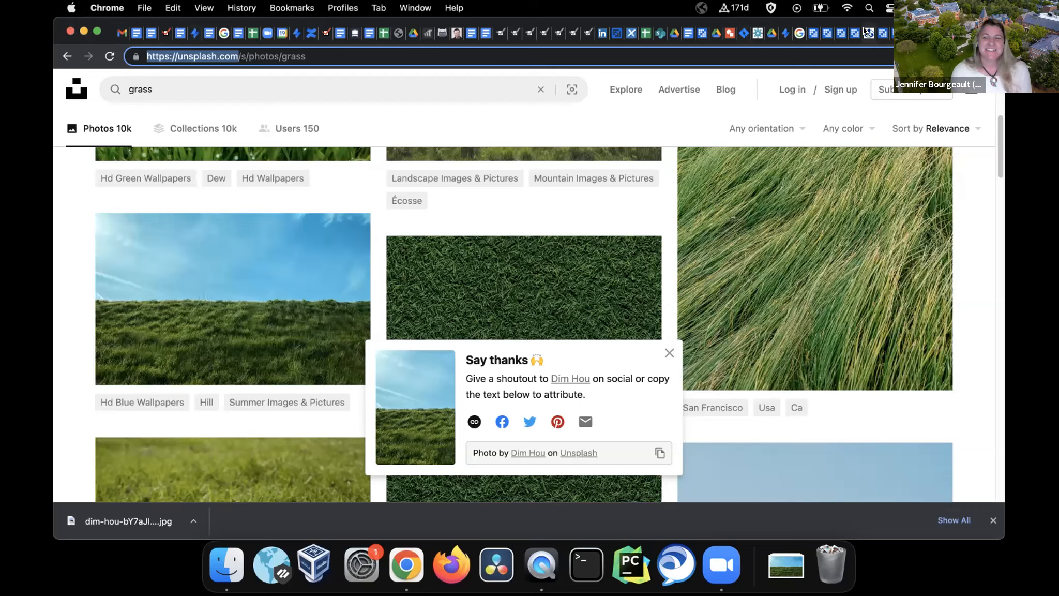
click(879, 37)
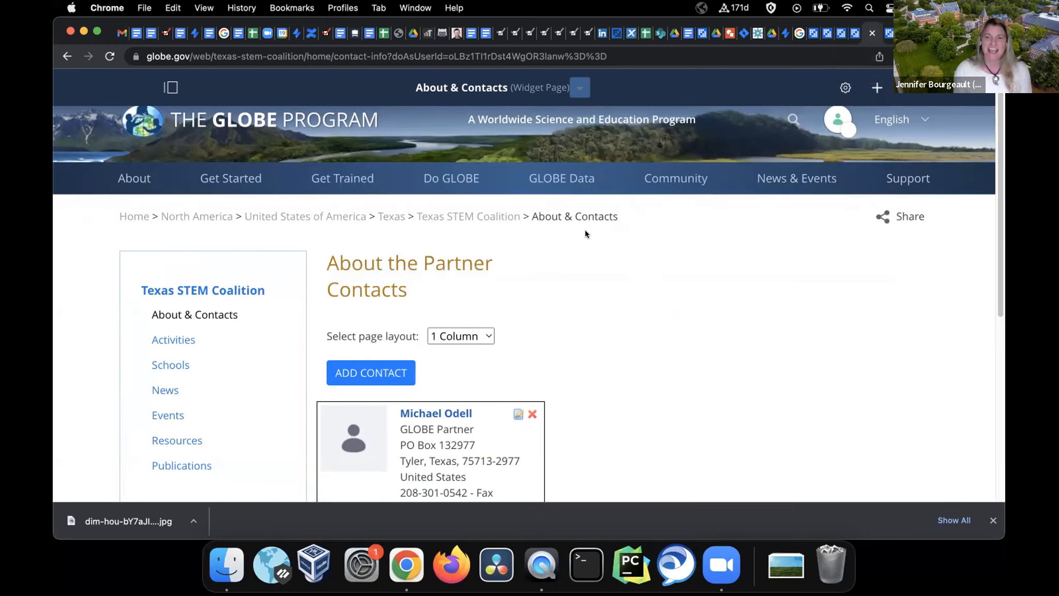
Go from the North America region page to the United States of America country page
mouse_move(668, 179)
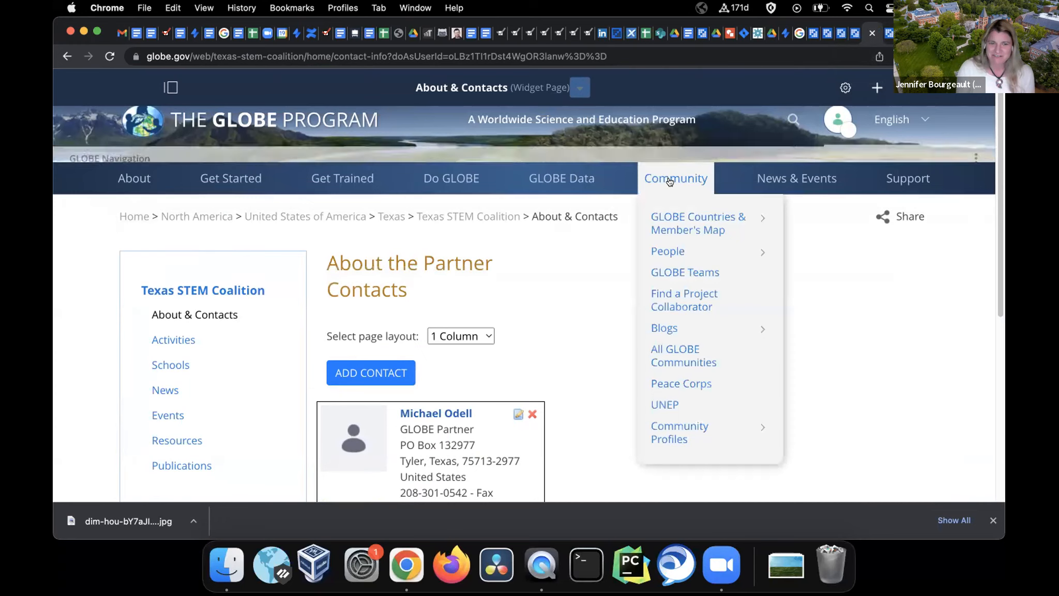
mouse_move(687, 221)
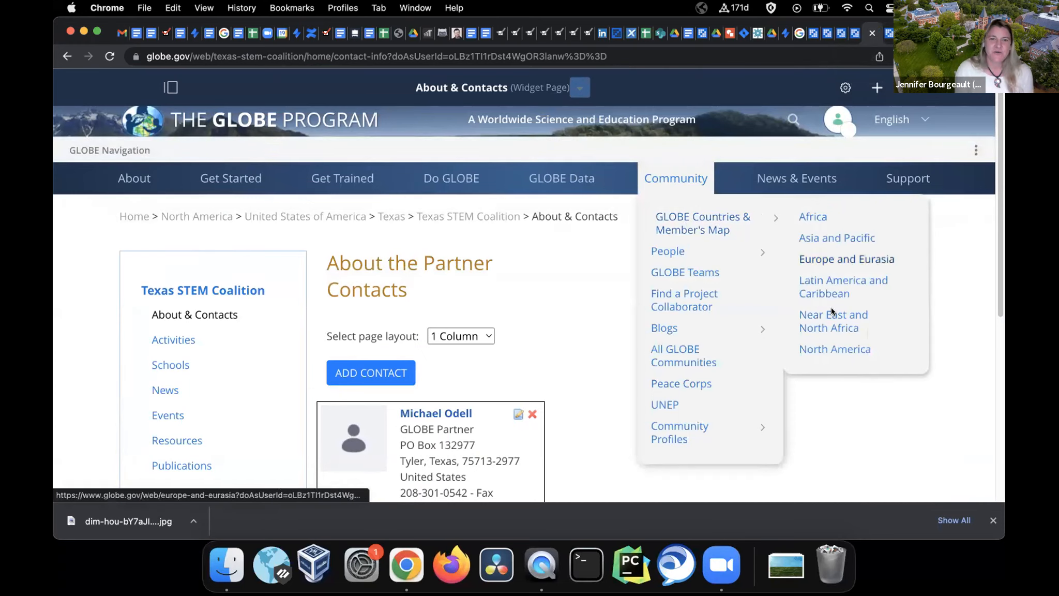
click(834, 349)
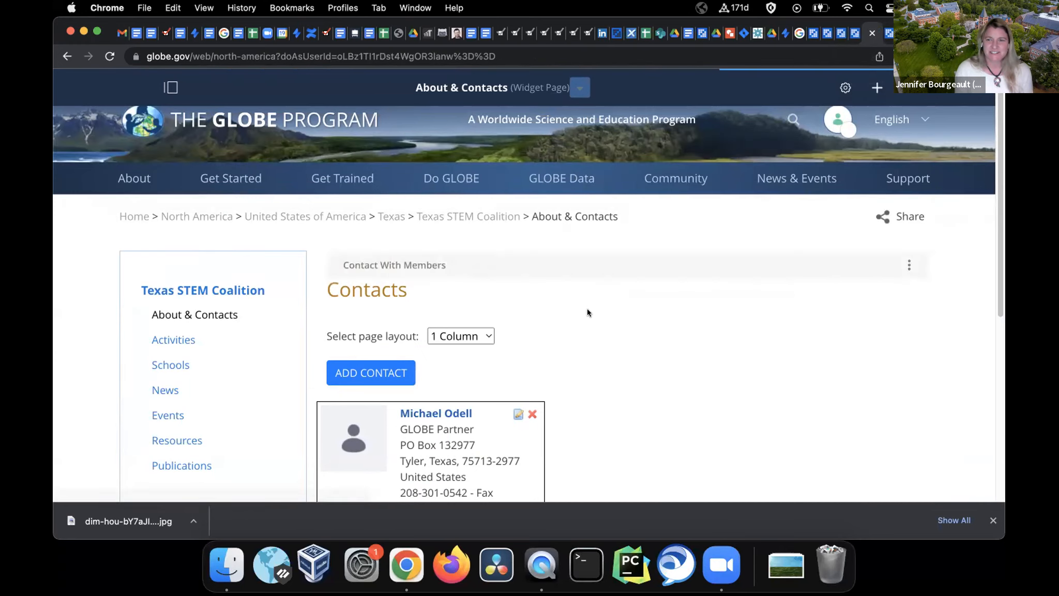
scroll(313, 334, down, 3)
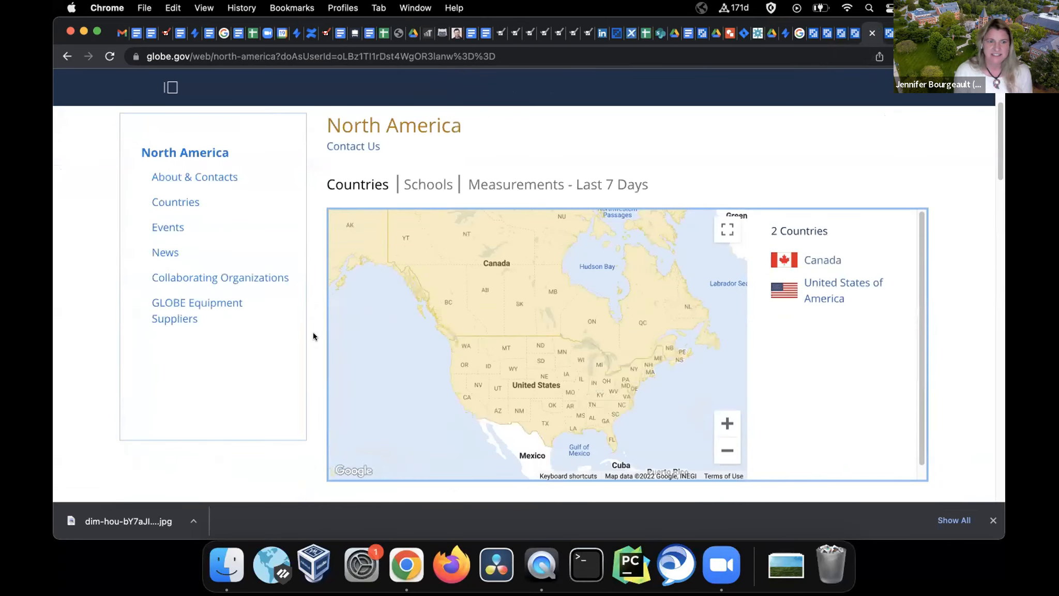
click(838, 286)
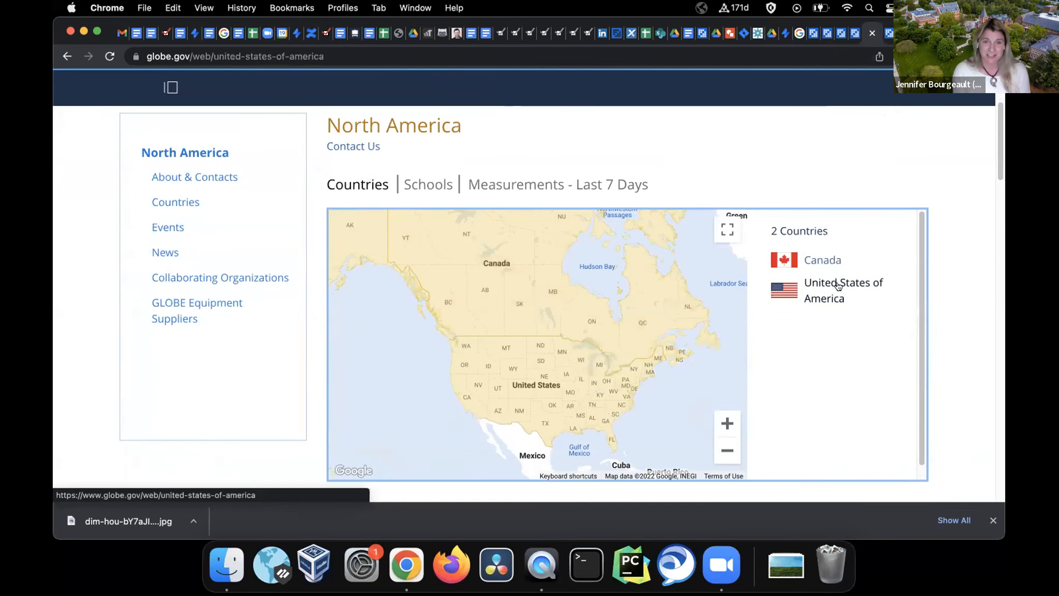
Collapse the admin panel and scroll through the United States page
click(284, 88)
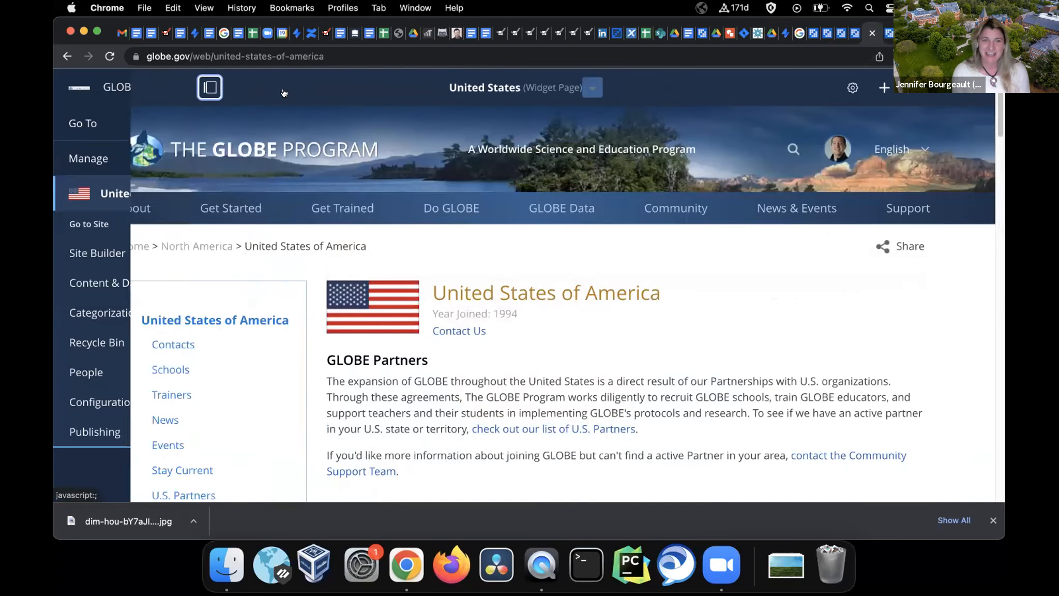
scroll(290, 389, down, 3)
scroll(289, 388, down, 10)
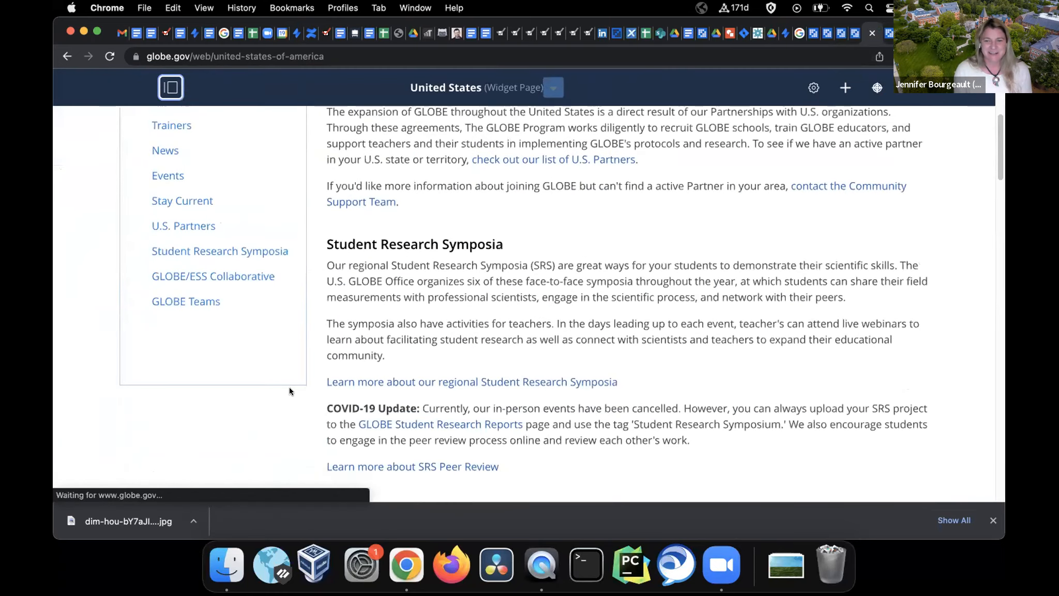
scroll(288, 387, down, 12)
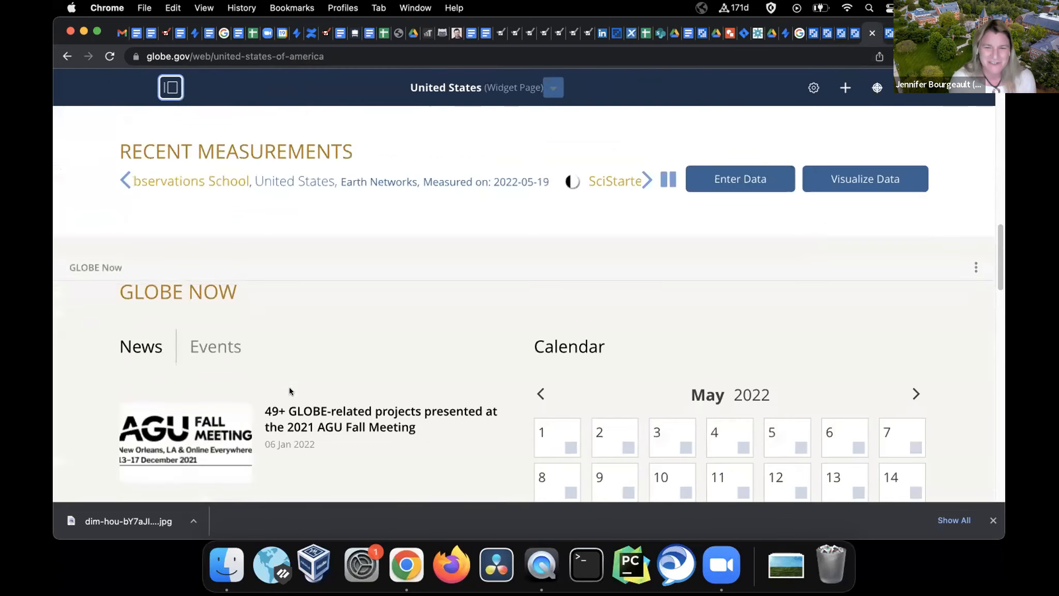
scroll(289, 387, down, 6)
scroll(289, 391, down, 5)
scroll(289, 392, up, 20)
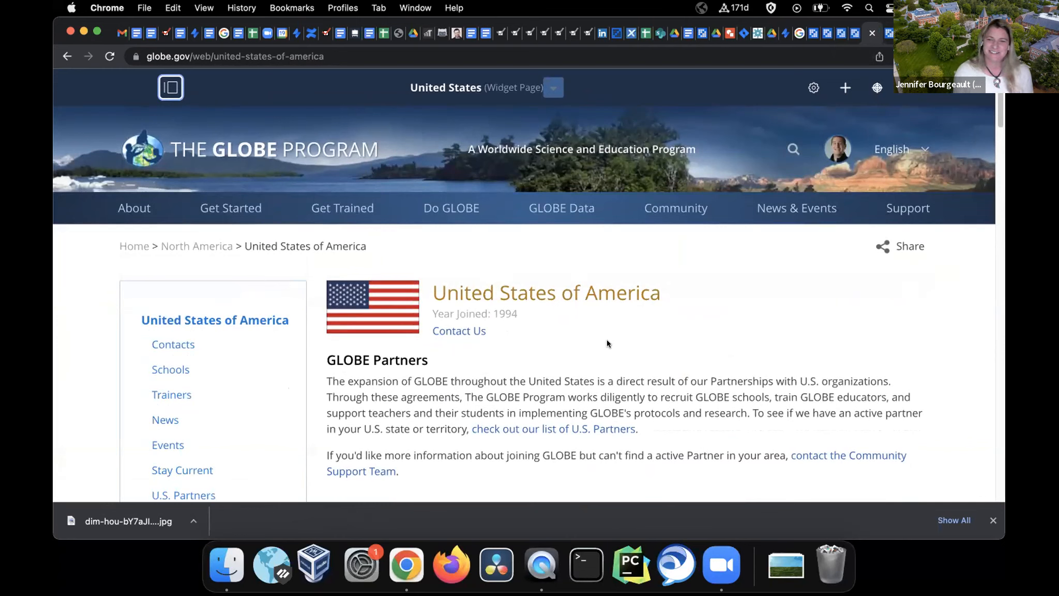
scroll(214, 360, down, 2)
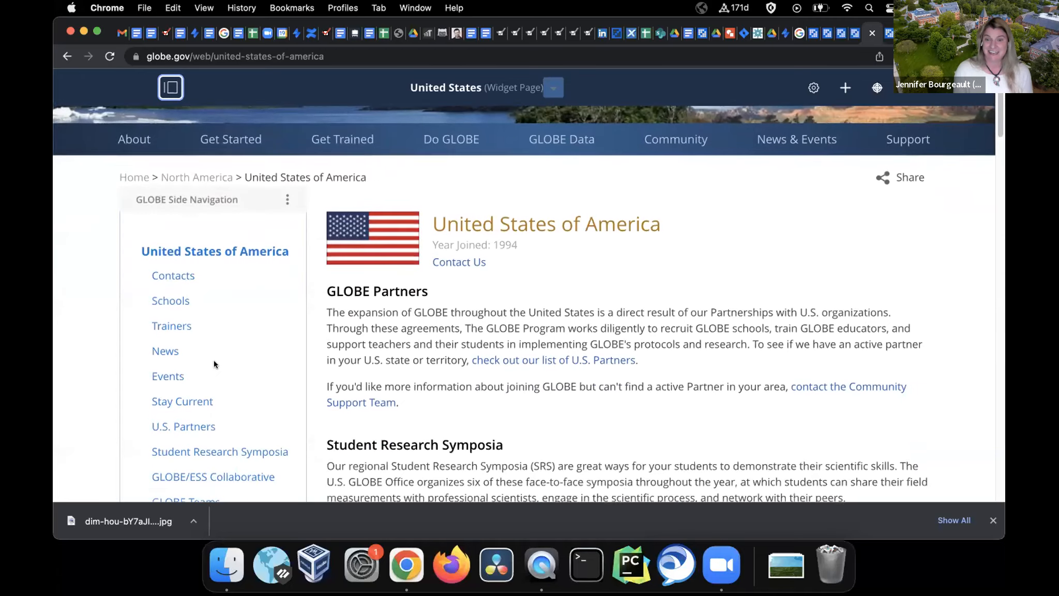
Open U.S. Partners and look over the partner map and 56 States/Territories list
click(242, 403)
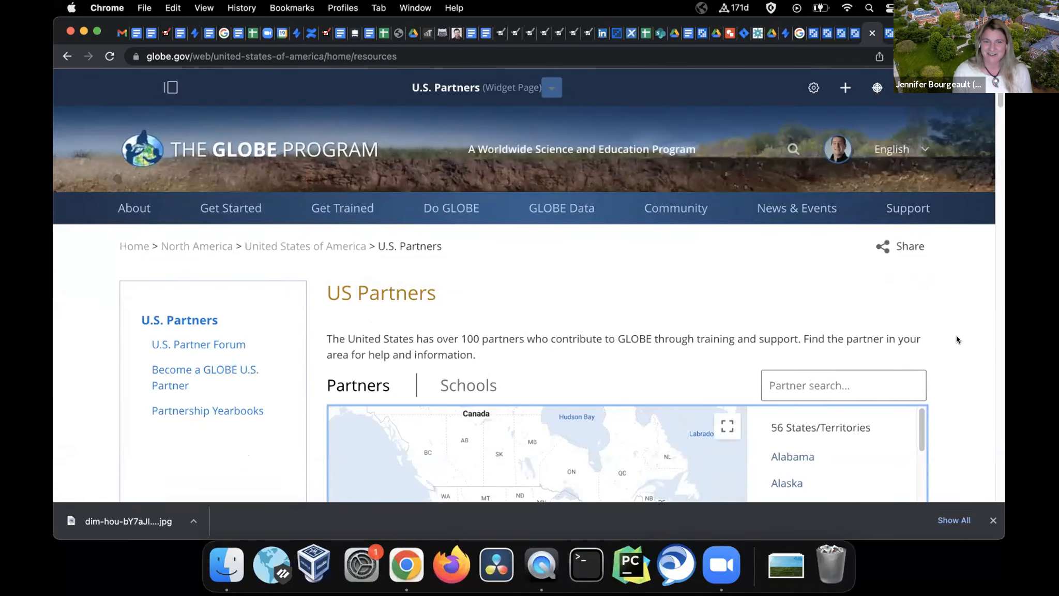
scroll(957, 339, down, 3)
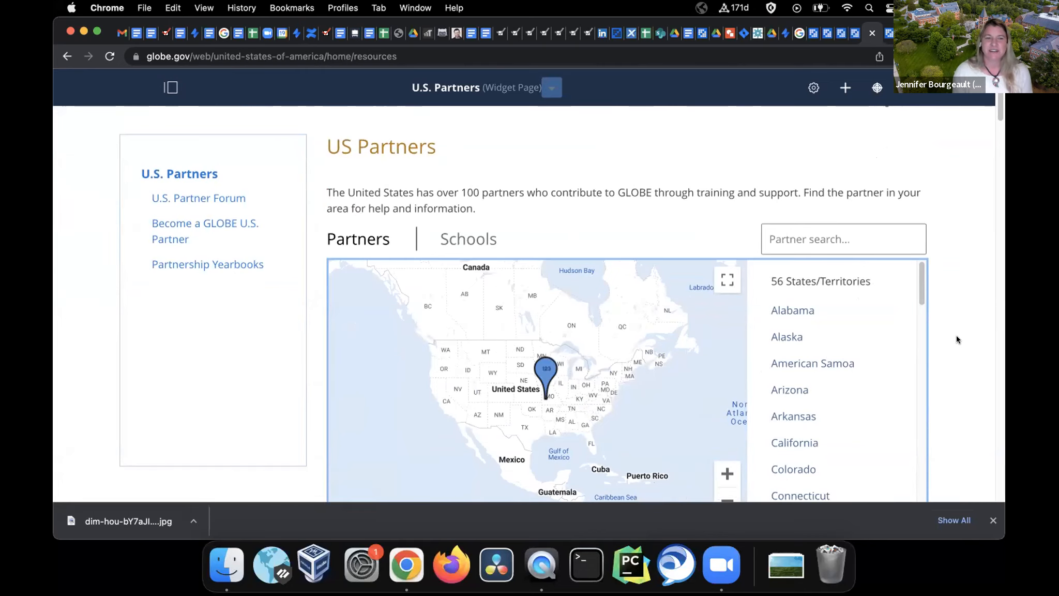
scroll(957, 340, up, 1)
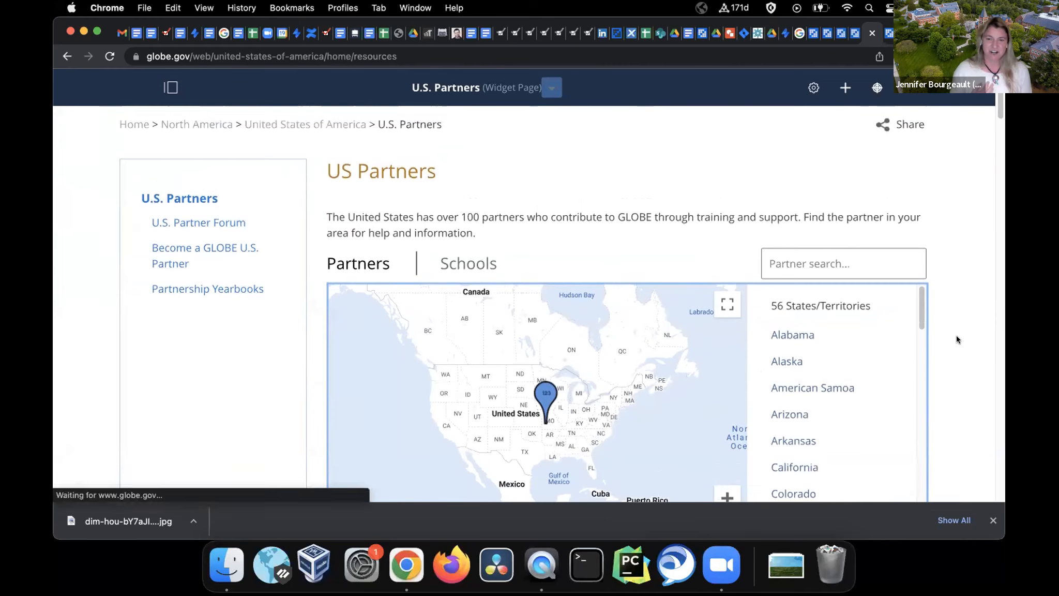
scroll(957, 339, up, 4)
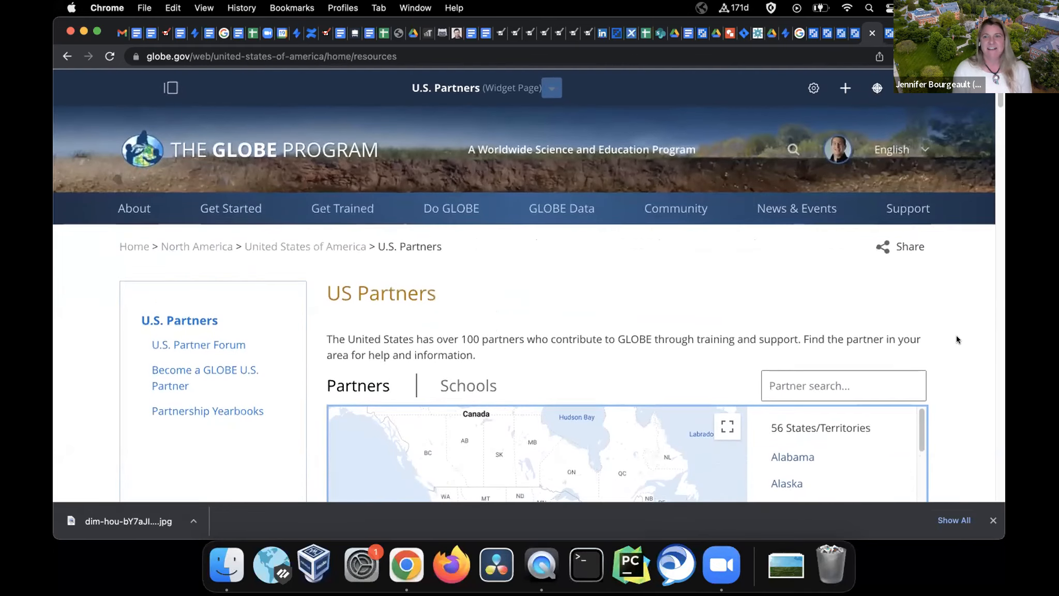
mouse_move(766, 209)
scroll(749, 232, down, 1)
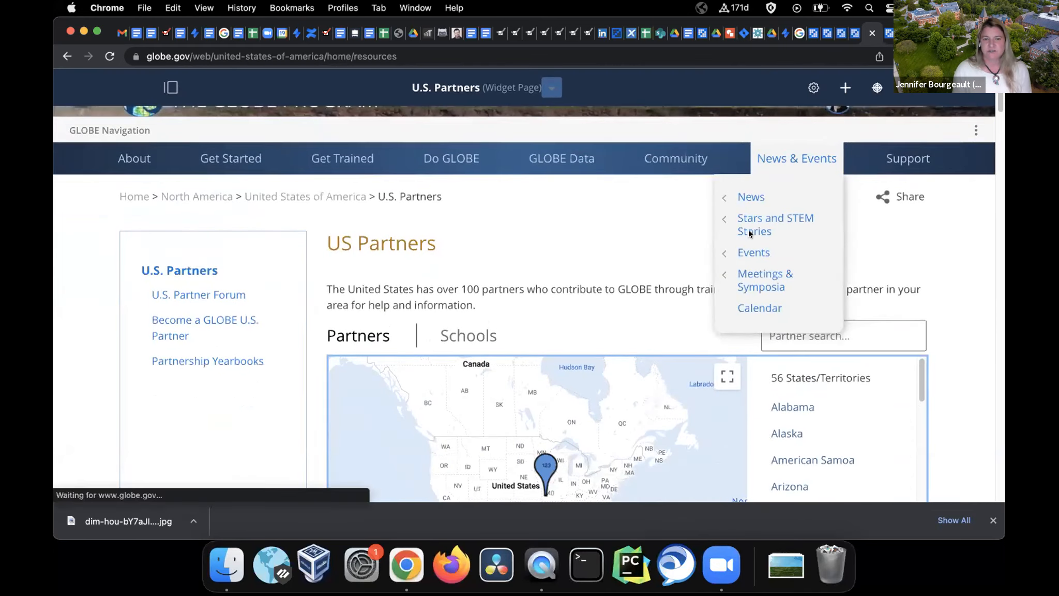
scroll(748, 230, up, 2)
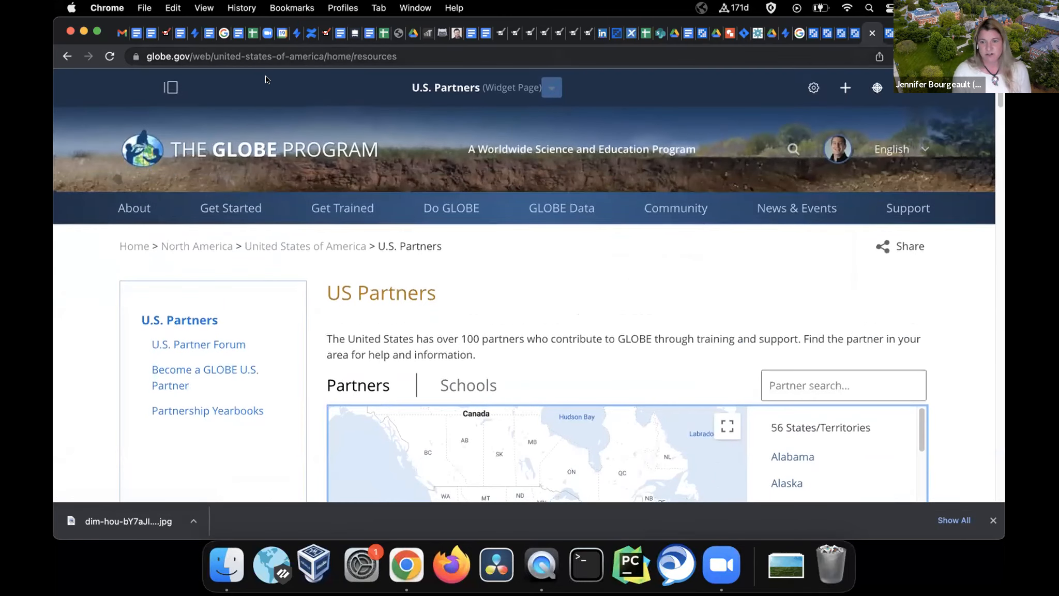
Open Manage > Users and Organizations and search for the user's full name in quotes
click(171, 87)
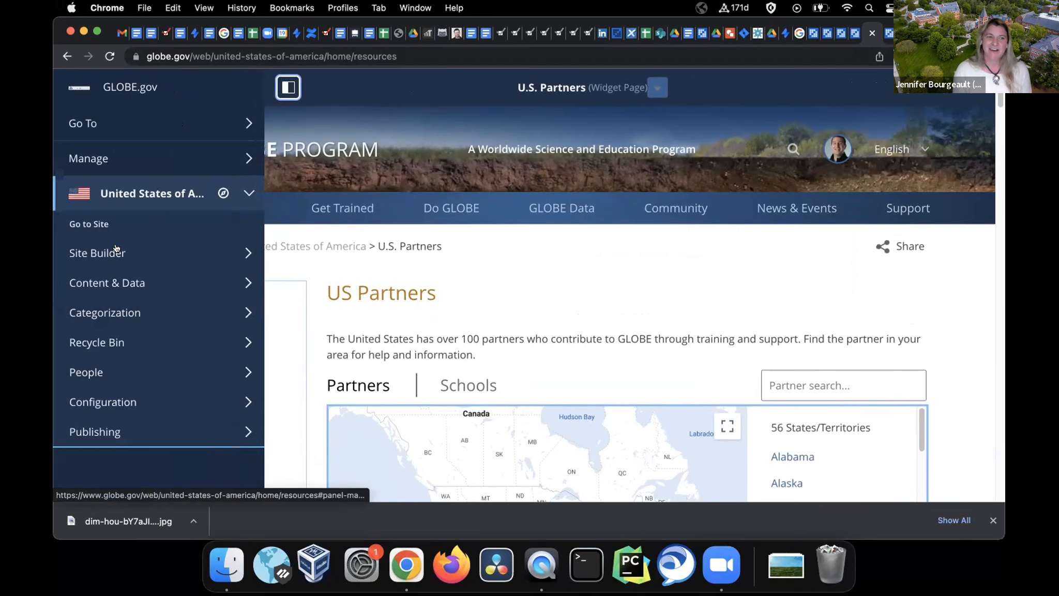
click(124, 158)
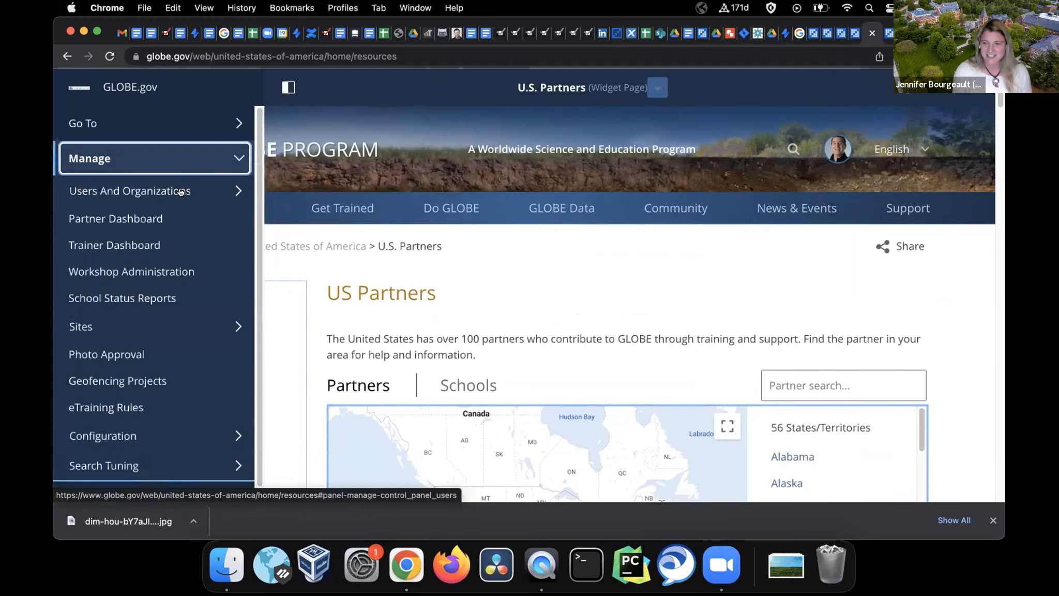
click(181, 192)
click(155, 226)
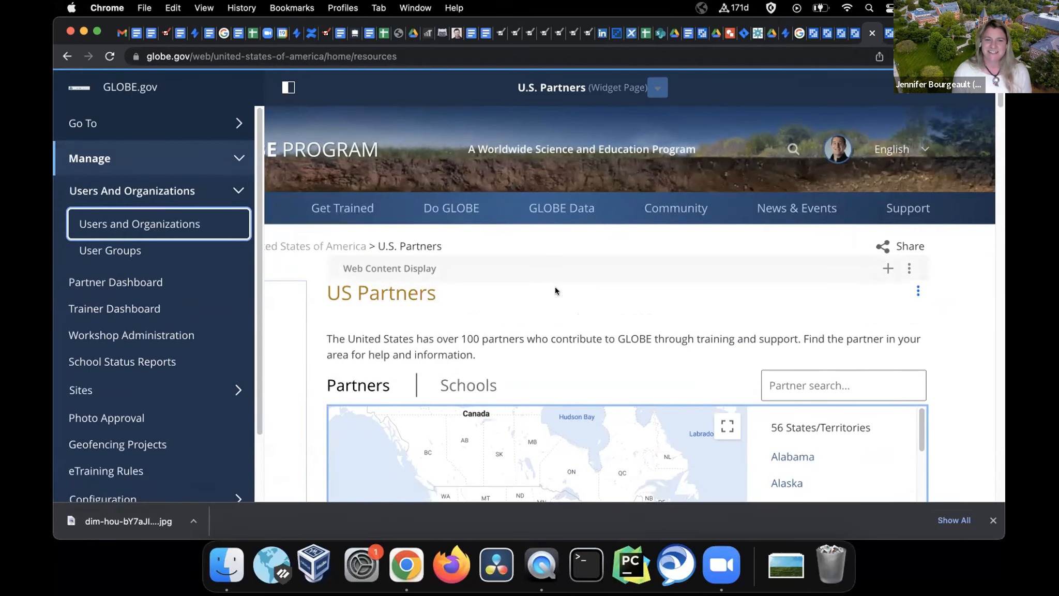
click(541, 159)
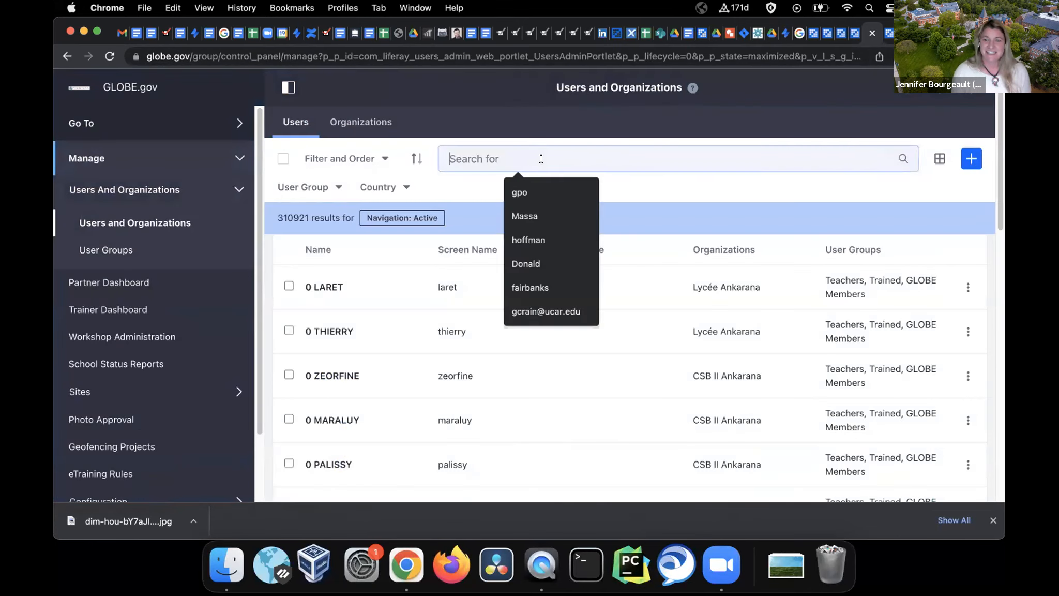
text(")
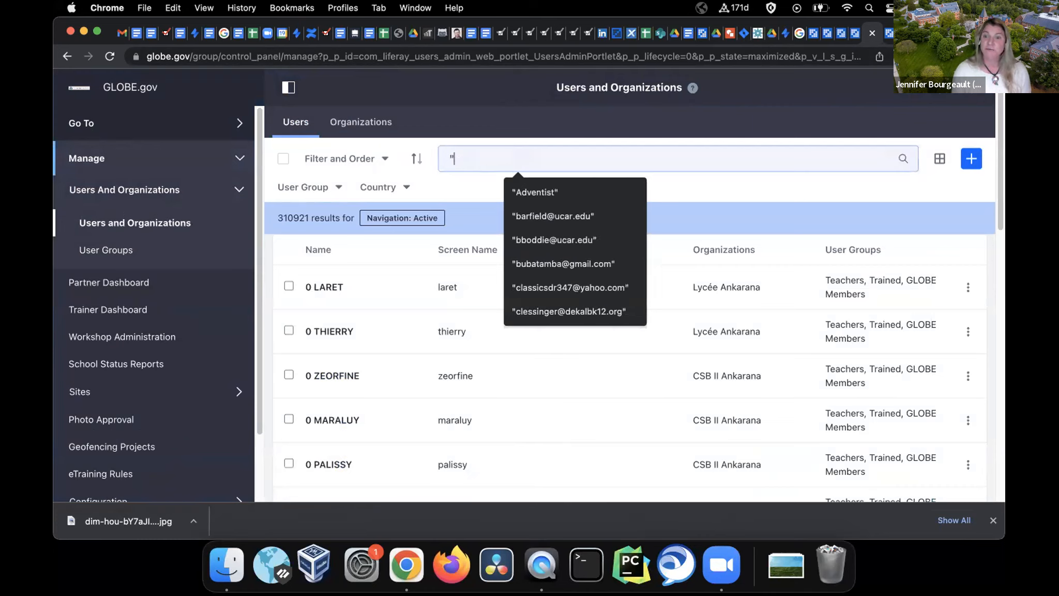
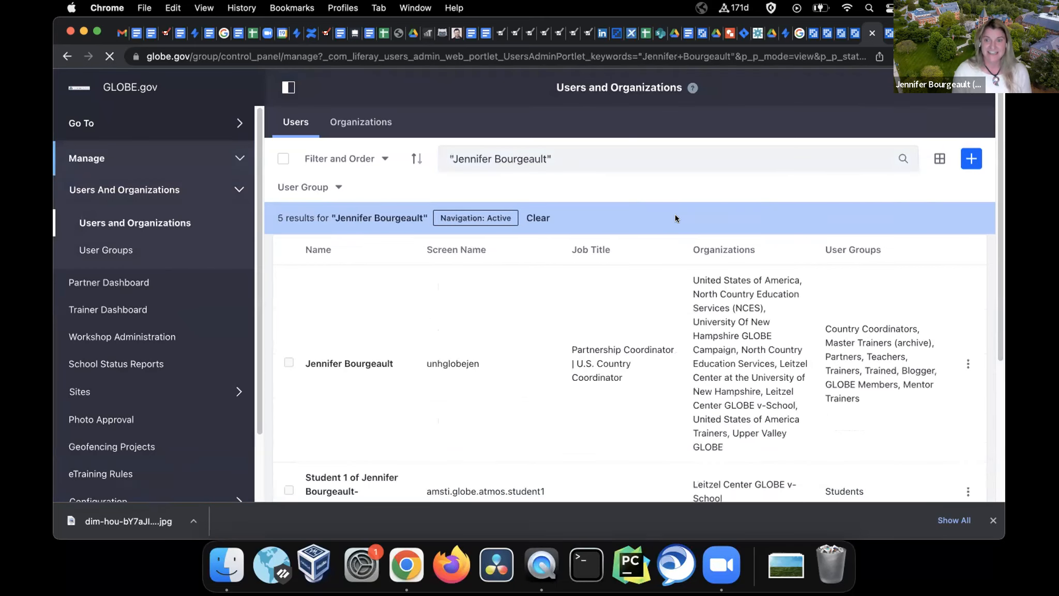
Impersonate the found user, then open Manage > Users and Organizations in the new tab
click(968, 363)
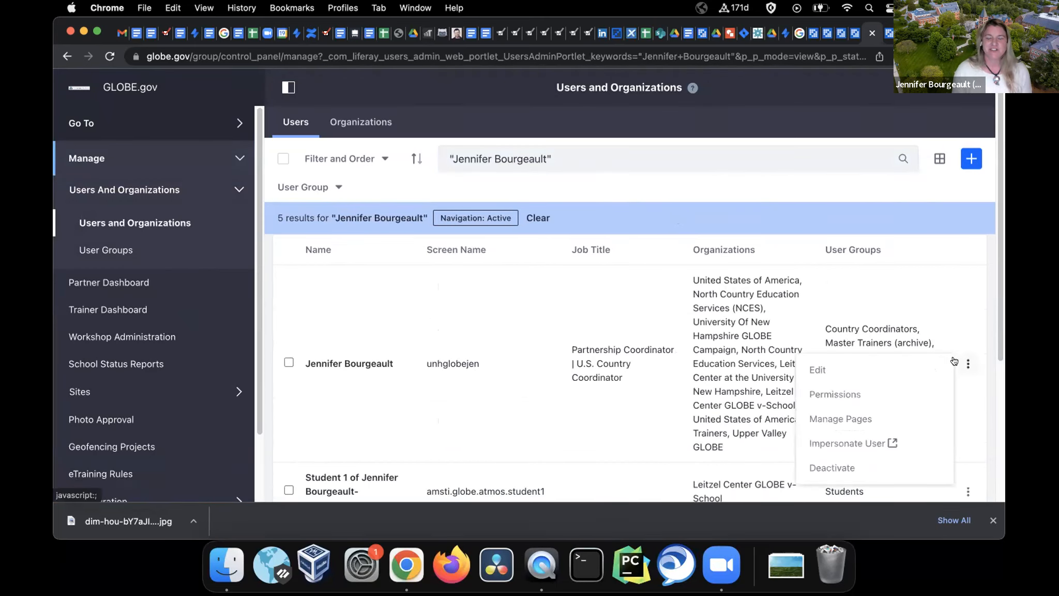
click(858, 443)
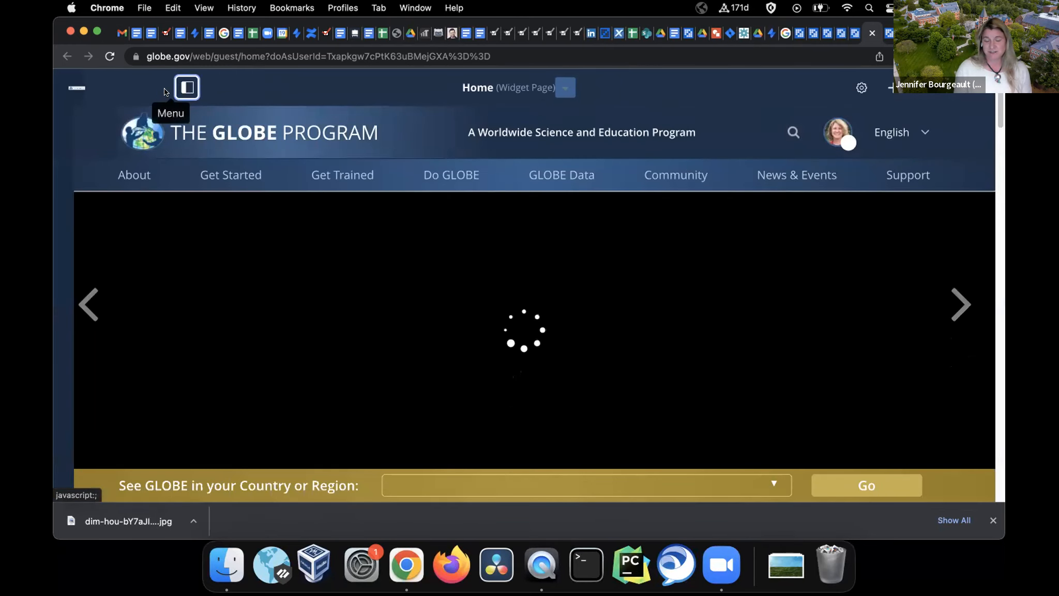
click(170, 87)
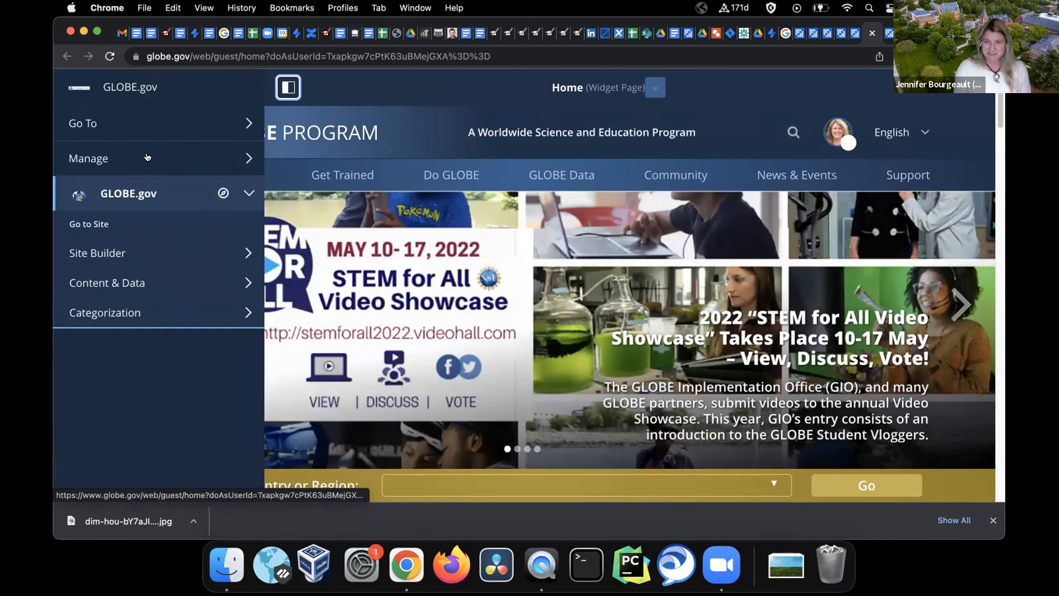
click(148, 157)
click(140, 191)
click(139, 224)
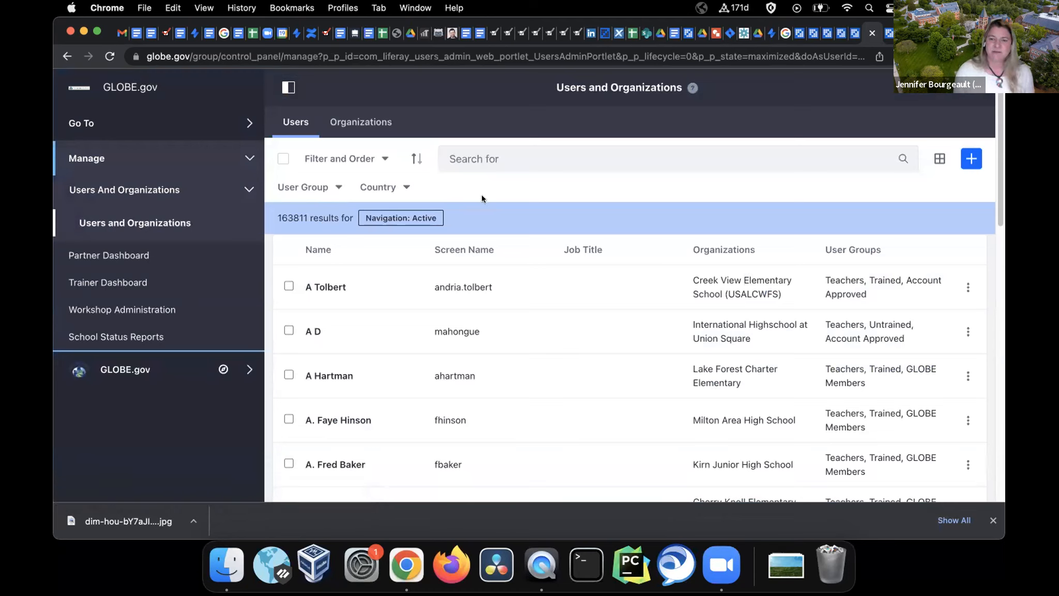
click(324, 187)
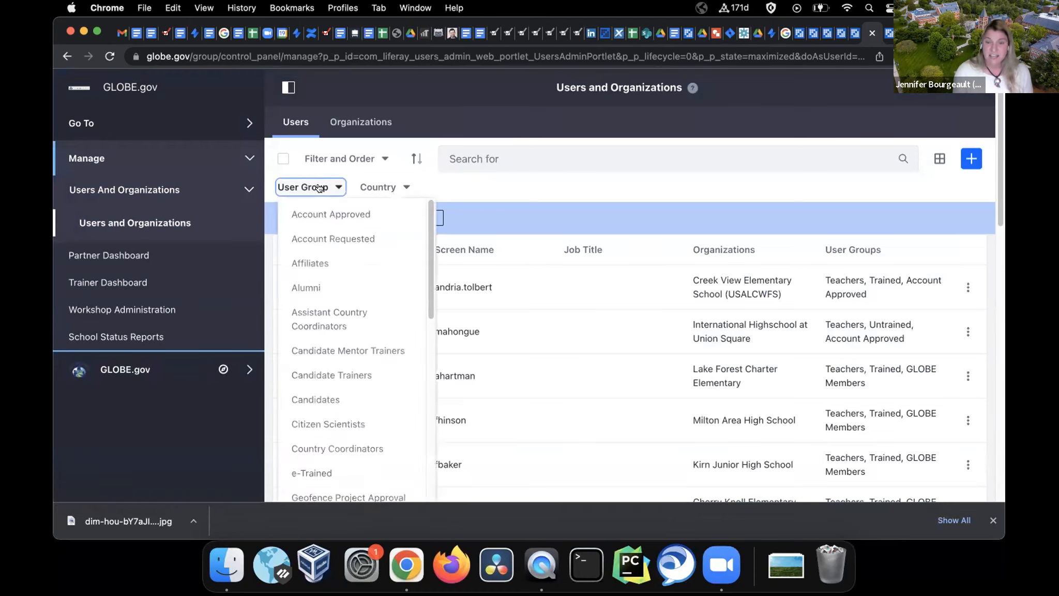
scroll(380, 349, down, 5)
scroll(381, 352, down, 5)
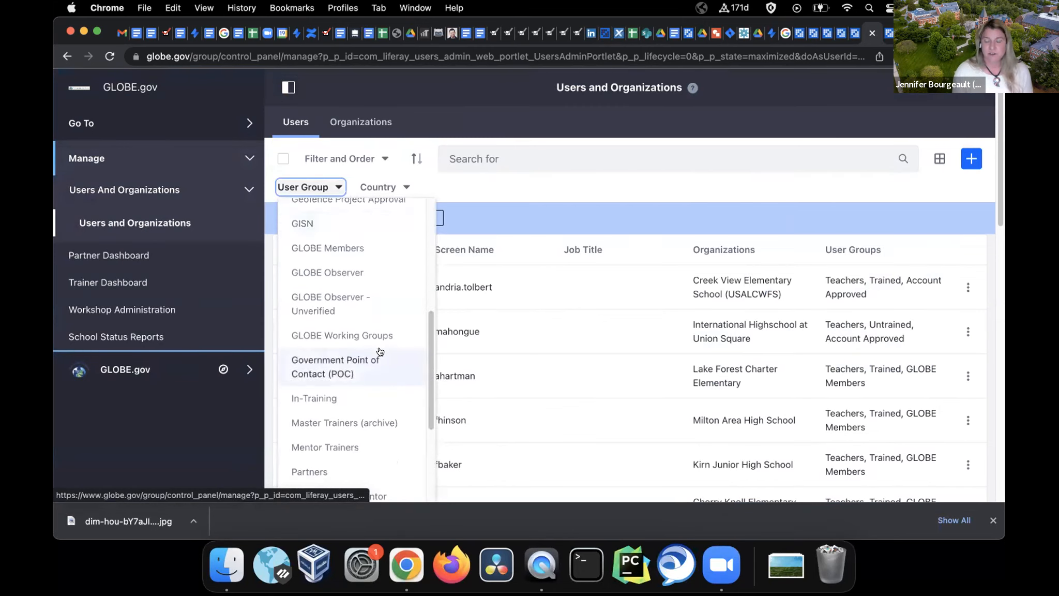
click(336, 334)
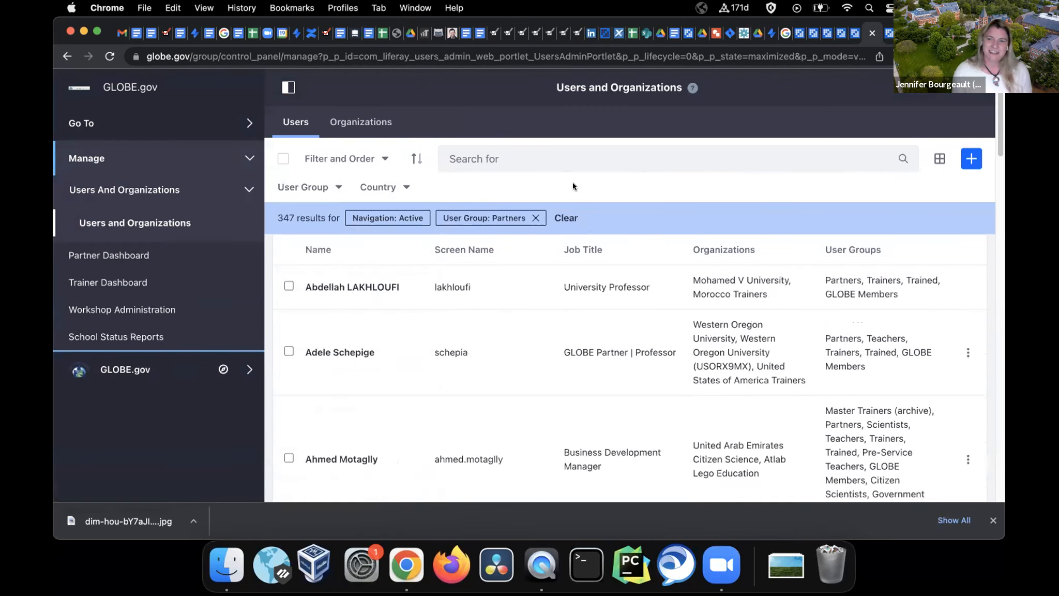
scroll(523, 330, down, 3)
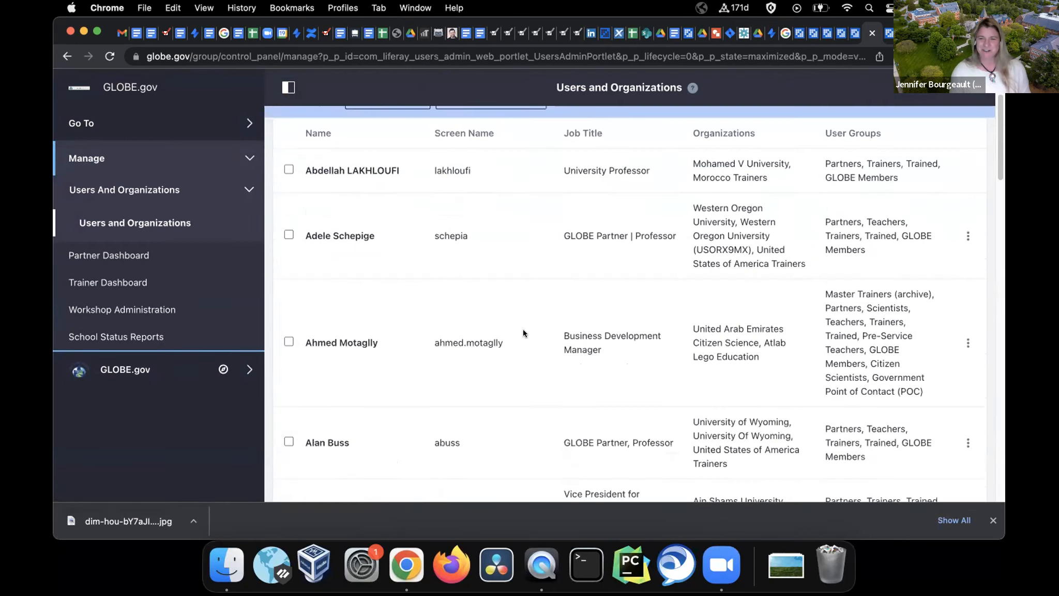
scroll(523, 329, up, 3)
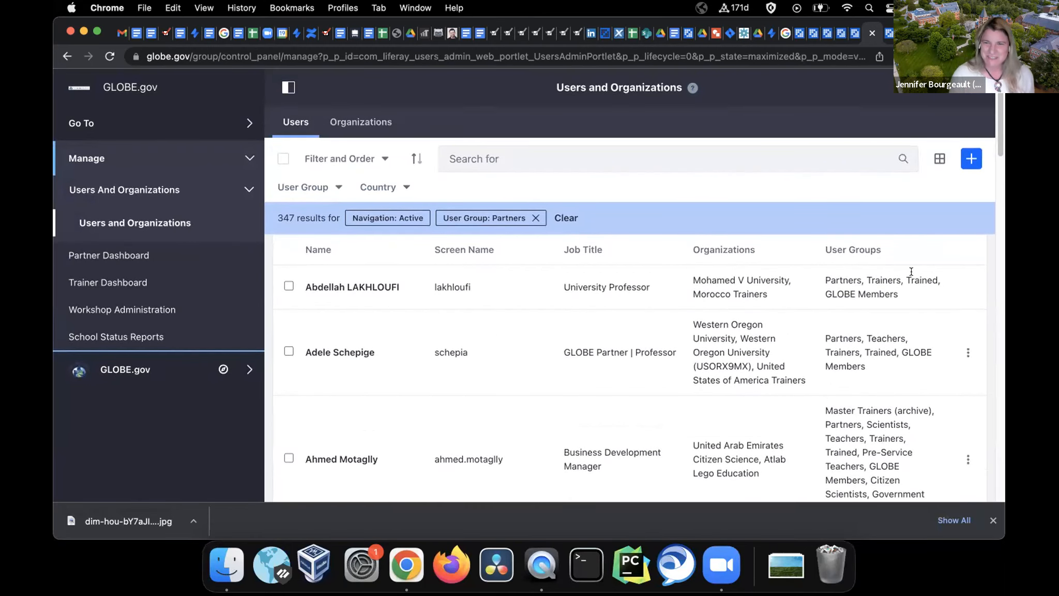
scroll(968, 344, down, 8)
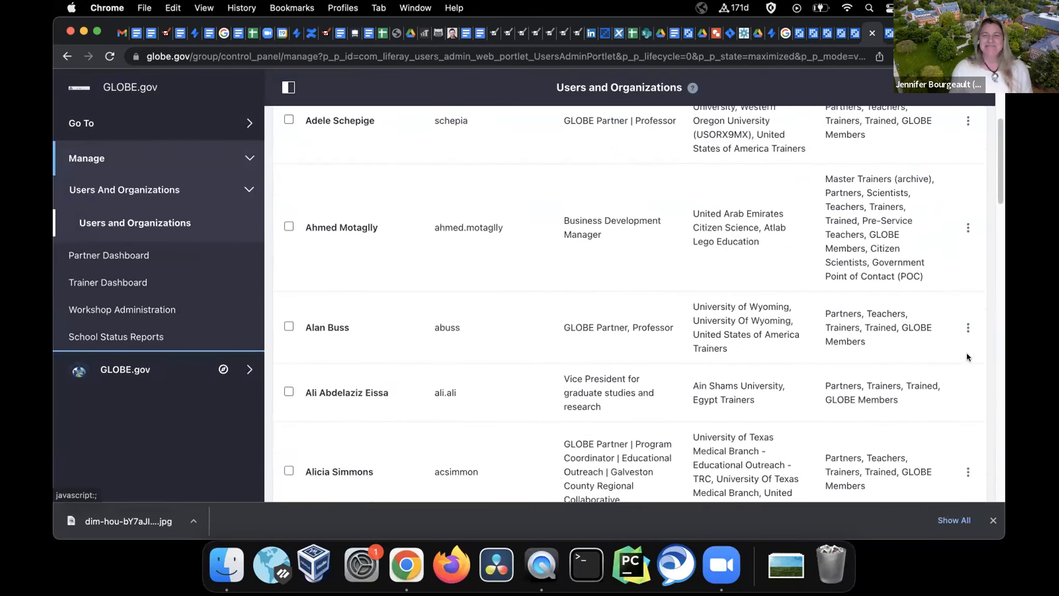
scroll(967, 357, down, 4)
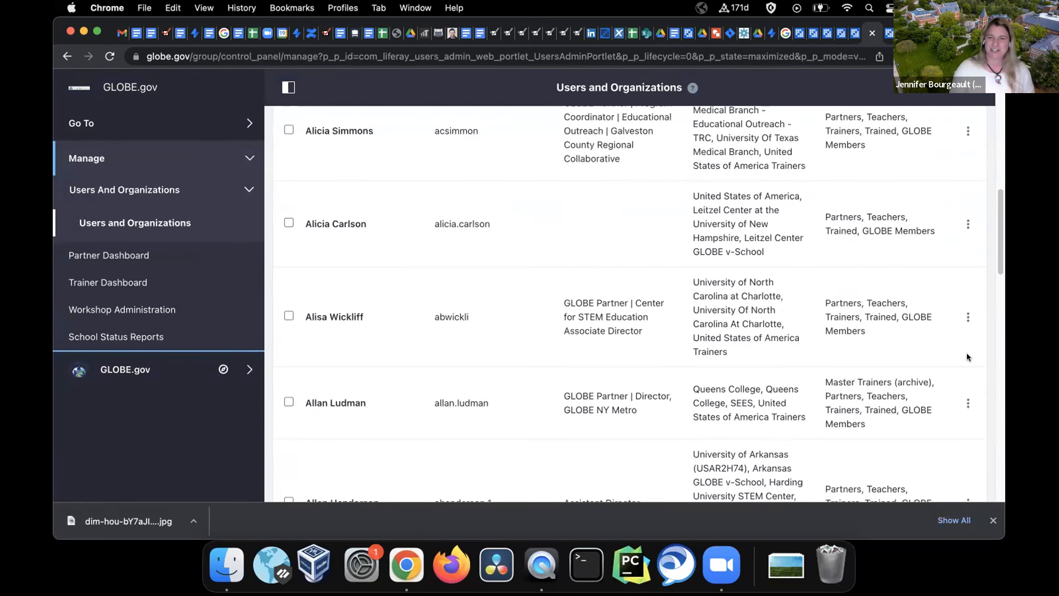
click(968, 316)
click(859, 314)
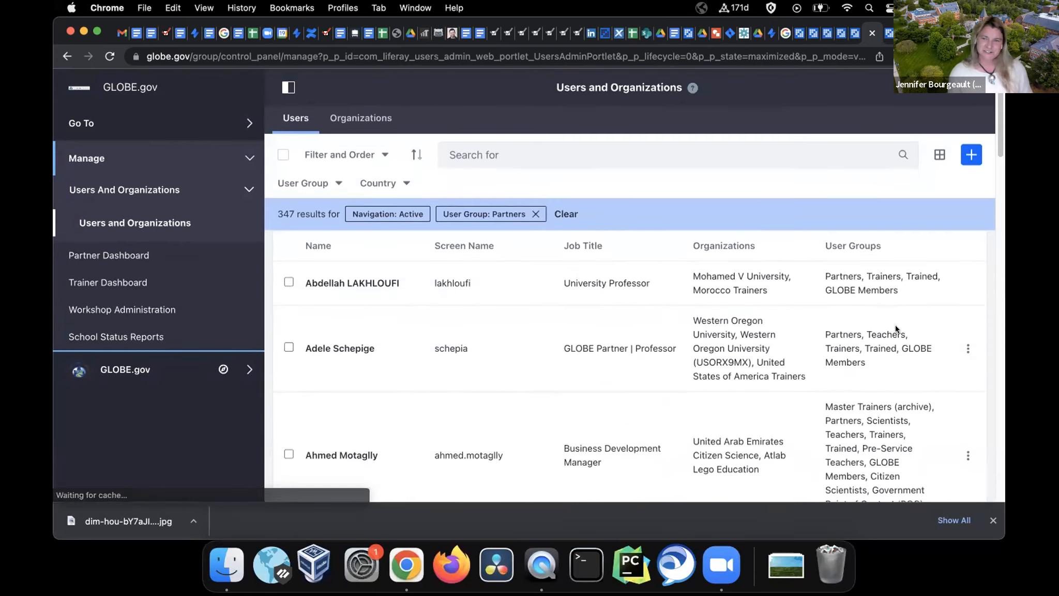
scroll(895, 324, down, 3)
scroll(896, 329, down, 1)
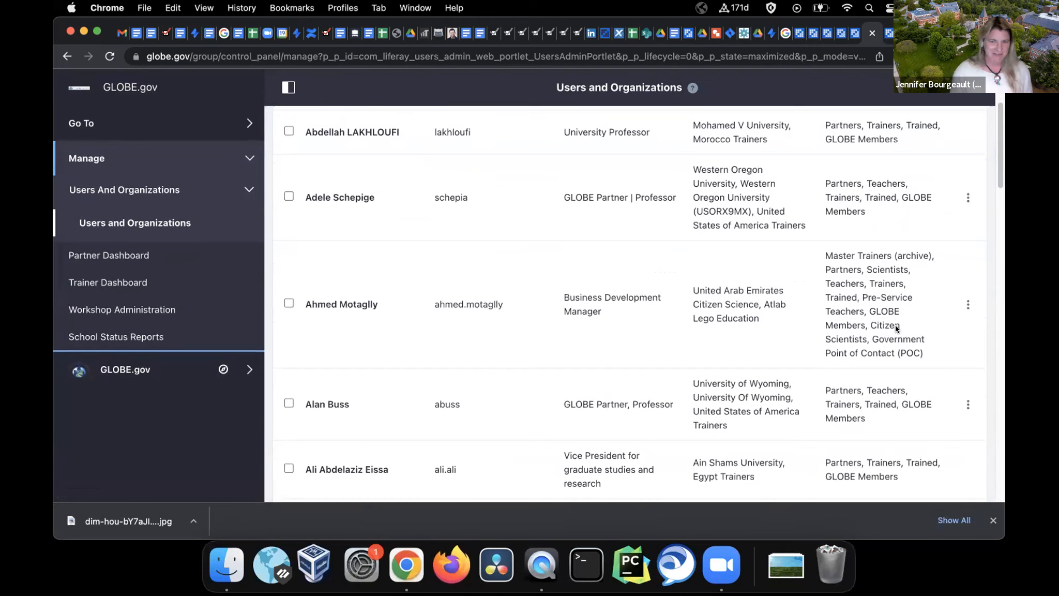
scroll(897, 329, up, 3)
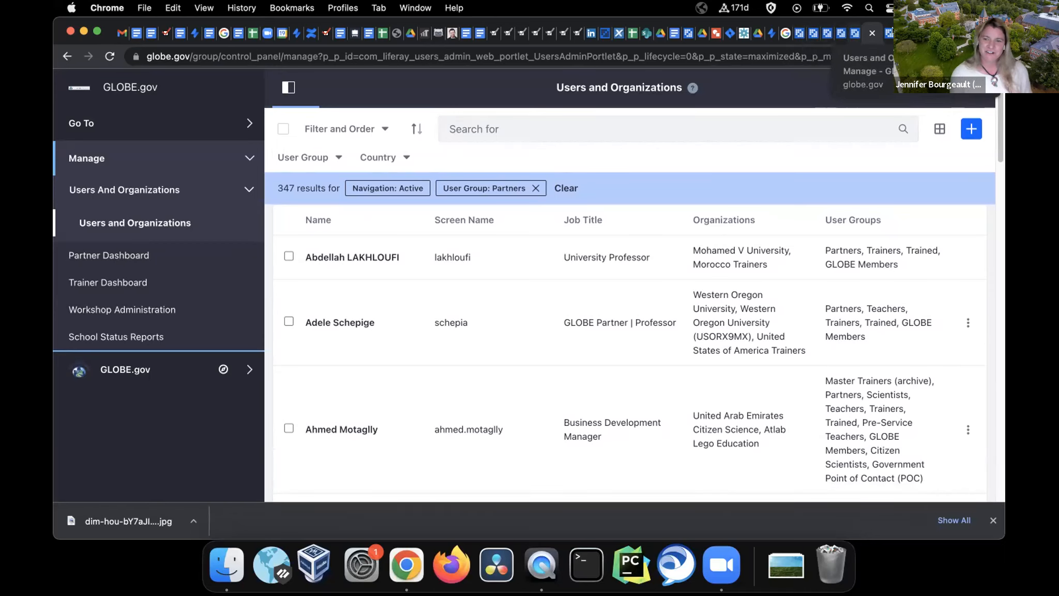
Go to globe.gov/web/leit, open the Leitzel Center About & Contacts page, and review its members' titles
click(483, 57)
text(globe.gov/)
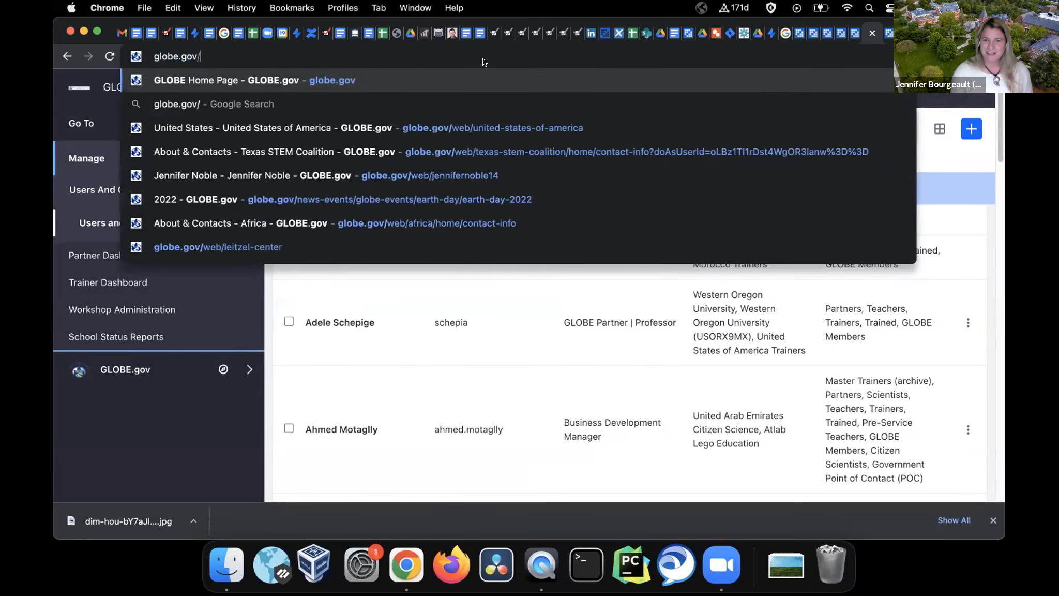
text(web)
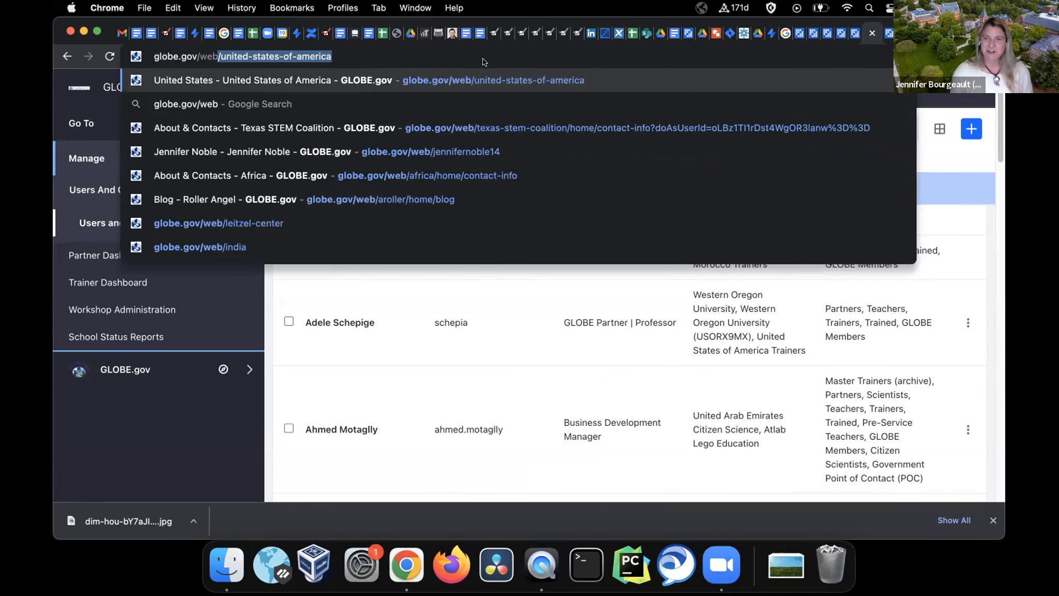
text(/leit)
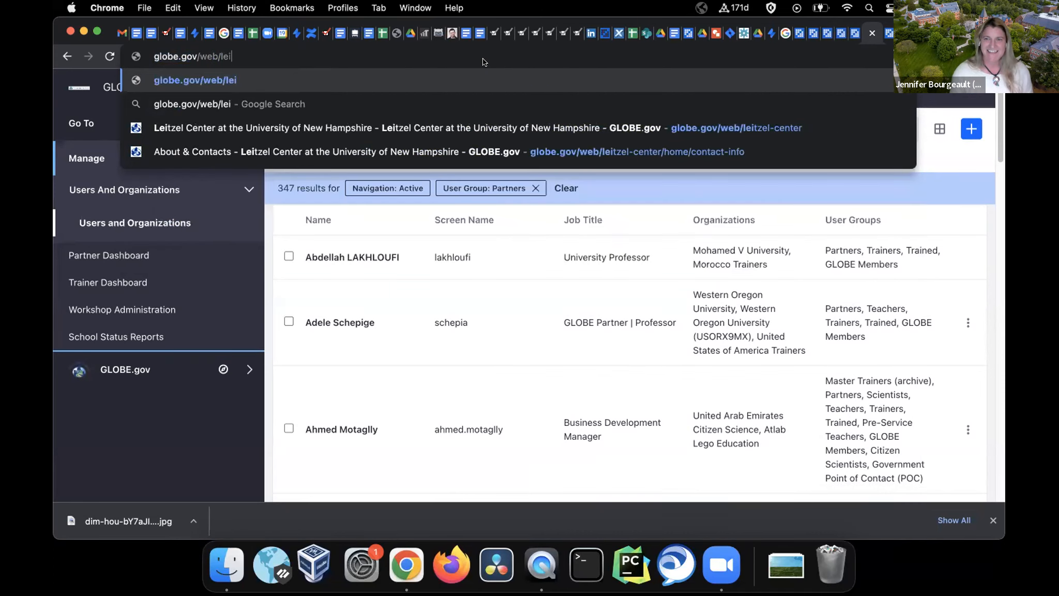
click(491, 151)
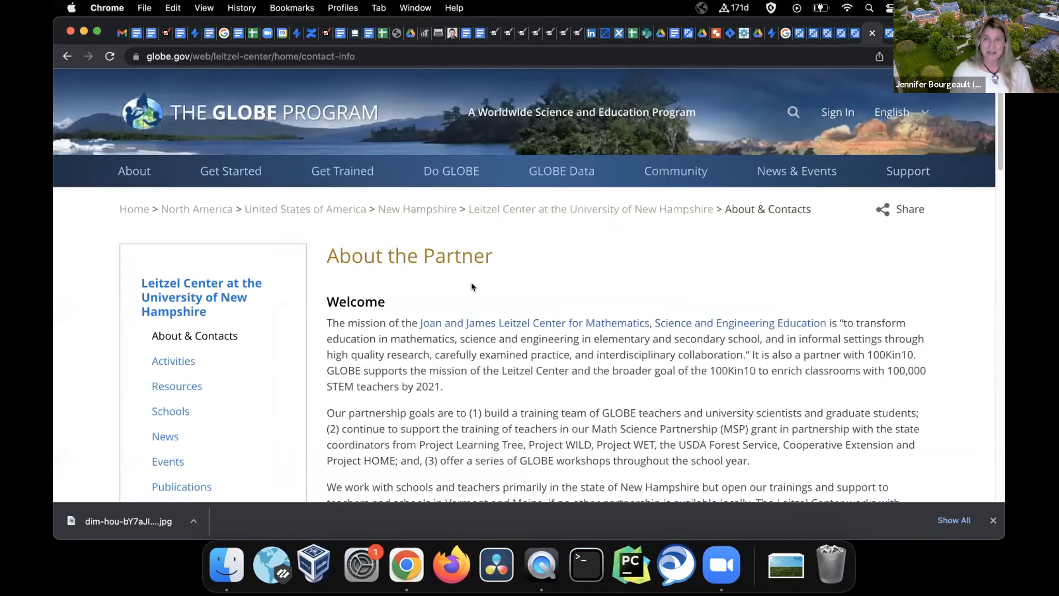
scroll(471, 283, down, 5)
scroll(471, 286, down, 15)
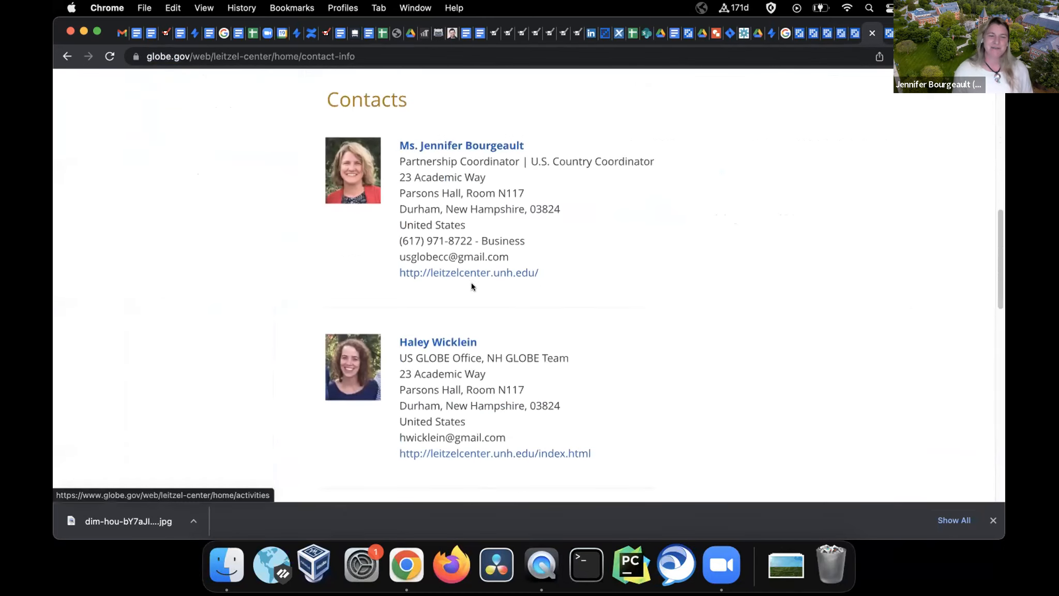
scroll(471, 283, down, 5)
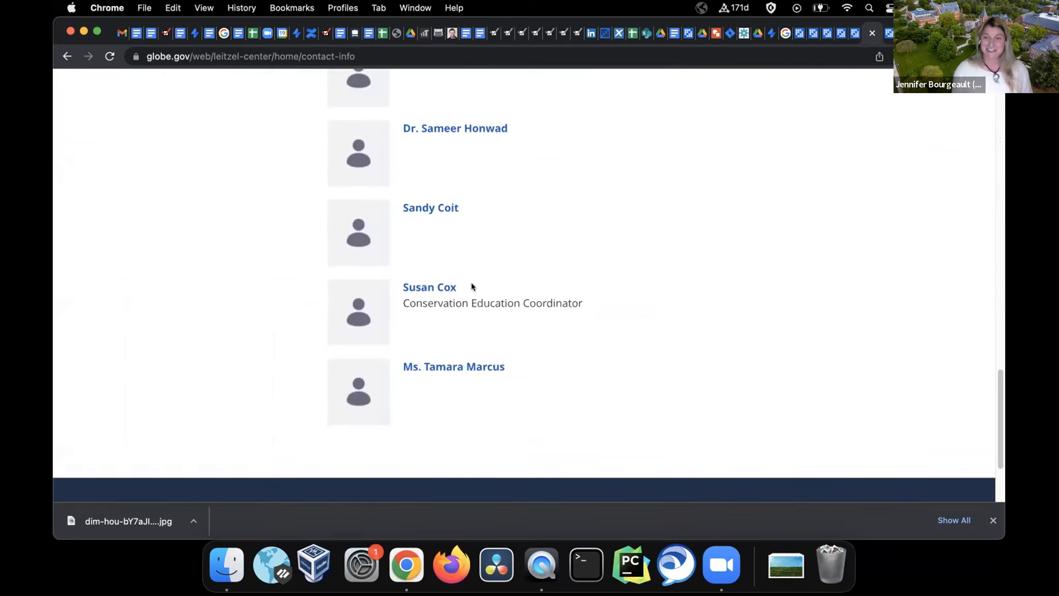
scroll(471, 283, up, 3)
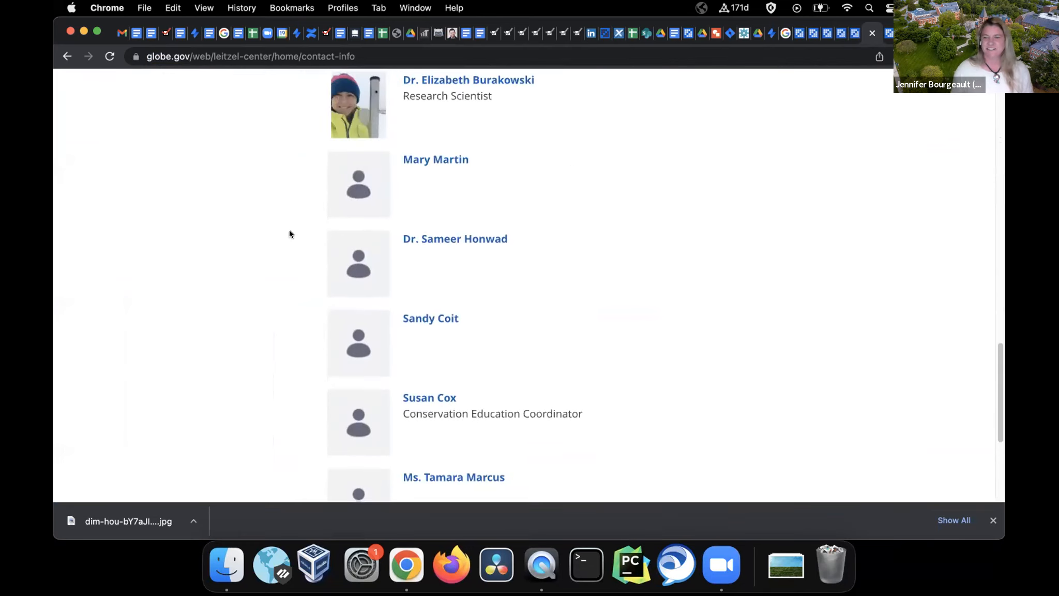
scroll(289, 231, up, 3)
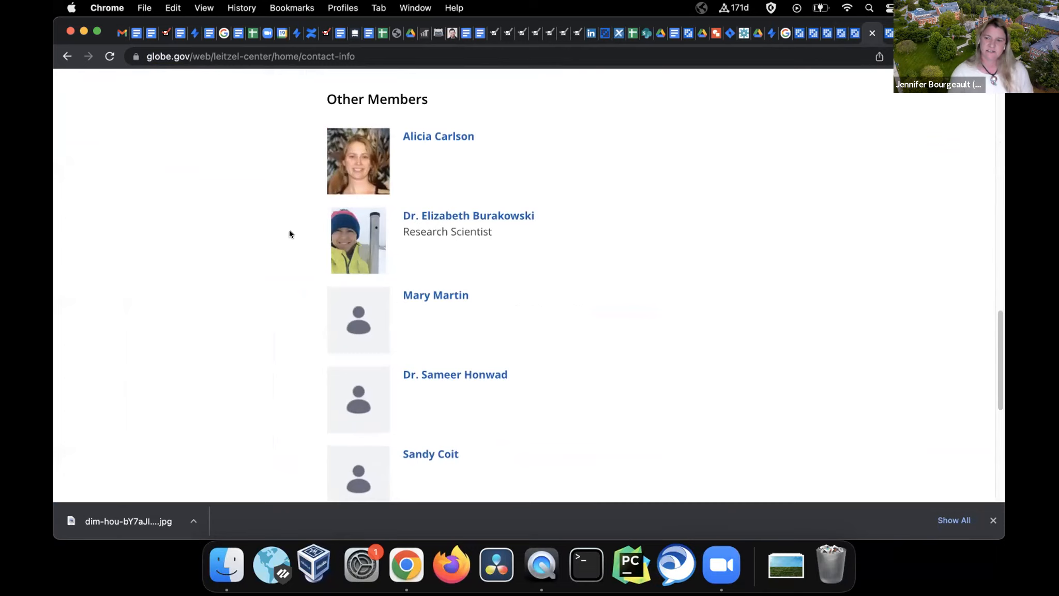
triple_click(416, 227)
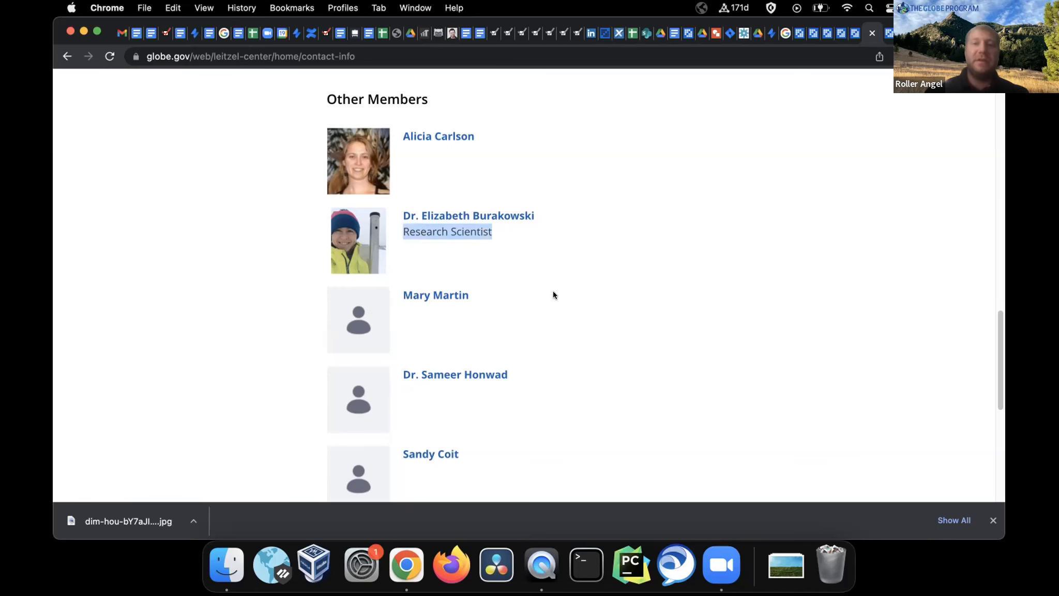
scroll(553, 290, up, 20)
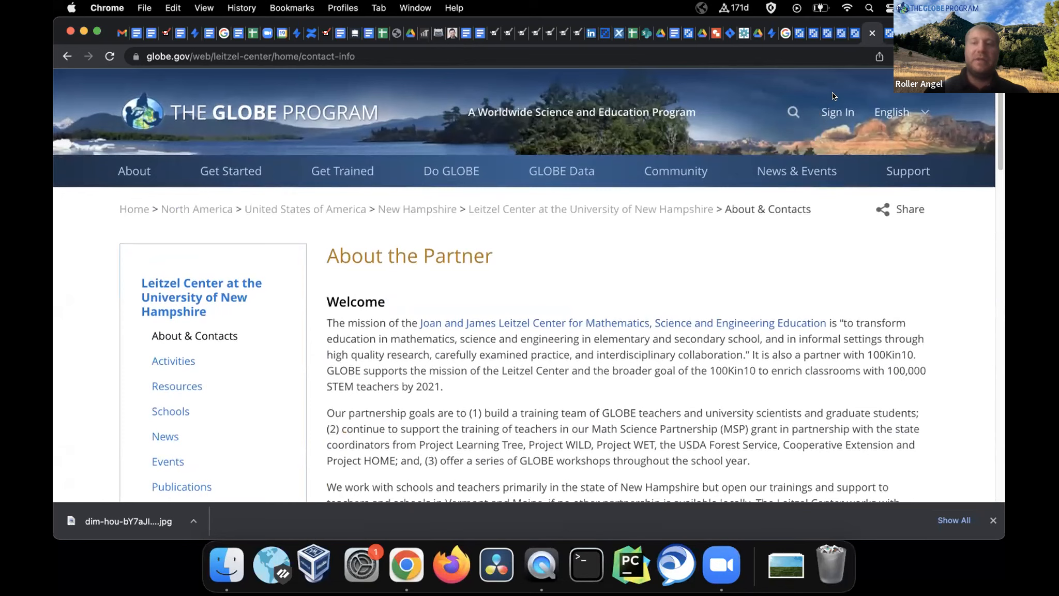
Sign in and go to Account Settings from the avatar menu
click(826, 113)
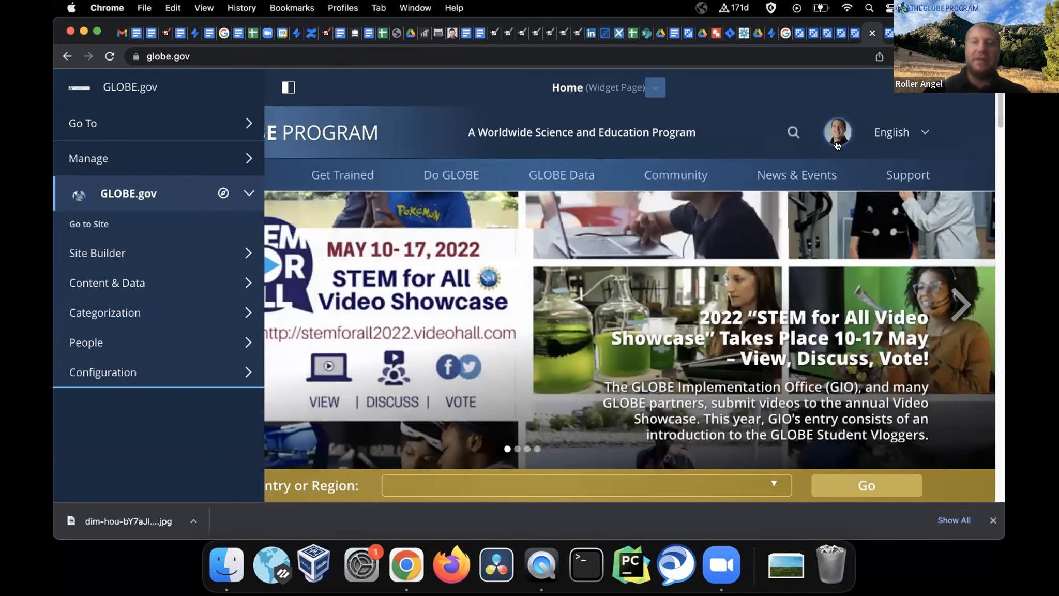
click(838, 144)
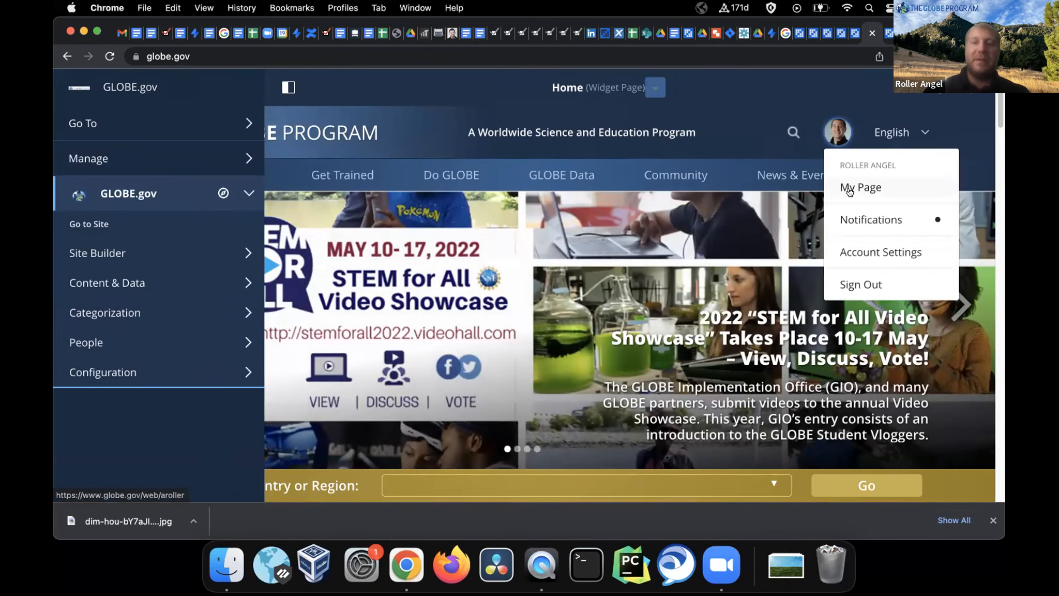
click(864, 251)
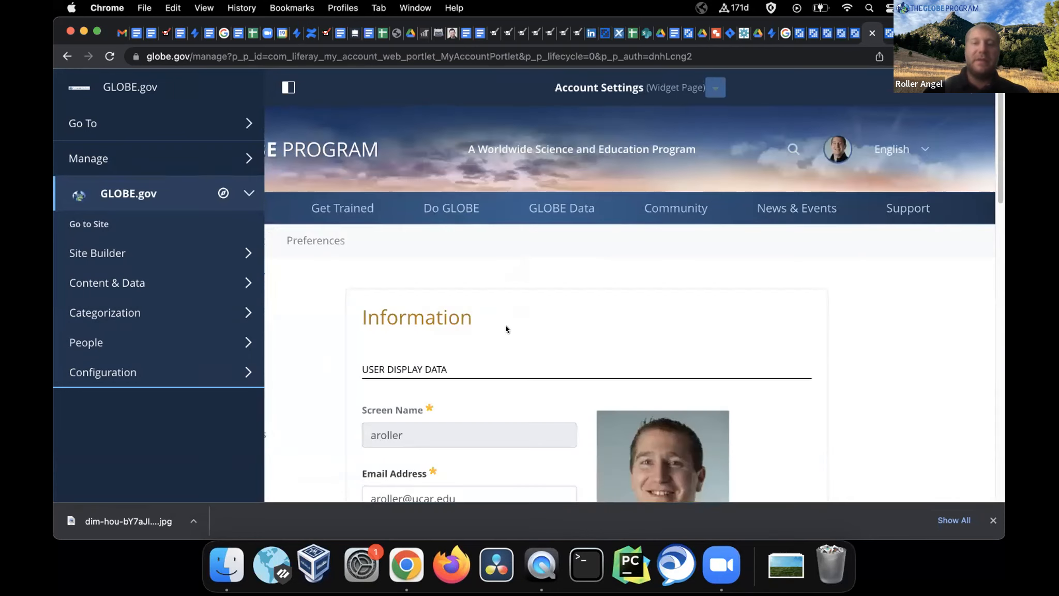
Review the Job Title field and save the account settings
scroll(506, 329, down, 5)
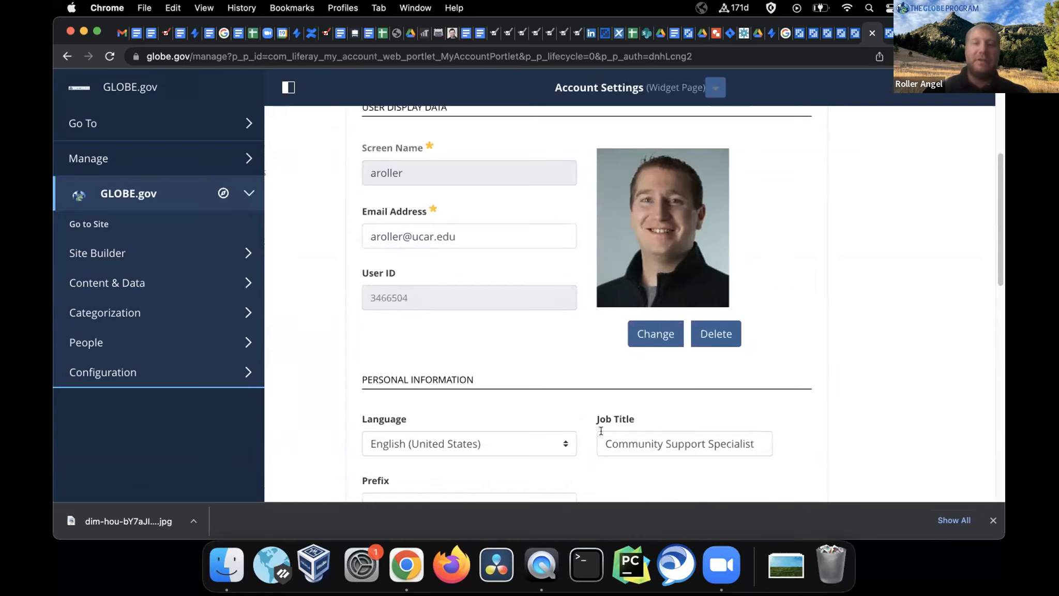
drag(601, 438, 805, 438)
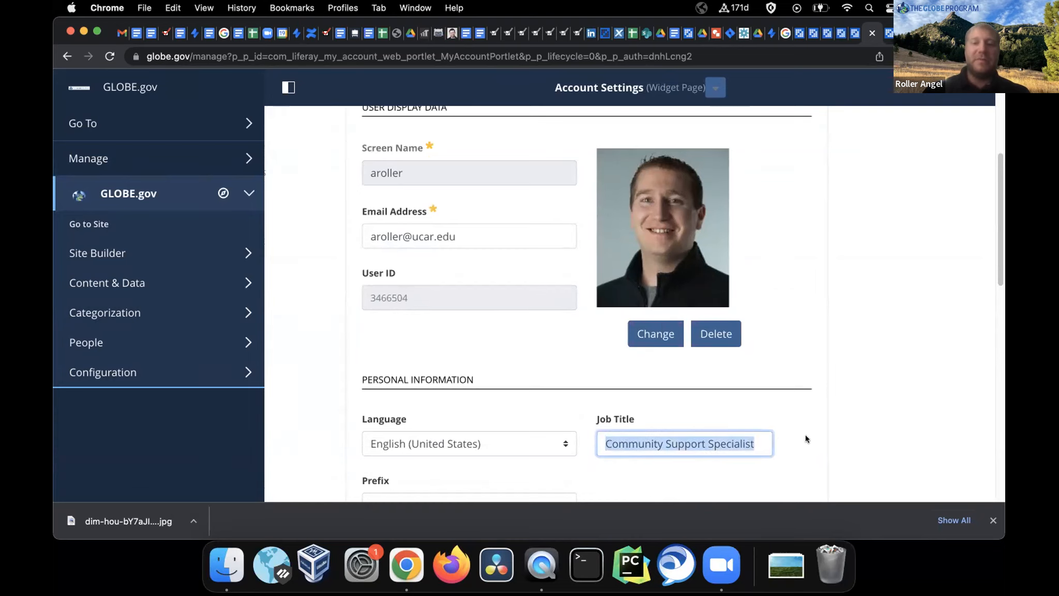
scroll(785, 378, down, 8)
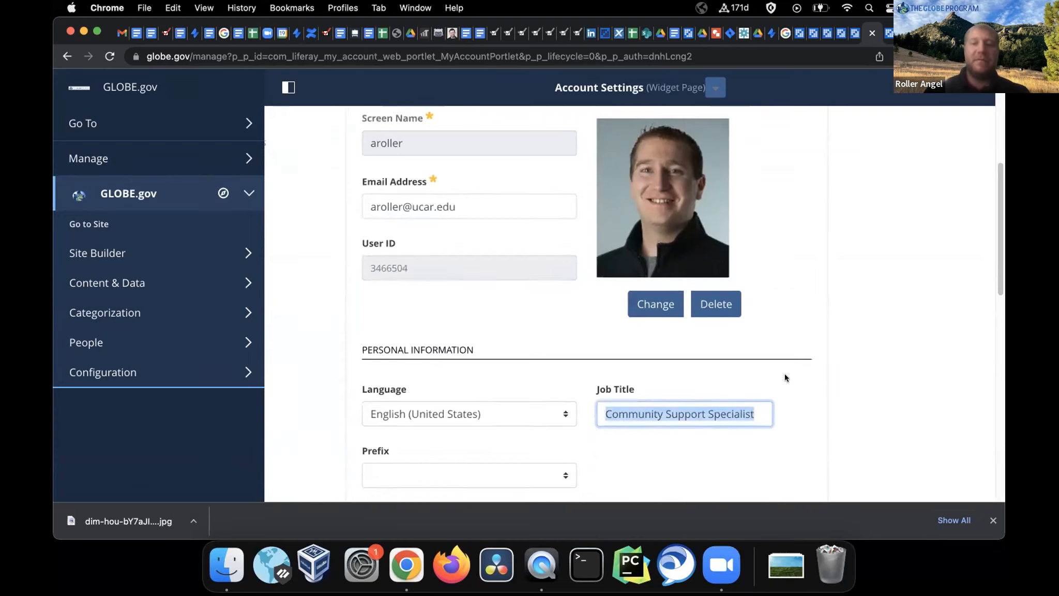
scroll(785, 377, down, 5)
click(381, 285)
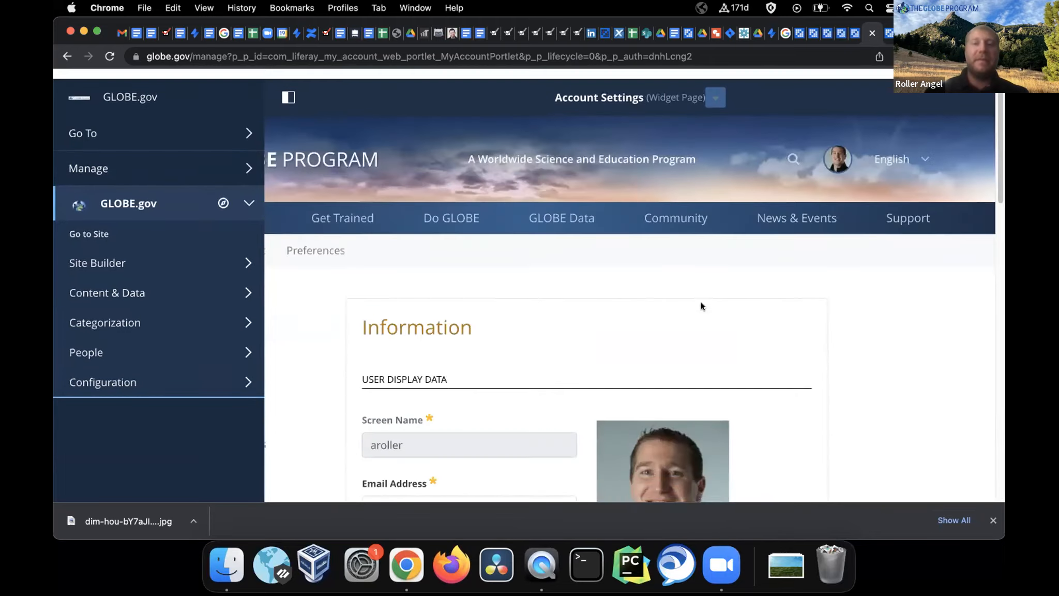
click(836, 147)
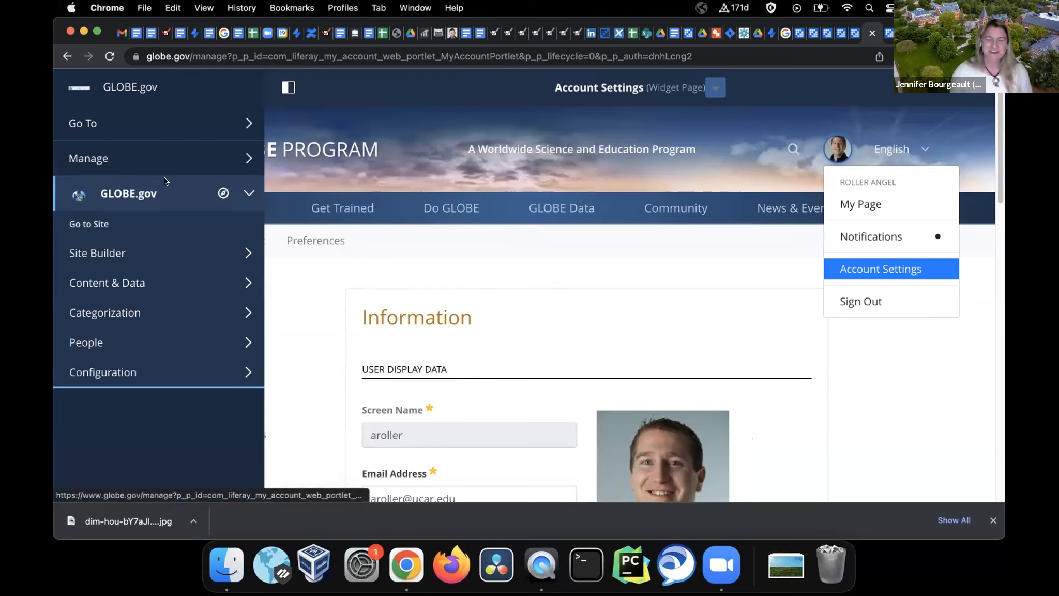
Open the Users and Organizations admin list from Site Management
click(132, 160)
click(139, 193)
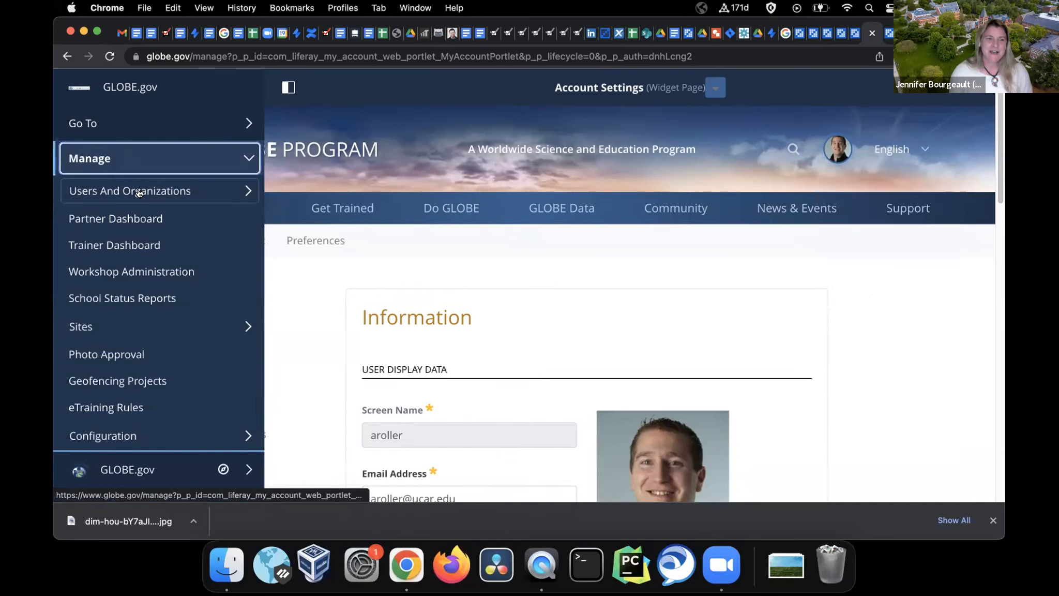
click(136, 224)
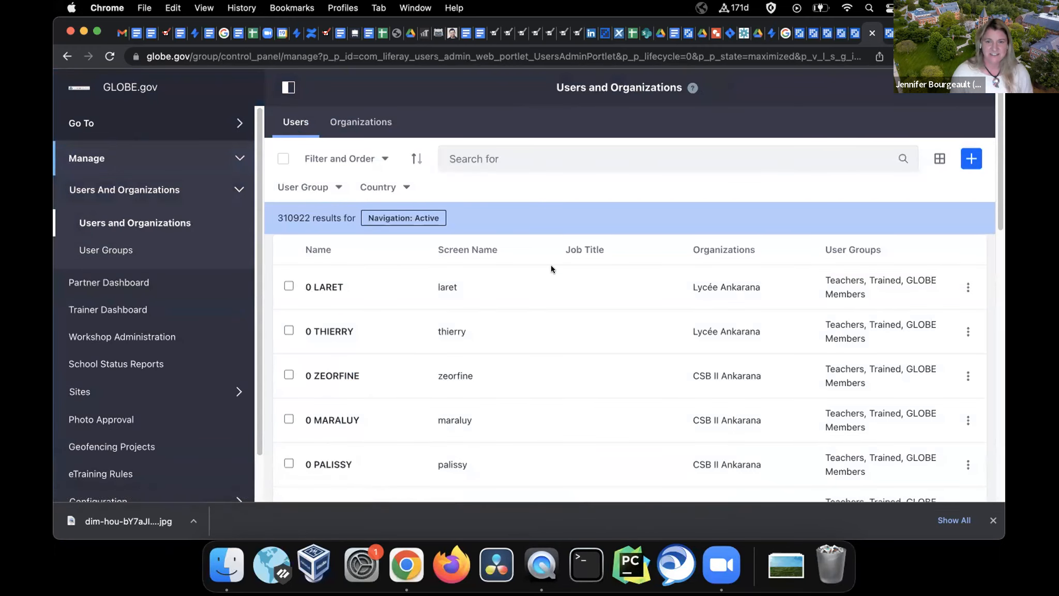
Search the users list for the target user's full name and impersonate the found user
click(725, 153)
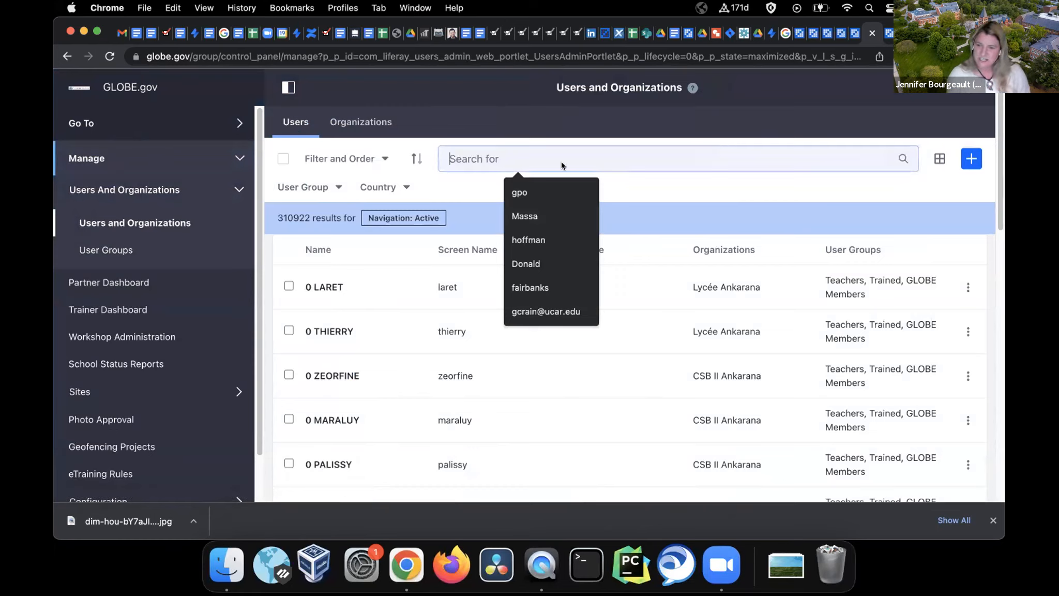
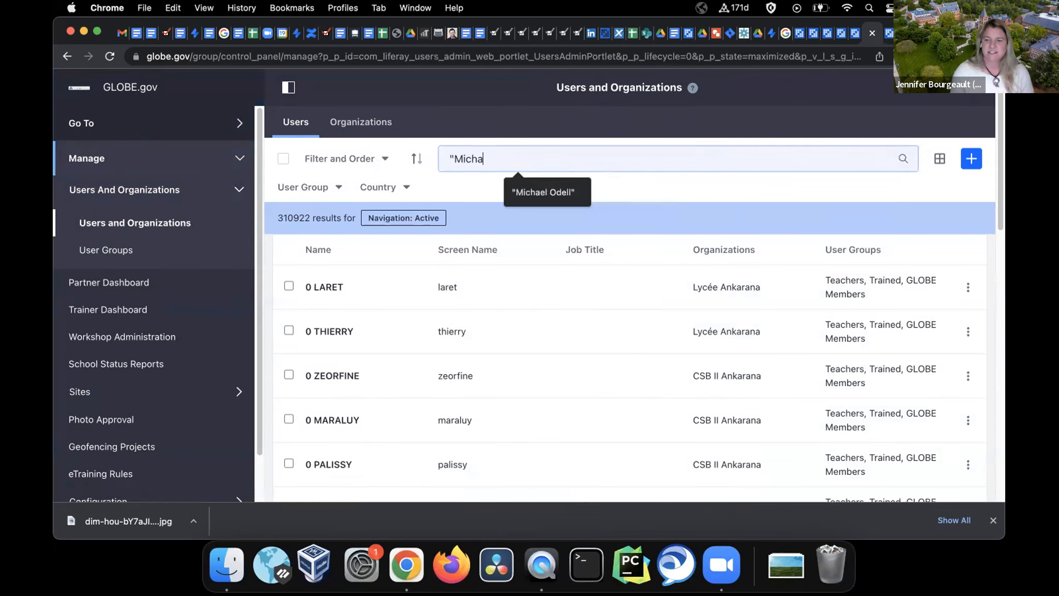
key(Return)
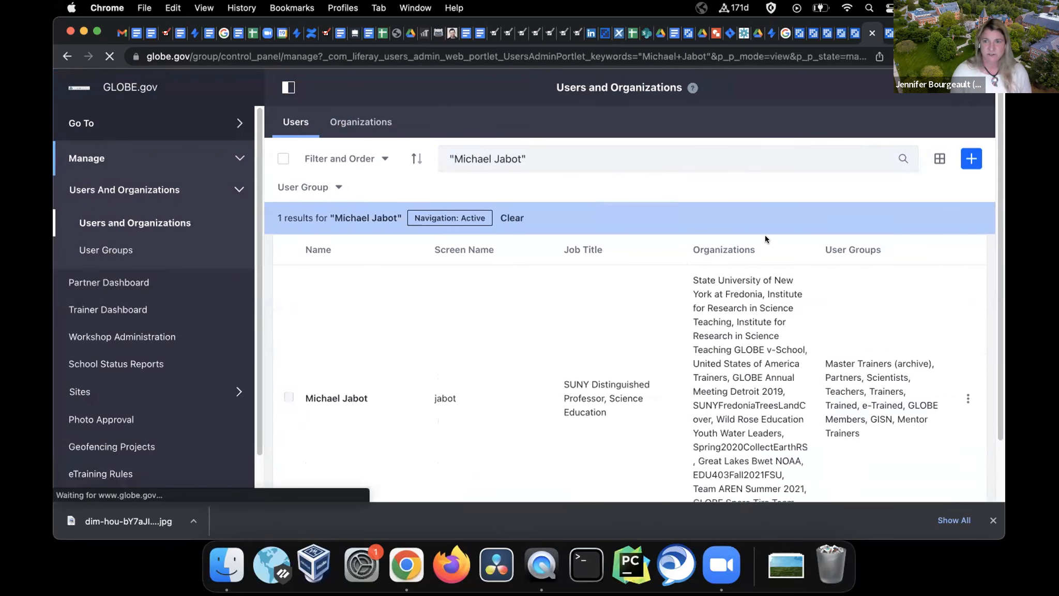
click(968, 399)
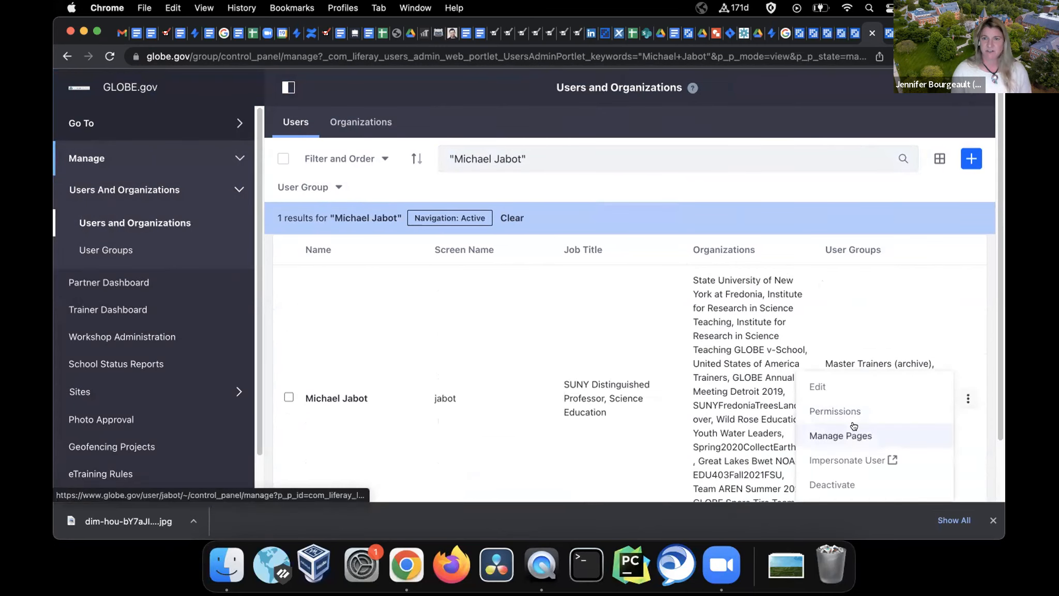
scroll(913, 325, down, 2)
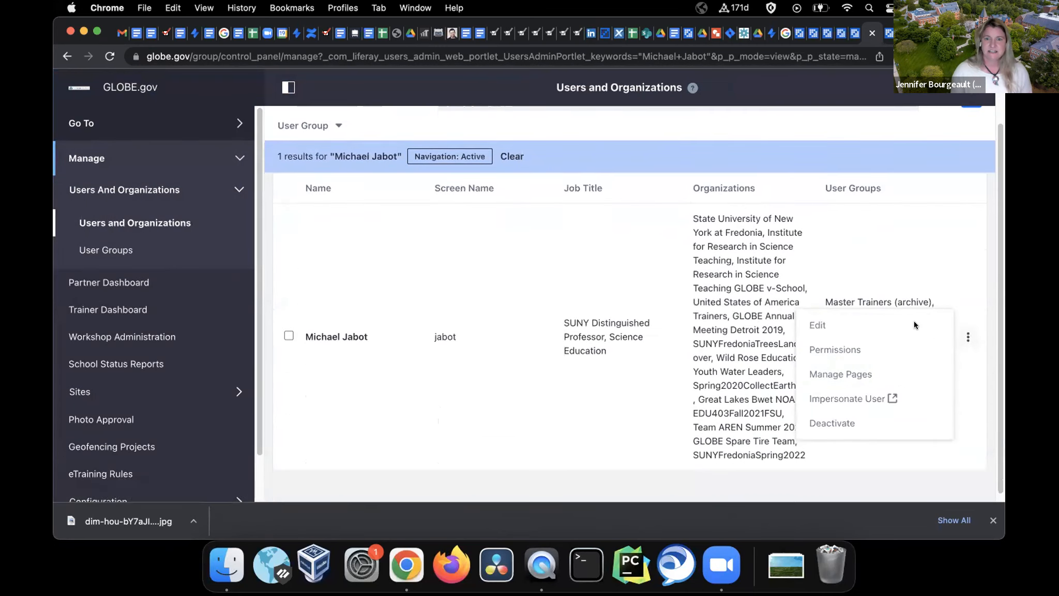
click(869, 403)
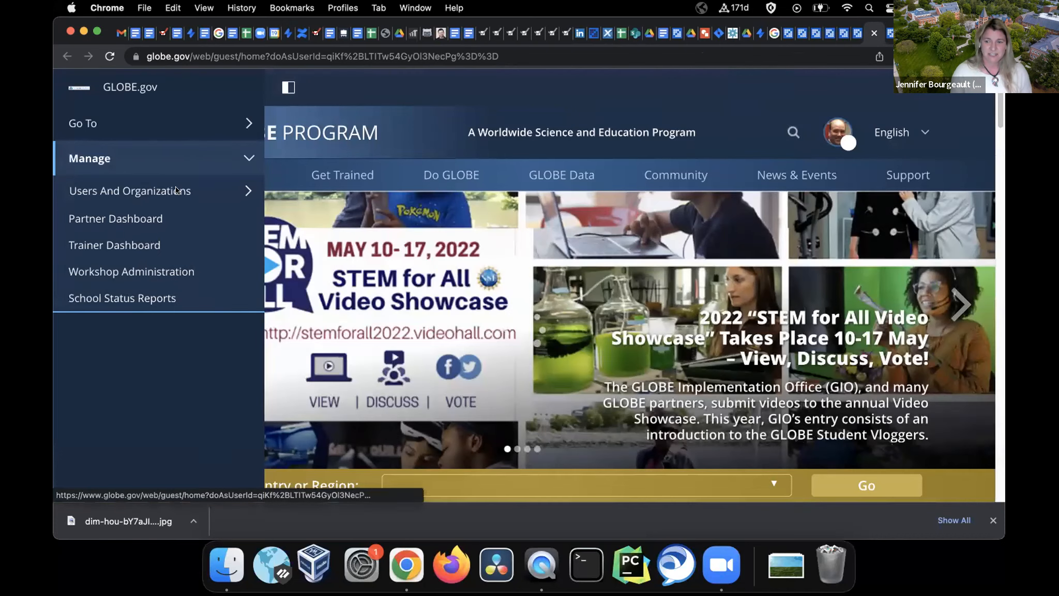
Filter the Users and Organizations list by user group, first Partners, then reopen the group filter
click(150, 190)
click(171, 215)
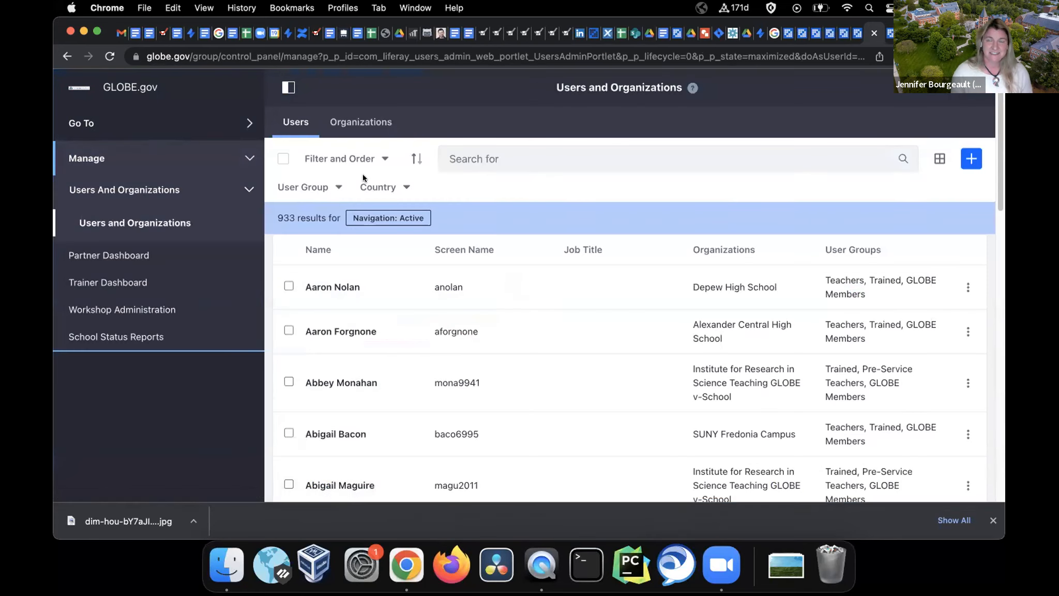
click(302, 187)
scroll(328, 338, down, 2)
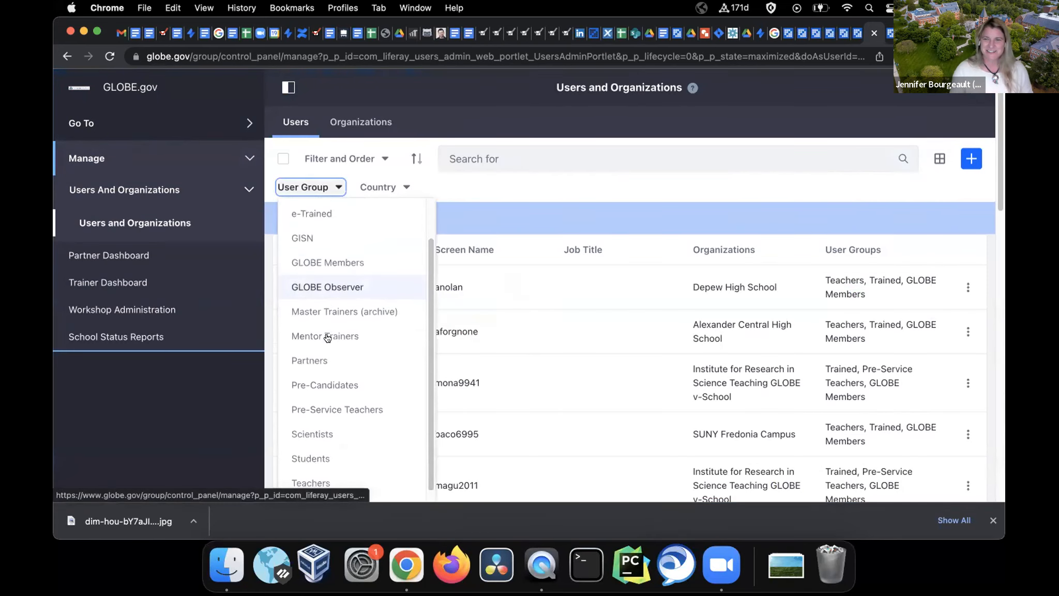
click(310, 360)
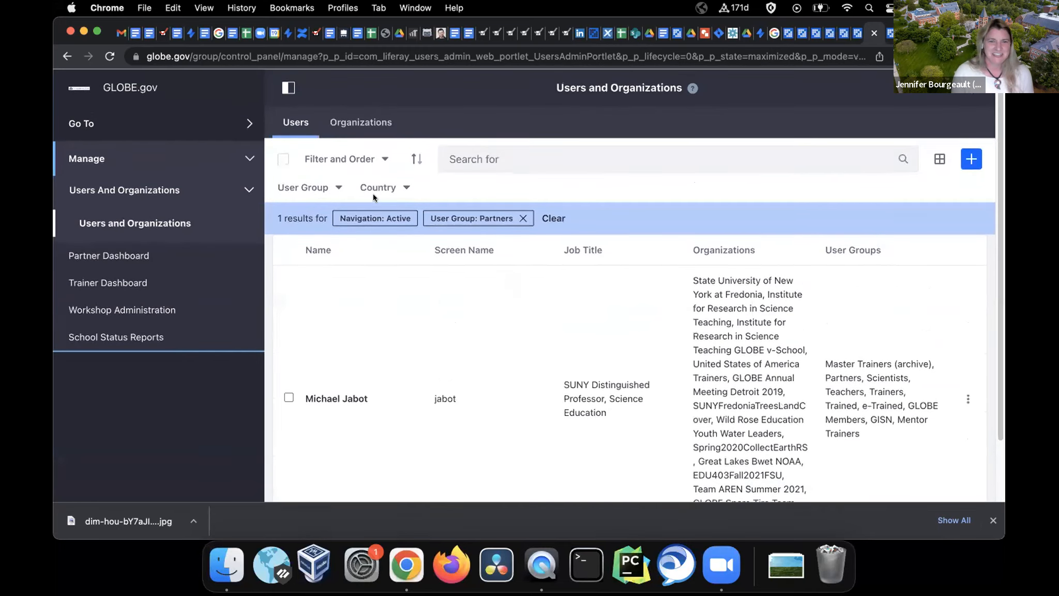
click(305, 187)
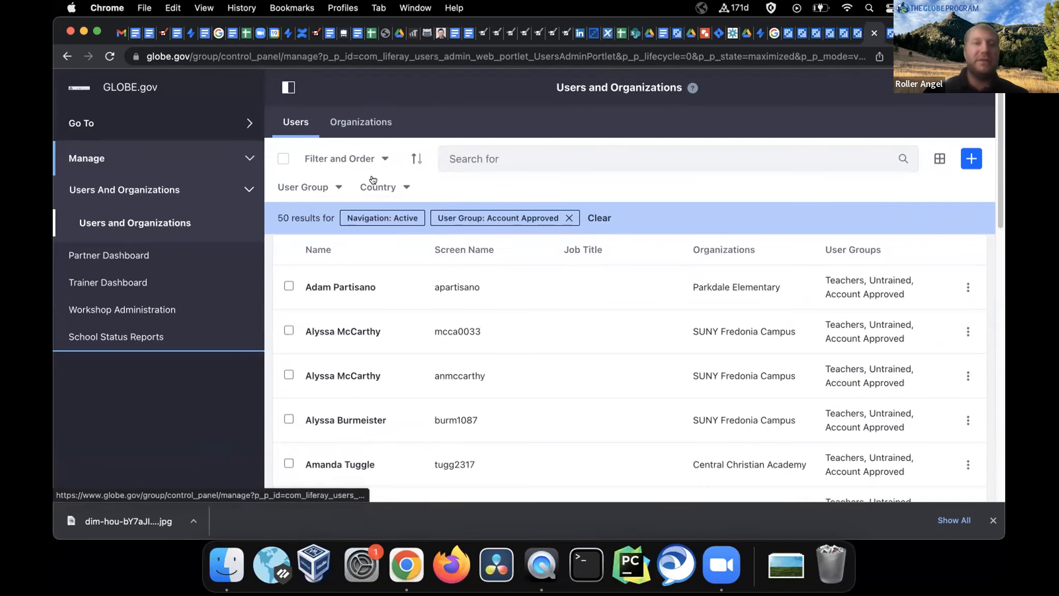
Edit the third approved user (SUNY Fredonia Campus) and scroll through its Information form
scroll(368, 279, down, 5)
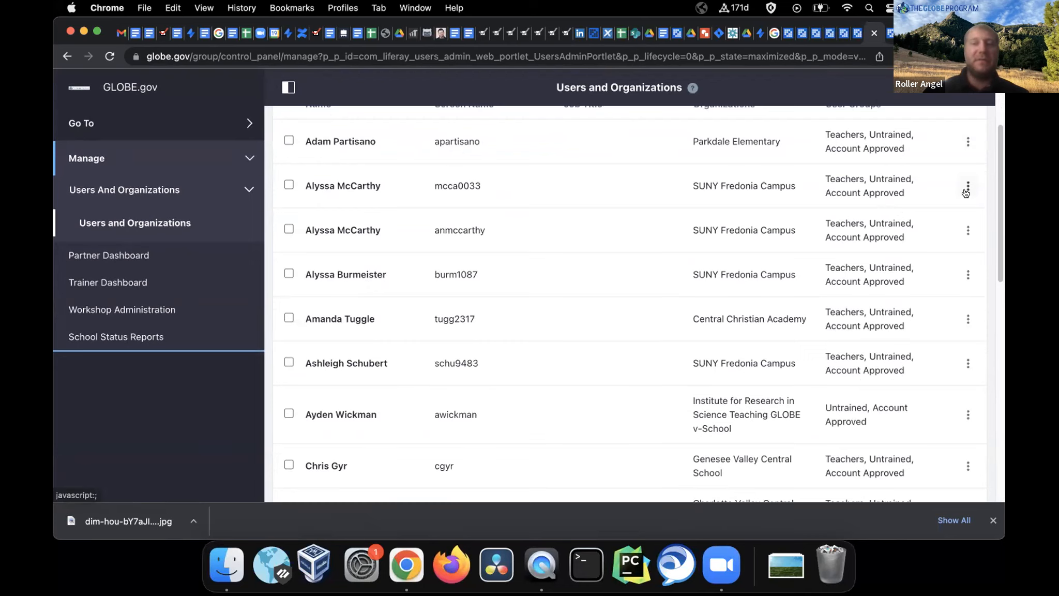
click(968, 234)
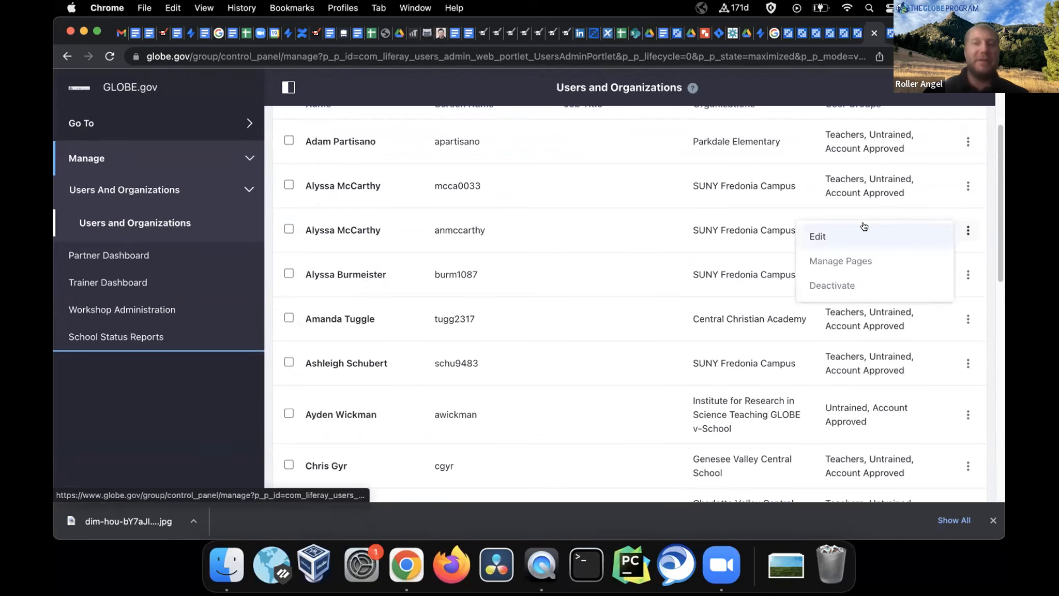
click(818, 236)
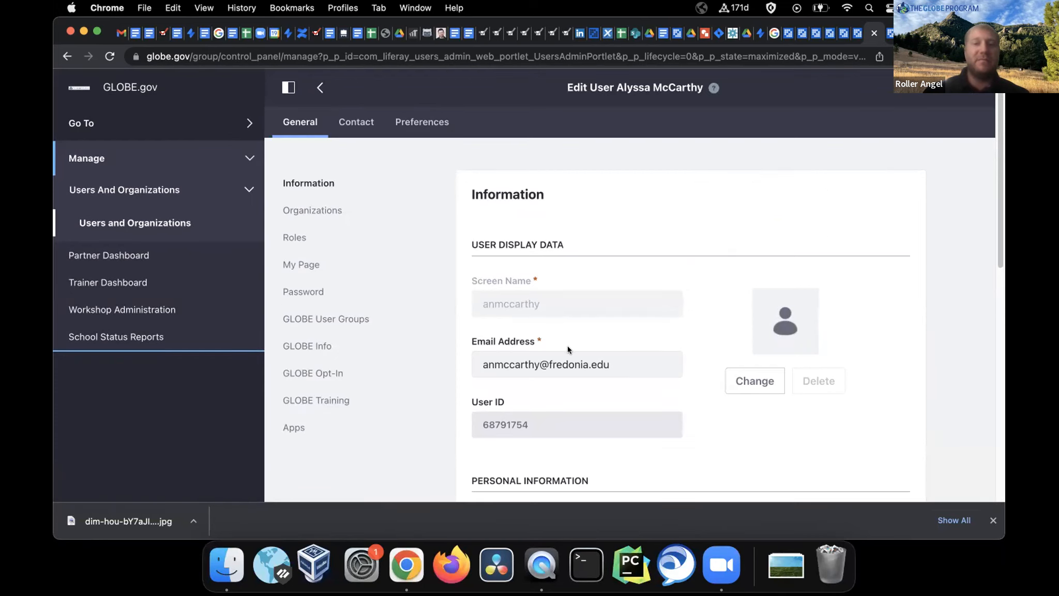
scroll(568, 350, down, 3)
scroll(568, 347, down, 2)
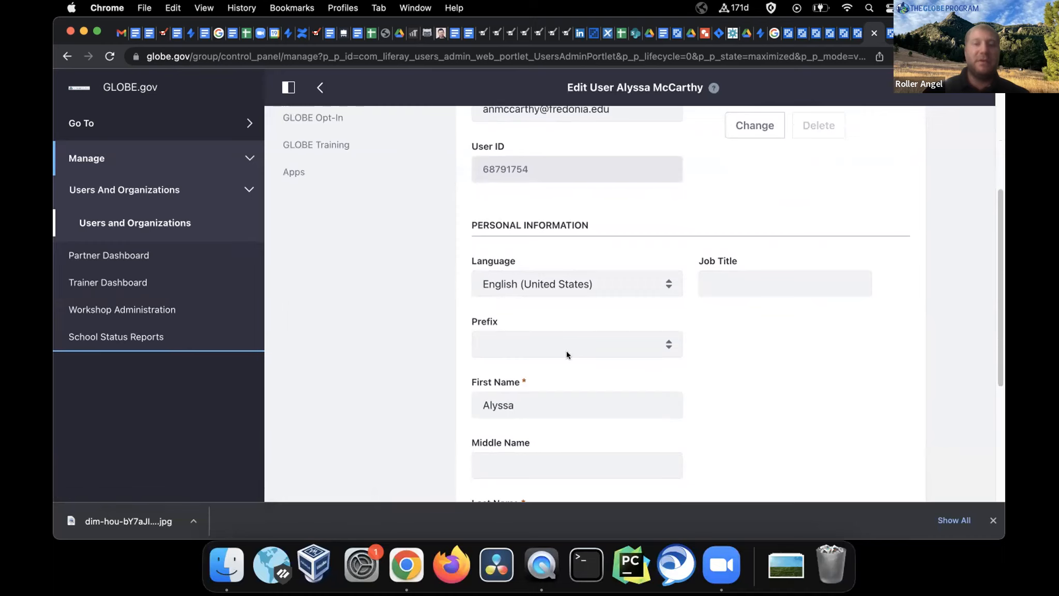
scroll(606, 399, up, 4)
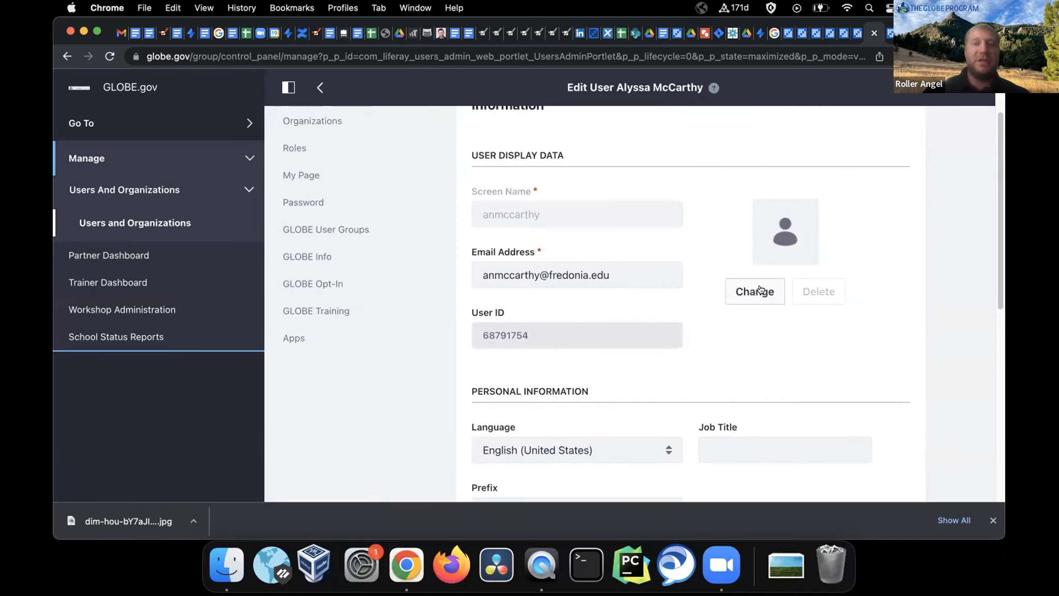
scroll(673, 326, down, 10)
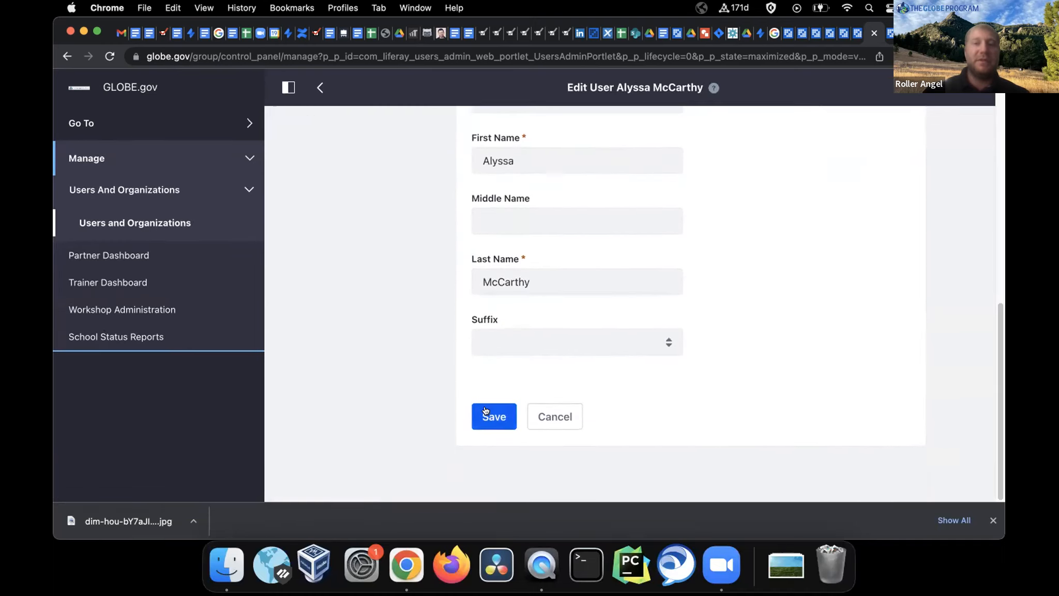
scroll(659, 301, up, 10)
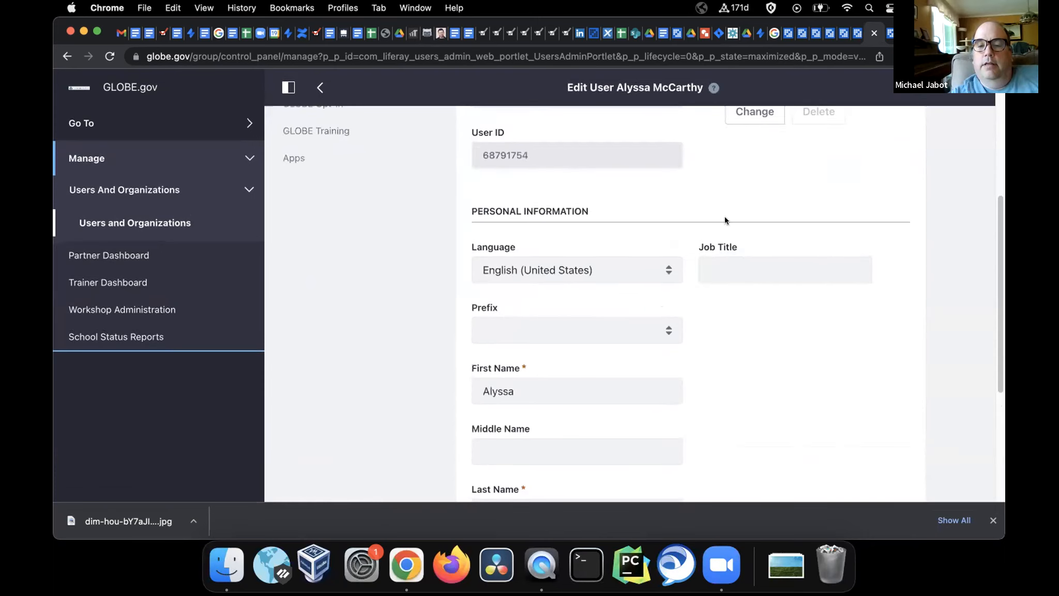
scroll(649, 203, up, 1)
scroll(650, 202, up, 5)
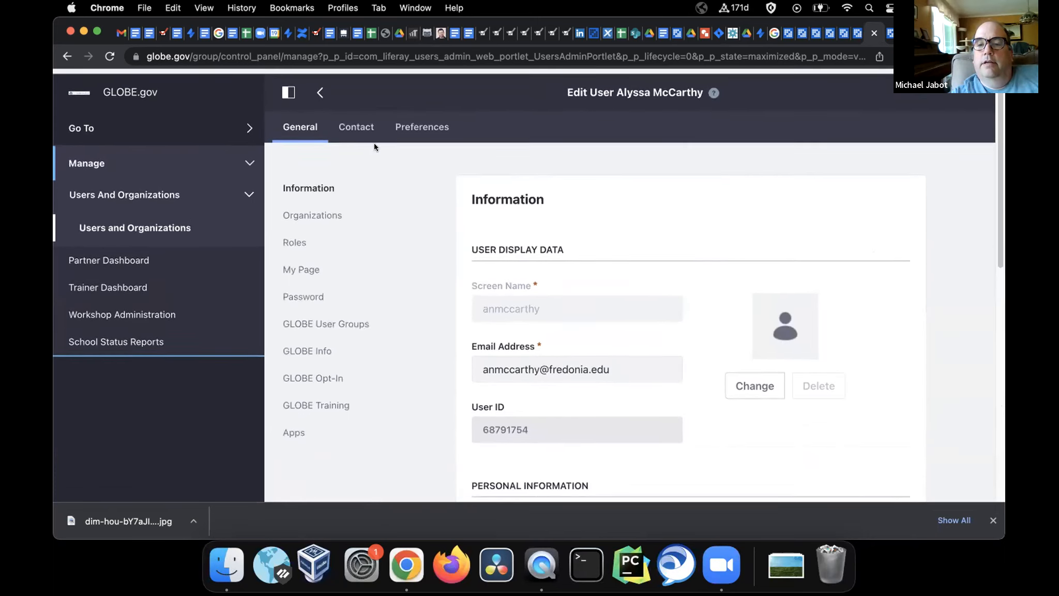
Return to the filtered users list, then switch to the Organizations list
click(319, 88)
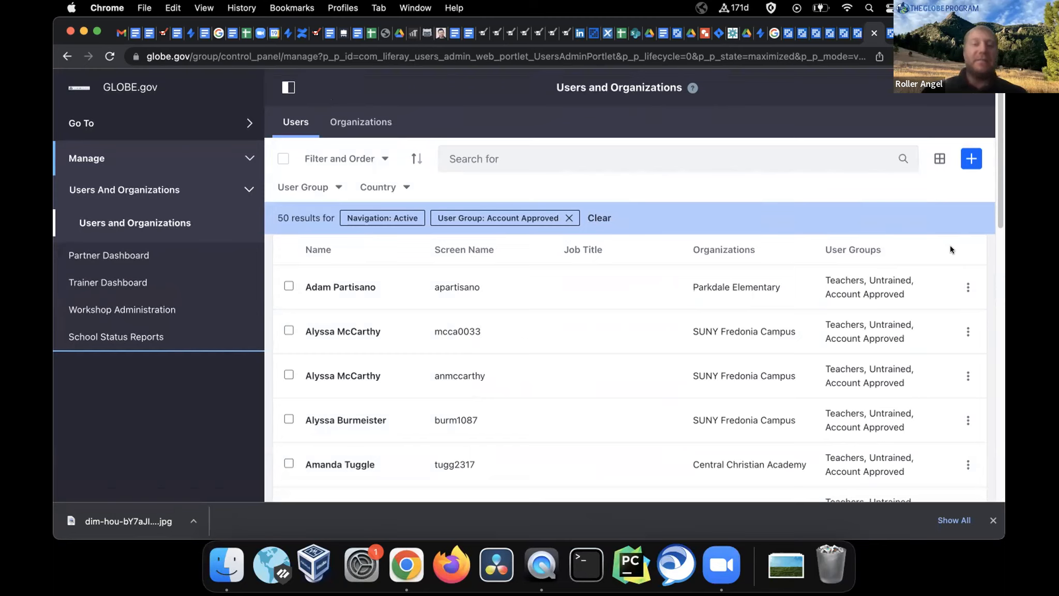
click(967, 288)
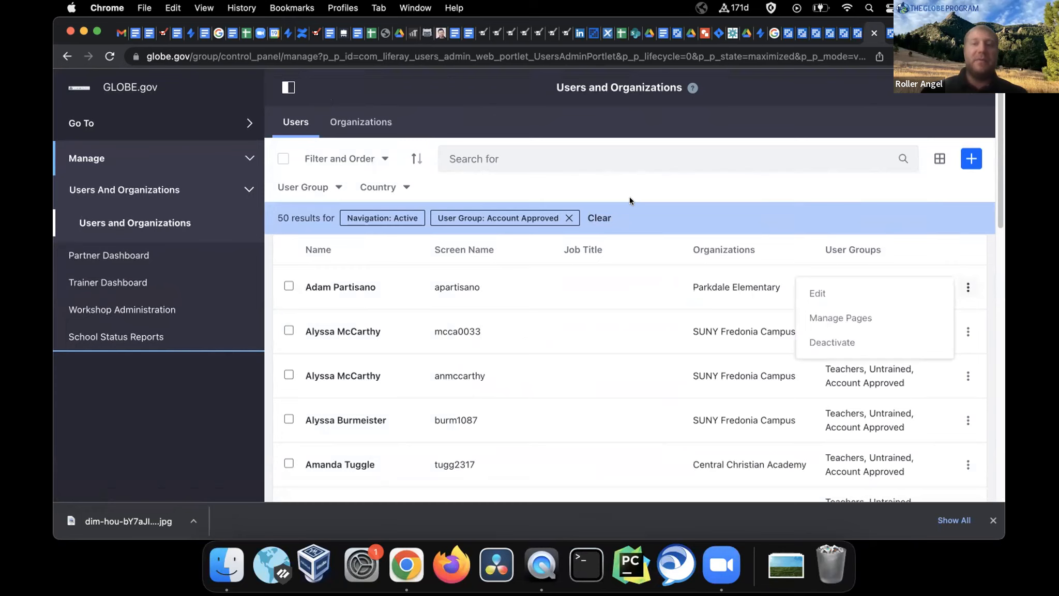
click(600, 177)
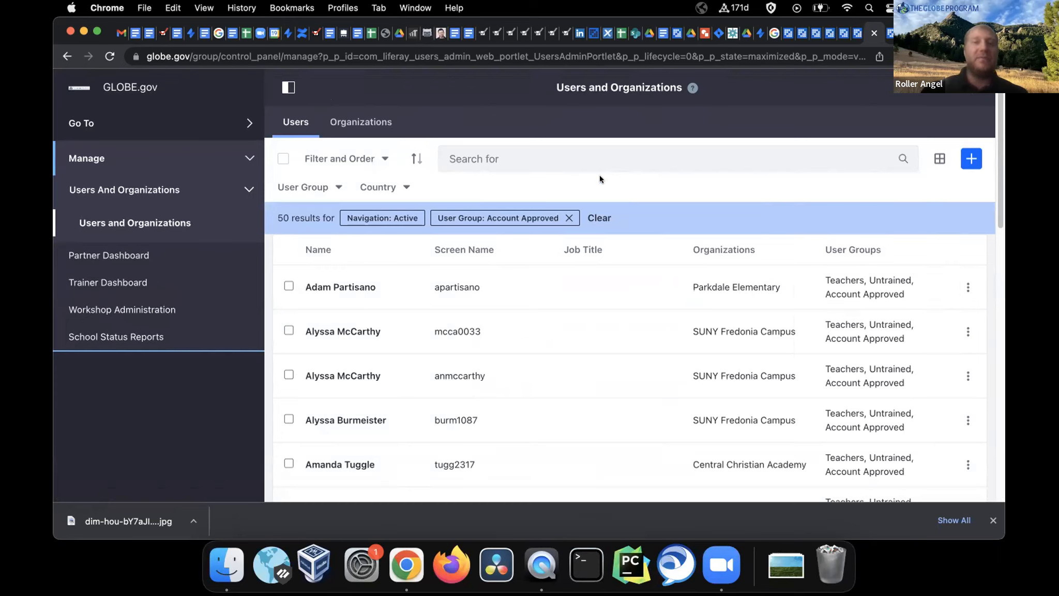
click(362, 125)
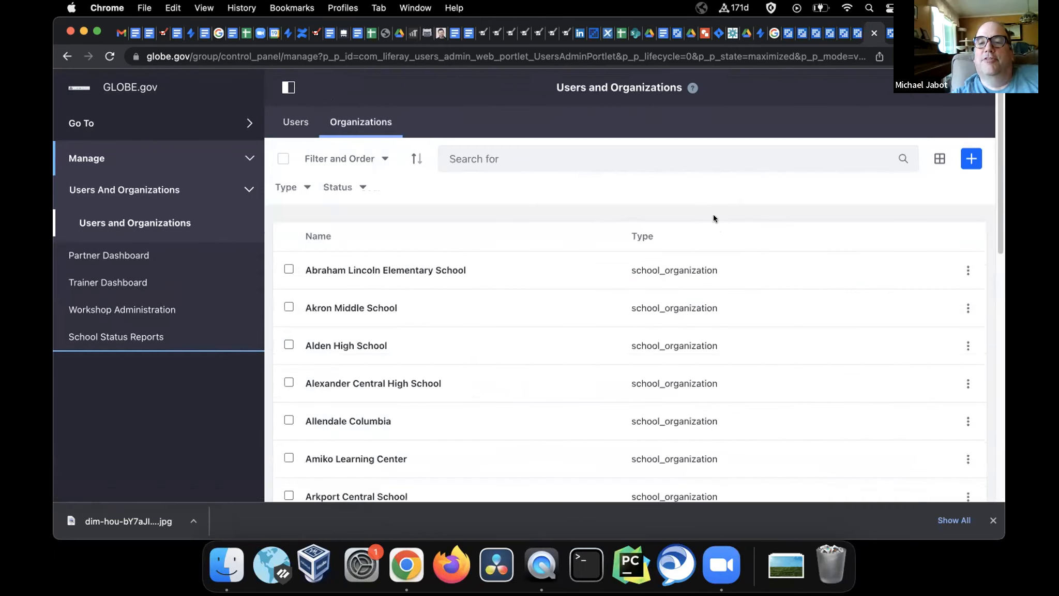
Preview Assign Users for Abraham Lincoln Elementary School without changes, then return to the 933-user list
click(964, 271)
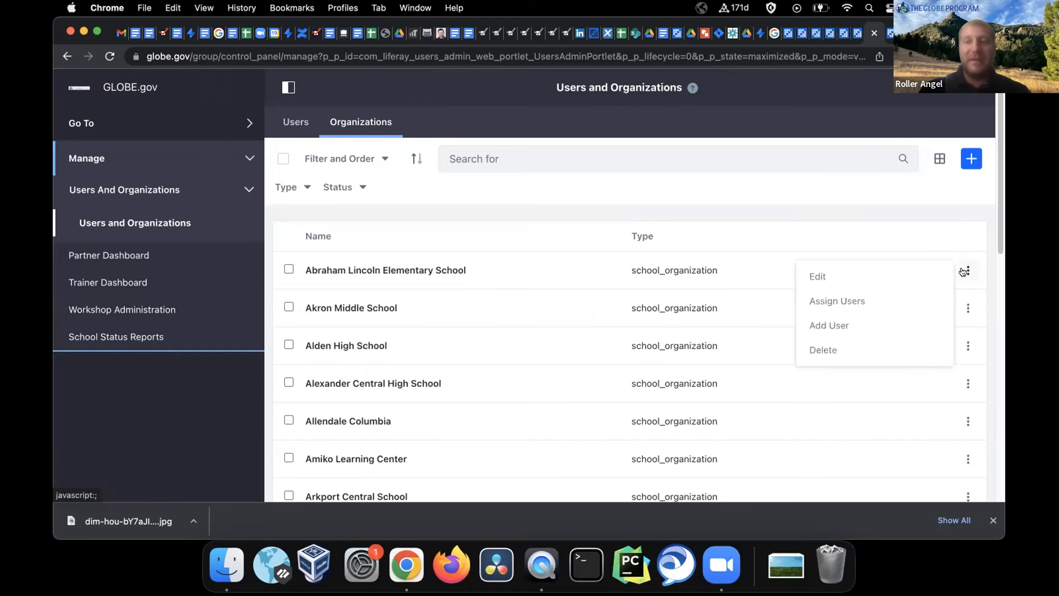
click(843, 301)
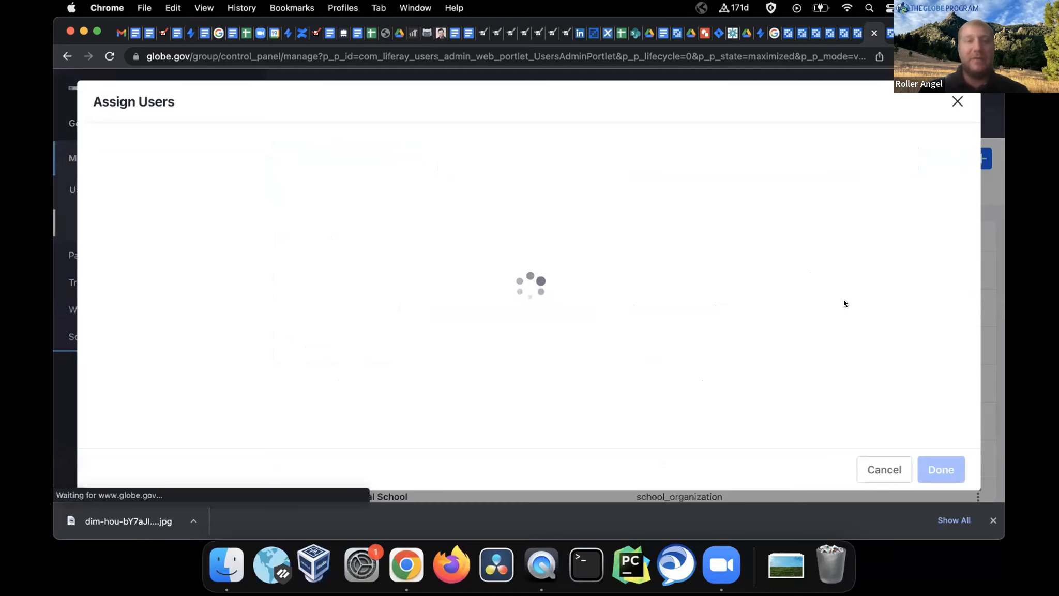
scroll(293, 288, down, 10)
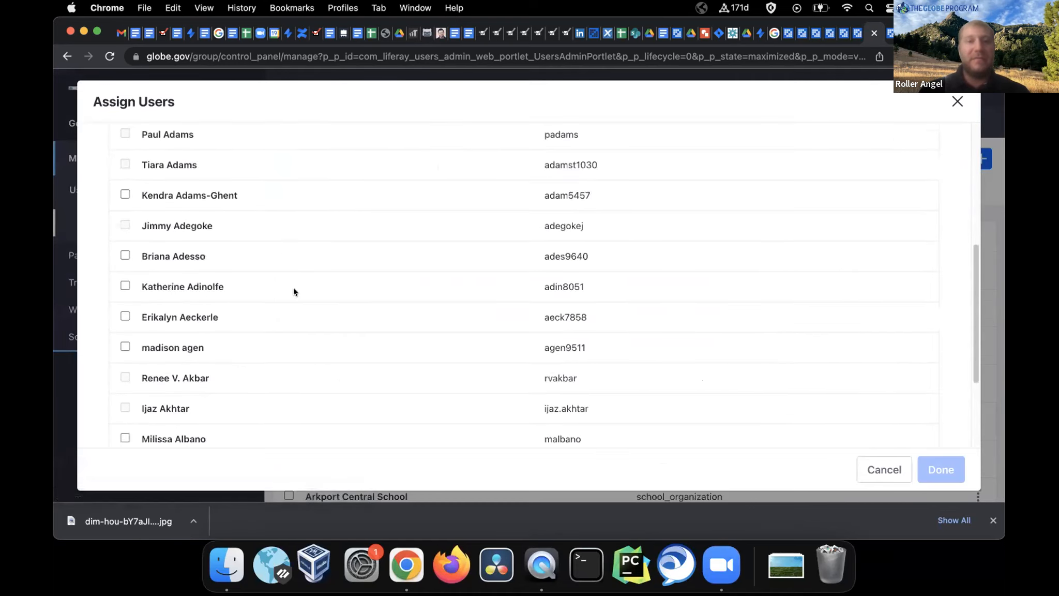
scroll(292, 288, up, 10)
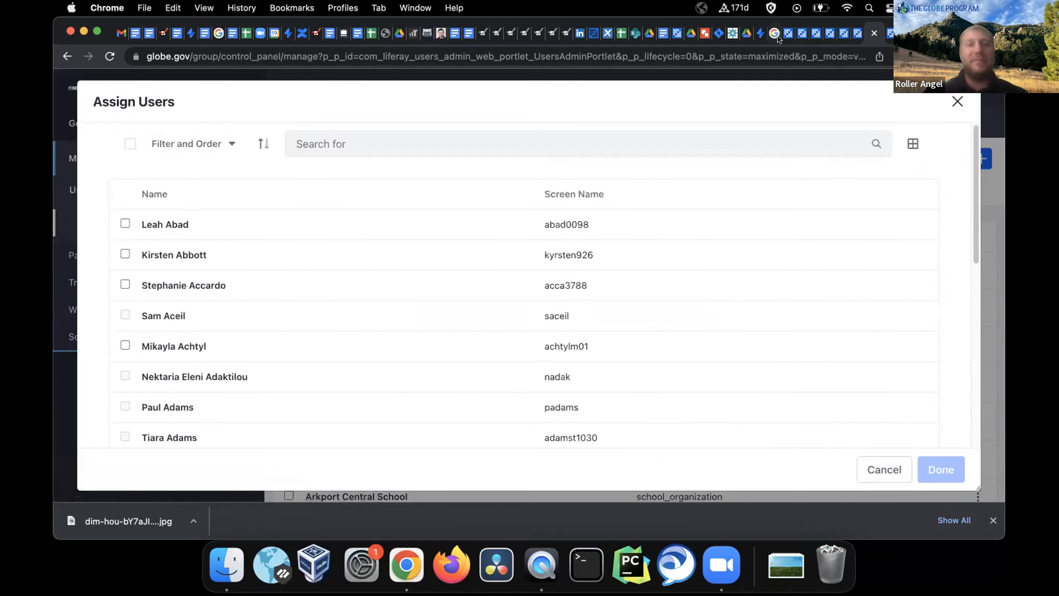
click(957, 101)
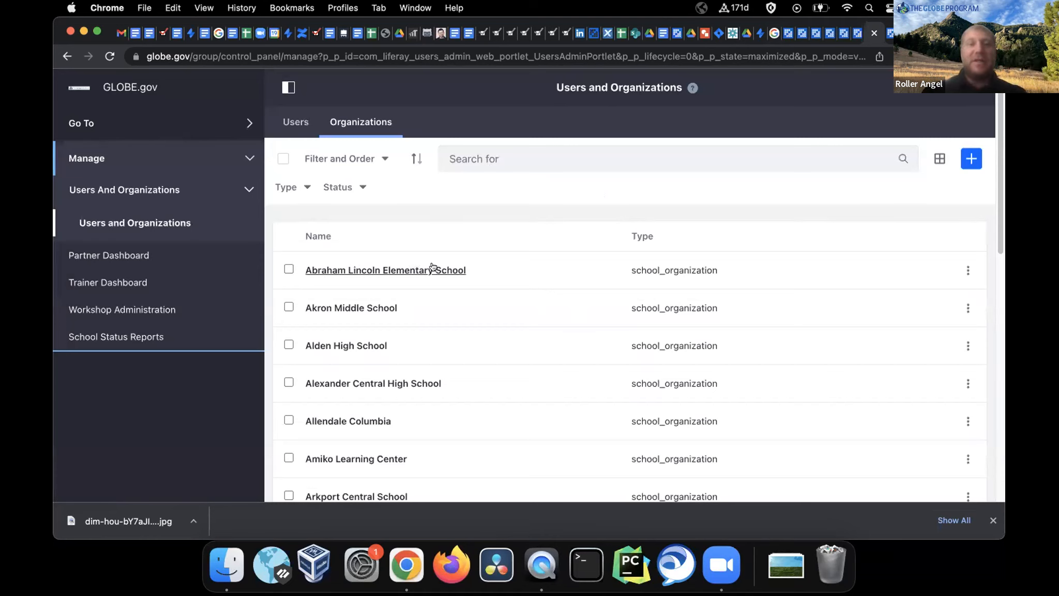
click(968, 270)
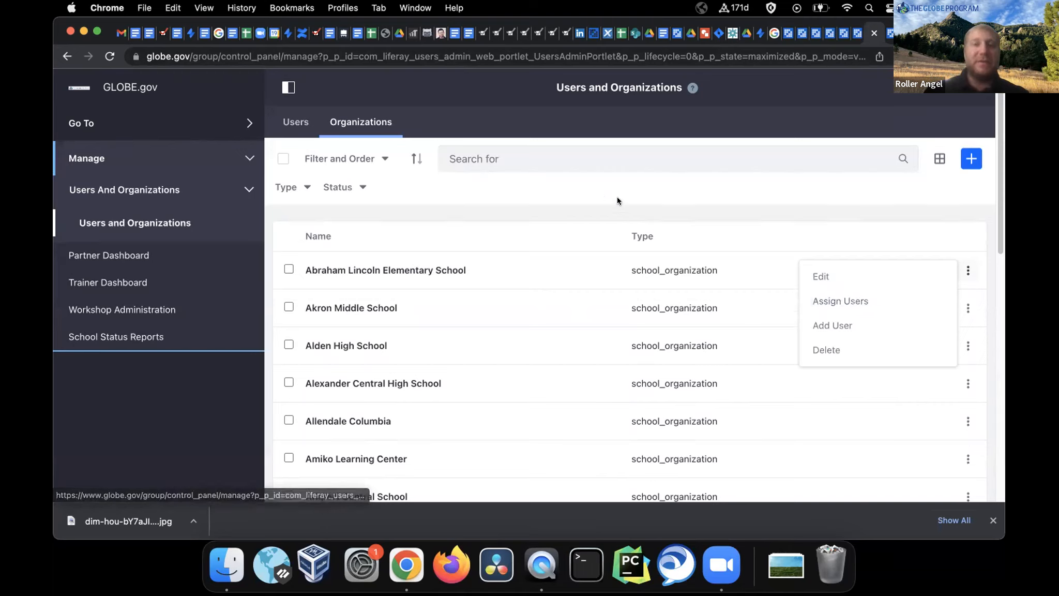
click(669, 176)
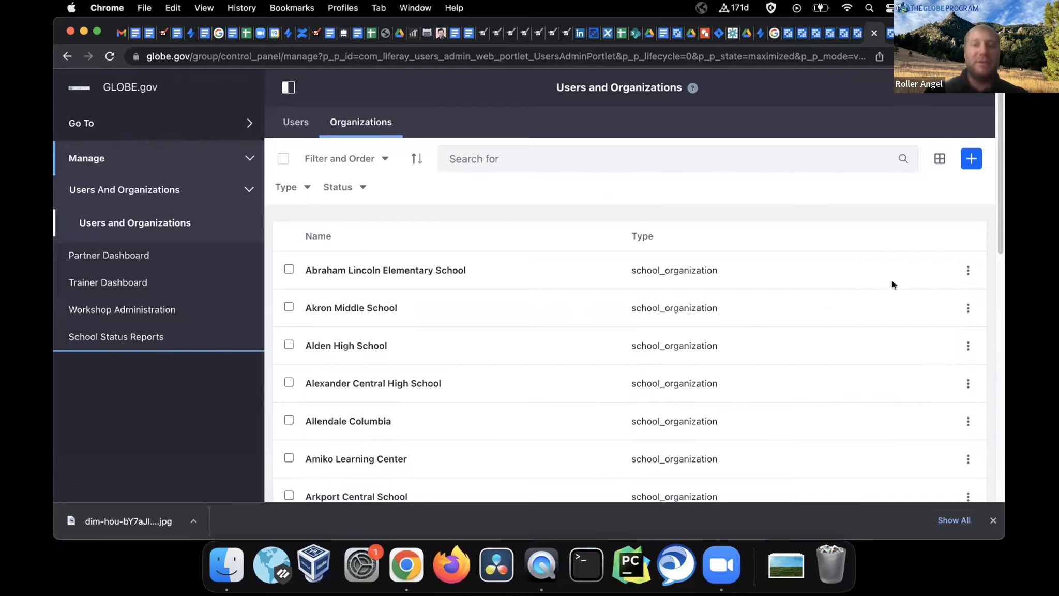
click(295, 121)
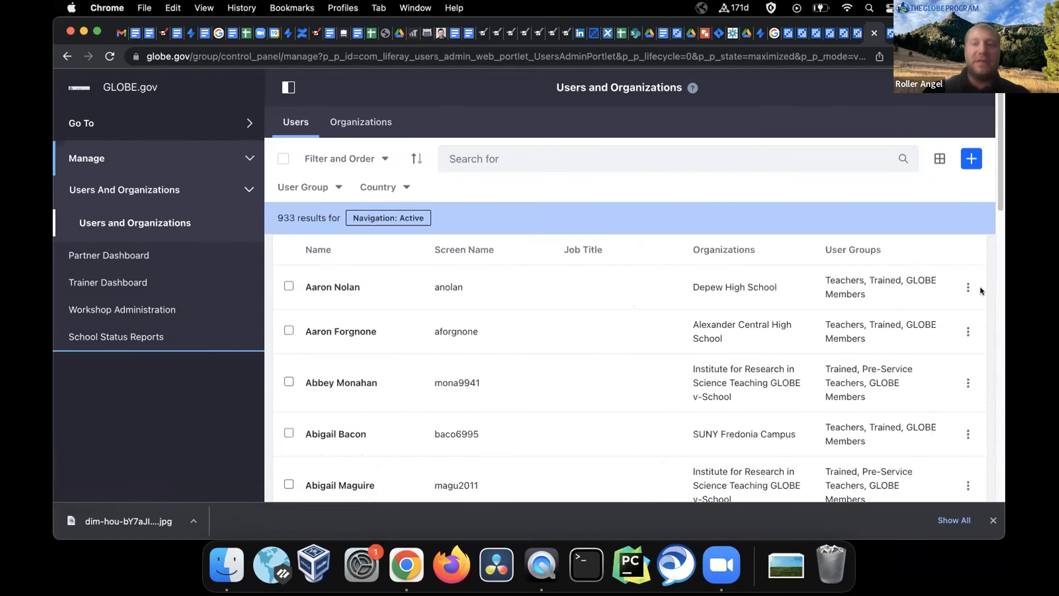
click(966, 287)
click(828, 292)
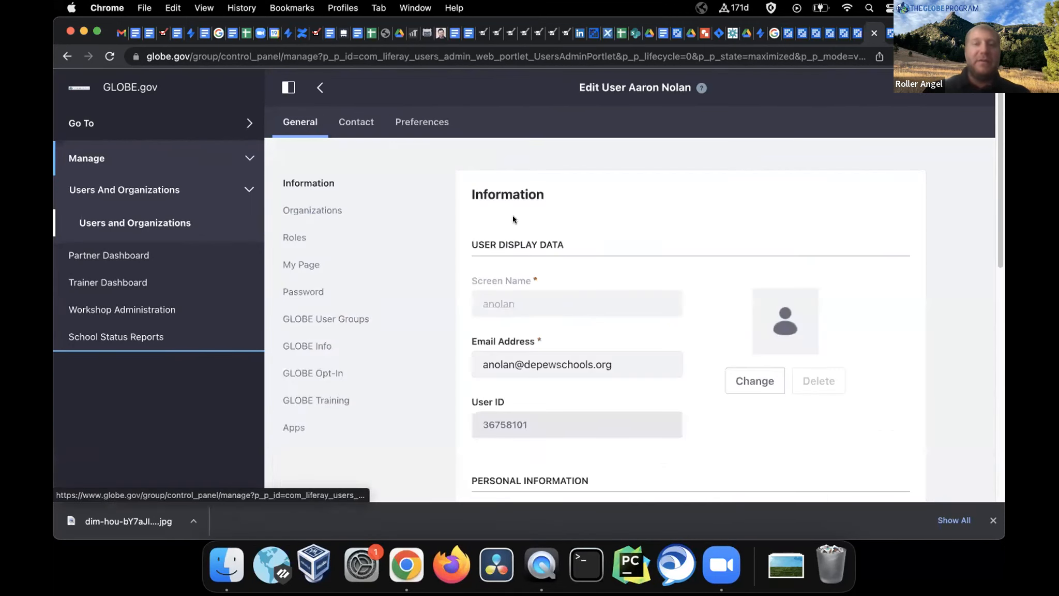
click(307, 210)
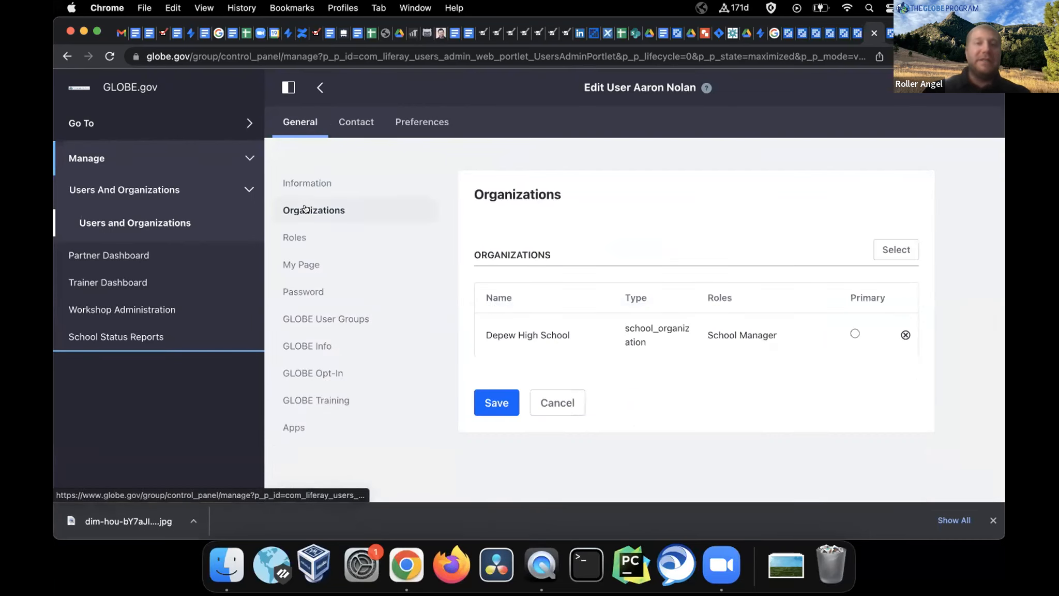
click(890, 250)
scroll(415, 279, down, 2)
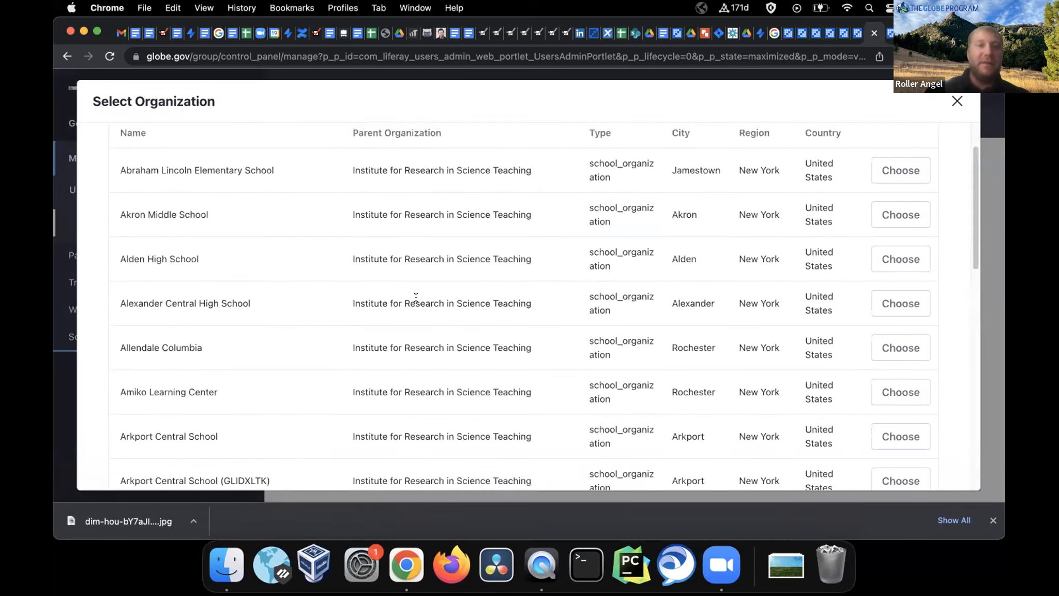
scroll(415, 298, down, 1)
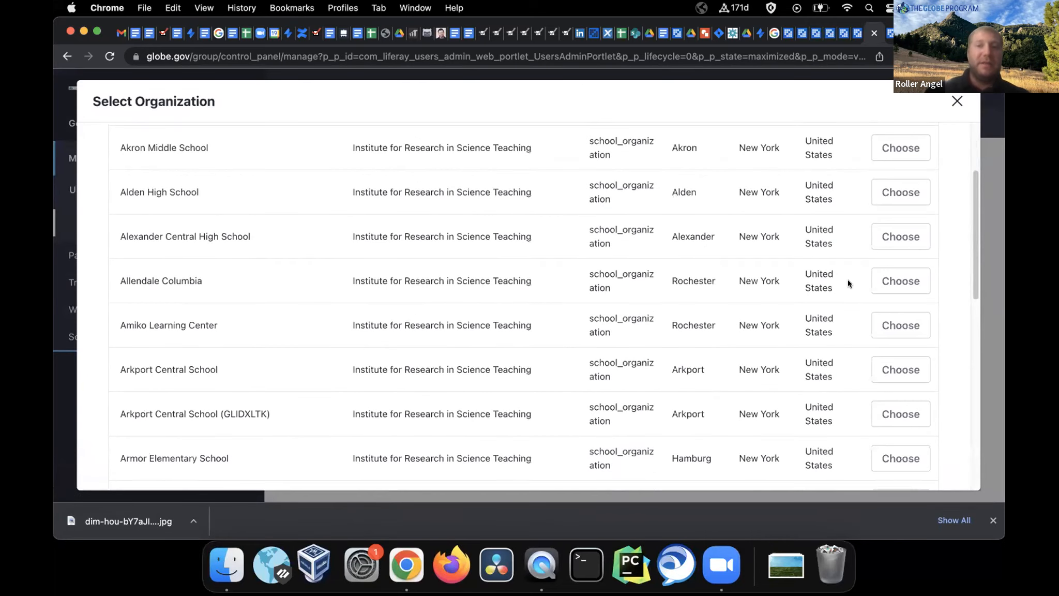
click(955, 101)
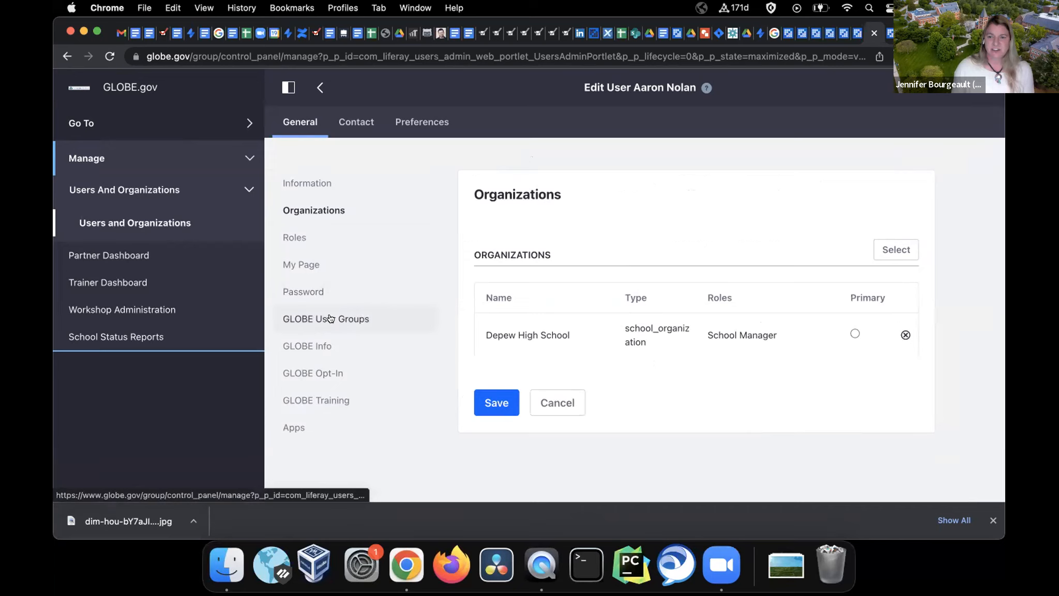
Show the user's Roles, with School Manager at Depew High School, and browse regular roles
click(293, 237)
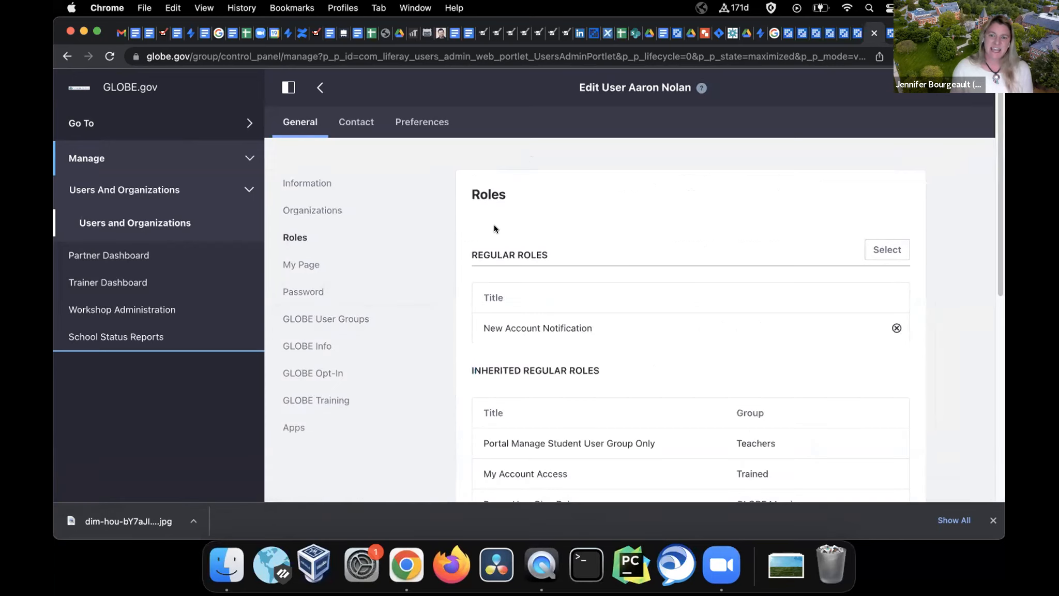
scroll(710, 248, down, 10)
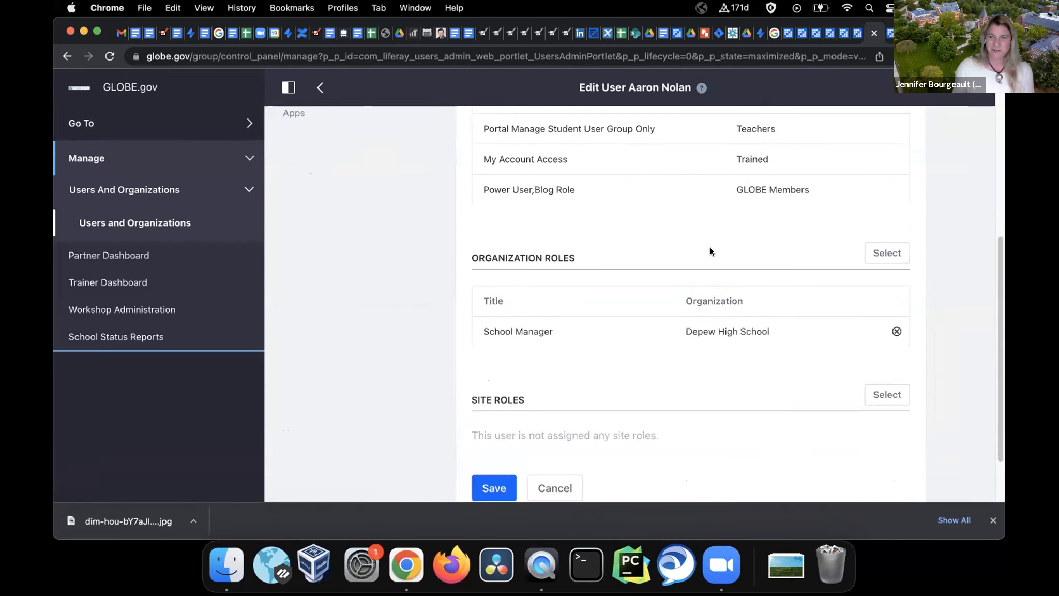
scroll(710, 252, up, 5)
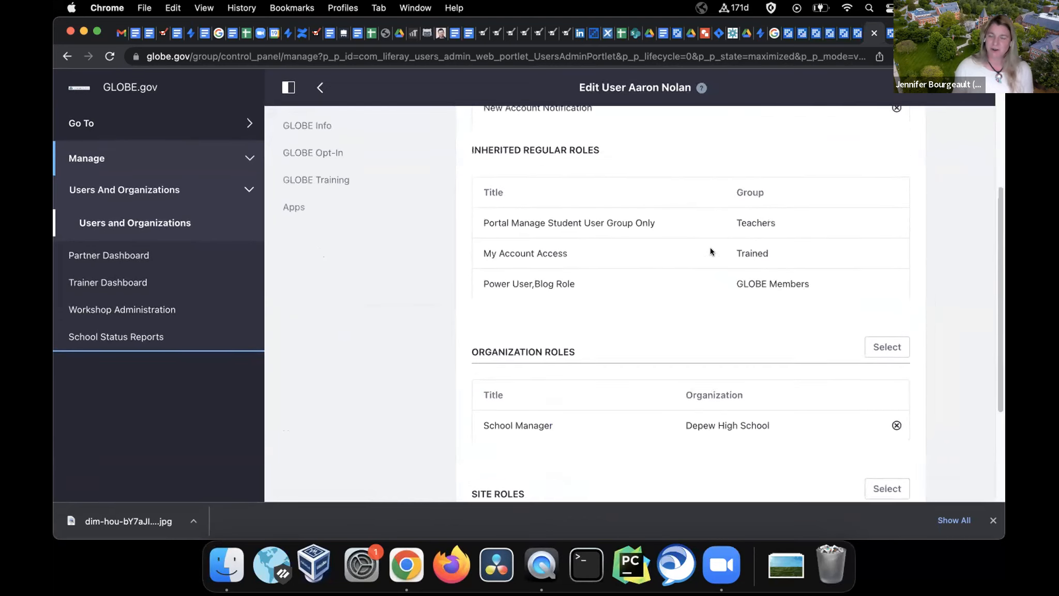
scroll(710, 247, up, 3)
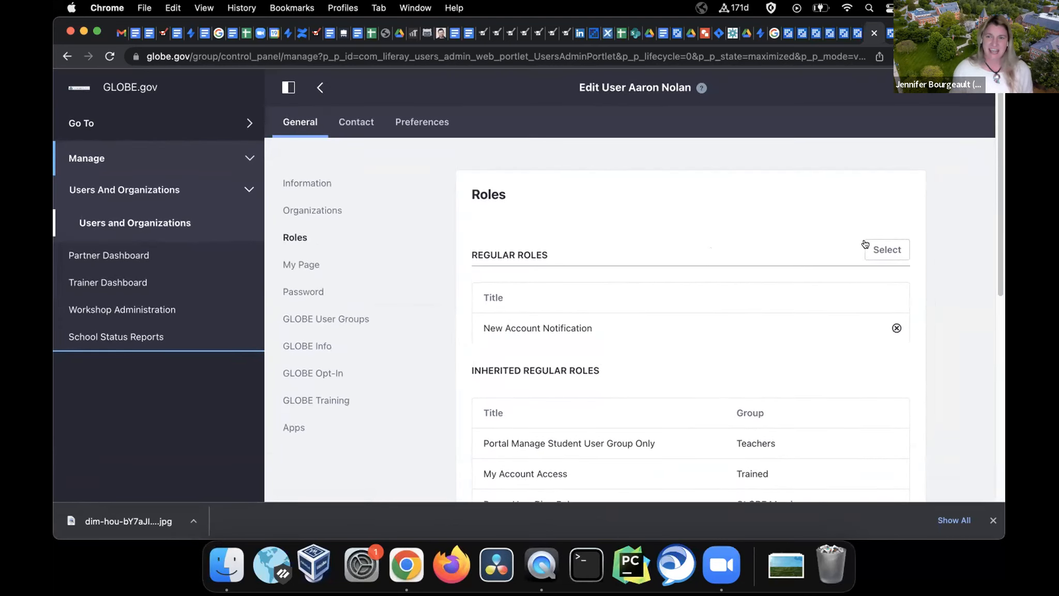
click(875, 248)
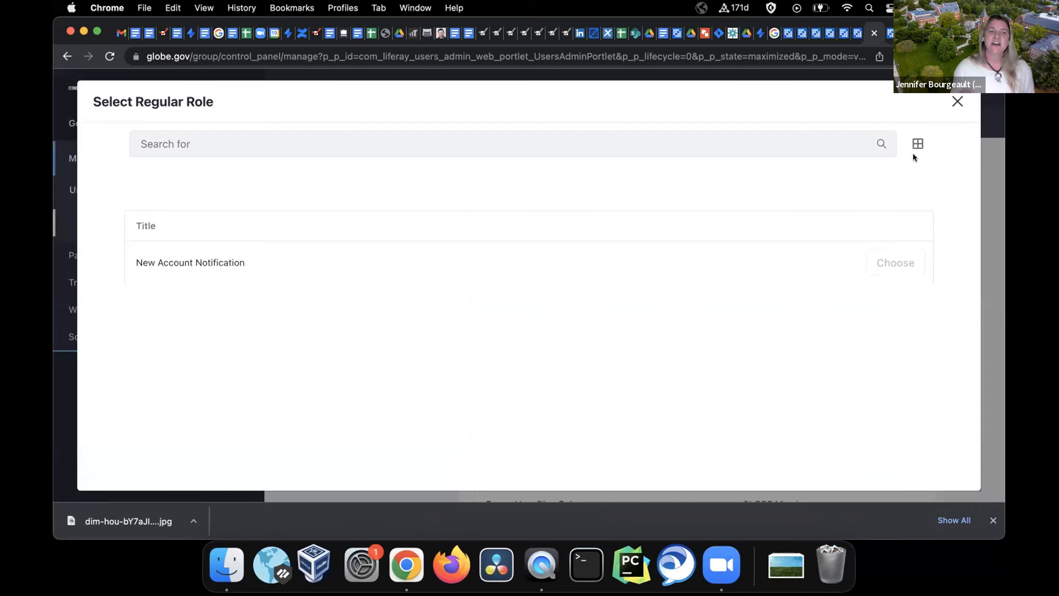
click(952, 104)
Browse organization roles, noting Organization Content Contributor and Organization Manager (Partners, CCs, Asst. CCs), choosing none
scroll(702, 321, down, 5)
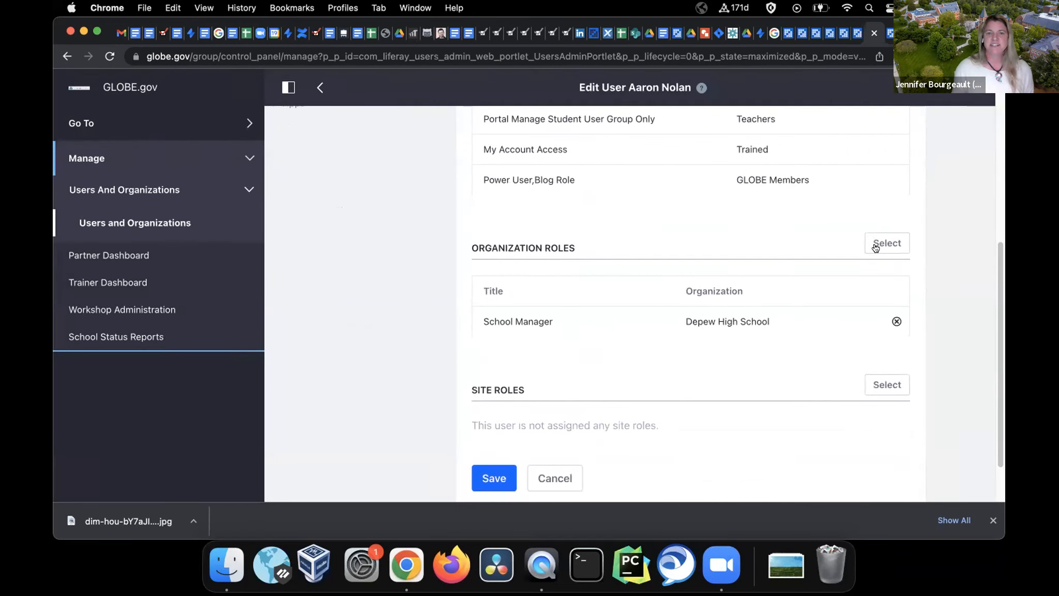
click(875, 245)
scroll(568, 267, down, 5)
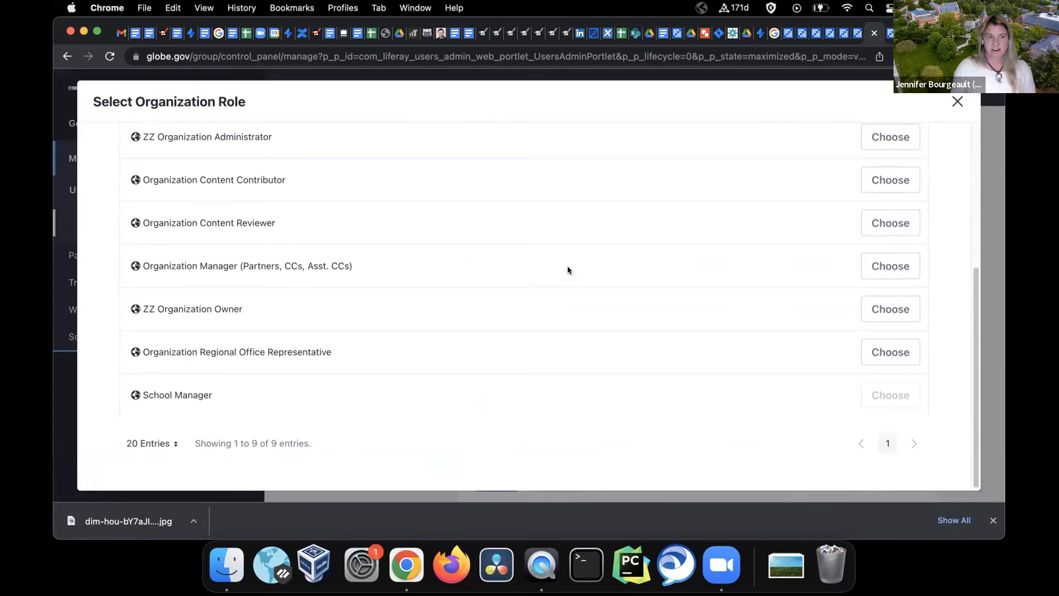
scroll(568, 267, up, 5)
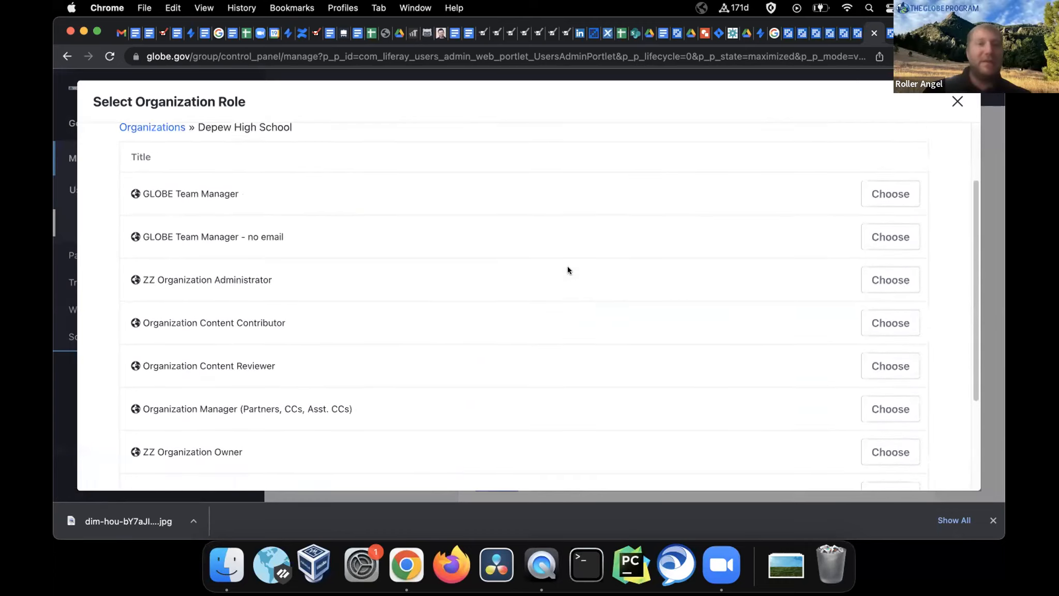
scroll(568, 266, down, 5)
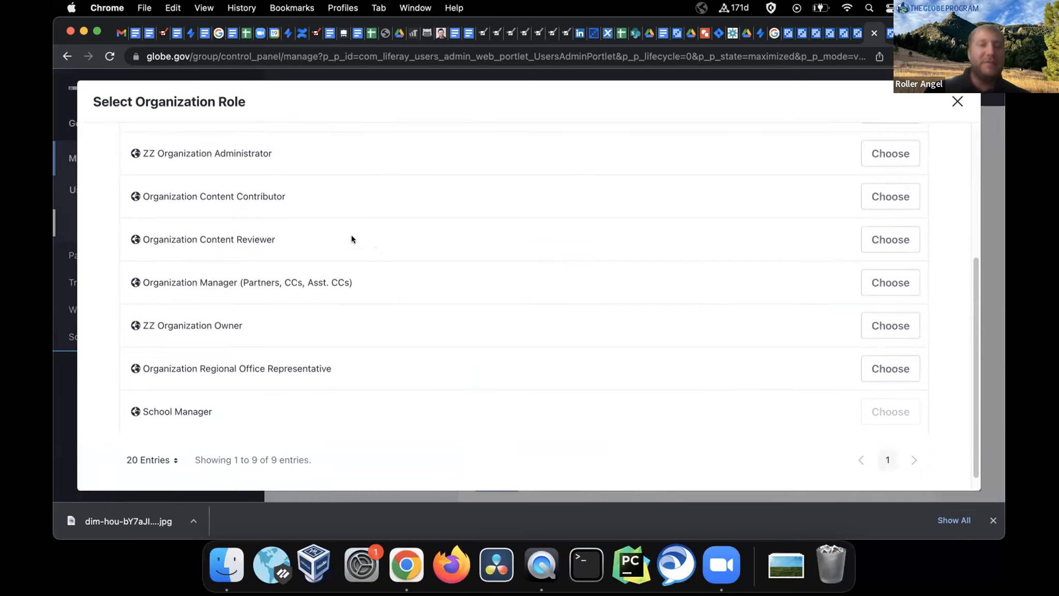
drag(140, 197, 311, 197)
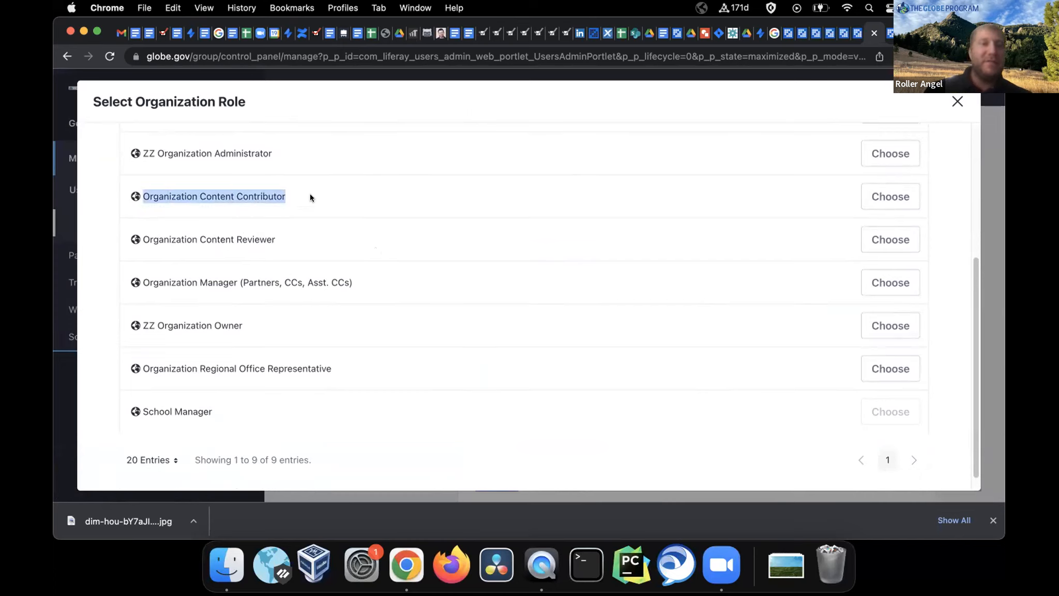
drag(141, 280, 394, 284)
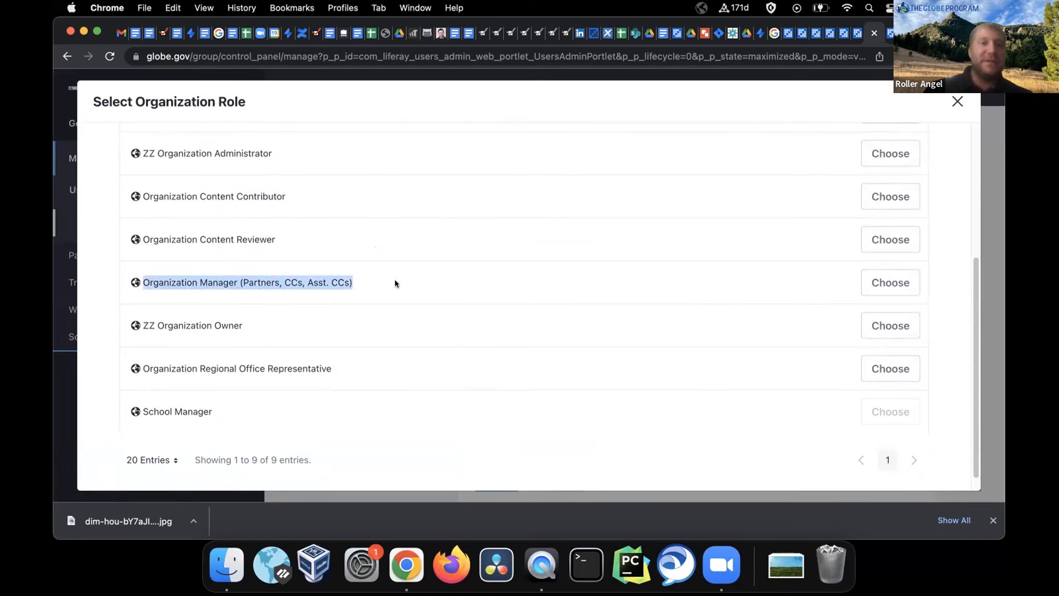
drag(243, 281, 346, 274)
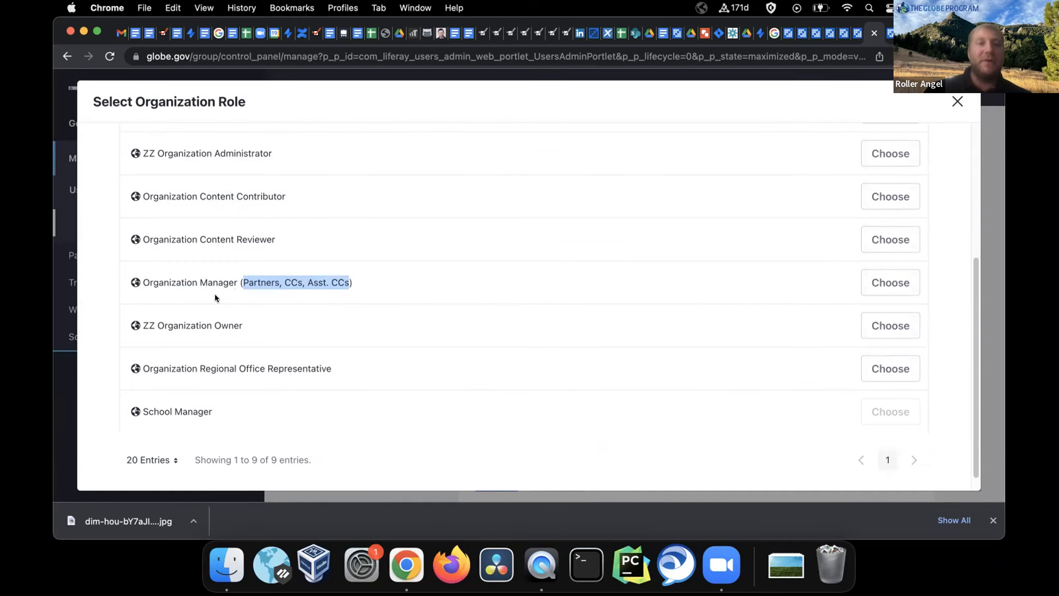
click(957, 101)
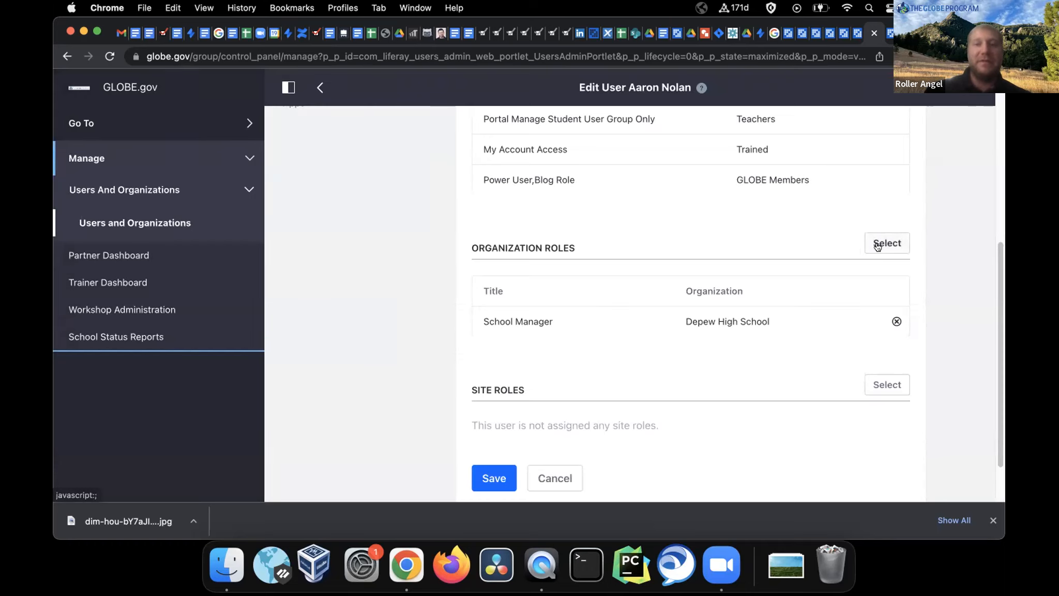
Add the Organization Manager role at Depew High School to the user
scroll(551, 344, up, 5)
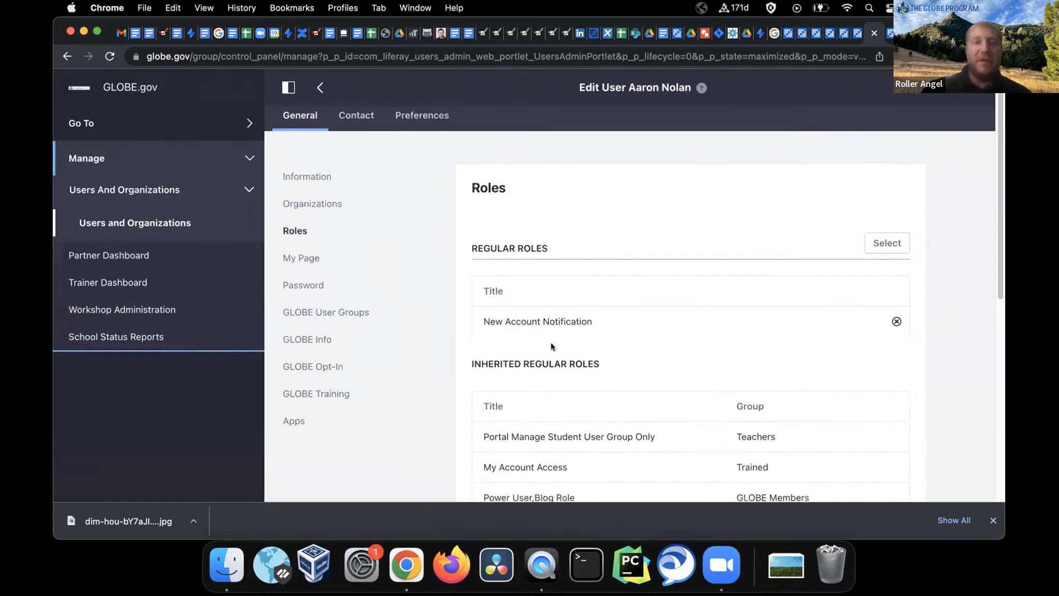
scroll(551, 343, down, 8)
click(891, 210)
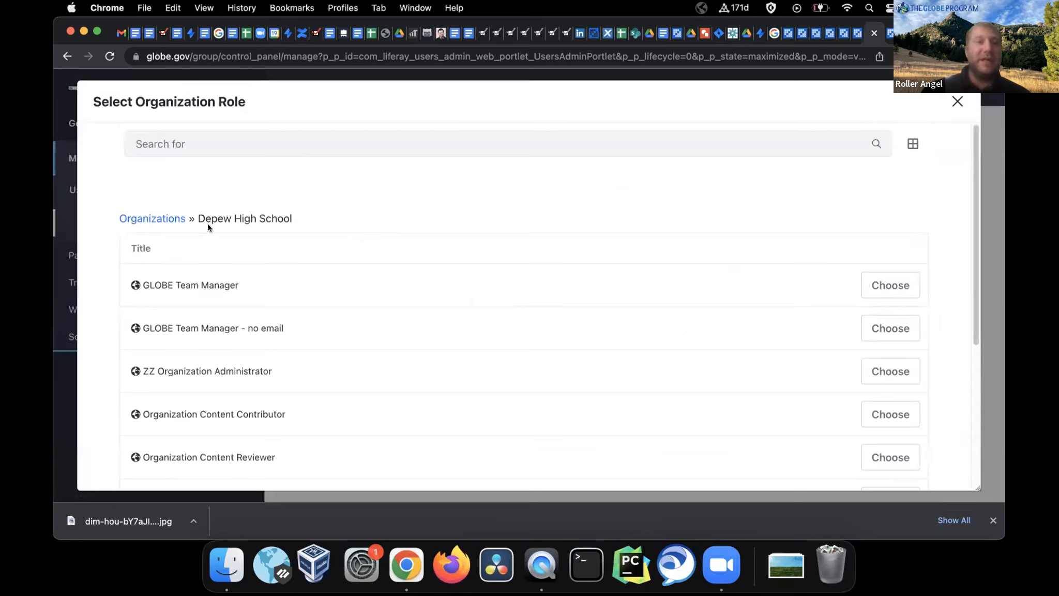
drag(196, 216, 299, 209)
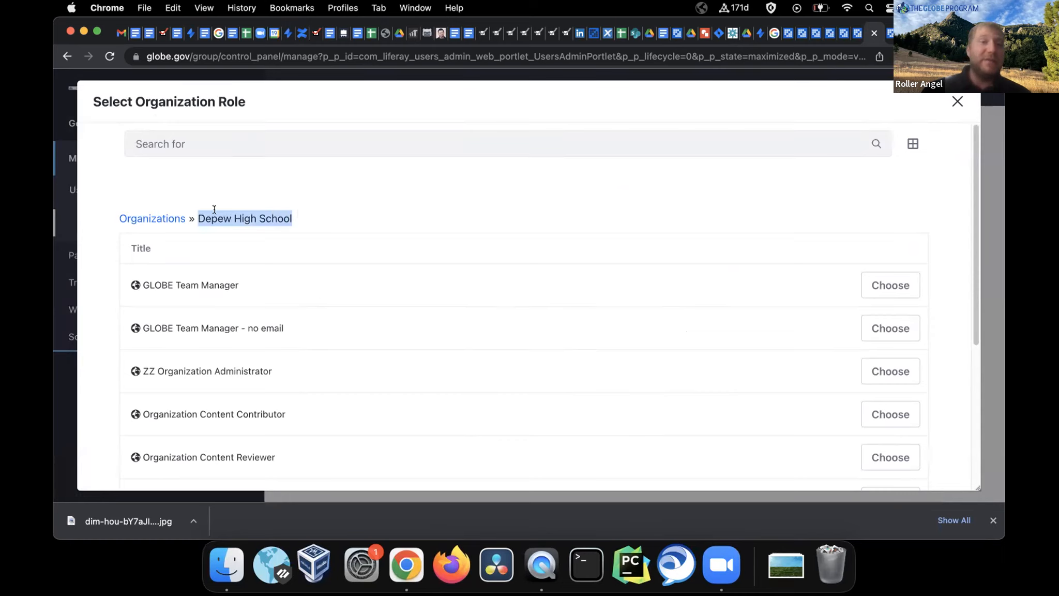
click(160, 218)
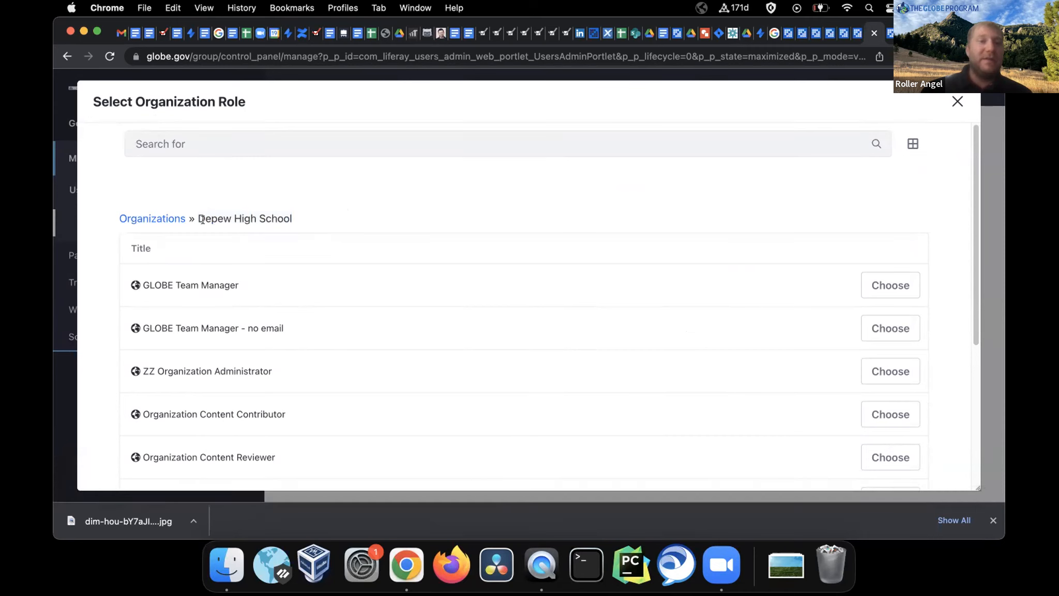
scroll(329, 222, down, 3)
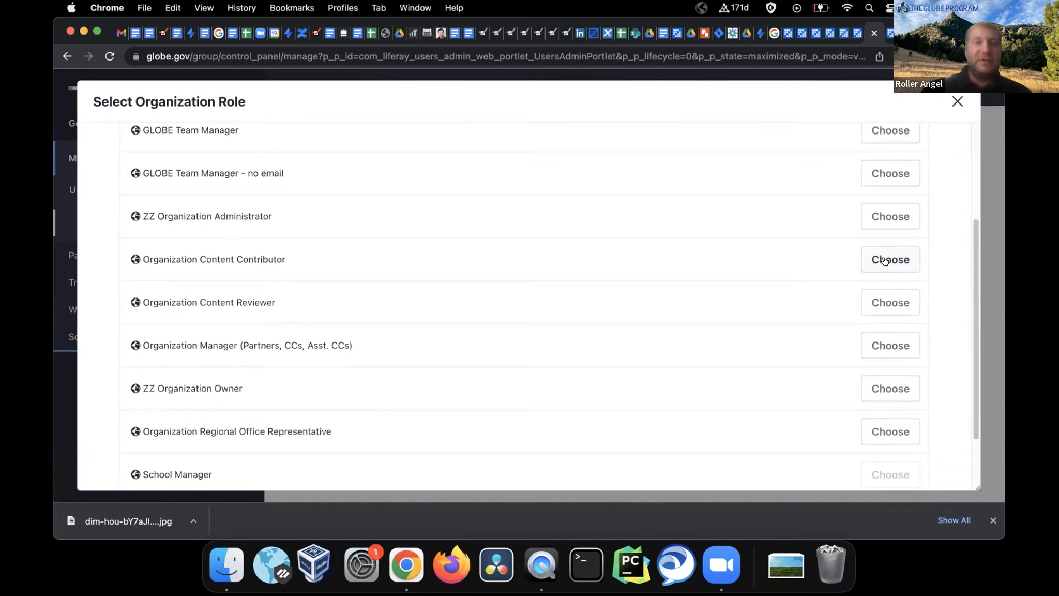
click(886, 344)
Add the Organization Content Contributor role too, then leave for the users list
click(882, 212)
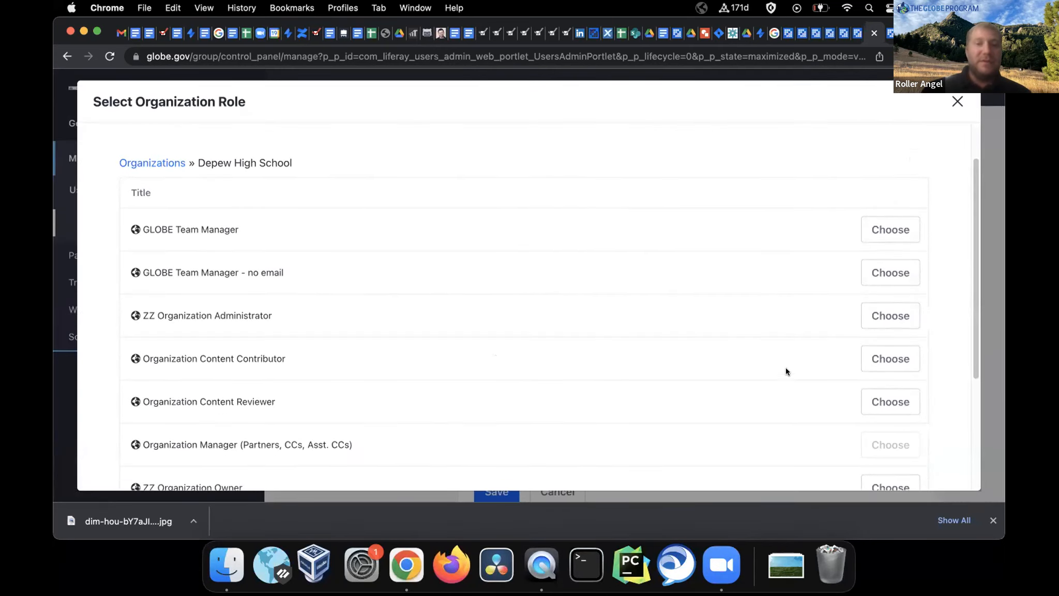
click(887, 358)
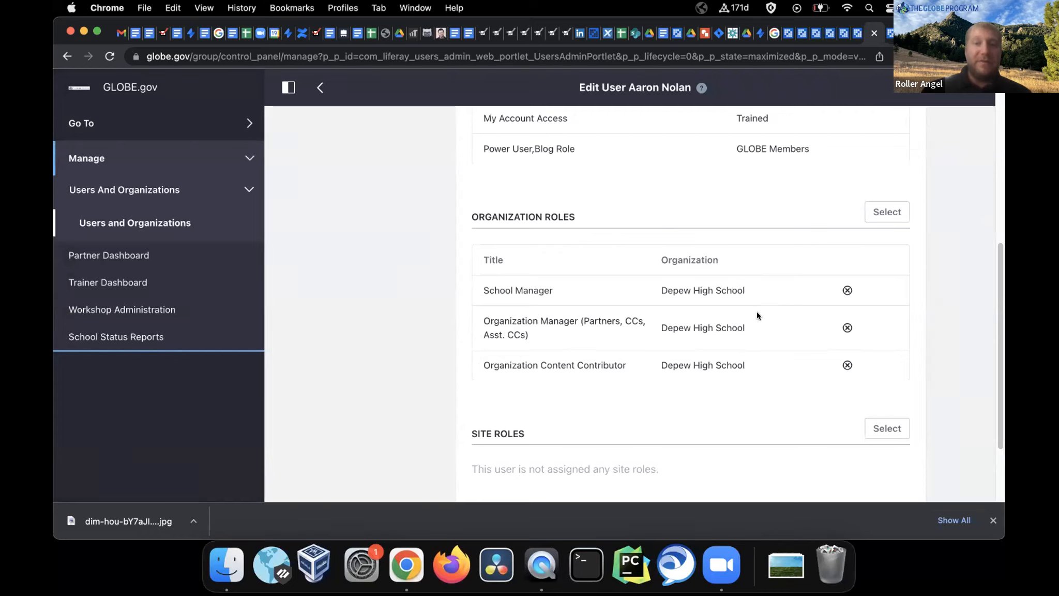
scroll(763, 324, down, 2)
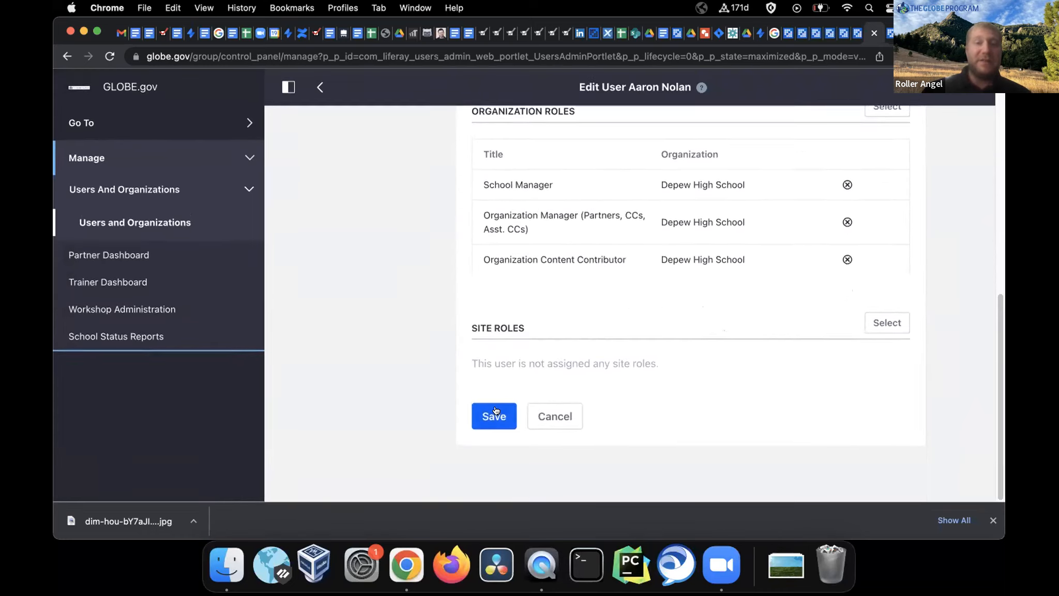
click(562, 415)
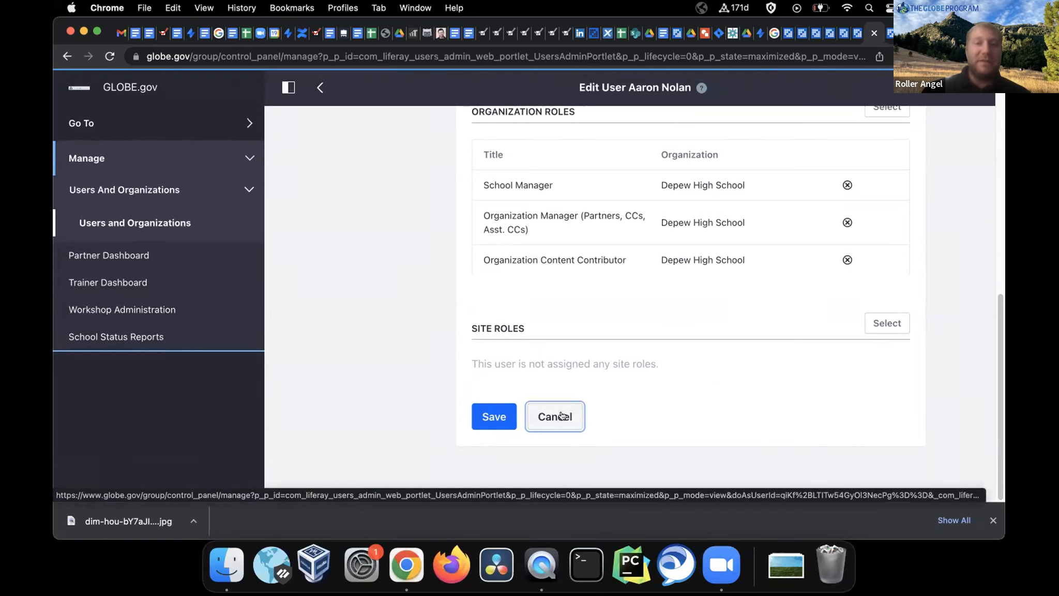